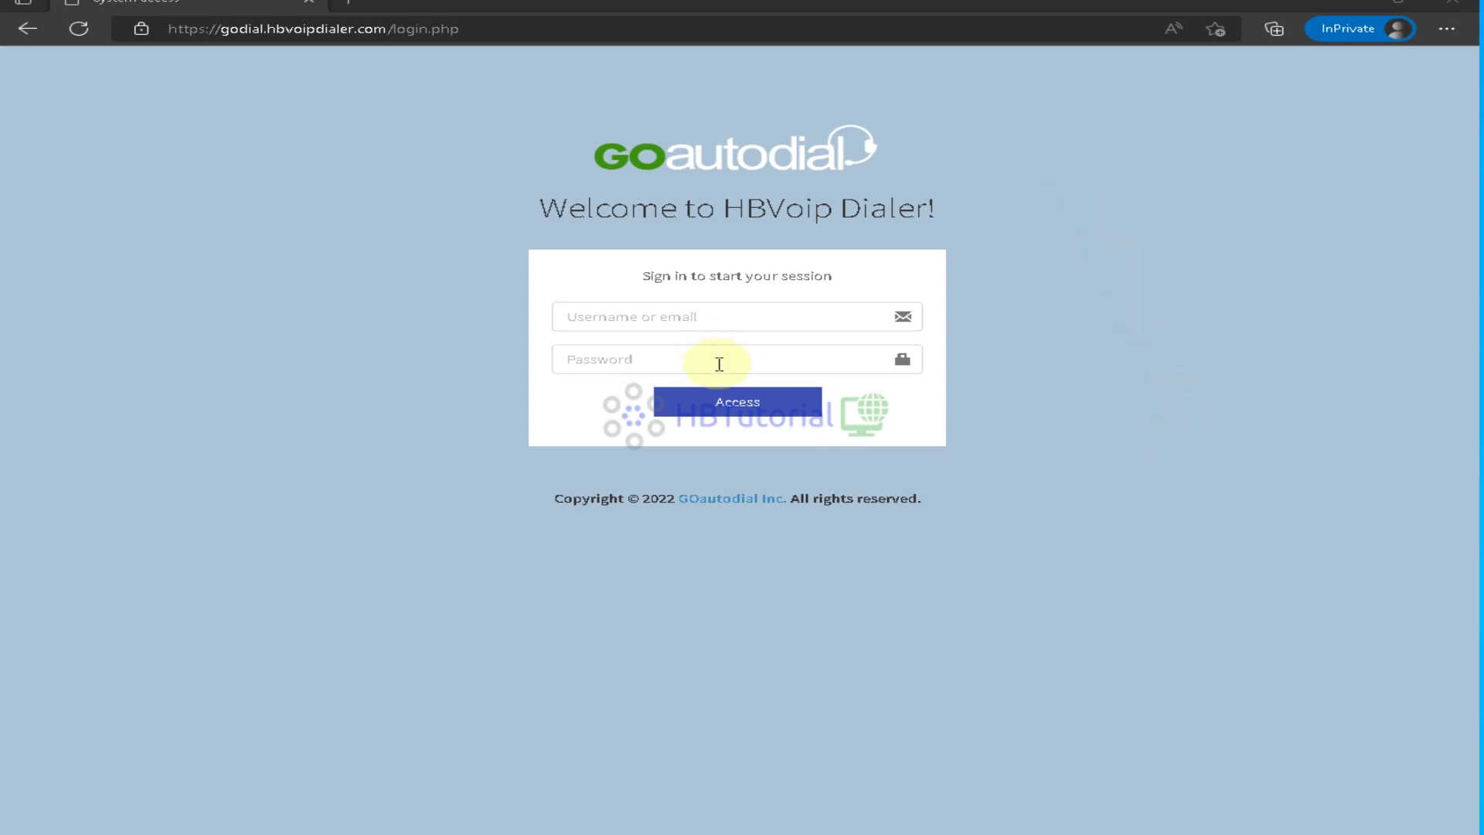
- Sign in to GOautodial with the admin username and password to reach the dashboard
left_click(711, 323)
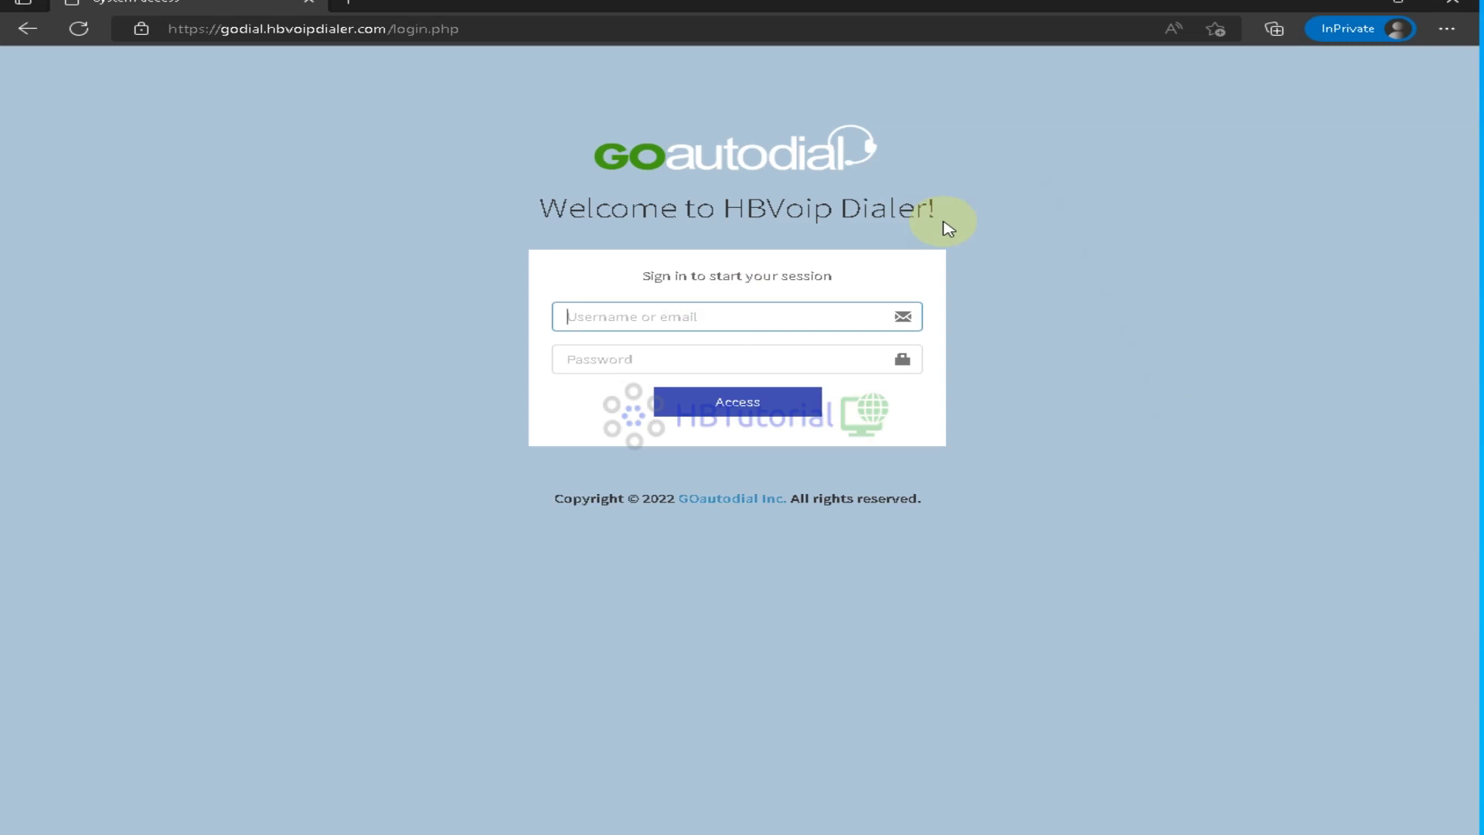
left_click(633, 320)
key("BackSpace")
key("Tab")
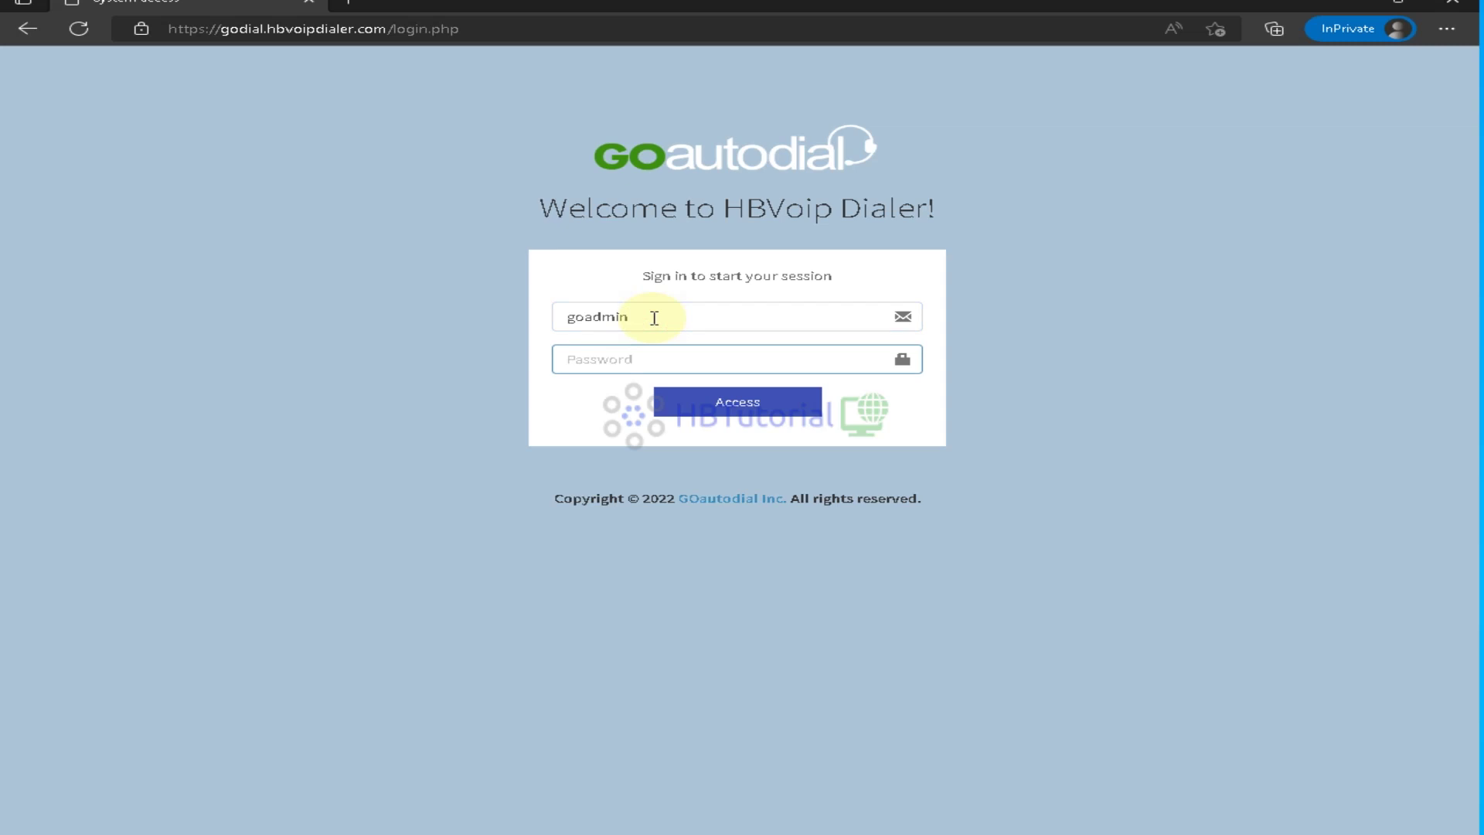
key("Return")
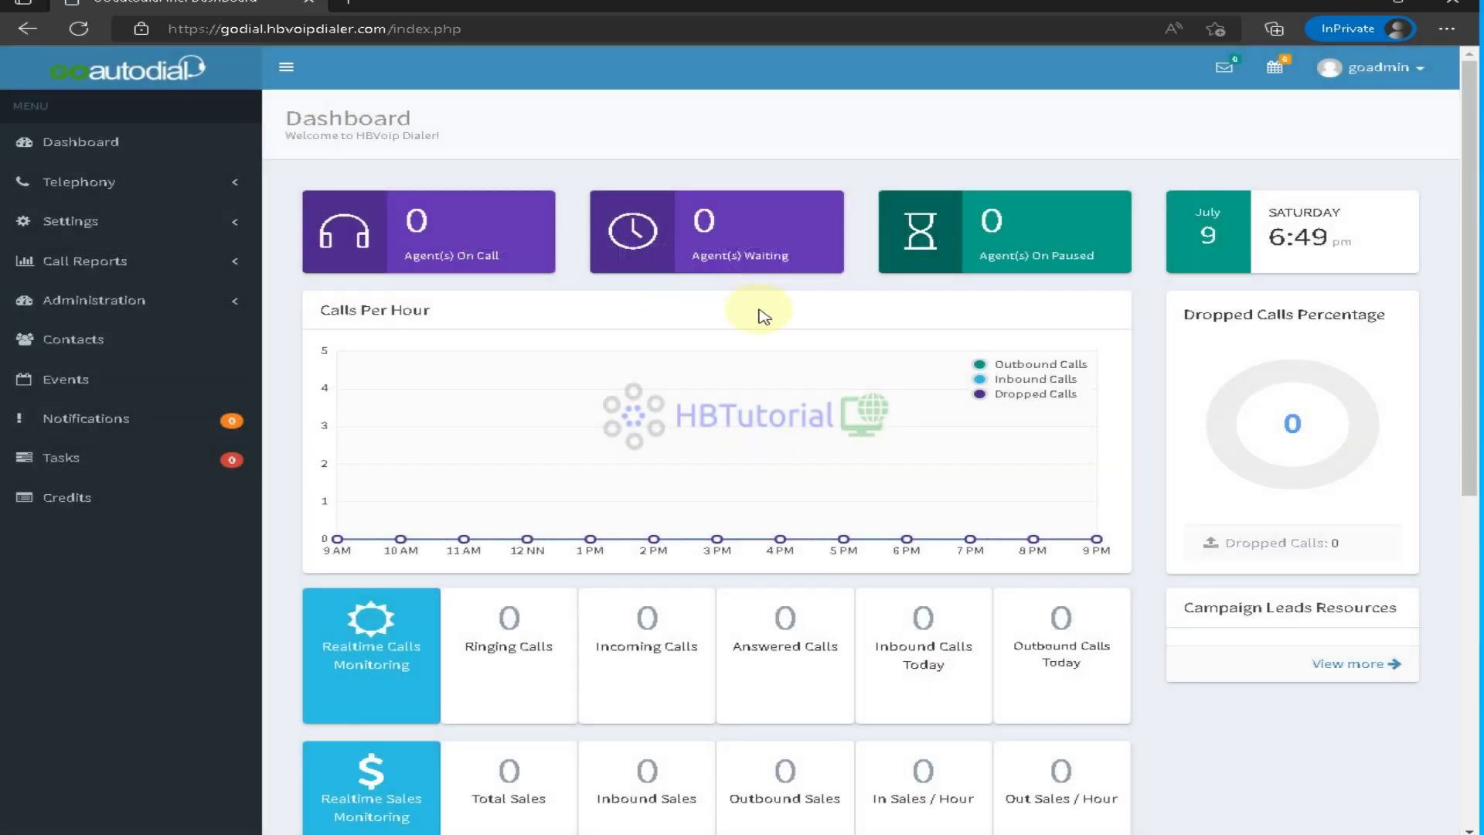
scroll(764, 315, "down", 7)
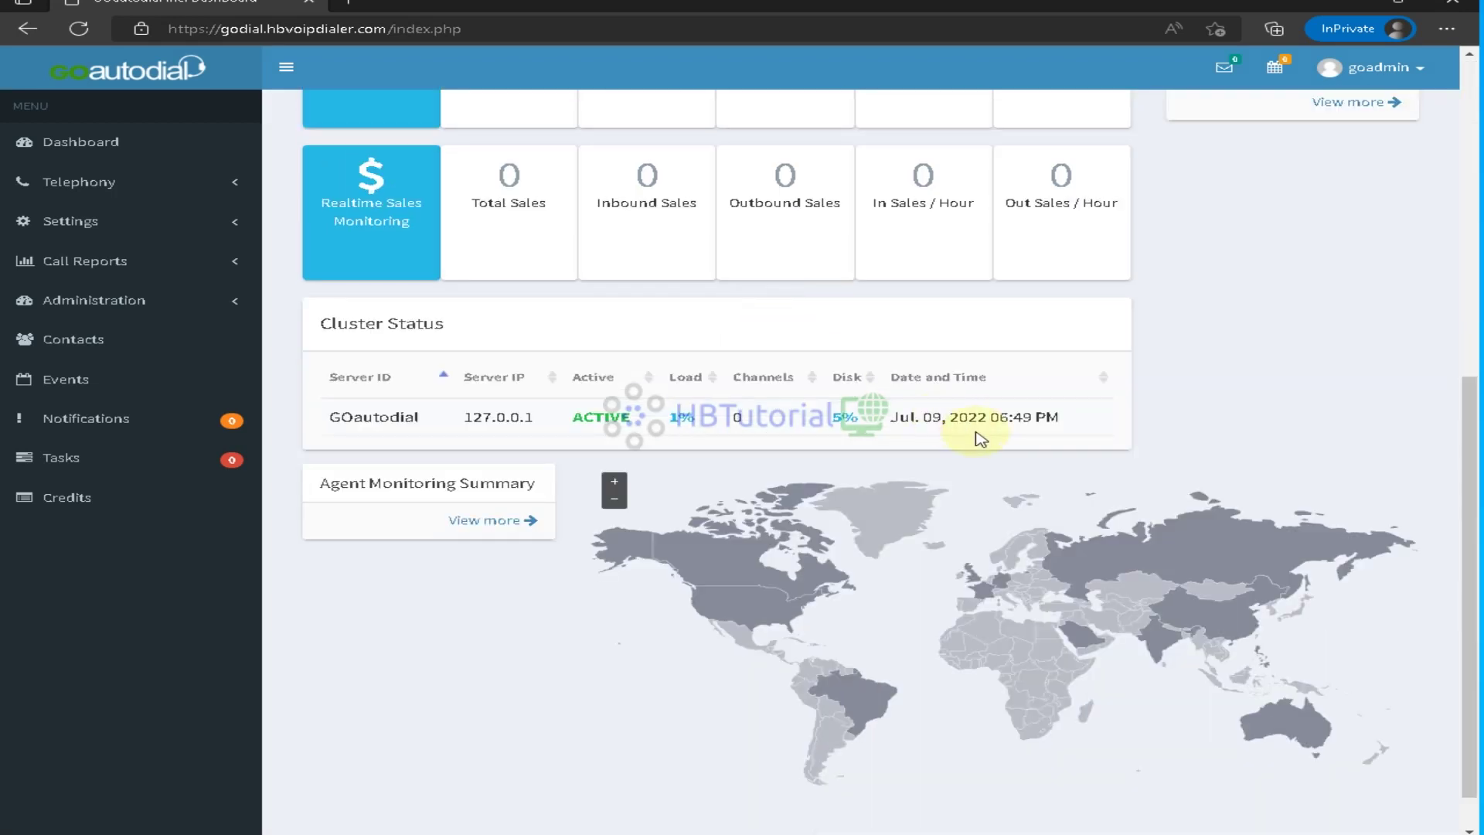
scroll(981, 437, "down", 1)
scroll(981, 437, "up", 3)
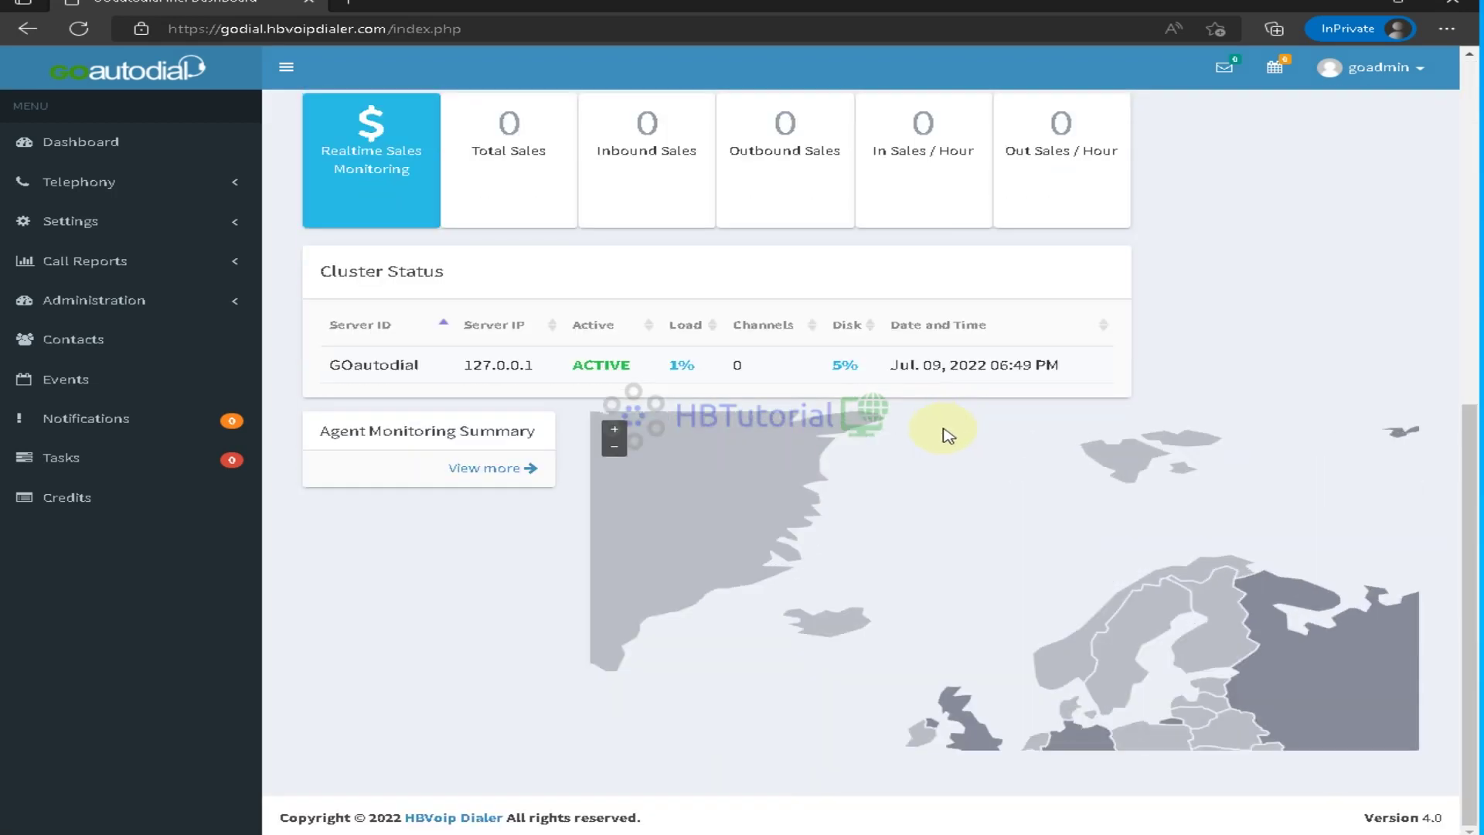
scroll(941, 510, "up", 2)
scroll(941, 511, "down", 5)
scroll(433, 583, "up", 8)
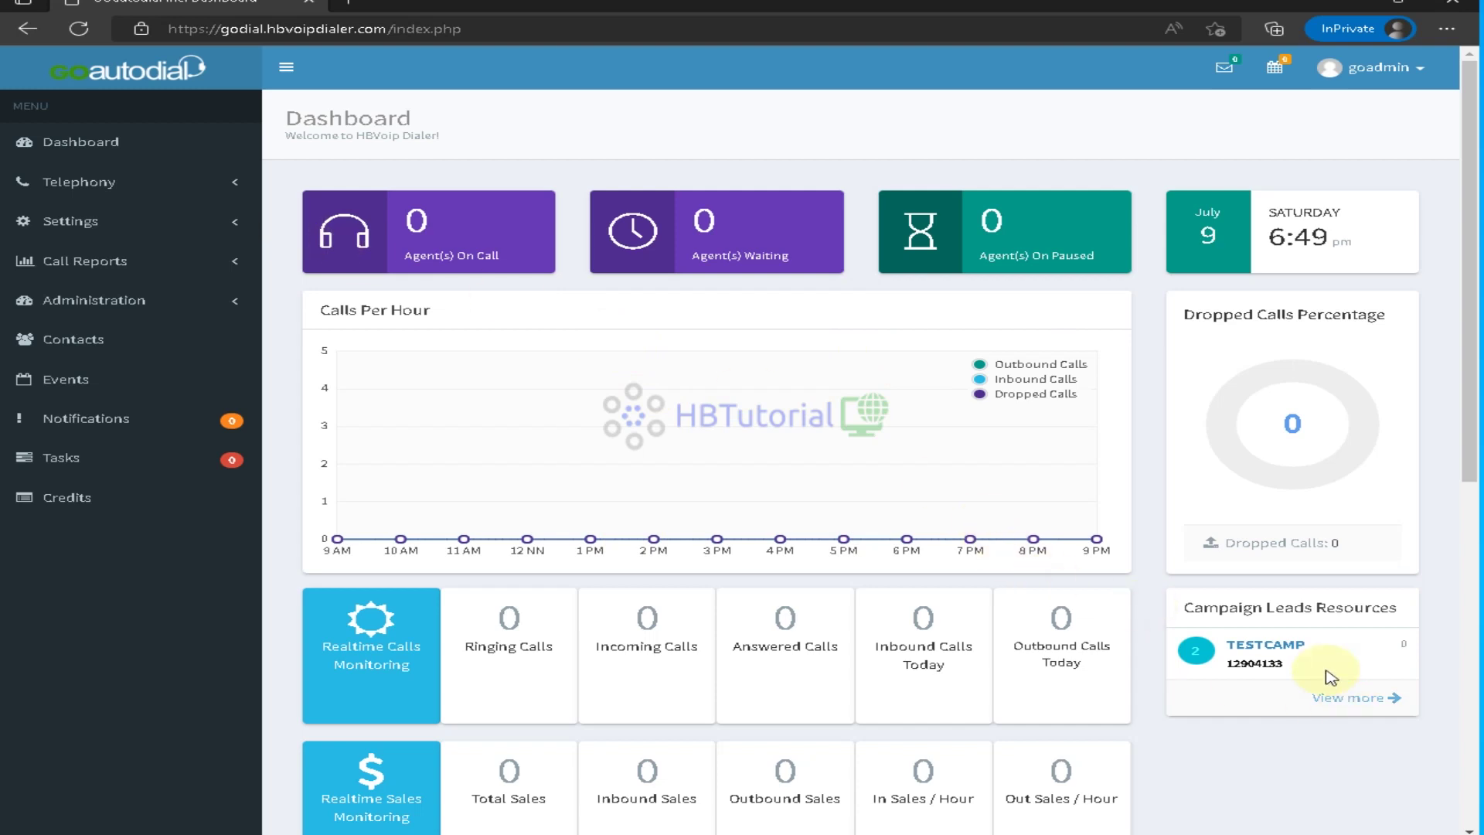
- Go to Telephony > Campaigns to list the existing TESTCAMP campaign
left_click(69, 184)
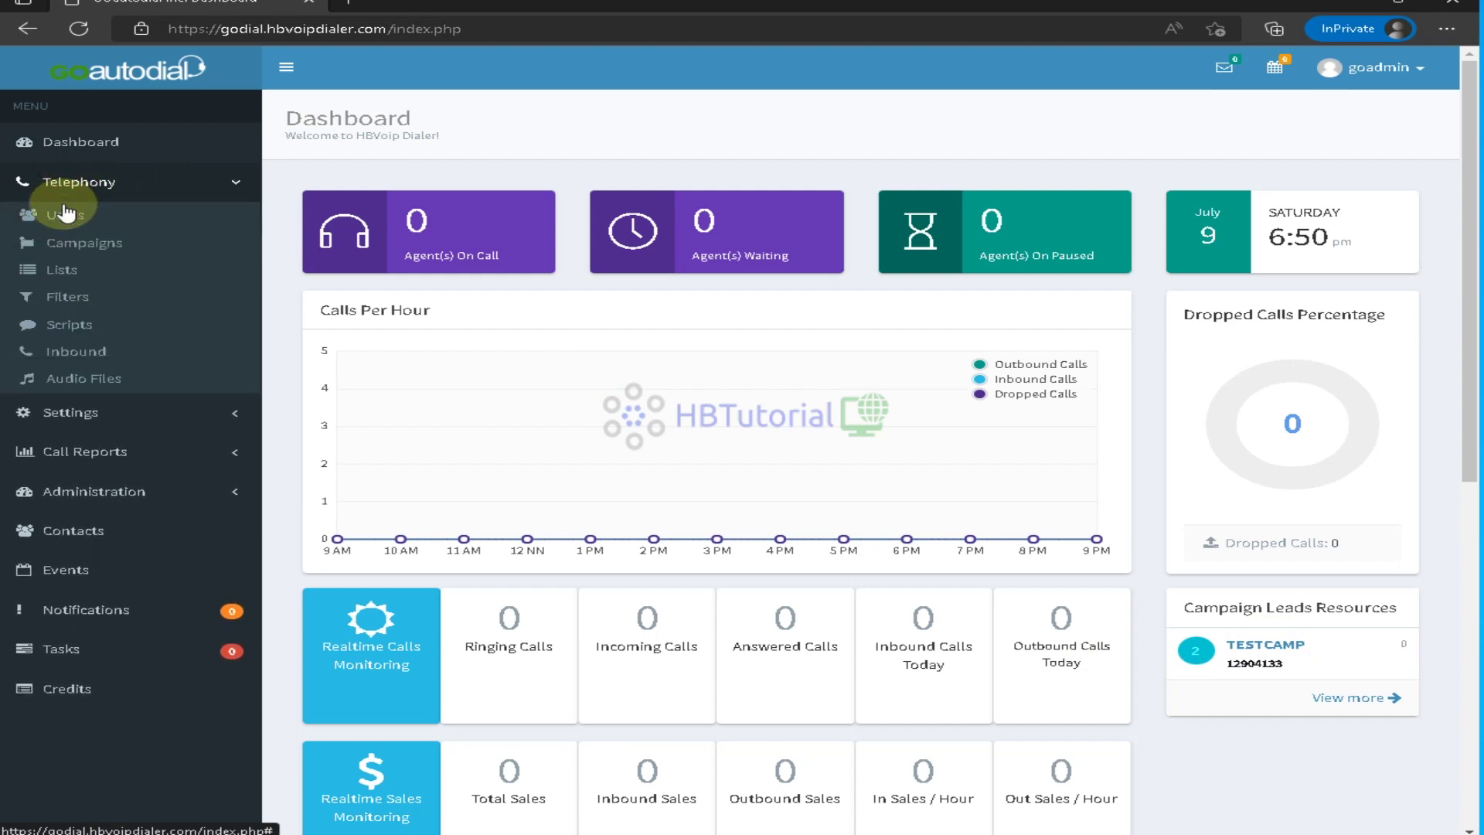
left_click(61, 244)
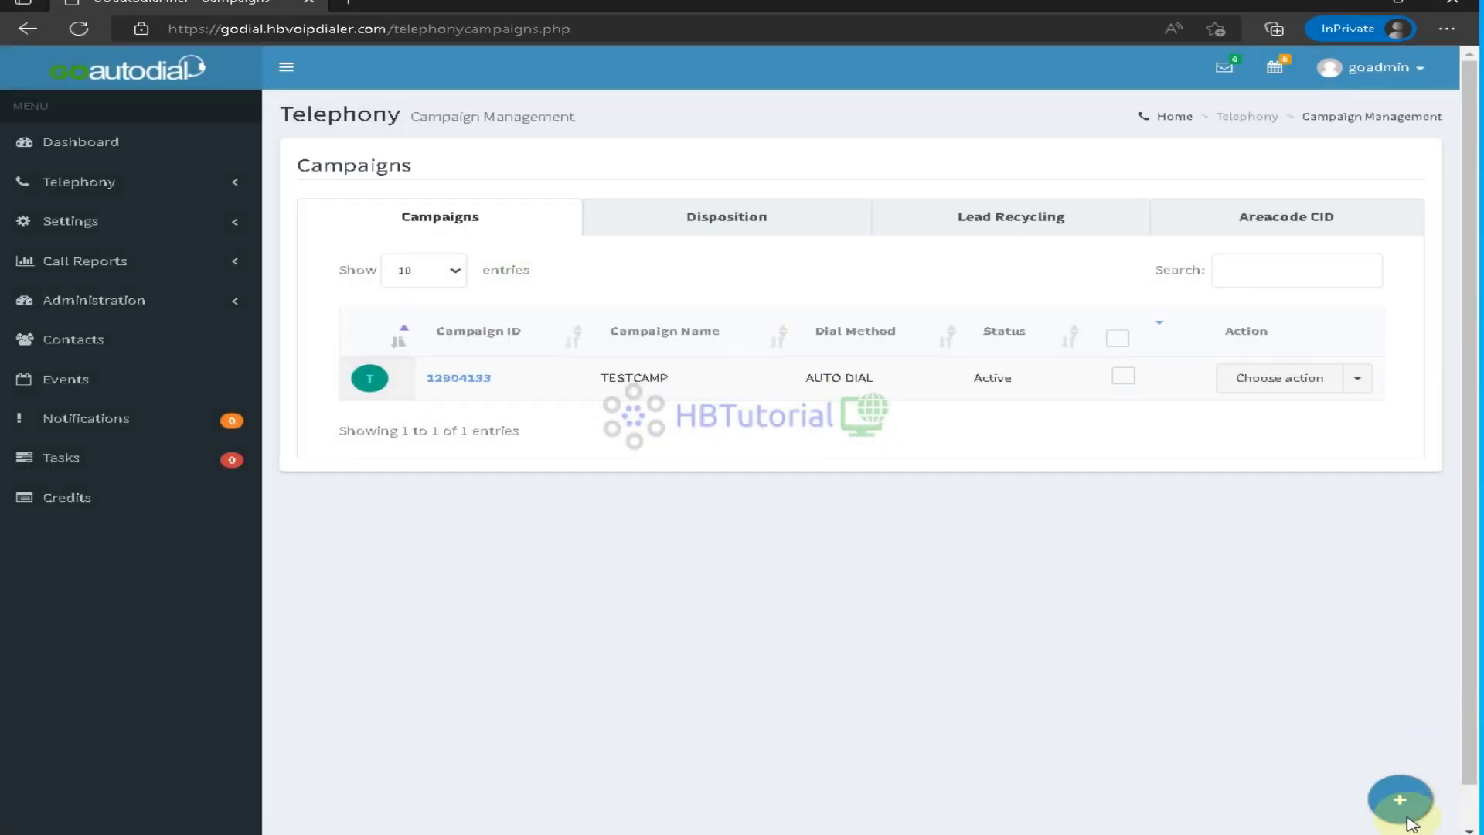
mouse_move(1395, 800)
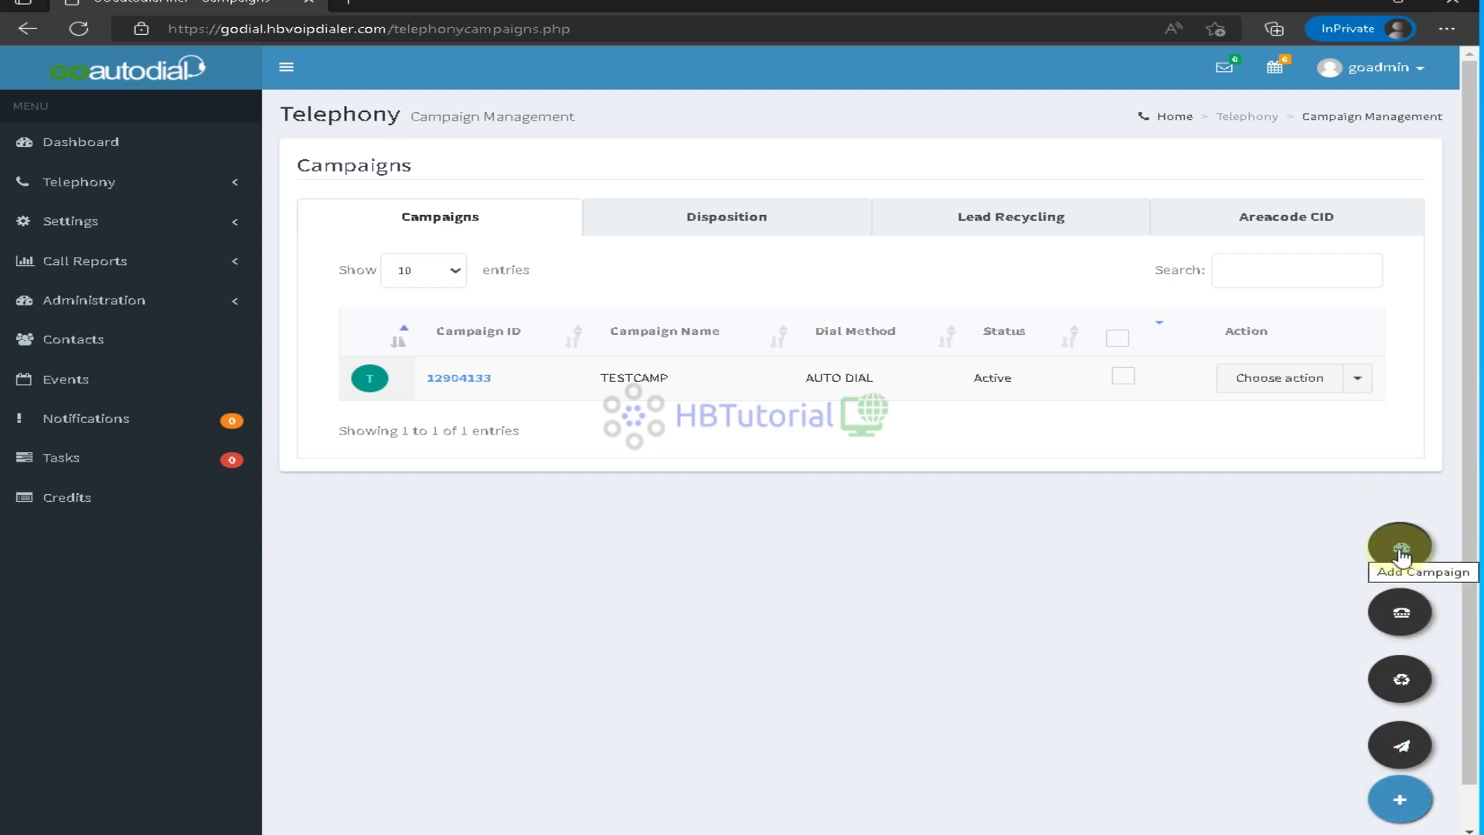
- Launch the Campaign Wizard and expand the Campaign Details type list
left_click(1400, 553)
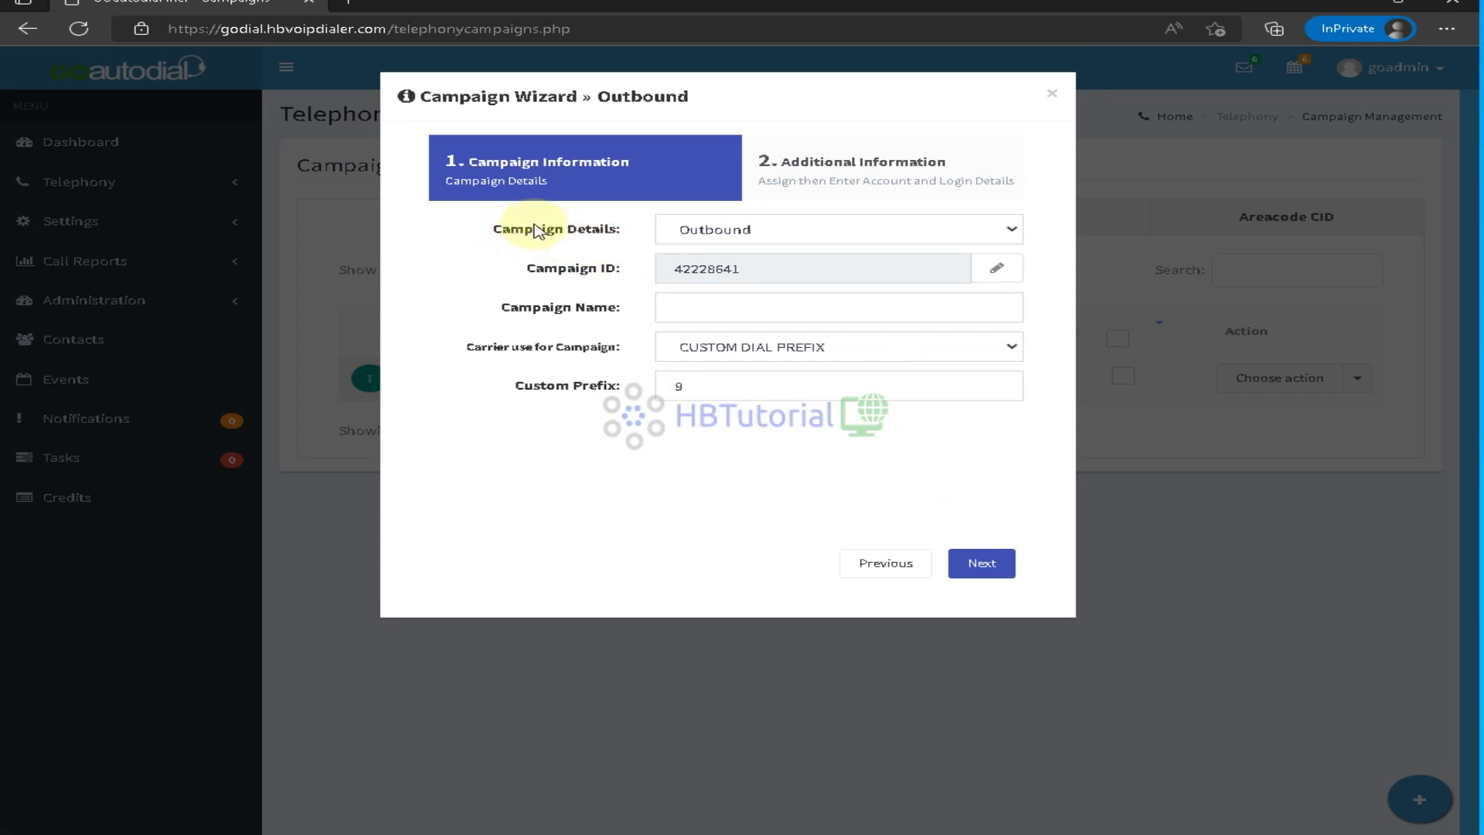
left_click(811, 236)
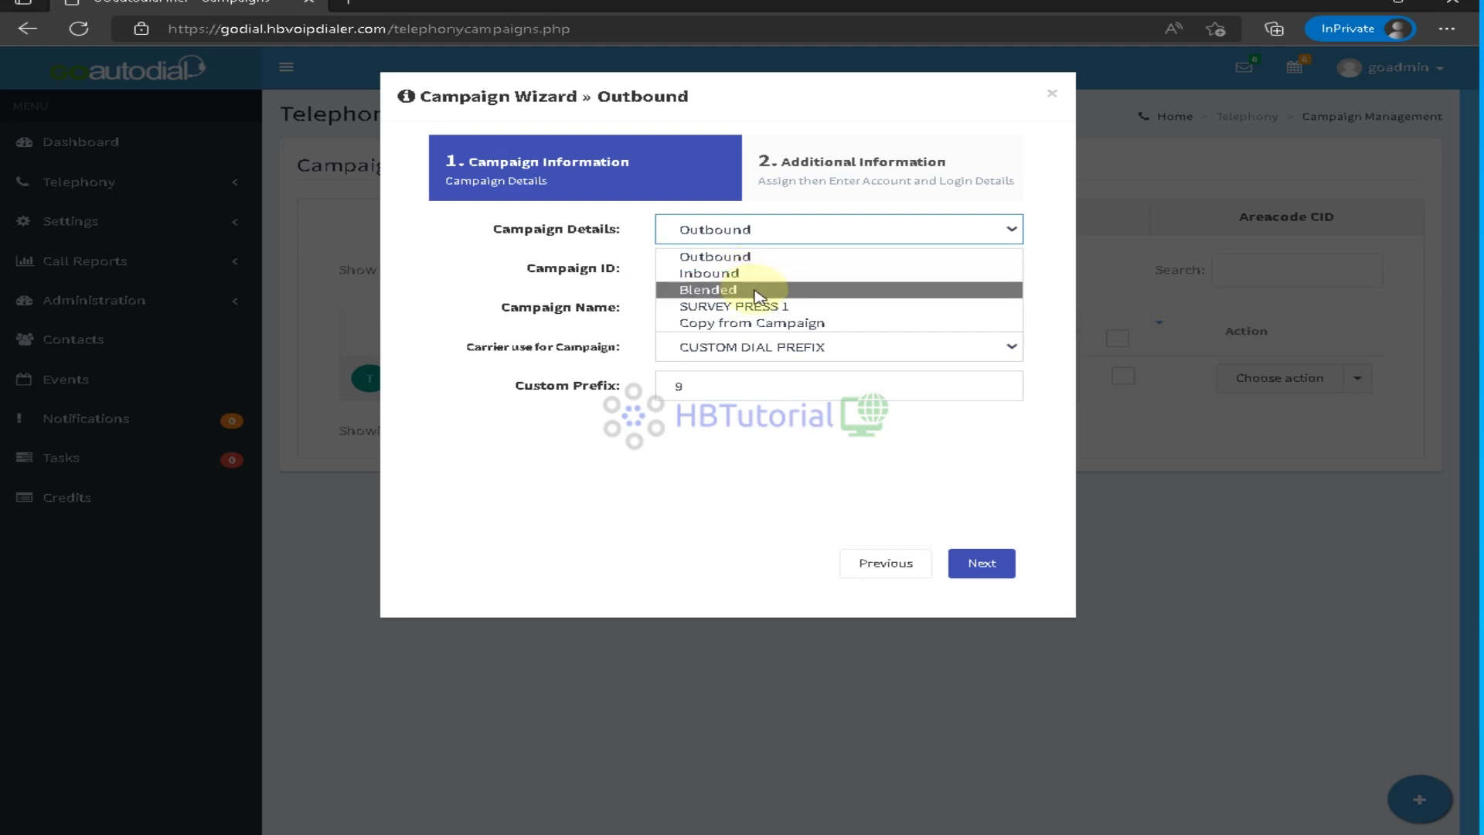
- Choose the Blended campaign type and name the campaign MainCampaign
left_click(755, 293)
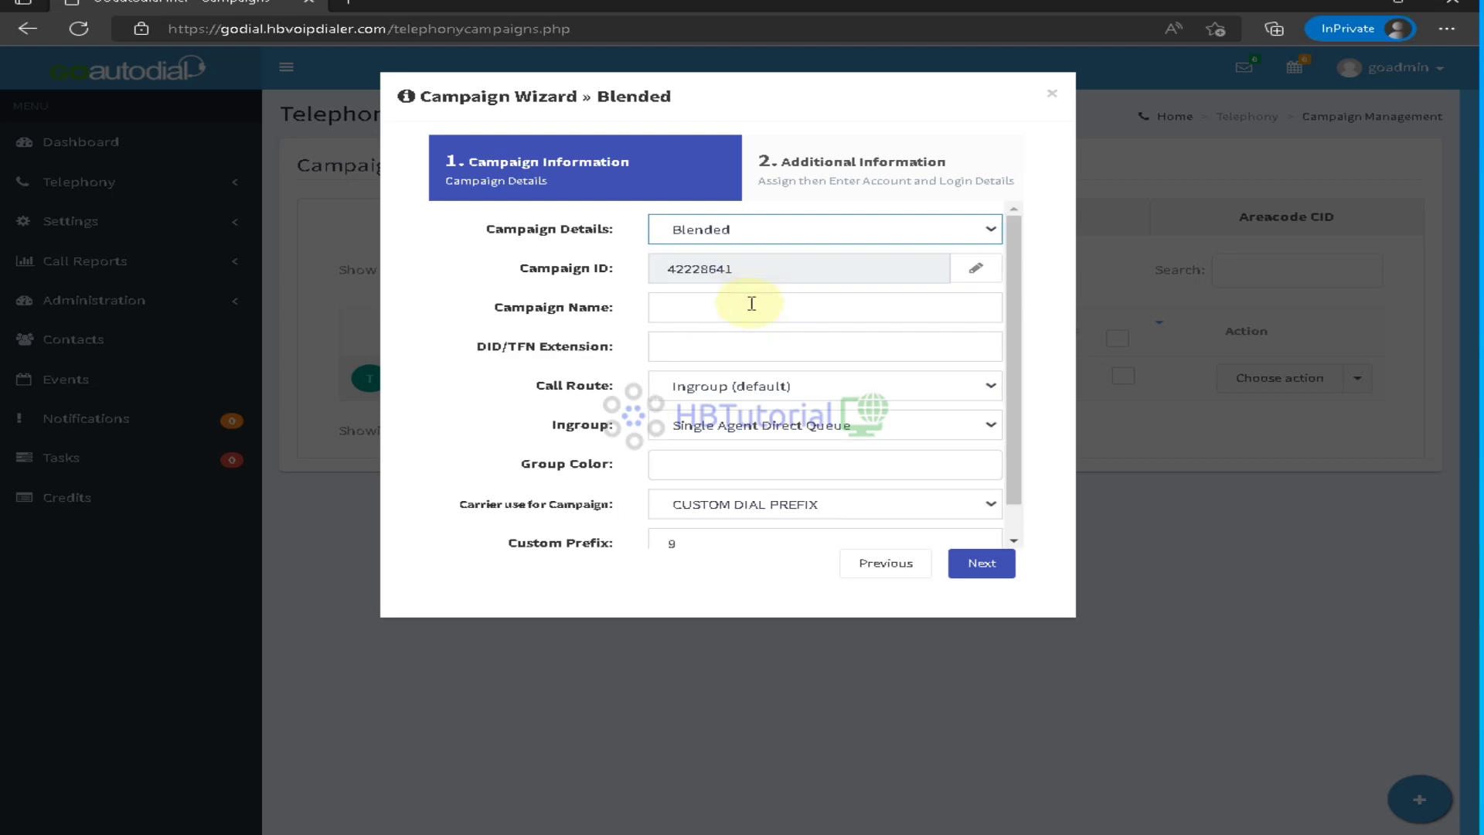
left_click(752, 306)
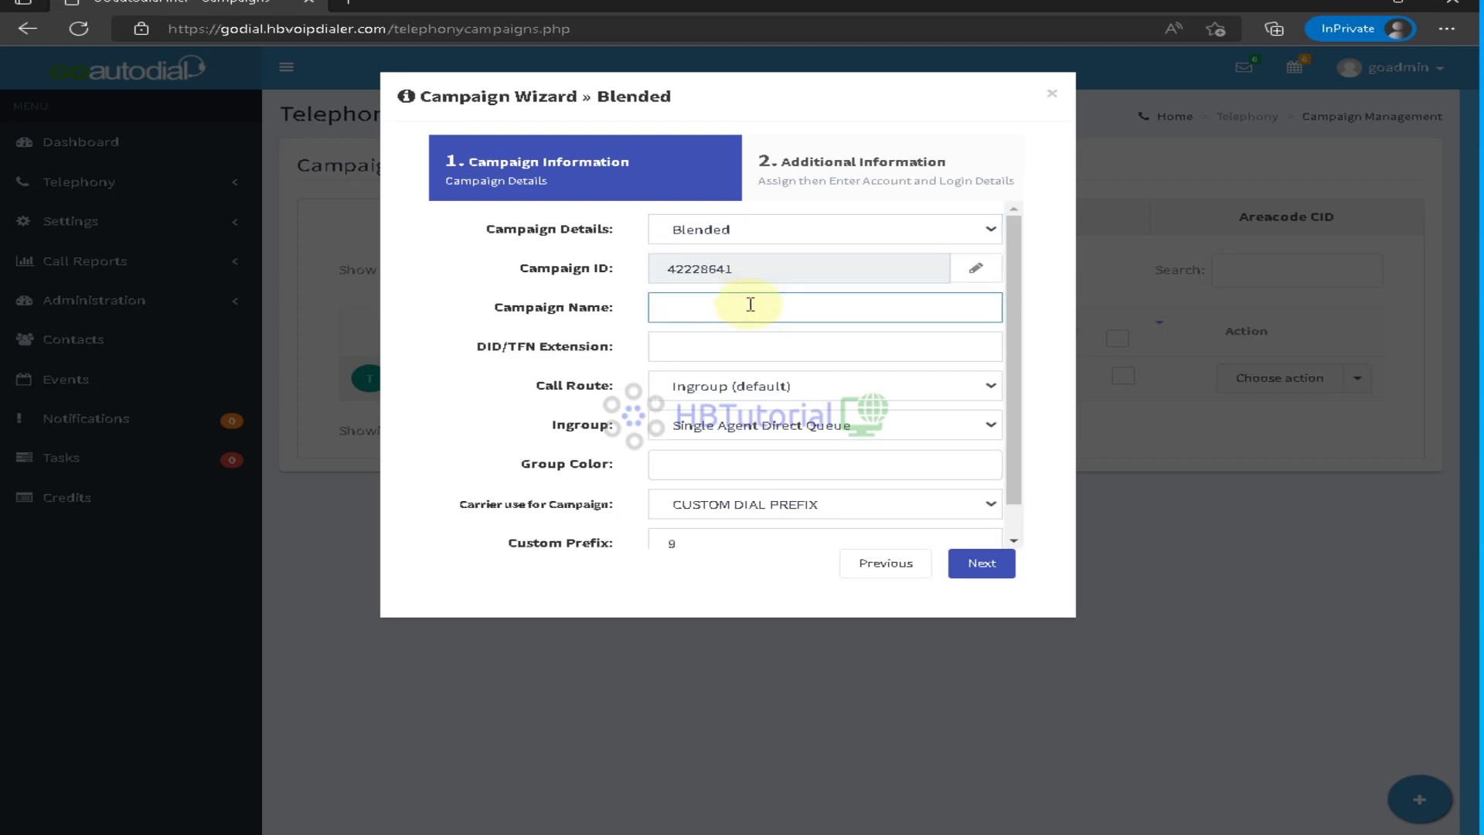
type("MainCampaiign")
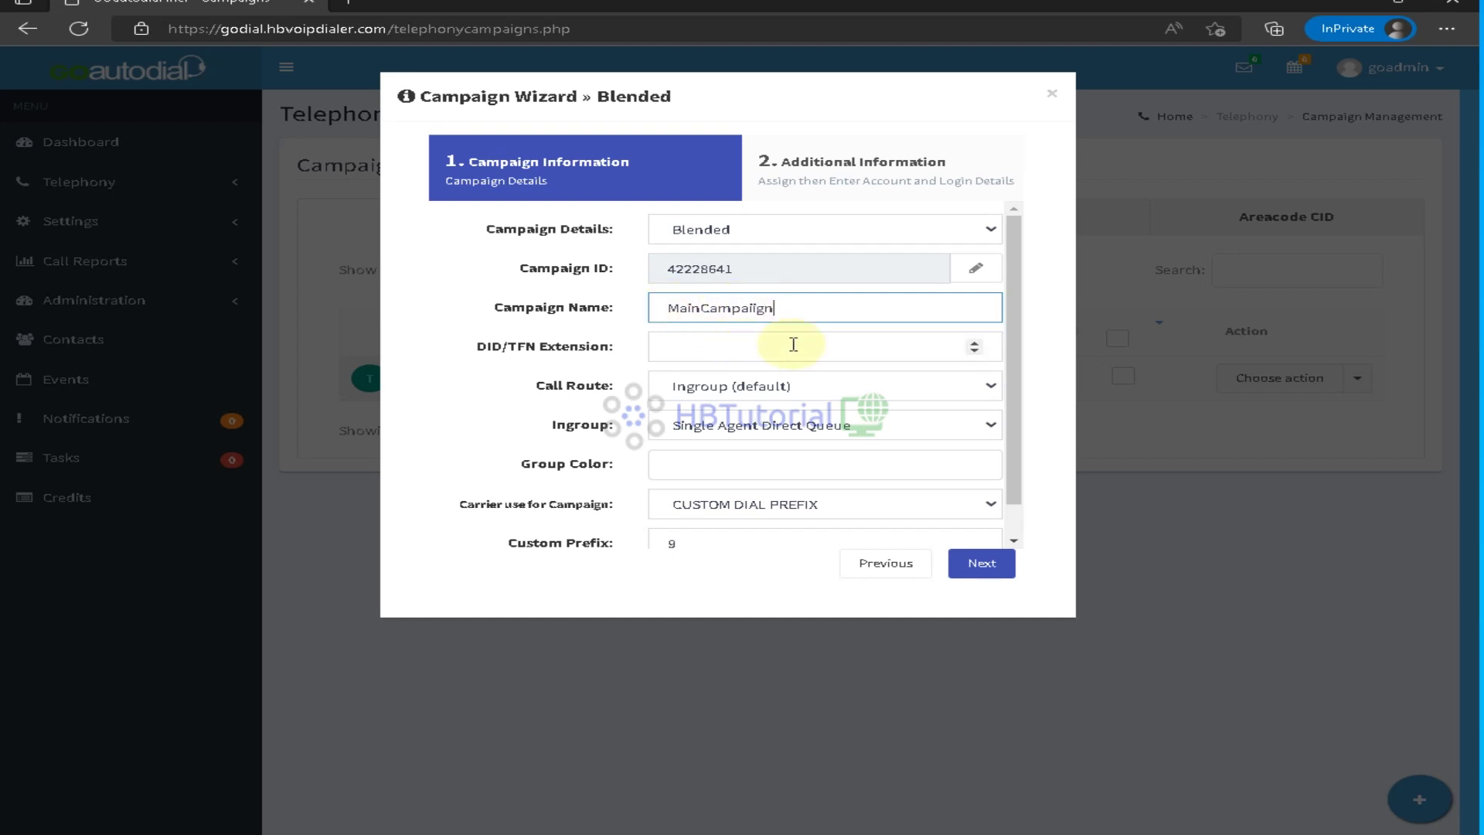
- Enter the DID/TFN extension number for the campaign
left_click(793, 344)
left_click(819, 313)
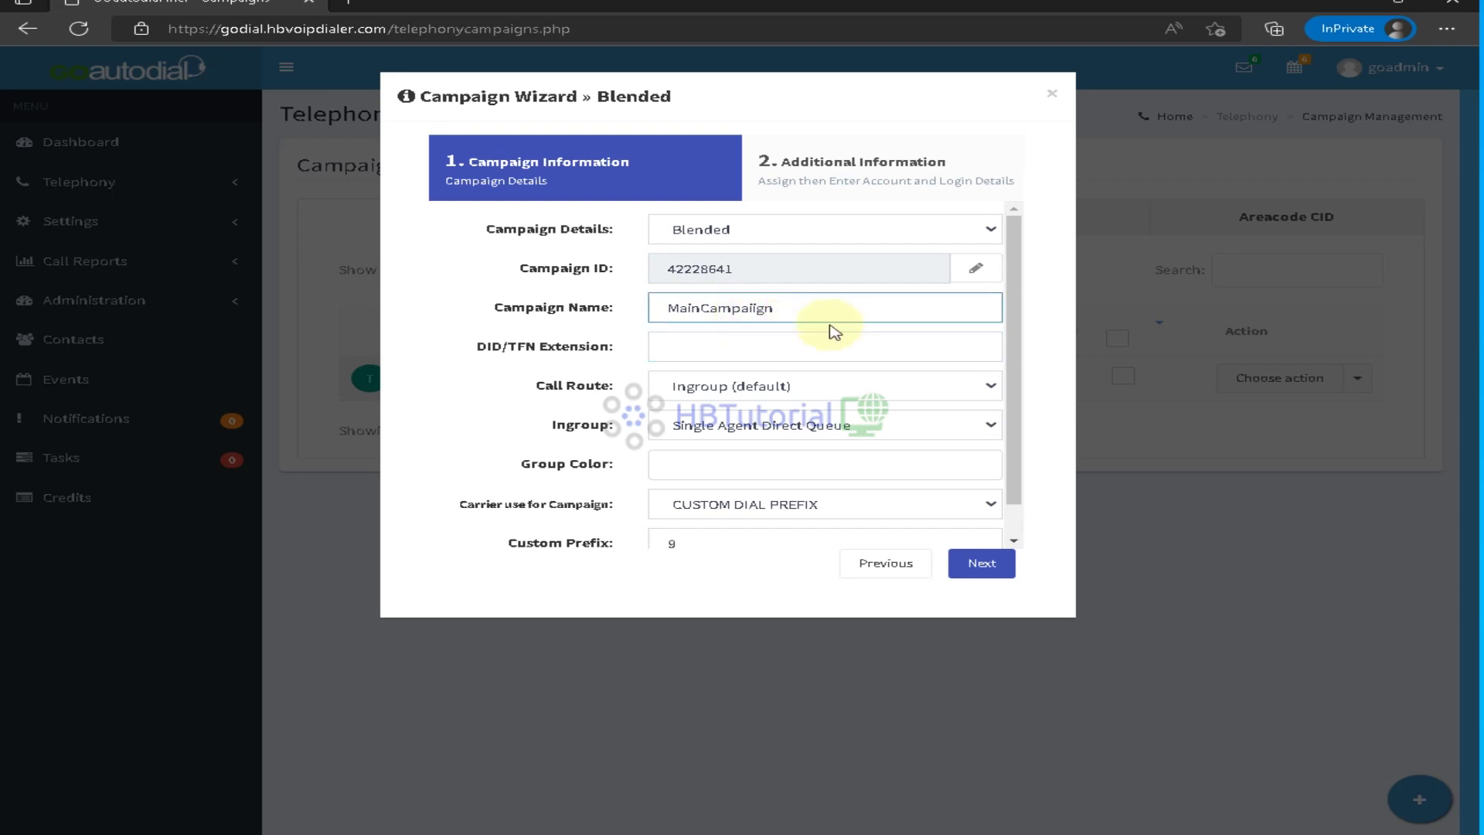
left_click(838, 345)
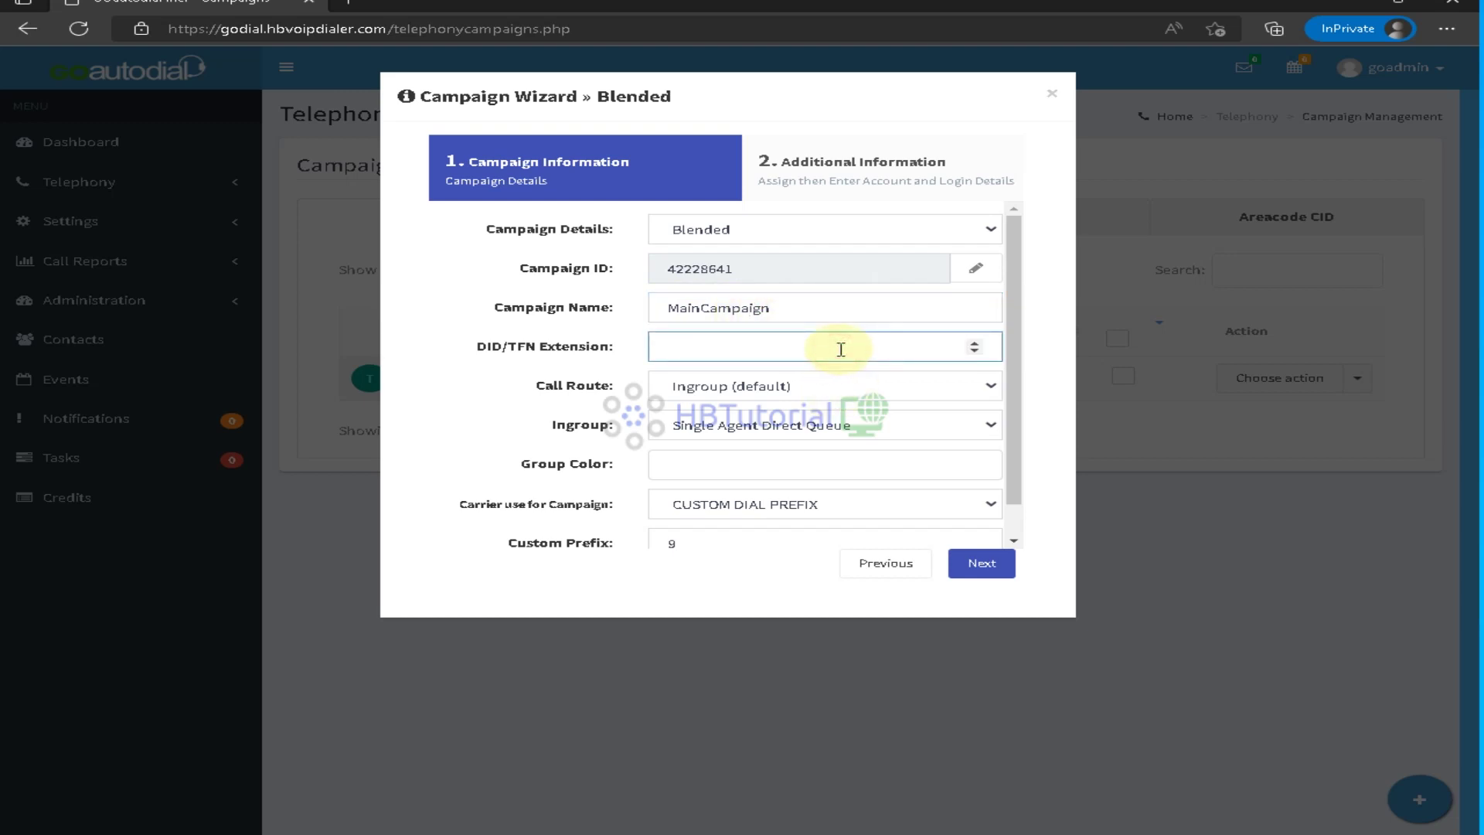
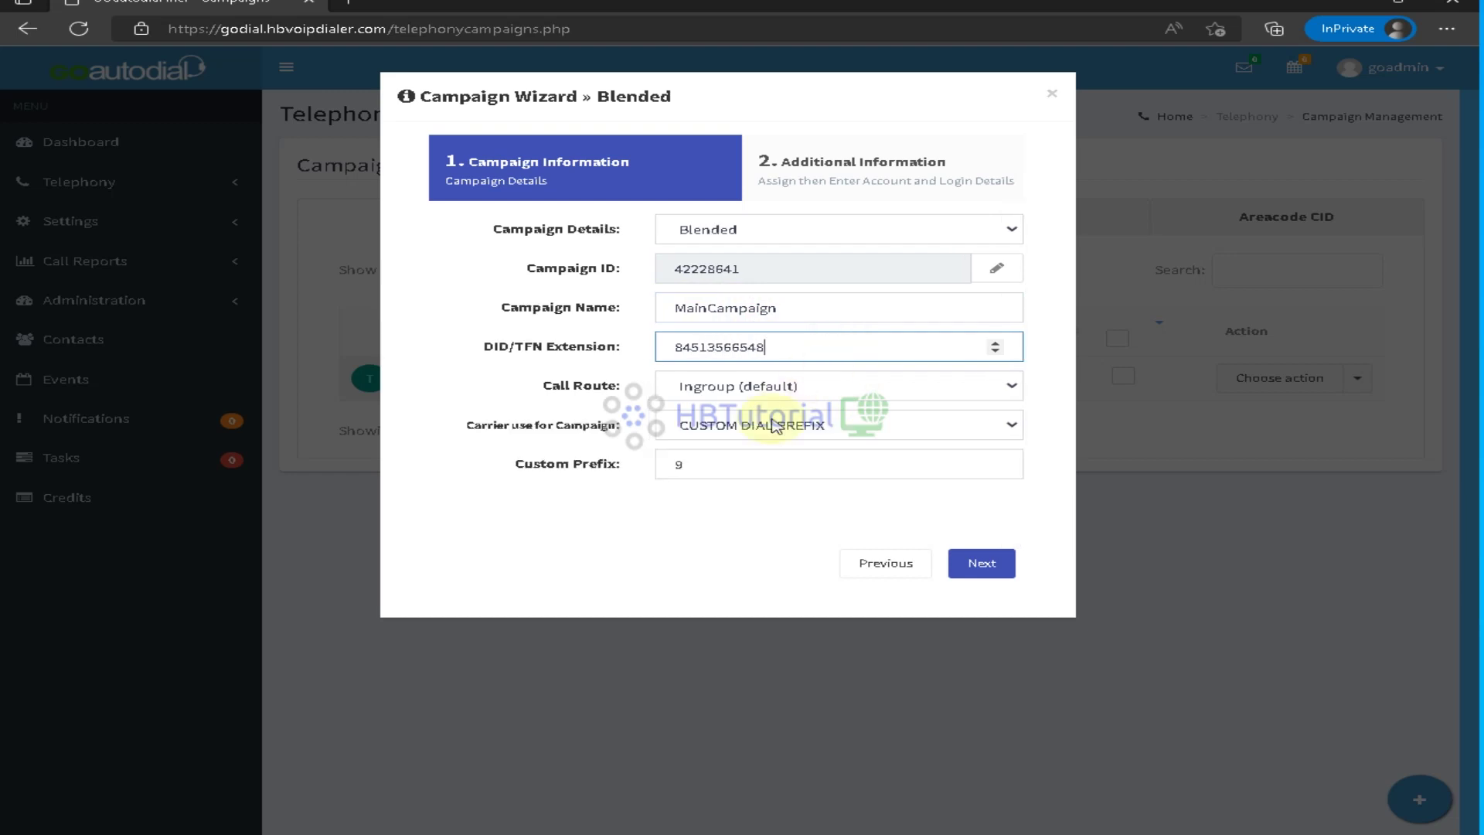
- Keep Ingroup (default) as the campaign's call route
left_click_drag(541, 385, 633, 393)
left_click(750, 387)
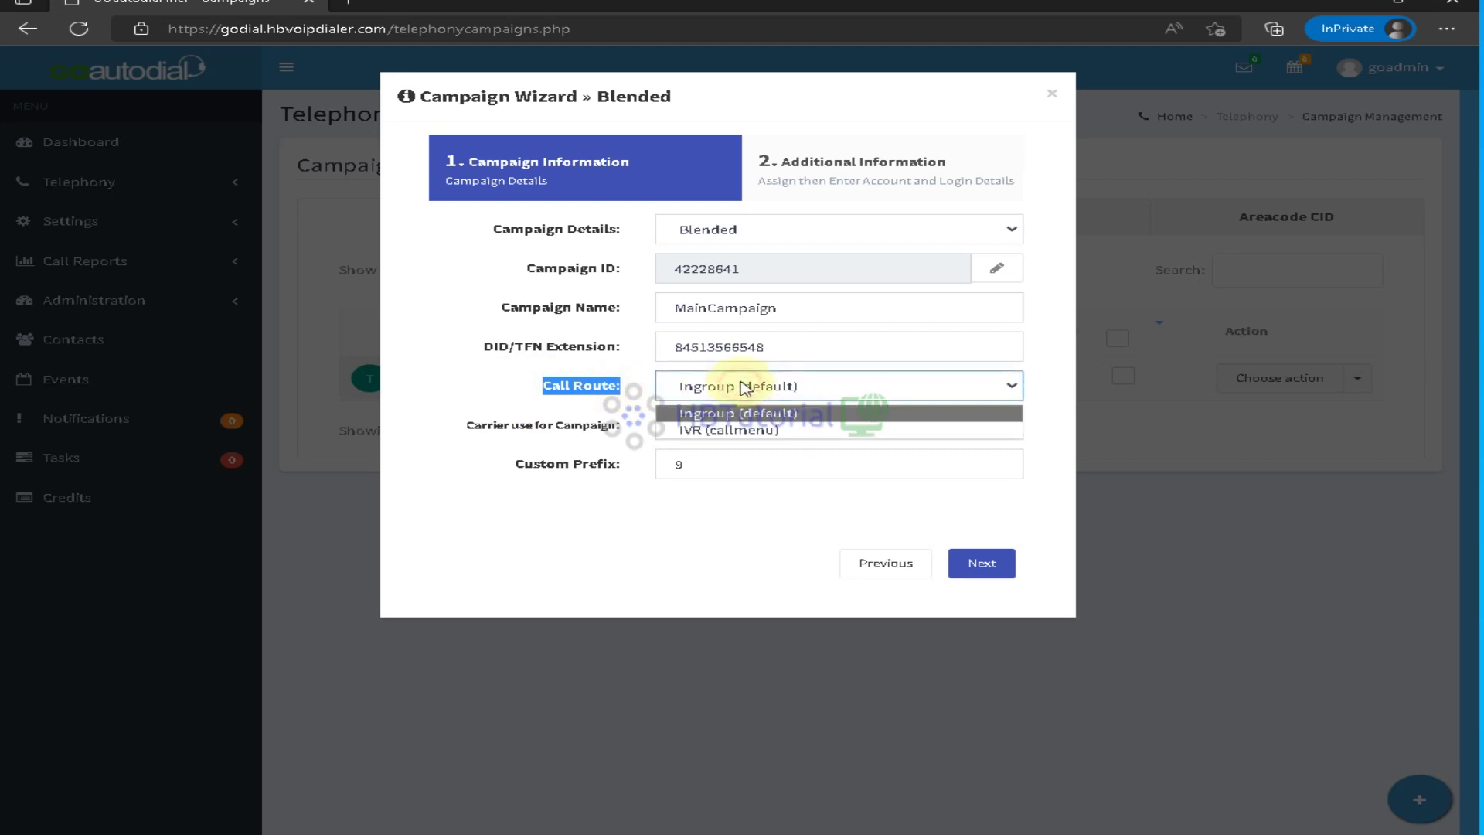
left_click(769, 415)
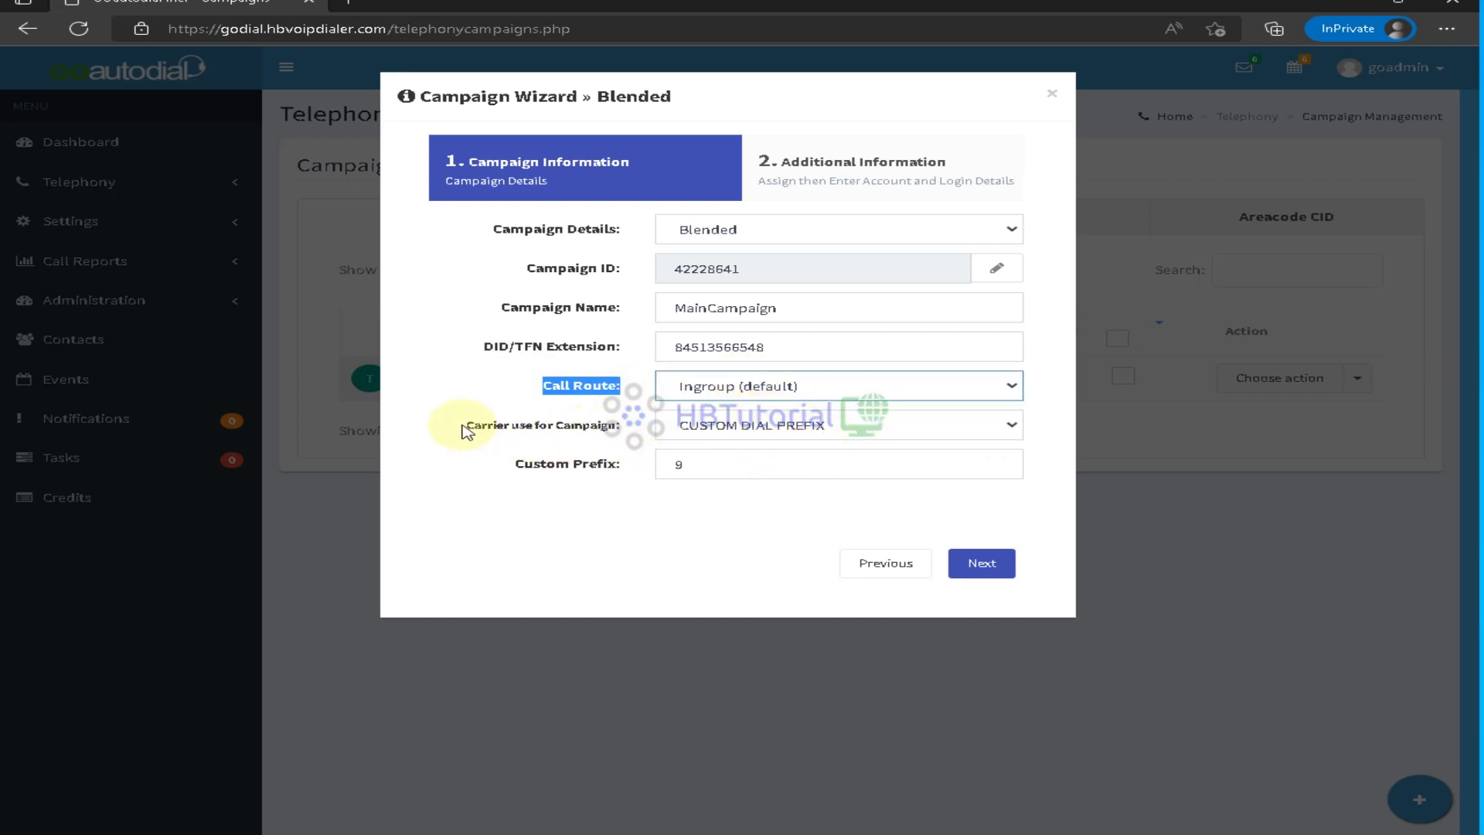
- Review the carrier options and keep CUSTOM DIAL PREFIX as the carrier
left_click_drag(466, 427, 656, 433)
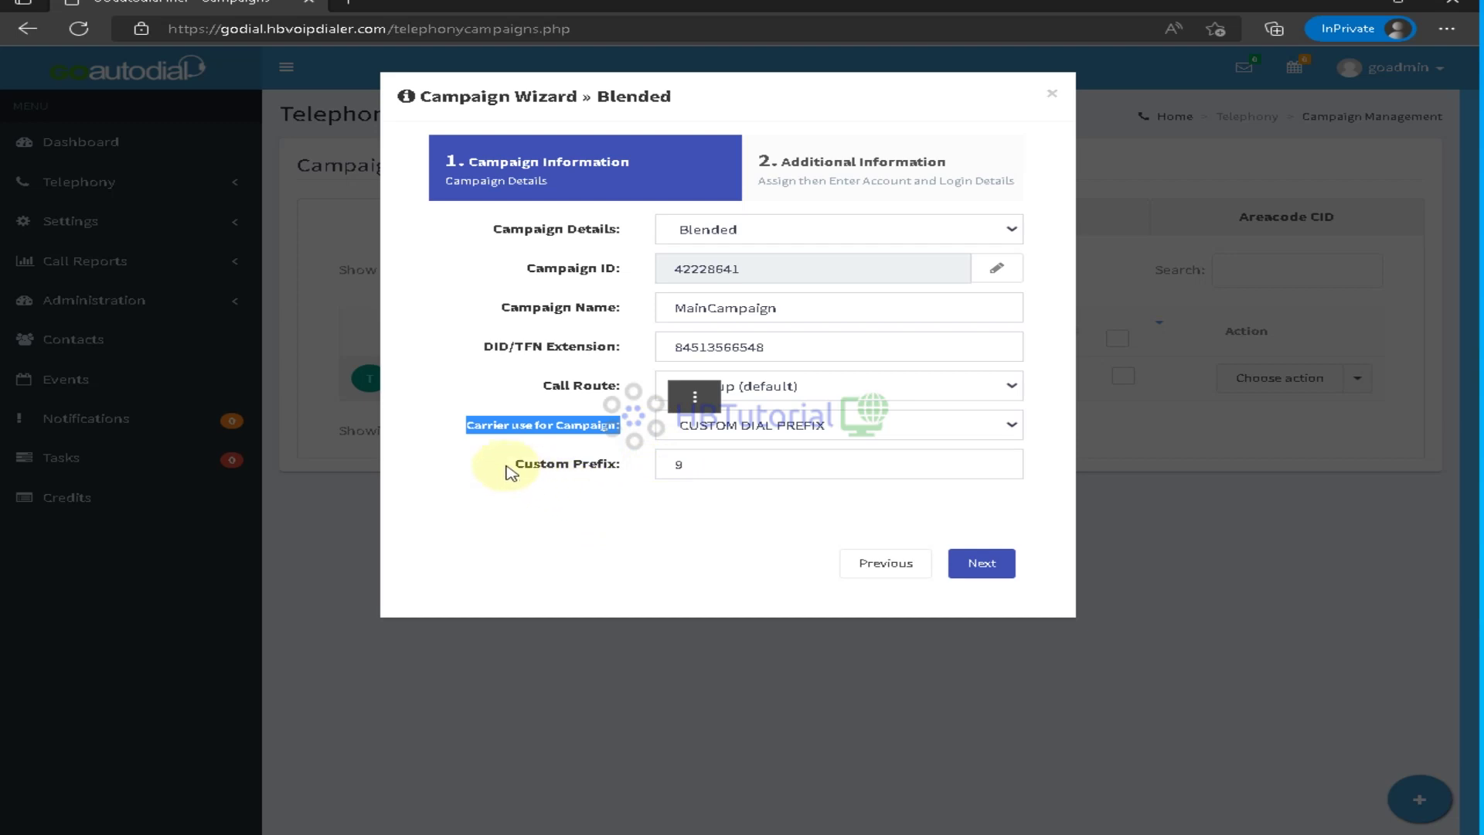
left_click_drag(638, 464, 518, 467)
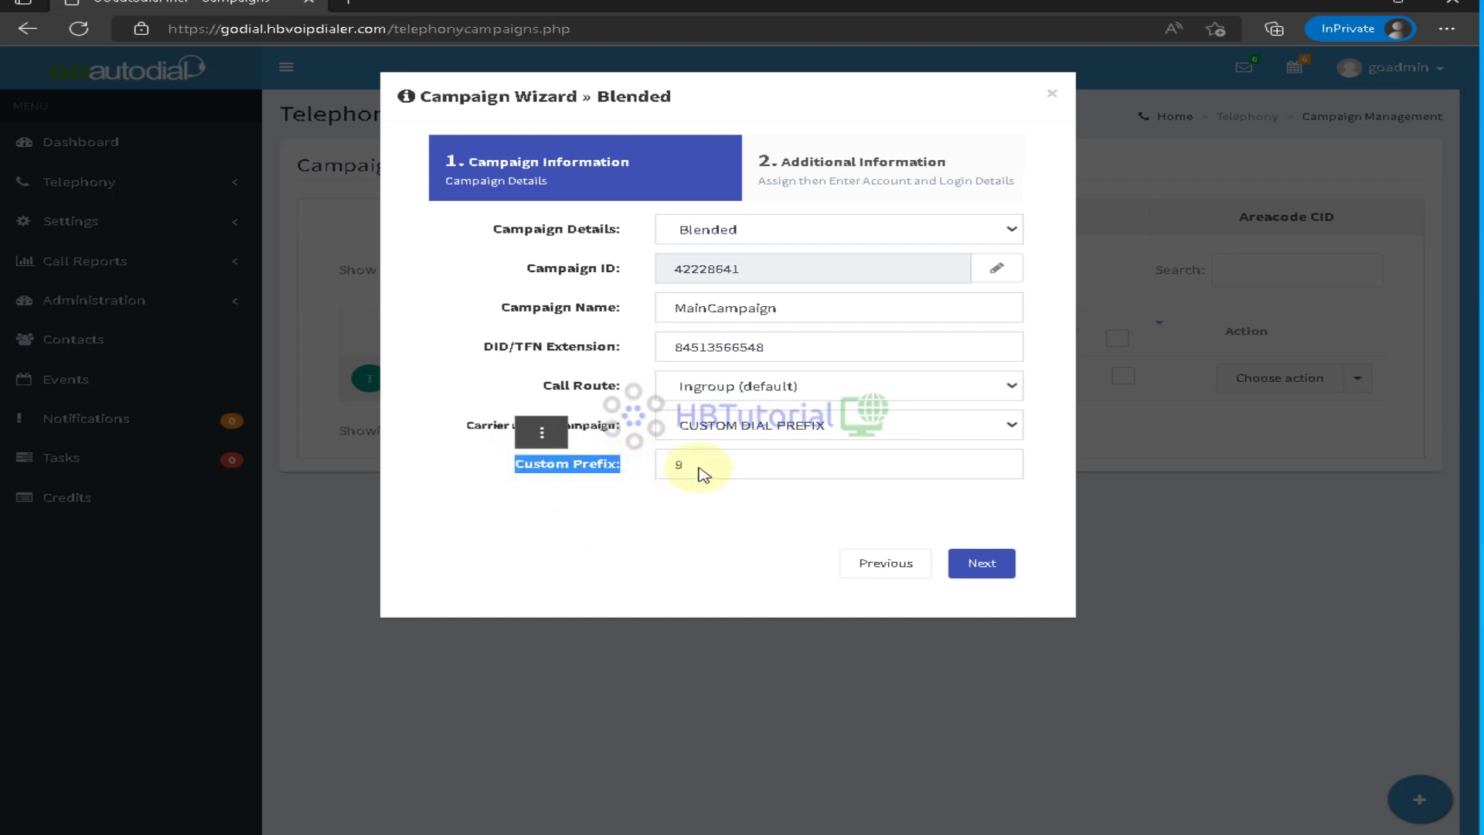
left_click(702, 466)
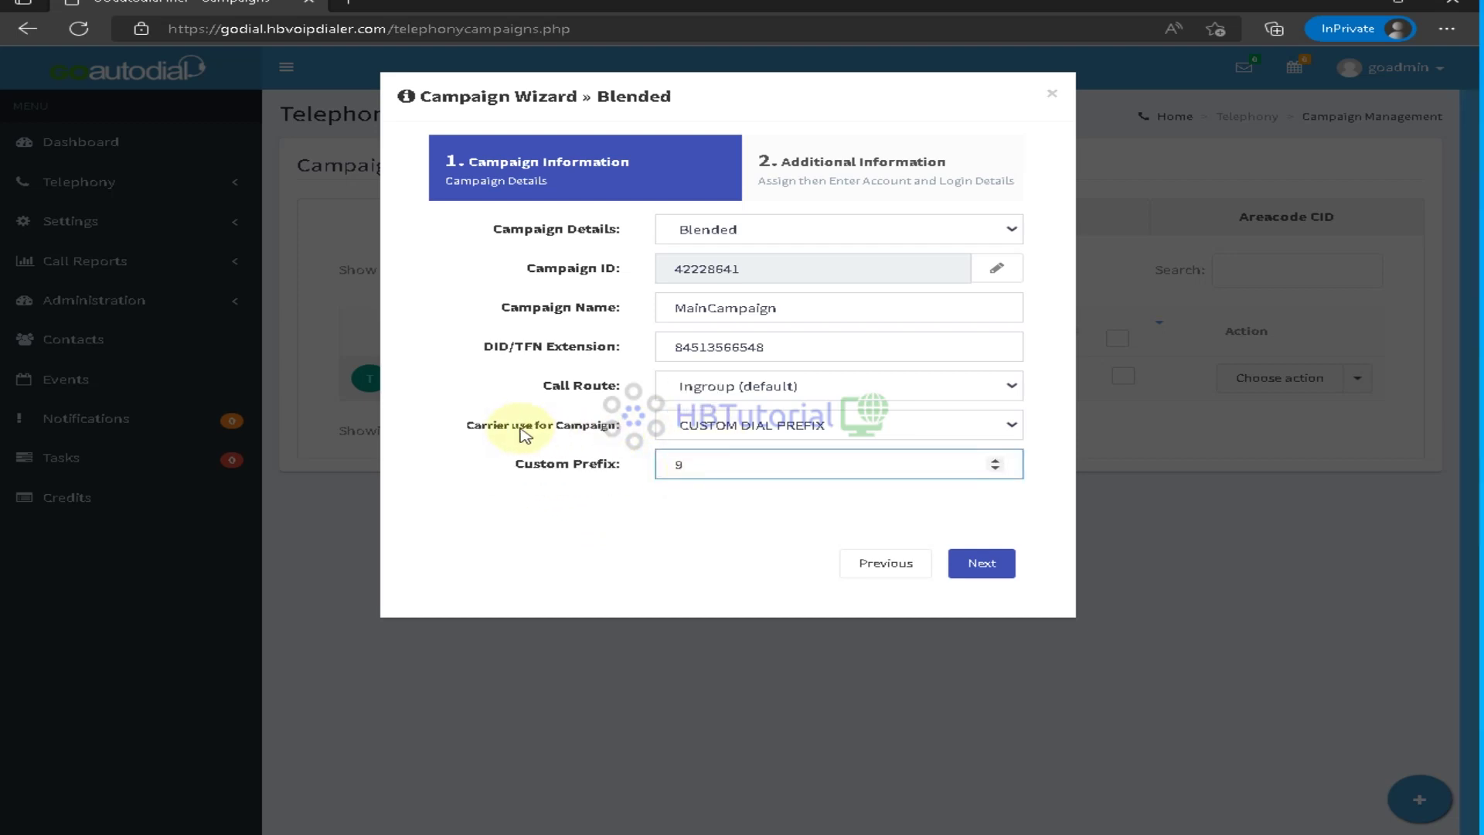
left_click(723, 426)
left_click(762, 426)
left_click(764, 430)
left_click(679, 509)
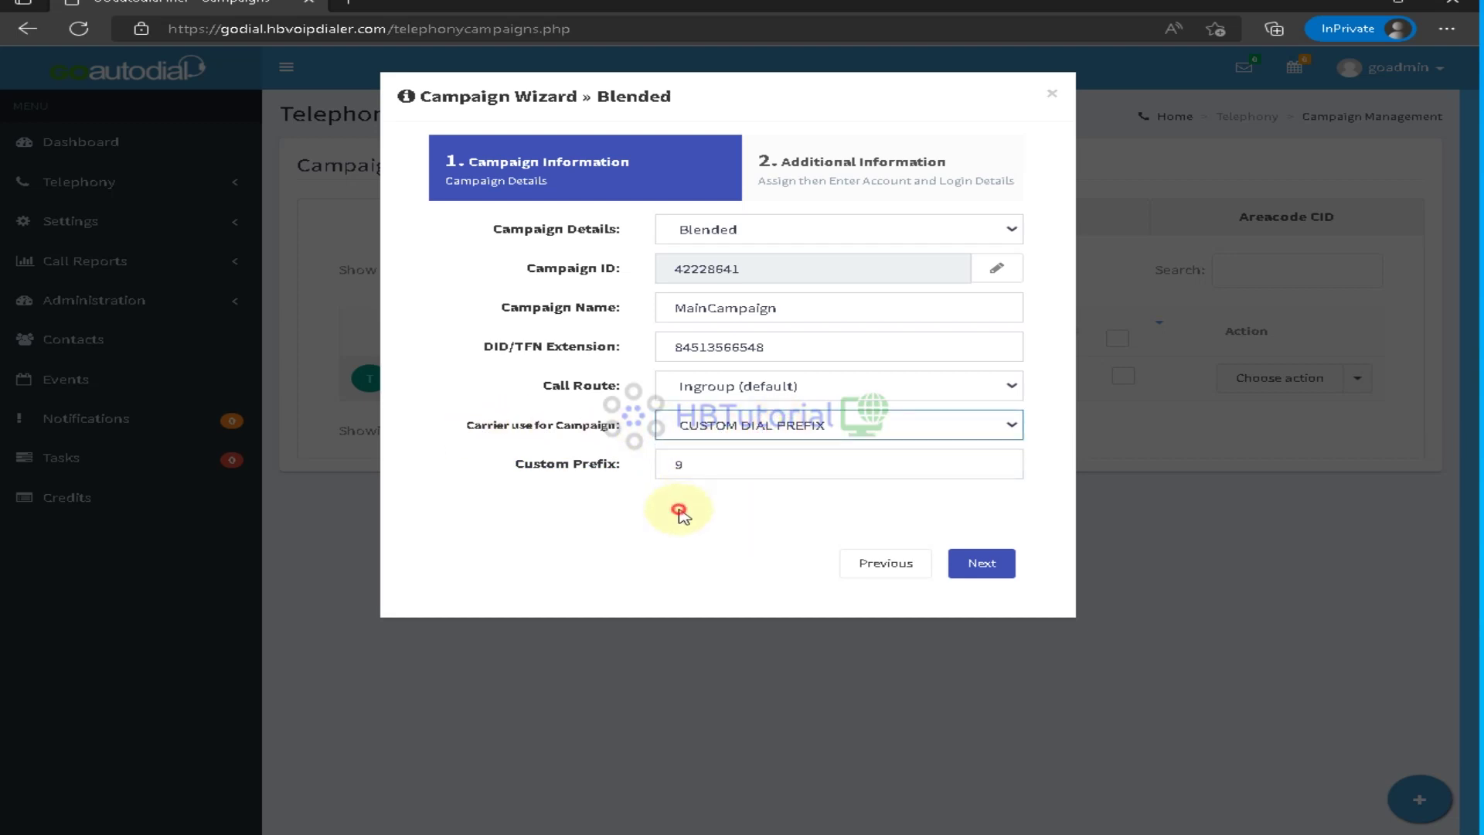
left_click(495, 426)
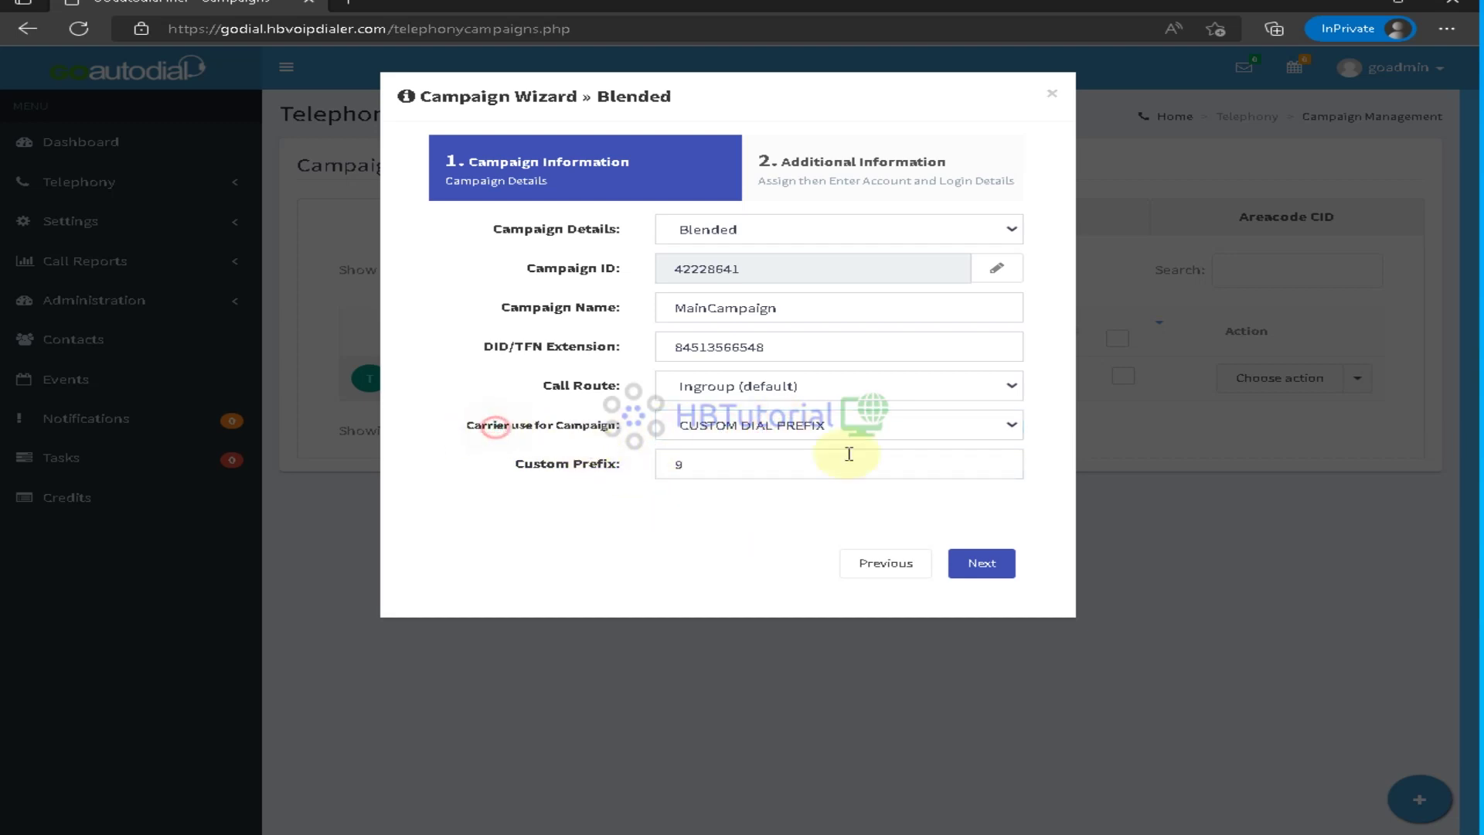
left_click(760, 427)
left_click(770, 427)
left_click(773, 427)
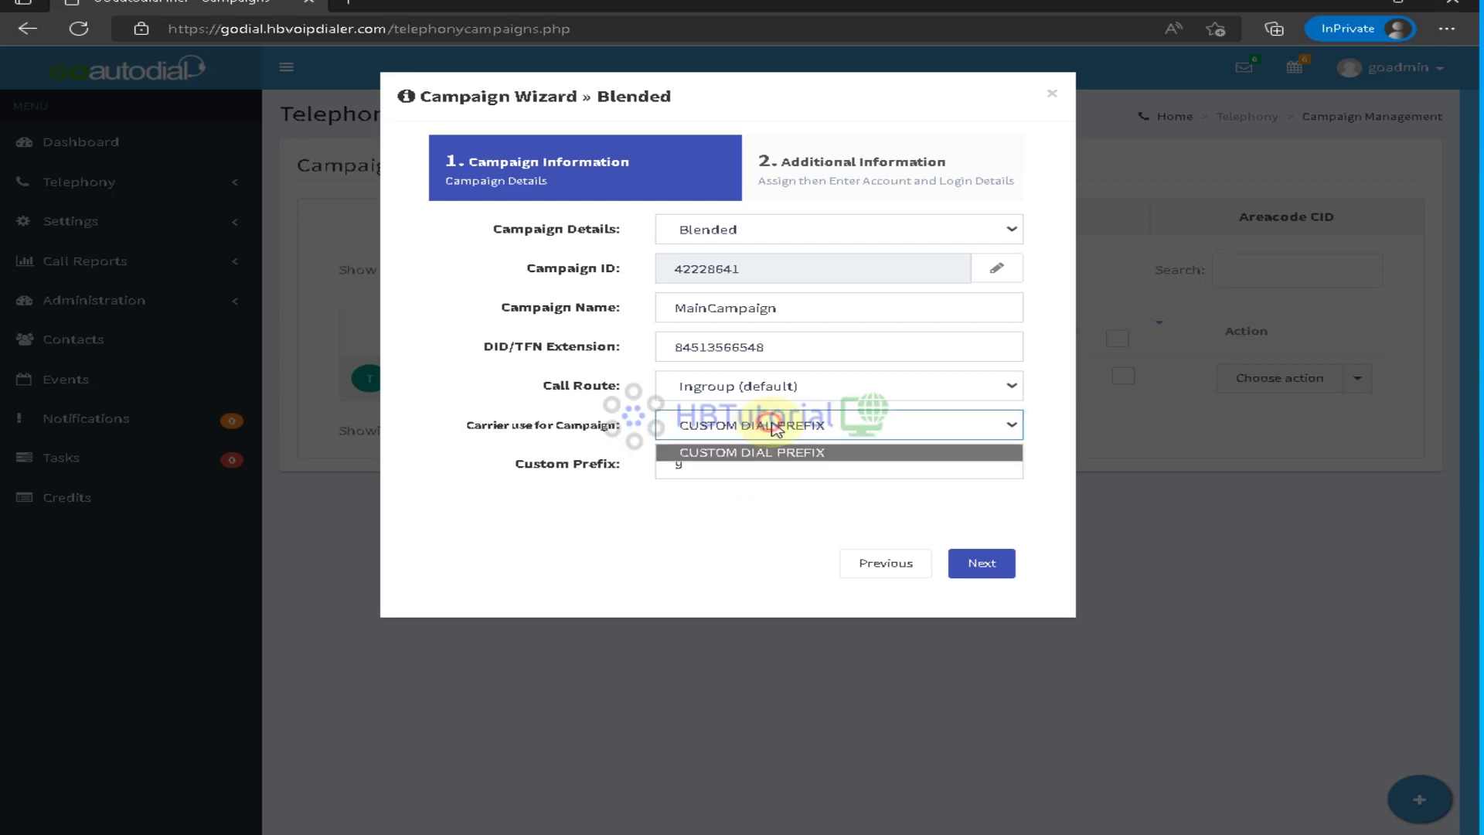
left_click(775, 428)
left_click(775, 427)
left_click(774, 428)
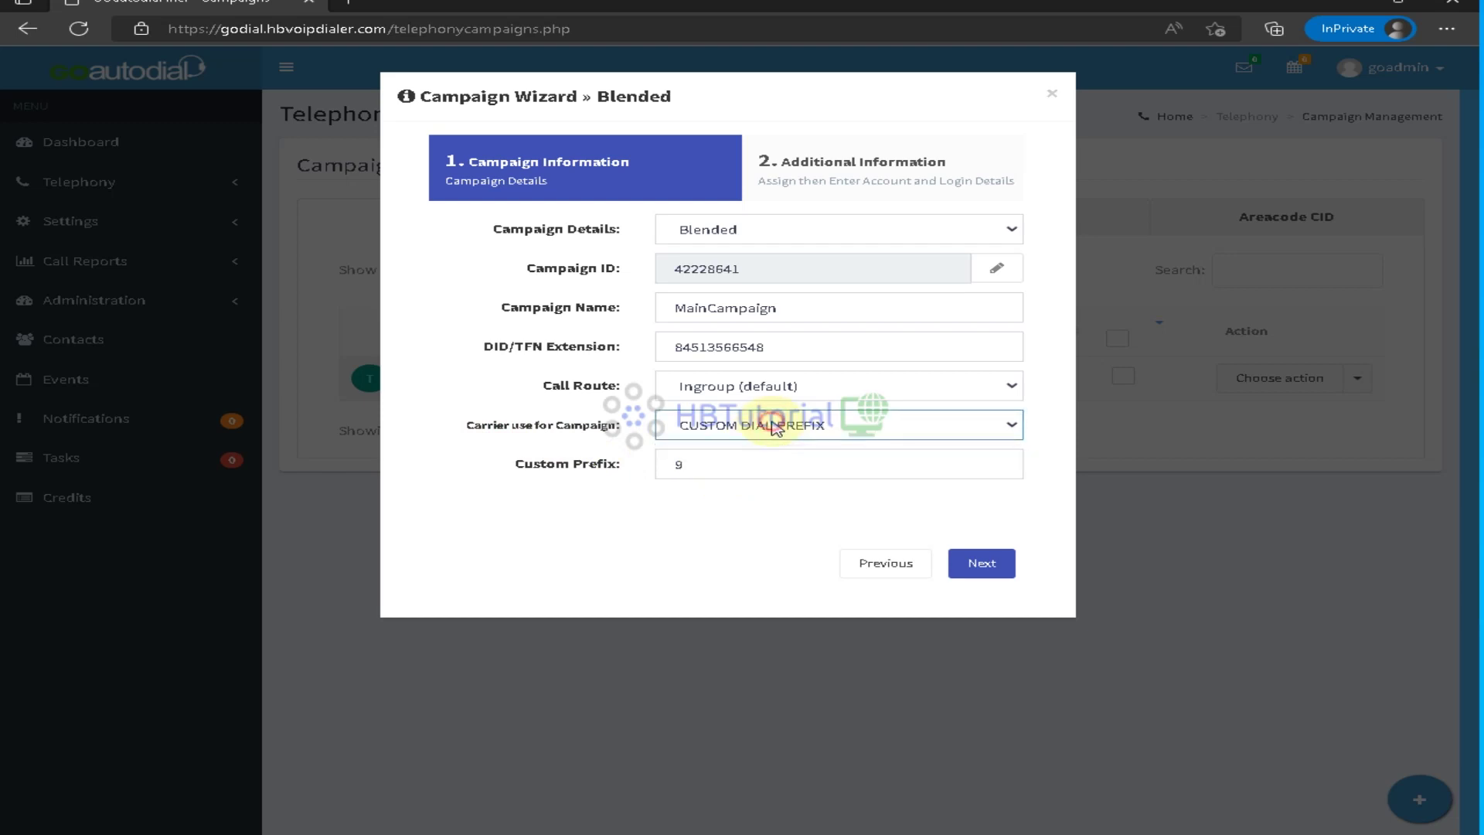
left_click(774, 427)
left_click(774, 428)
left_click(776, 428)
left_click(775, 428)
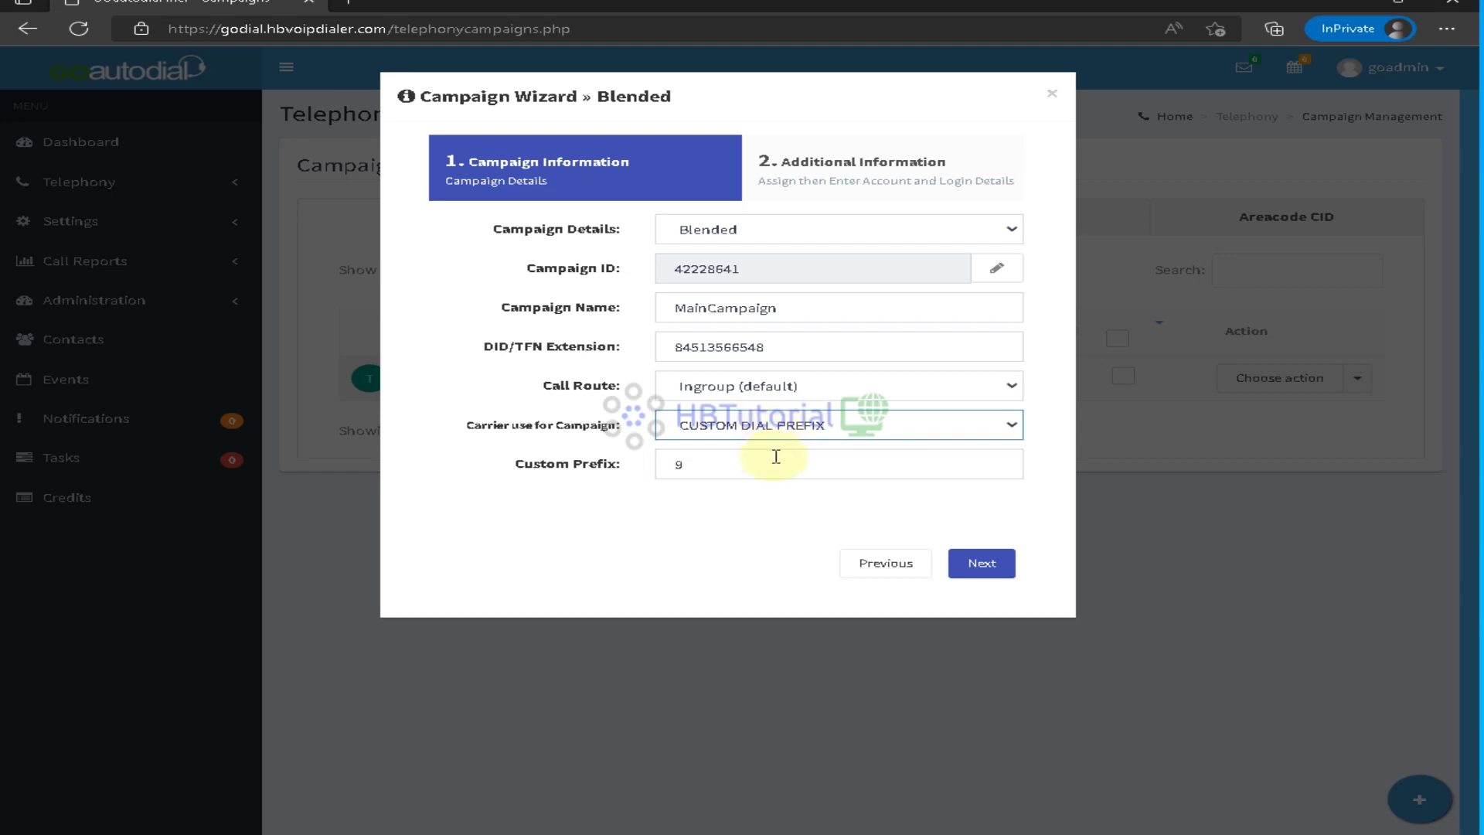
- Keep custom prefix 9 and advance to the Additional Information step
left_click(772, 456)
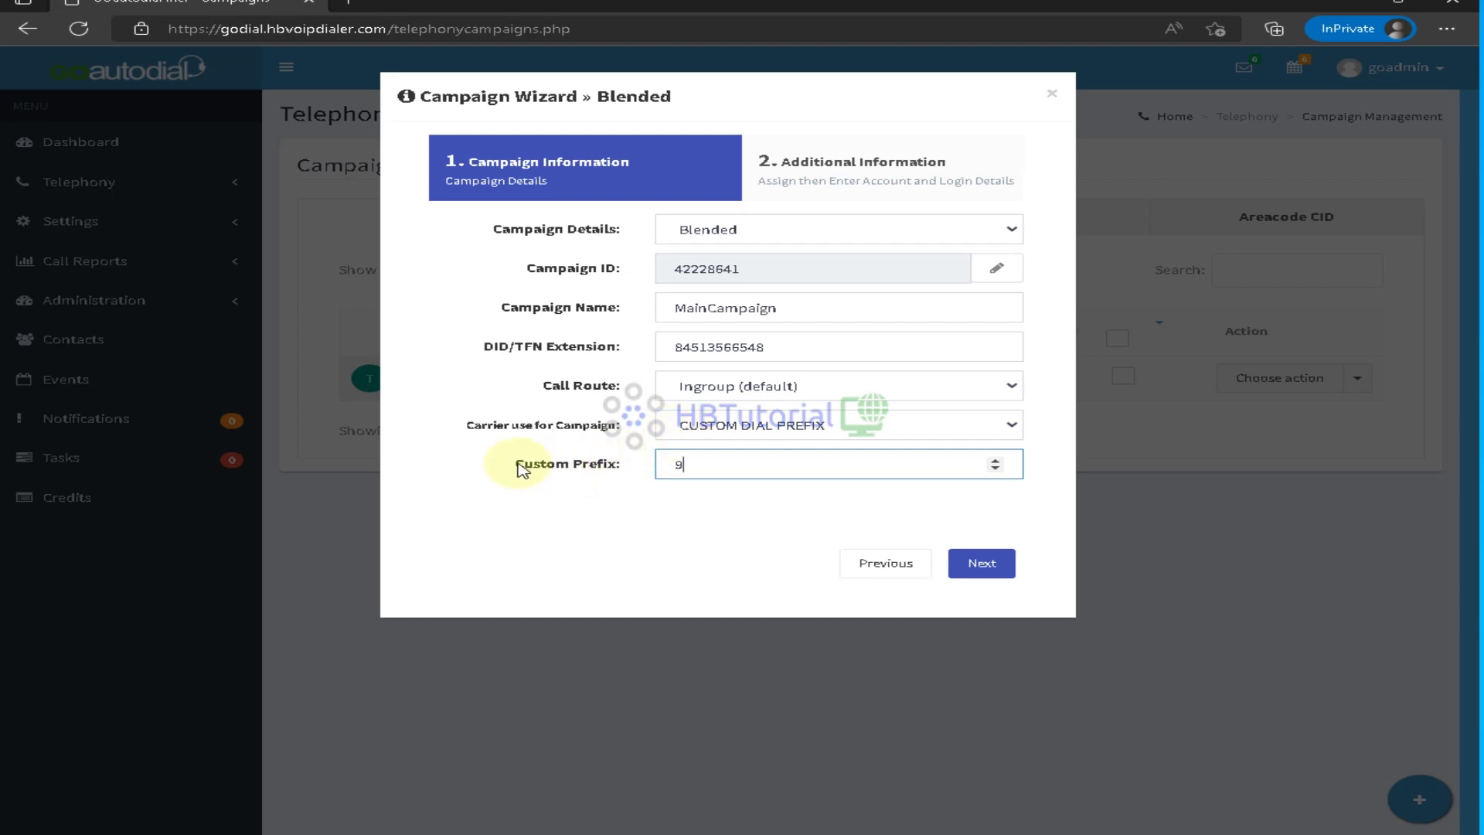
left_click_drag(516, 464, 727, 464)
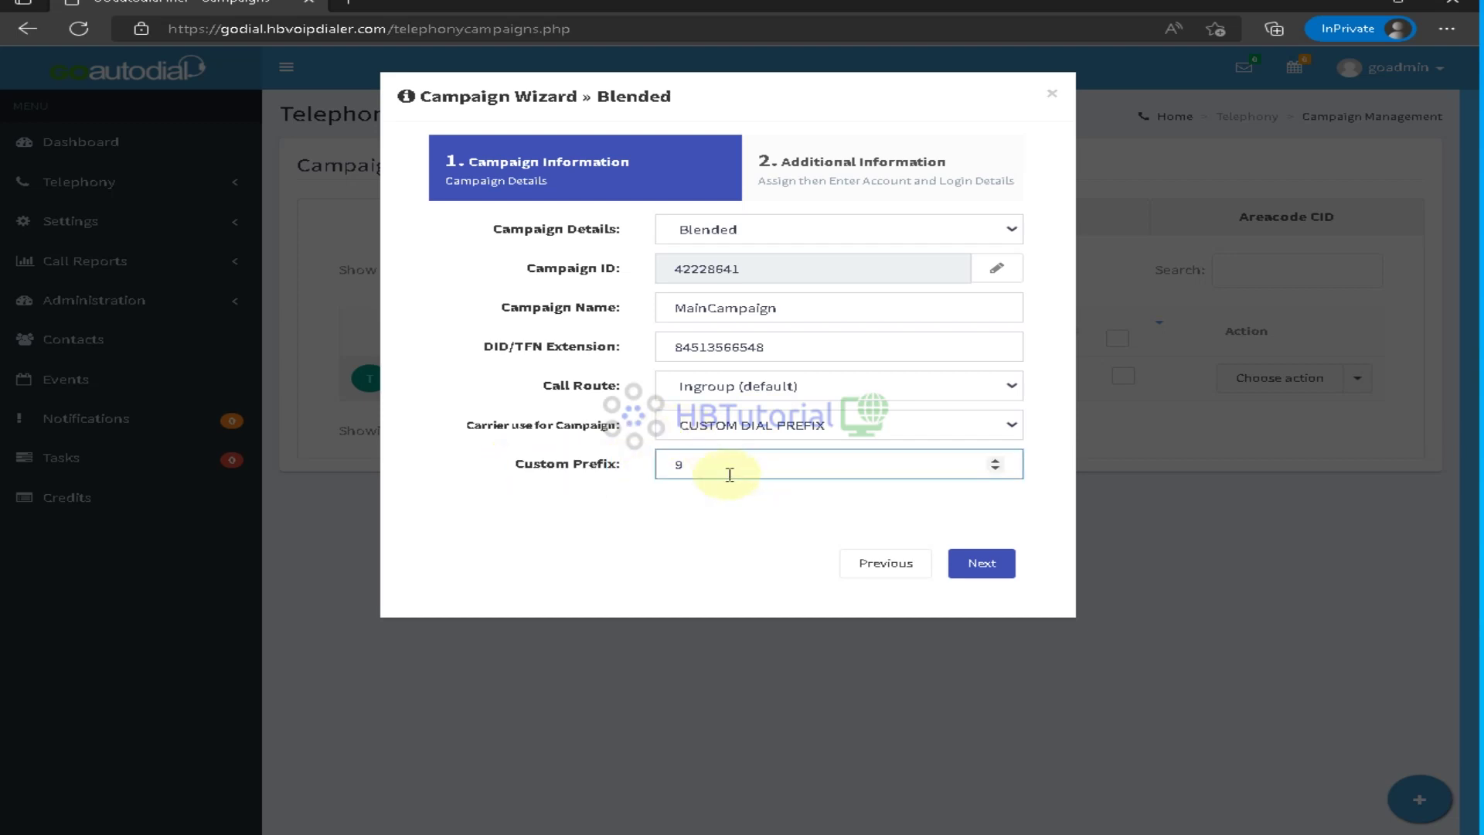
left_click(962, 563)
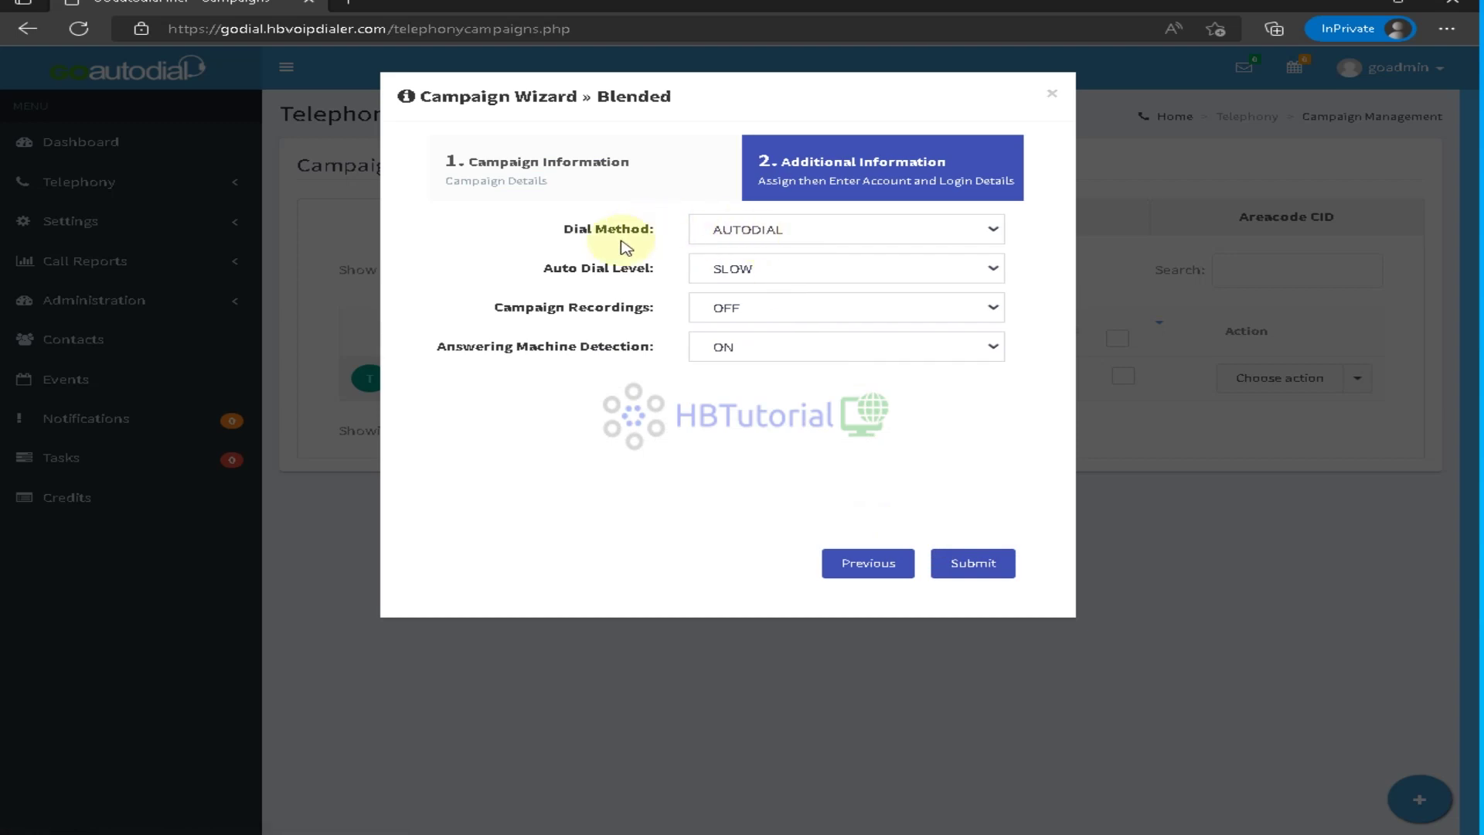
- Set the Dial Method to AUTODIAL after trying MANUAL
left_click_drag(563, 229, 649, 243)
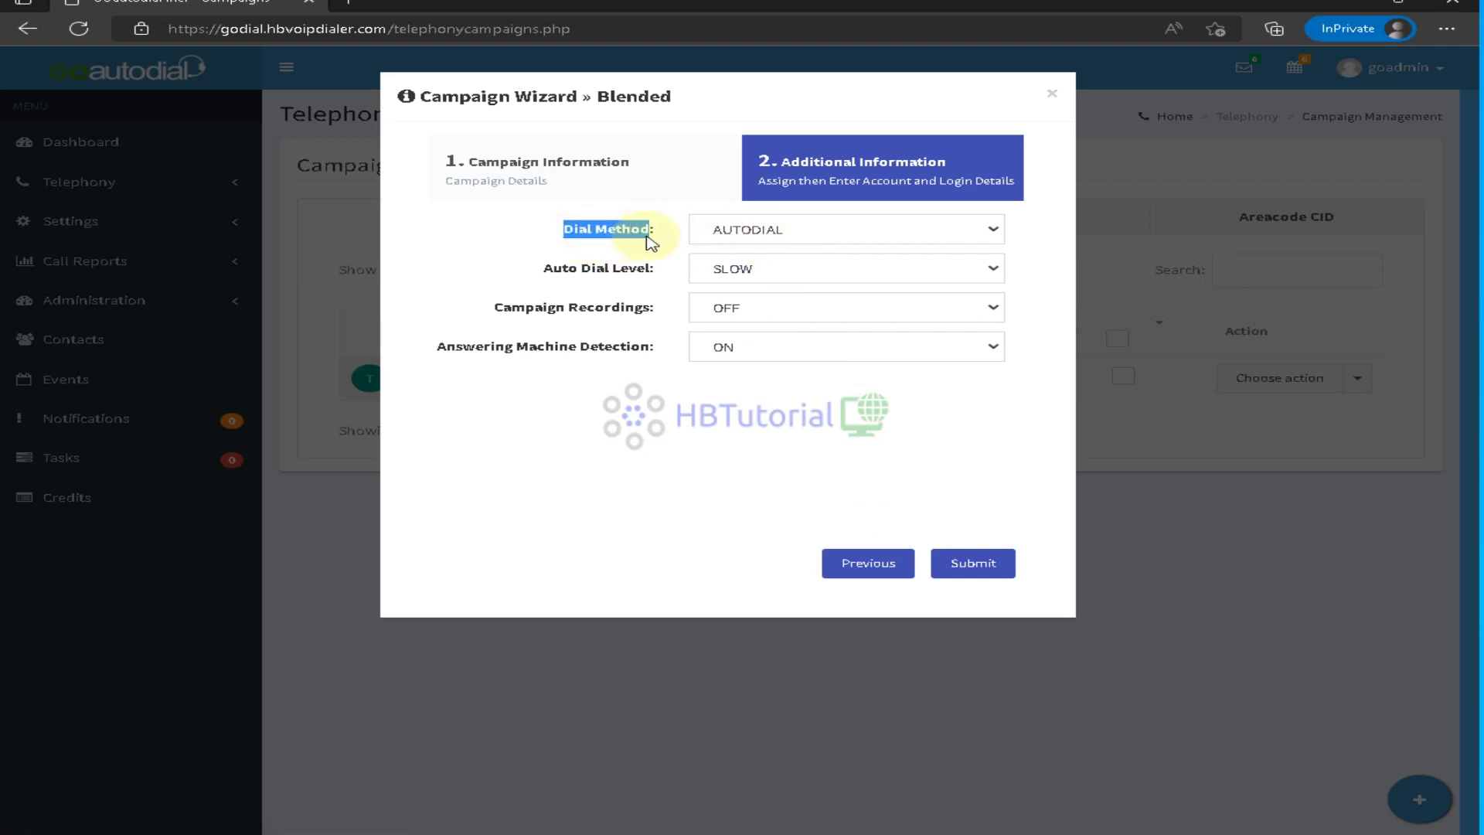
left_click(810, 237)
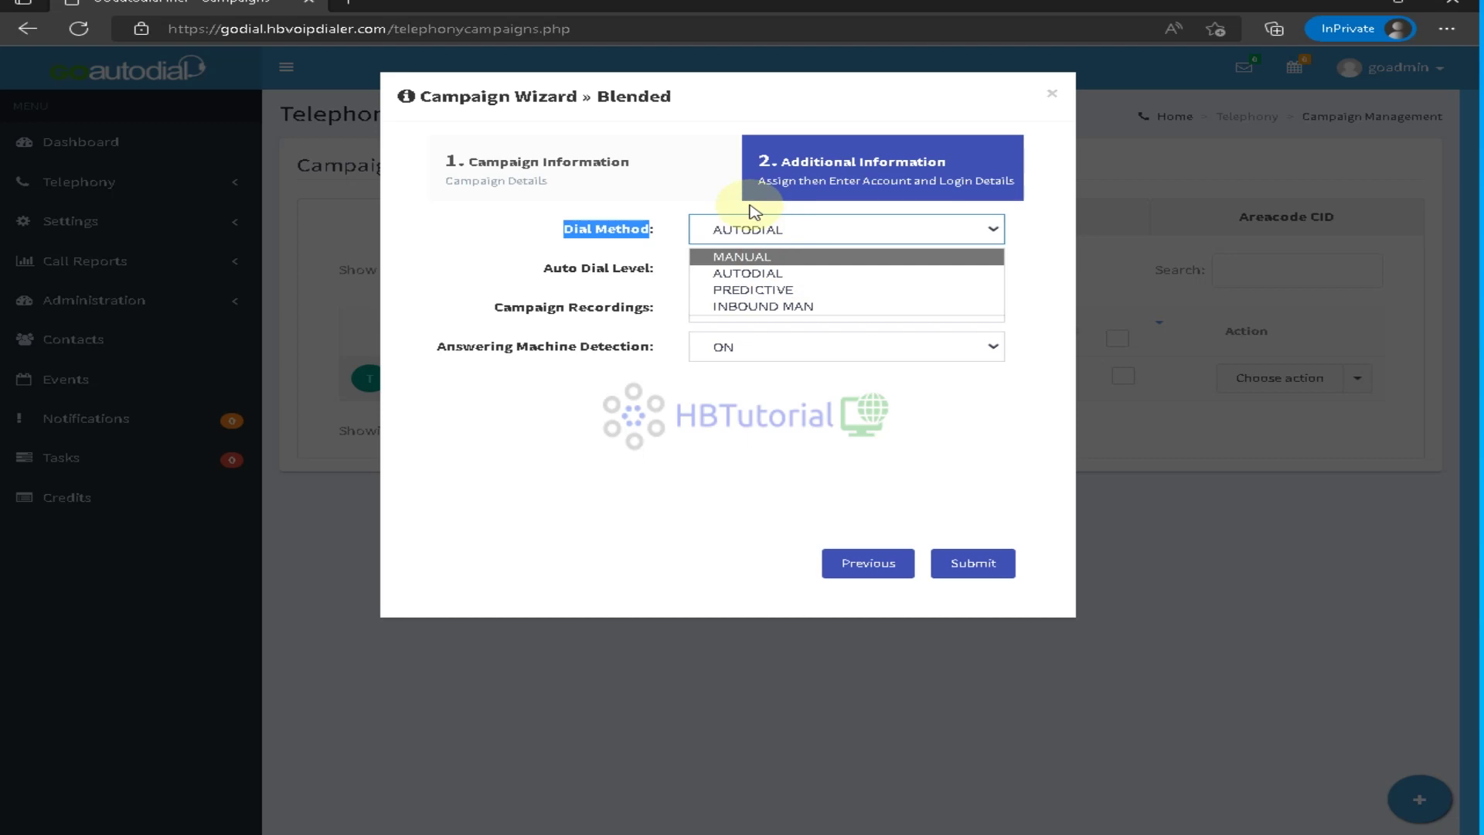
left_click(796, 257)
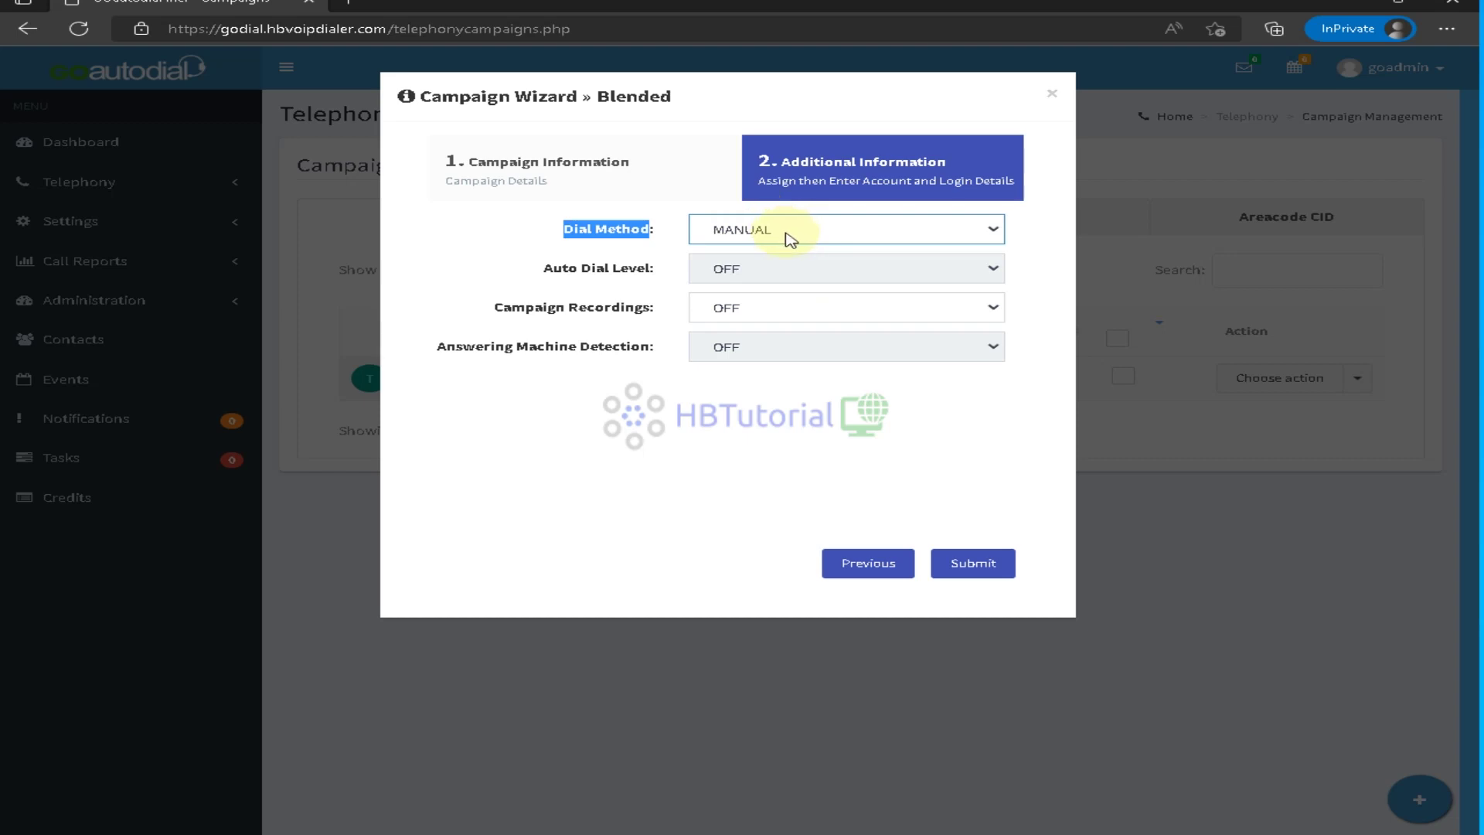
left_click(790, 236)
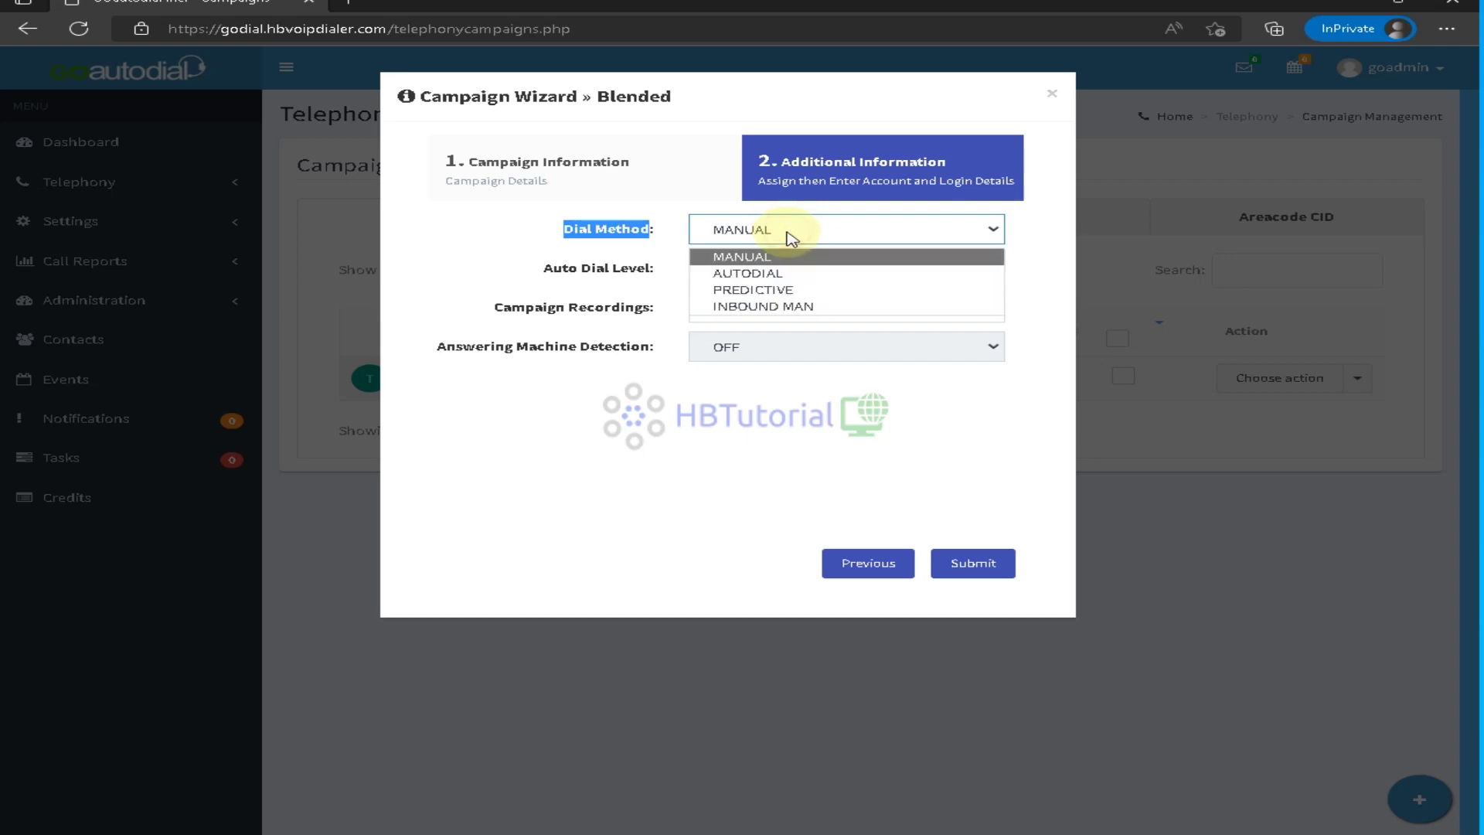
left_click(776, 276)
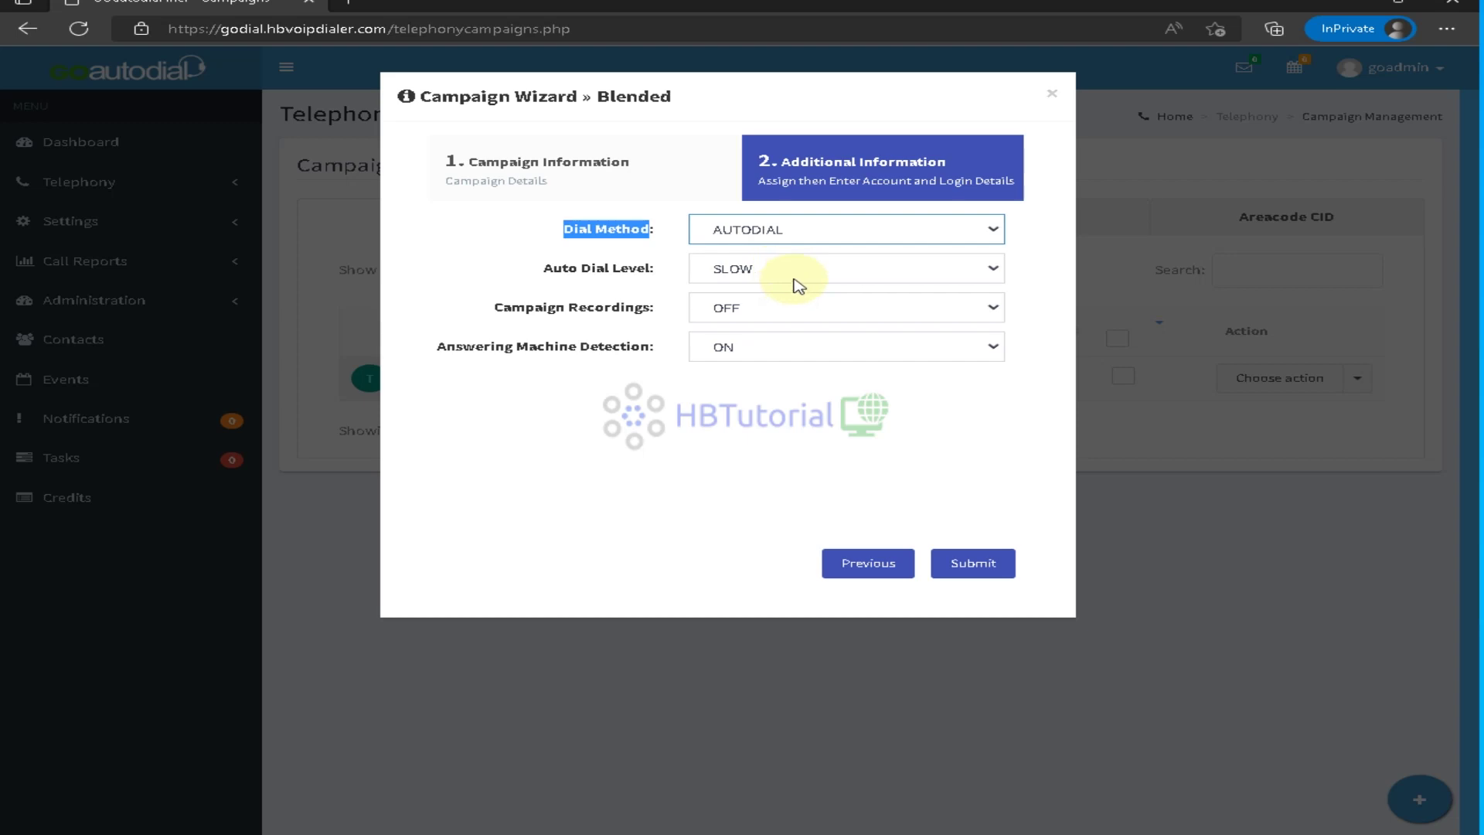
- Try the auto dial levels and settle on ADVANCE
left_click(788, 275)
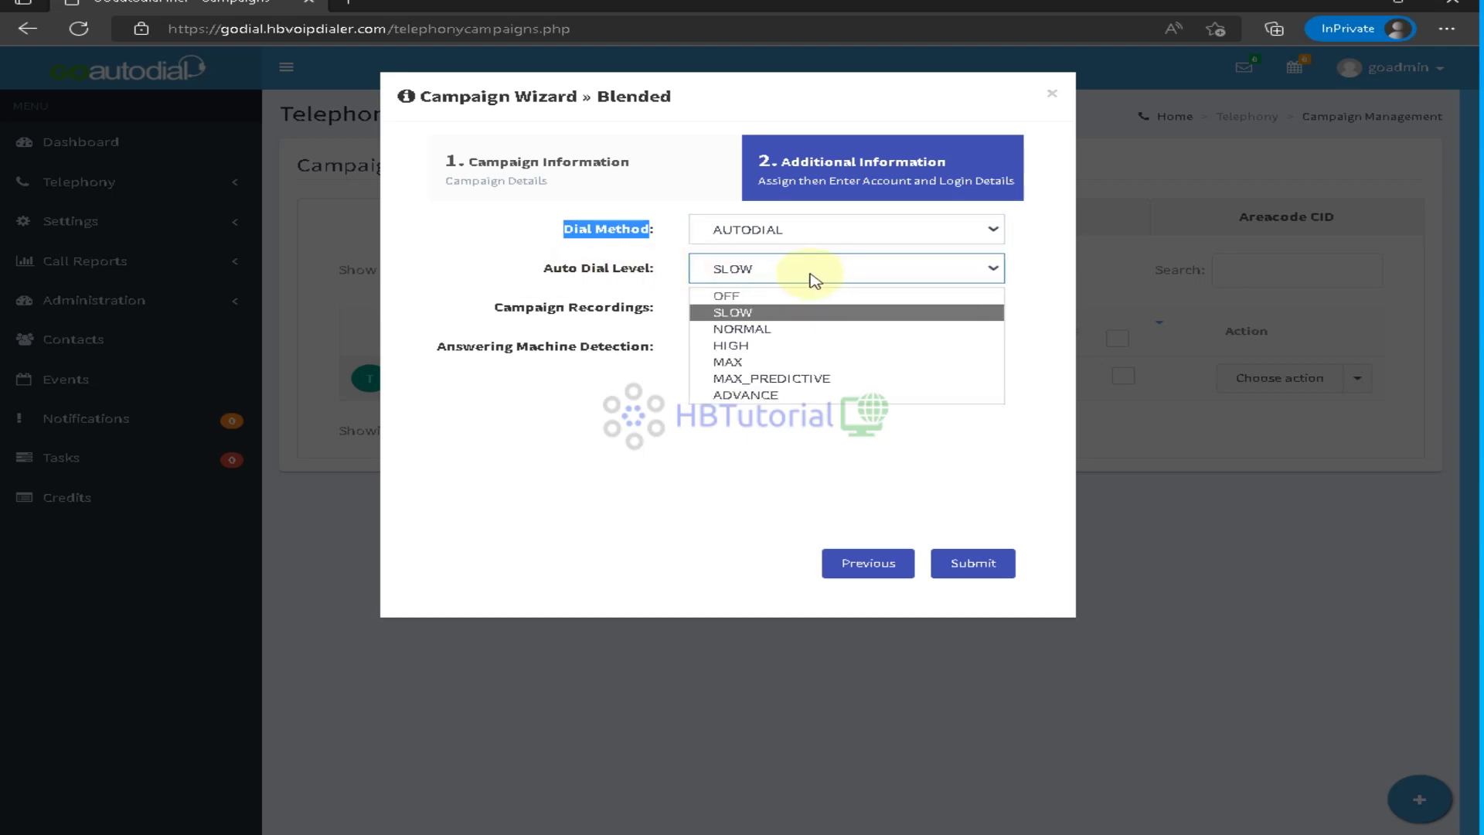
left_click(788, 393)
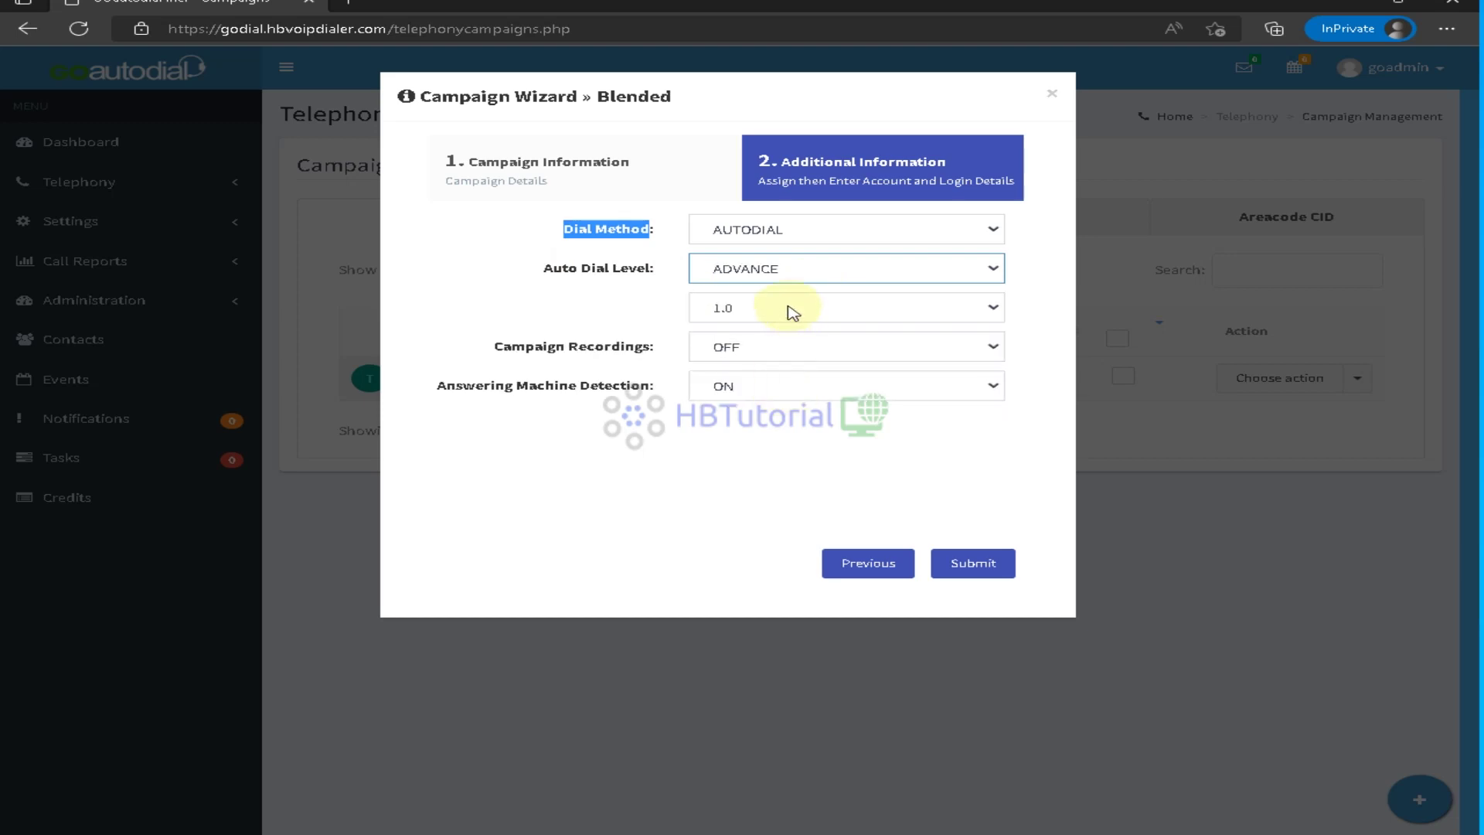
left_click(780, 269)
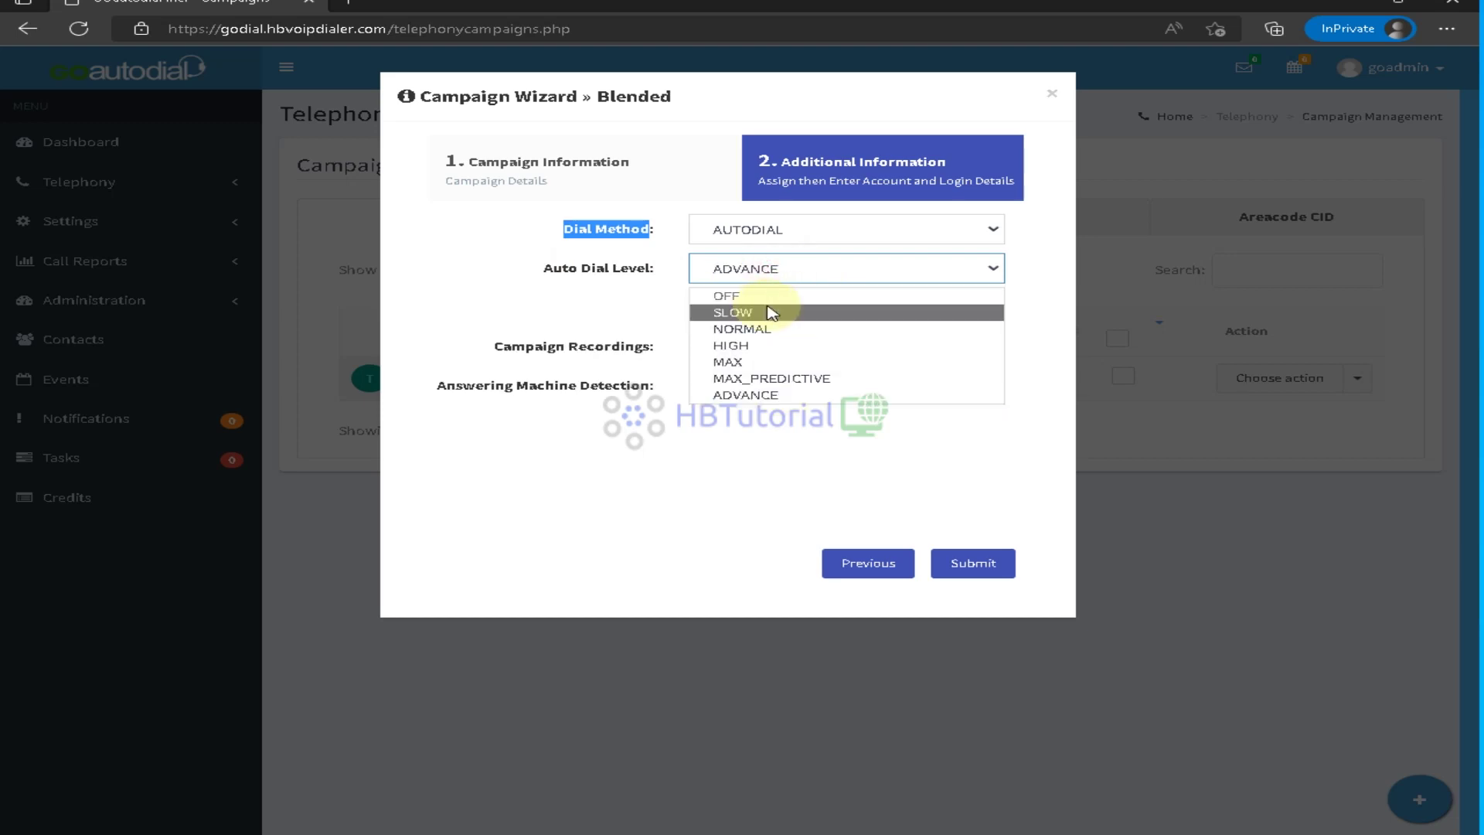
left_click(769, 317)
left_click(790, 277)
left_click(785, 329)
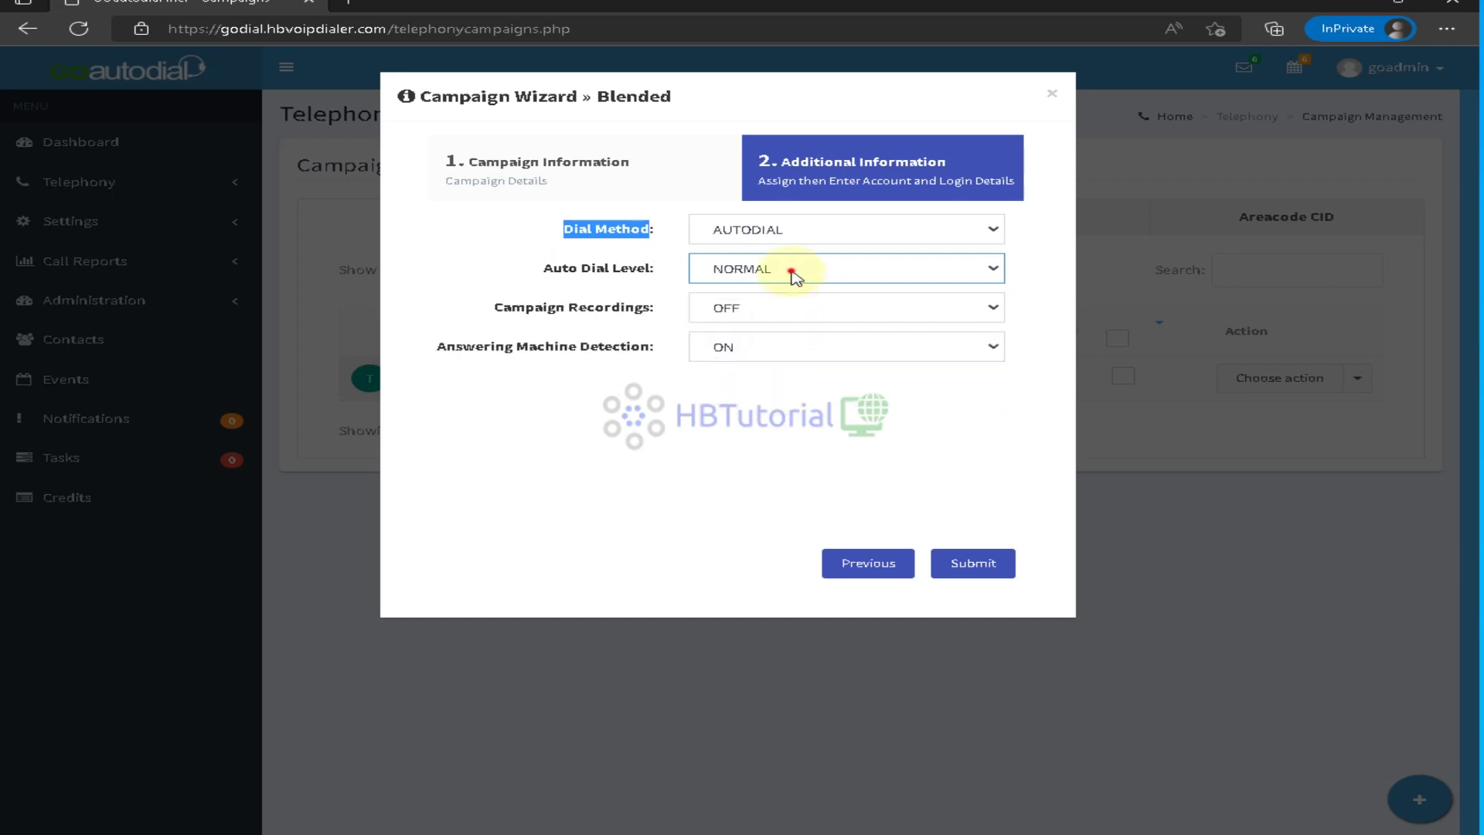
left_click(791, 271)
left_click(732, 348)
left_click(785, 270)
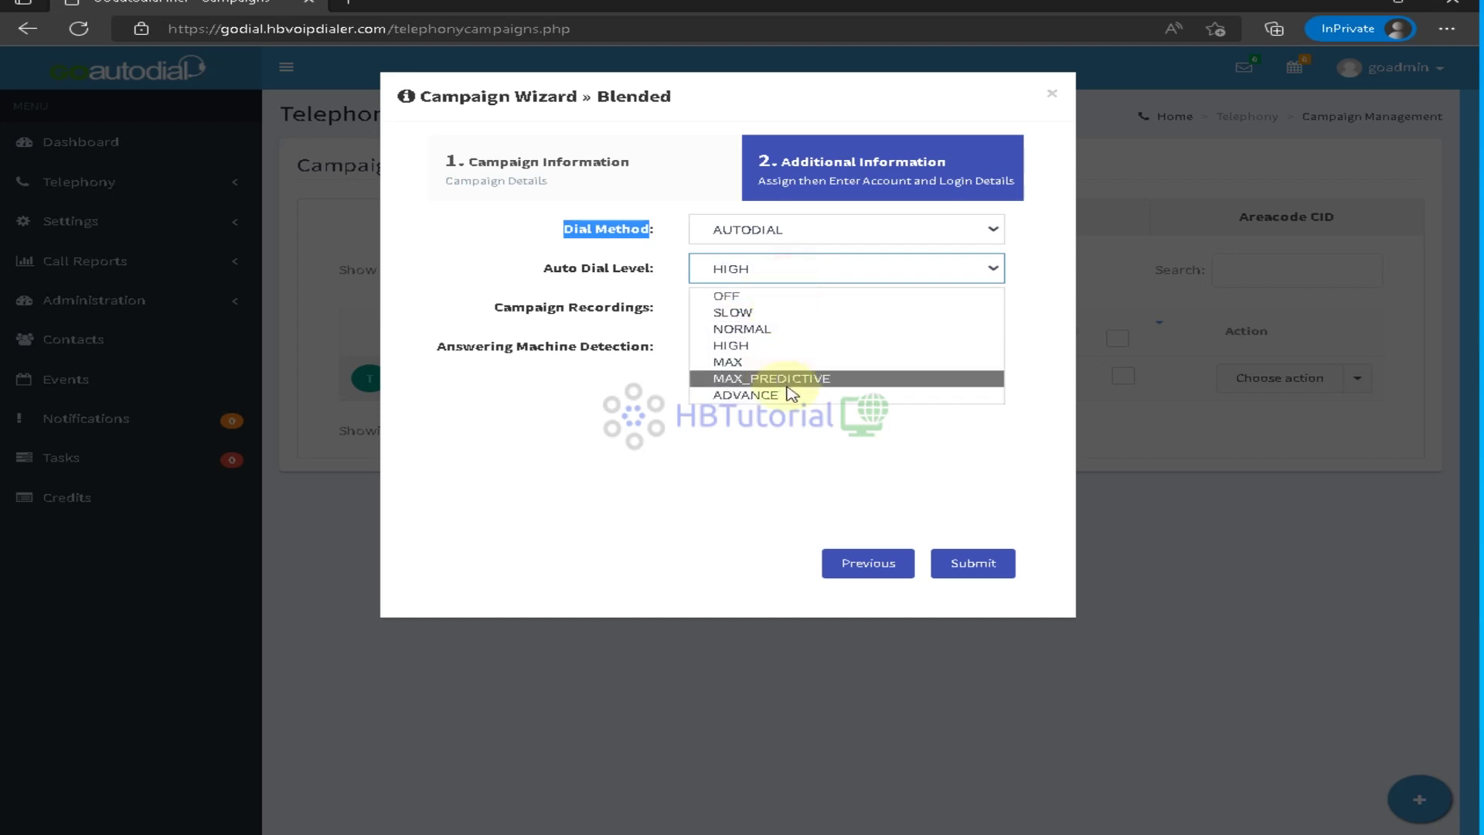
left_click(792, 379)
left_click(818, 272)
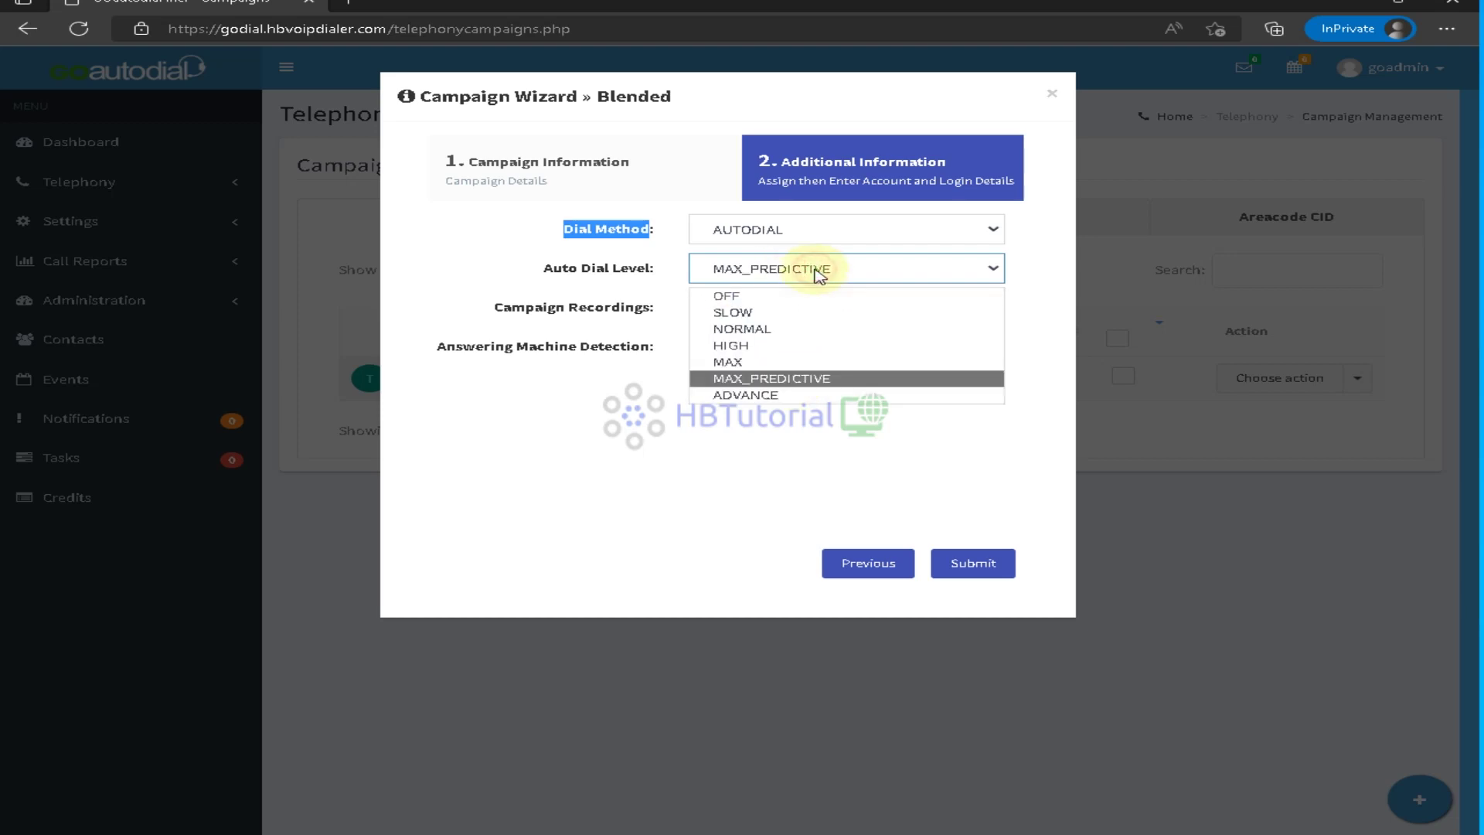
left_click(784, 396)
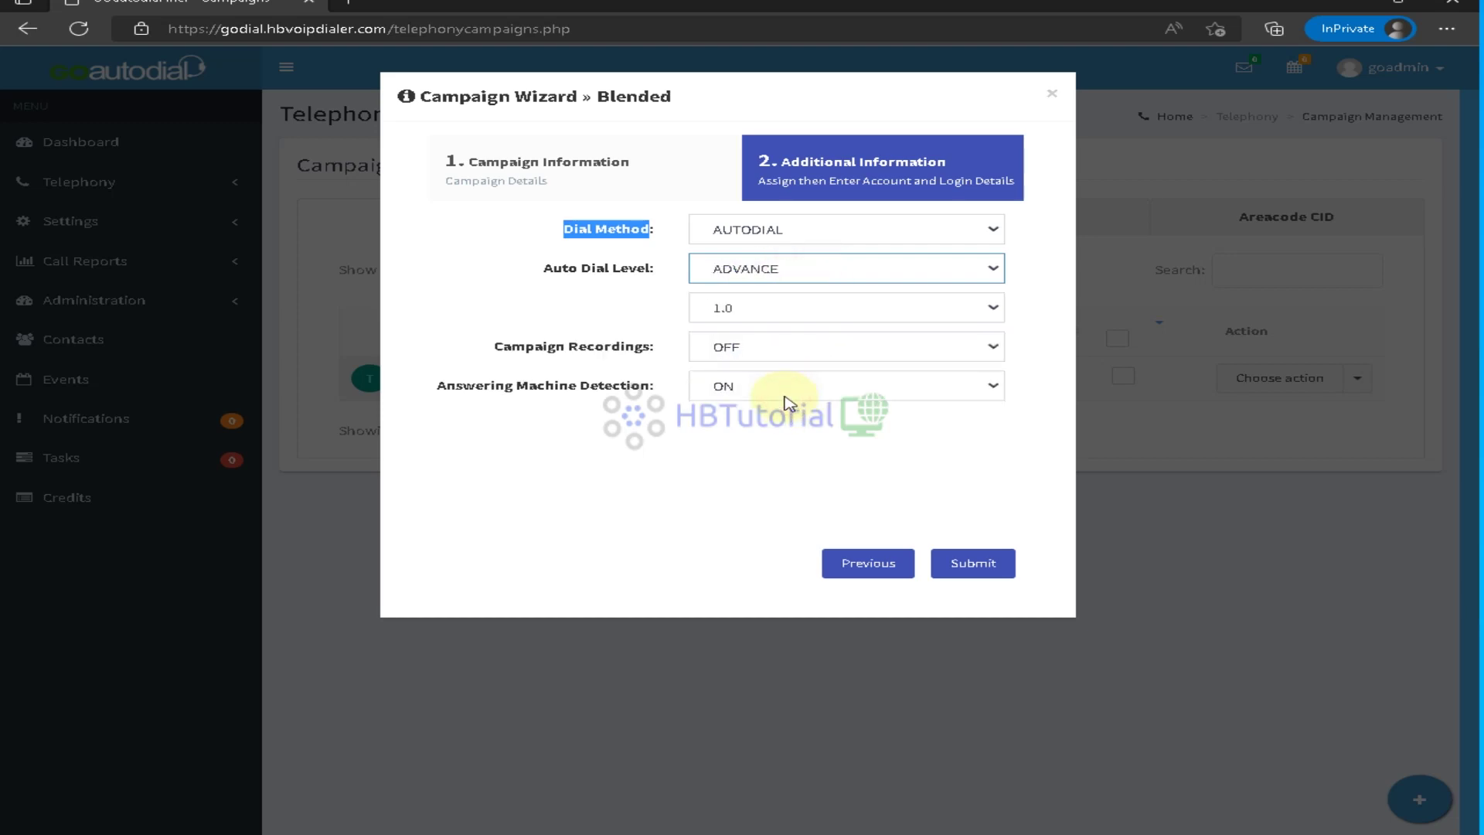
- Set the advance dial ratio to 2.0
left_click(789, 309)
scroll(794, 482, "down", 3)
scroll(794, 482, "up", 3)
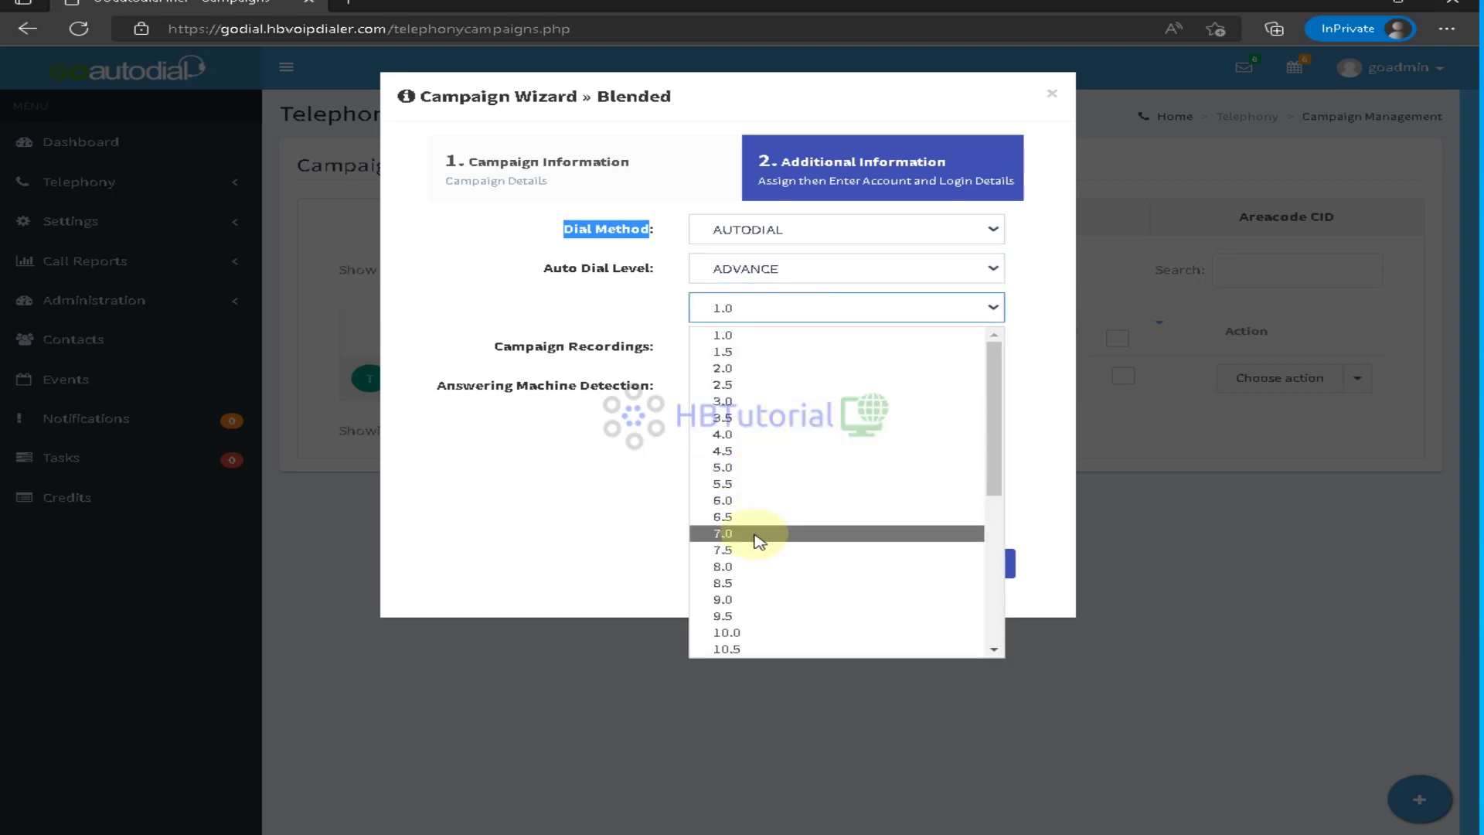
left_click(788, 369)
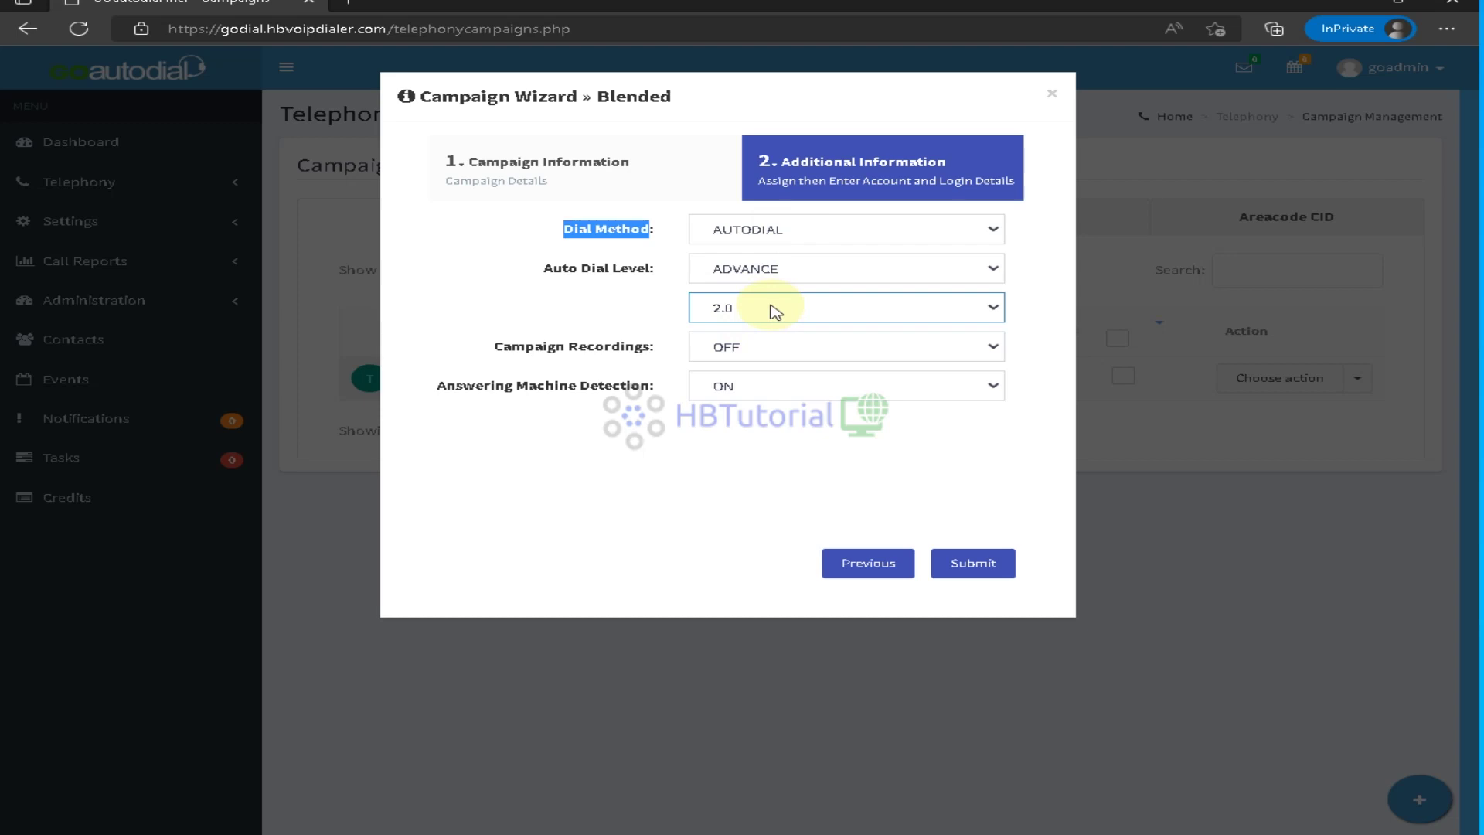
- Set Campaign Recordings to ON-DEMAND, leaving Answering Machine Detection ON
left_click(813, 357)
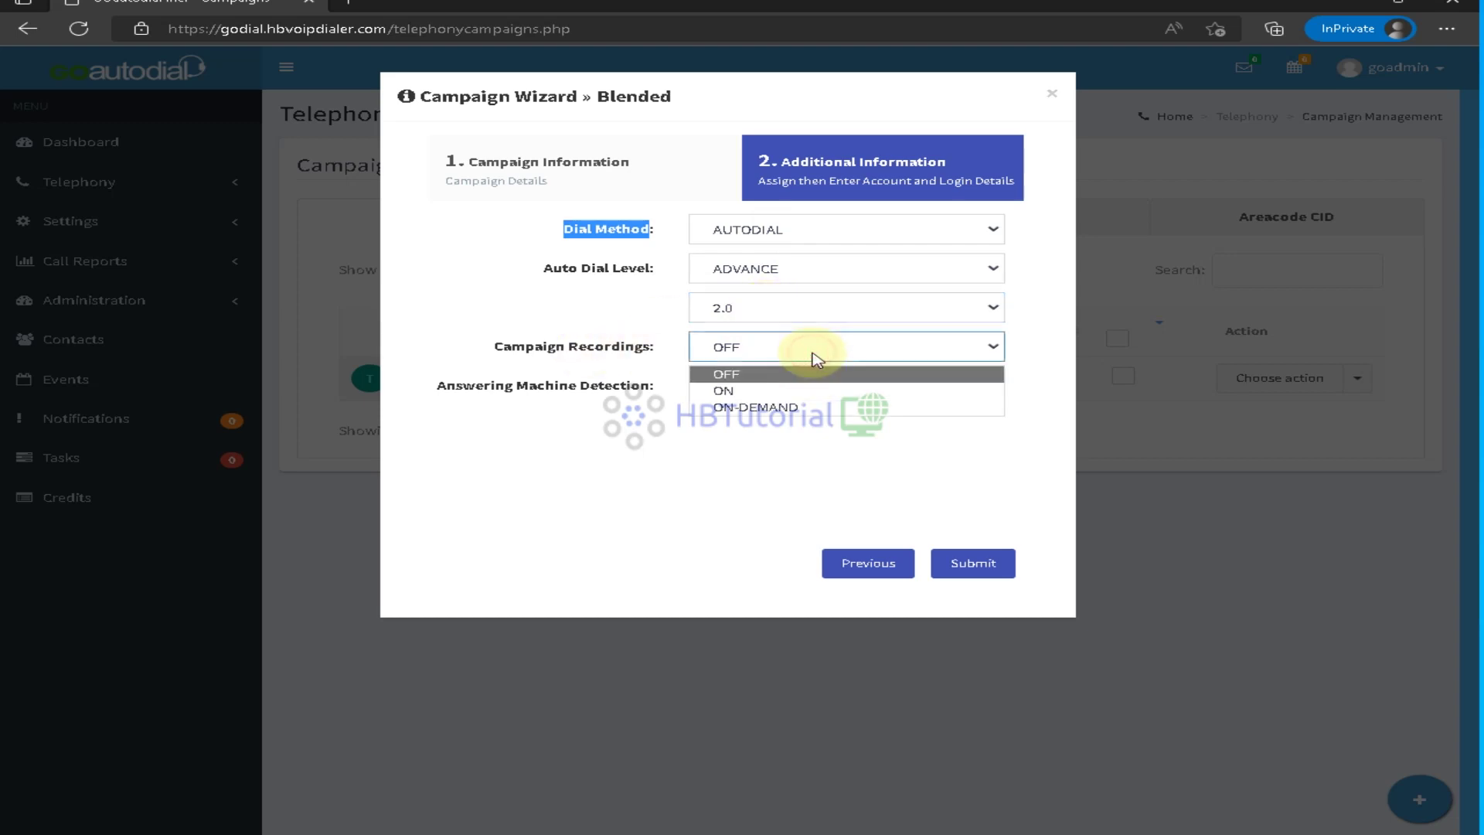
left_click(792, 410)
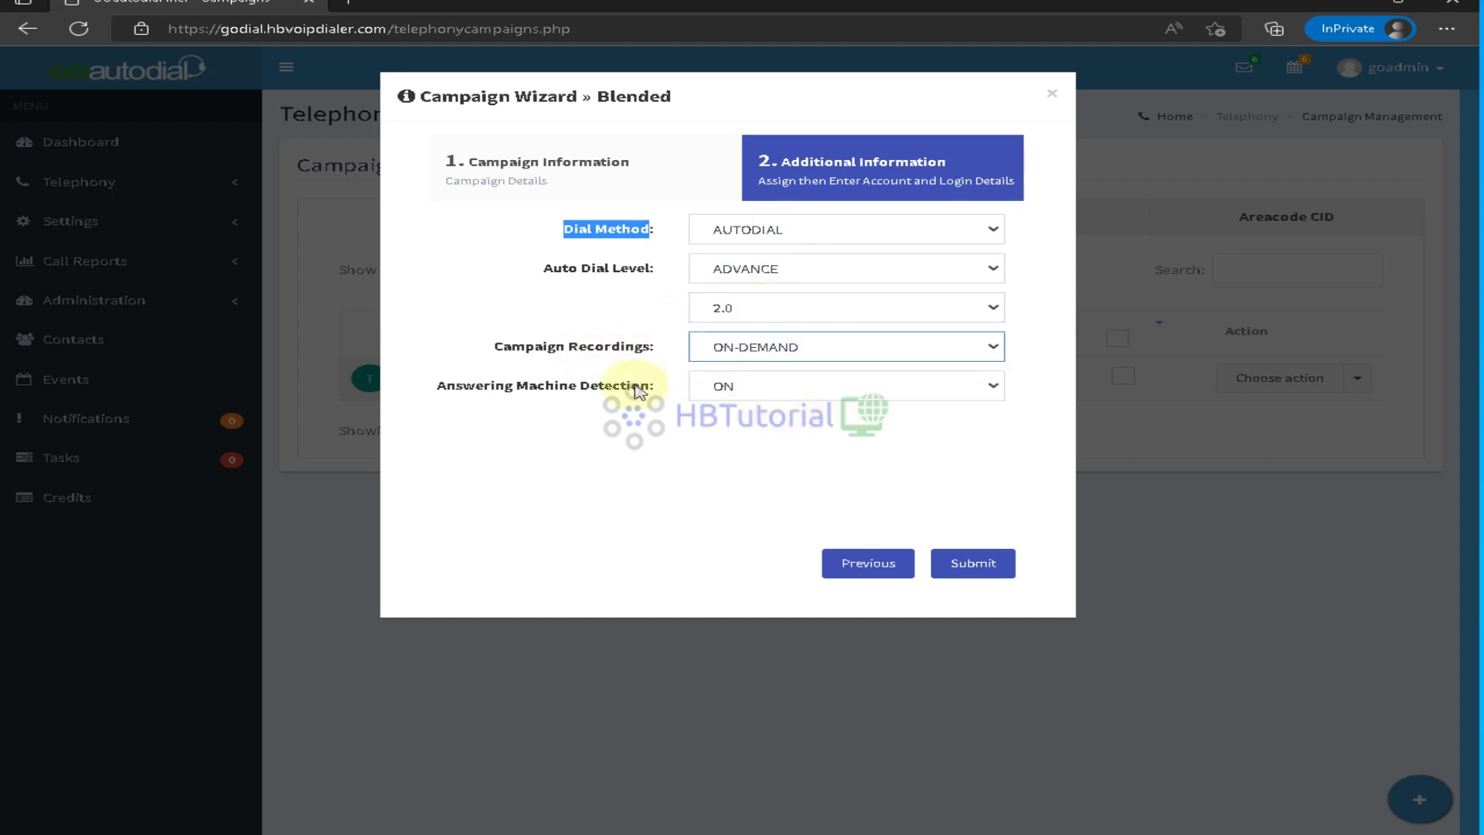
left_click_drag(502, 386, 779, 388)
left_click(815, 386)
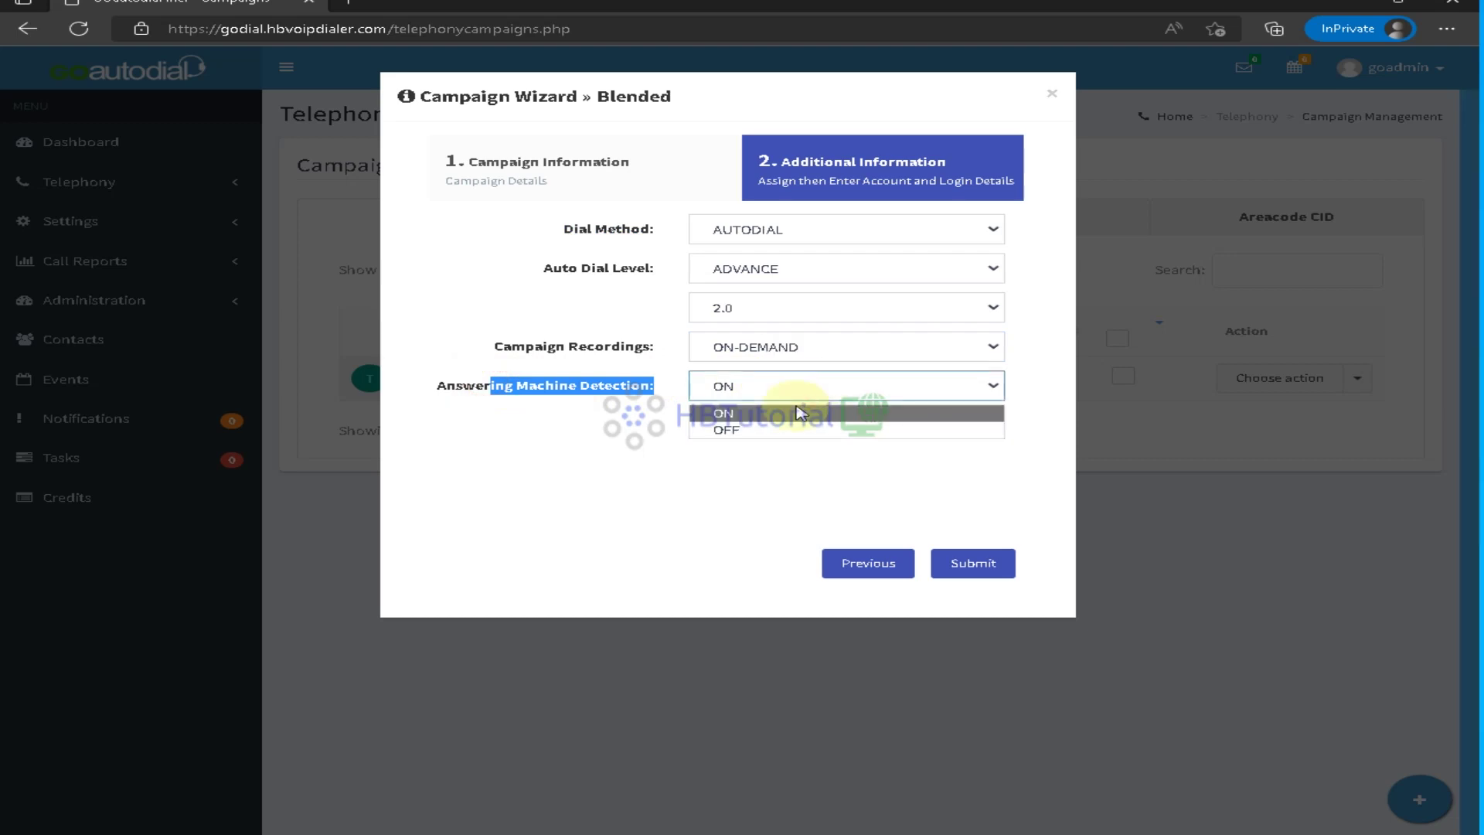
left_click(711, 506)
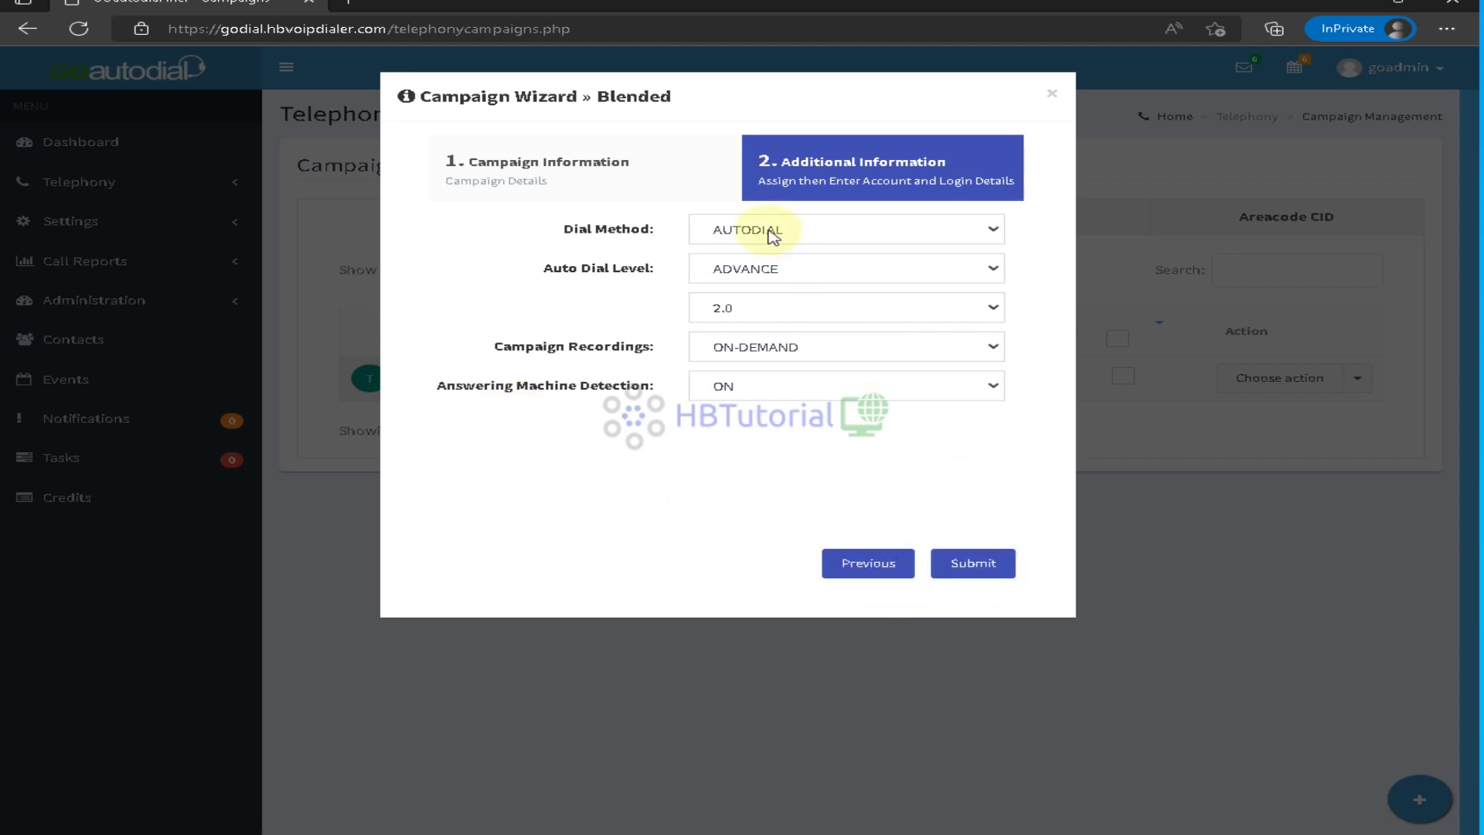
- Submit MainCampaign, confirm saving it, and dismiss the success message
left_click(977, 562)
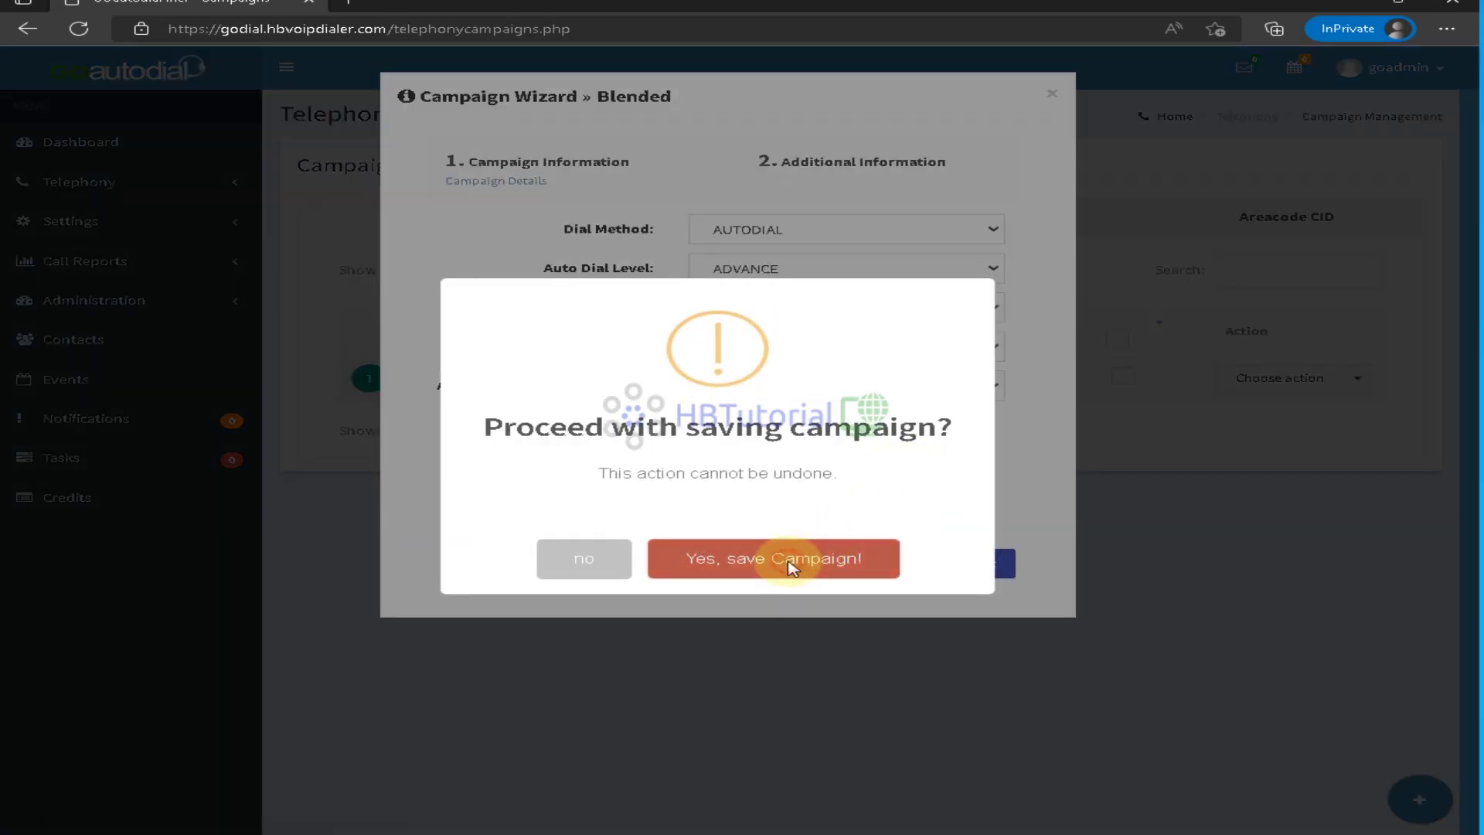
left_click(790, 564)
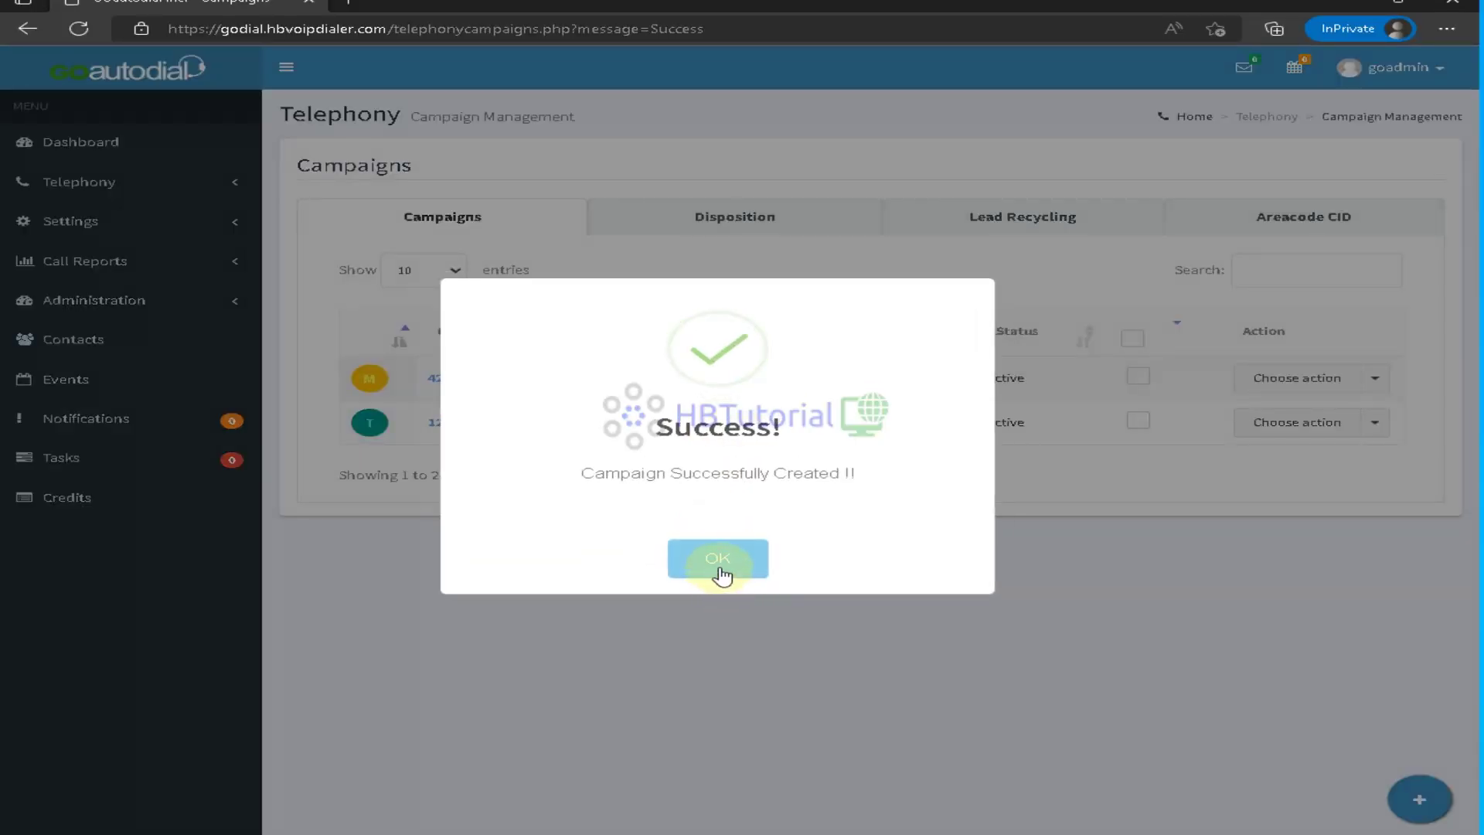
left_click(718, 560)
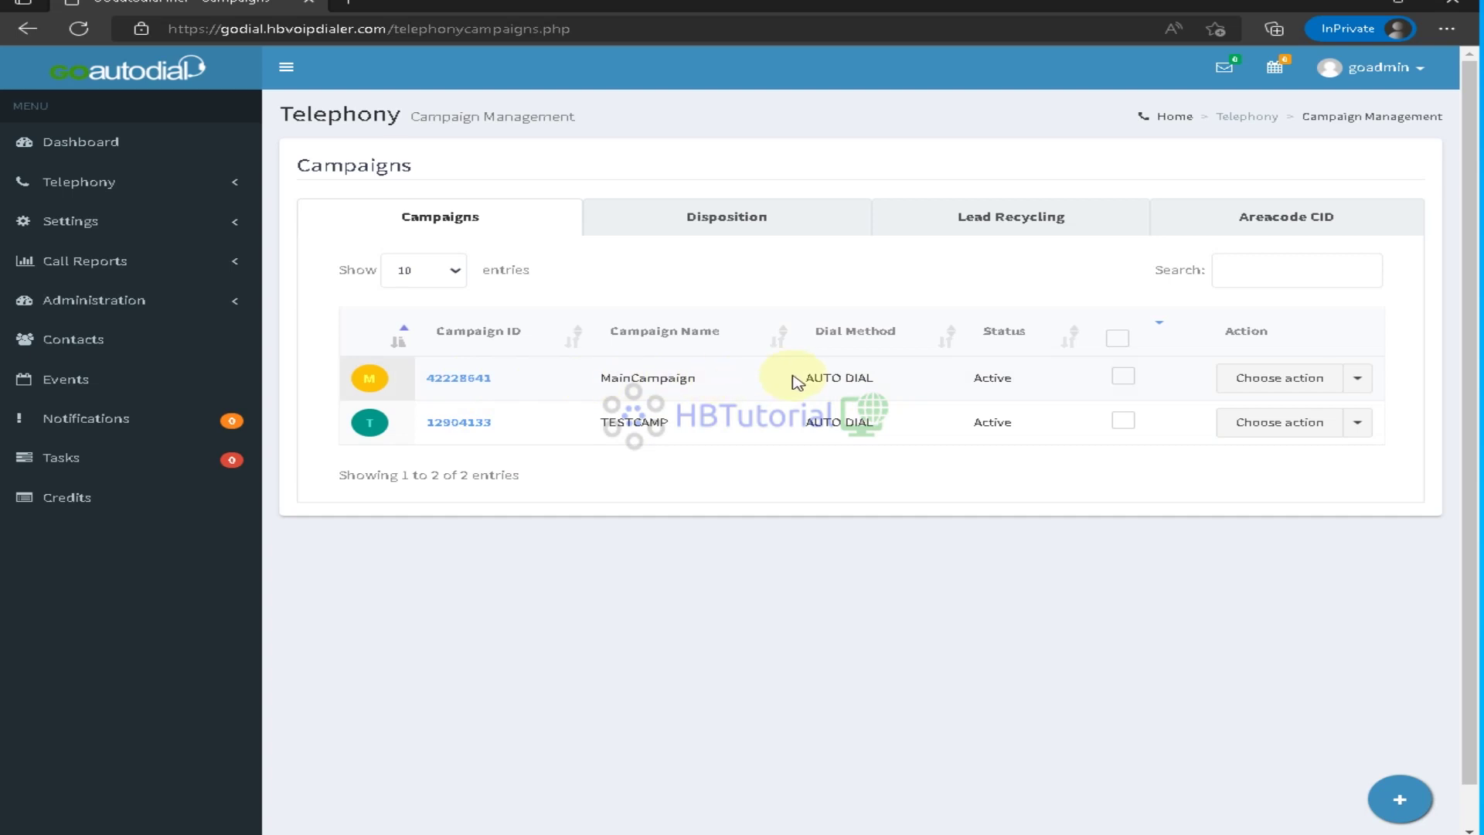
left_click_drag(618, 377, 697, 378)
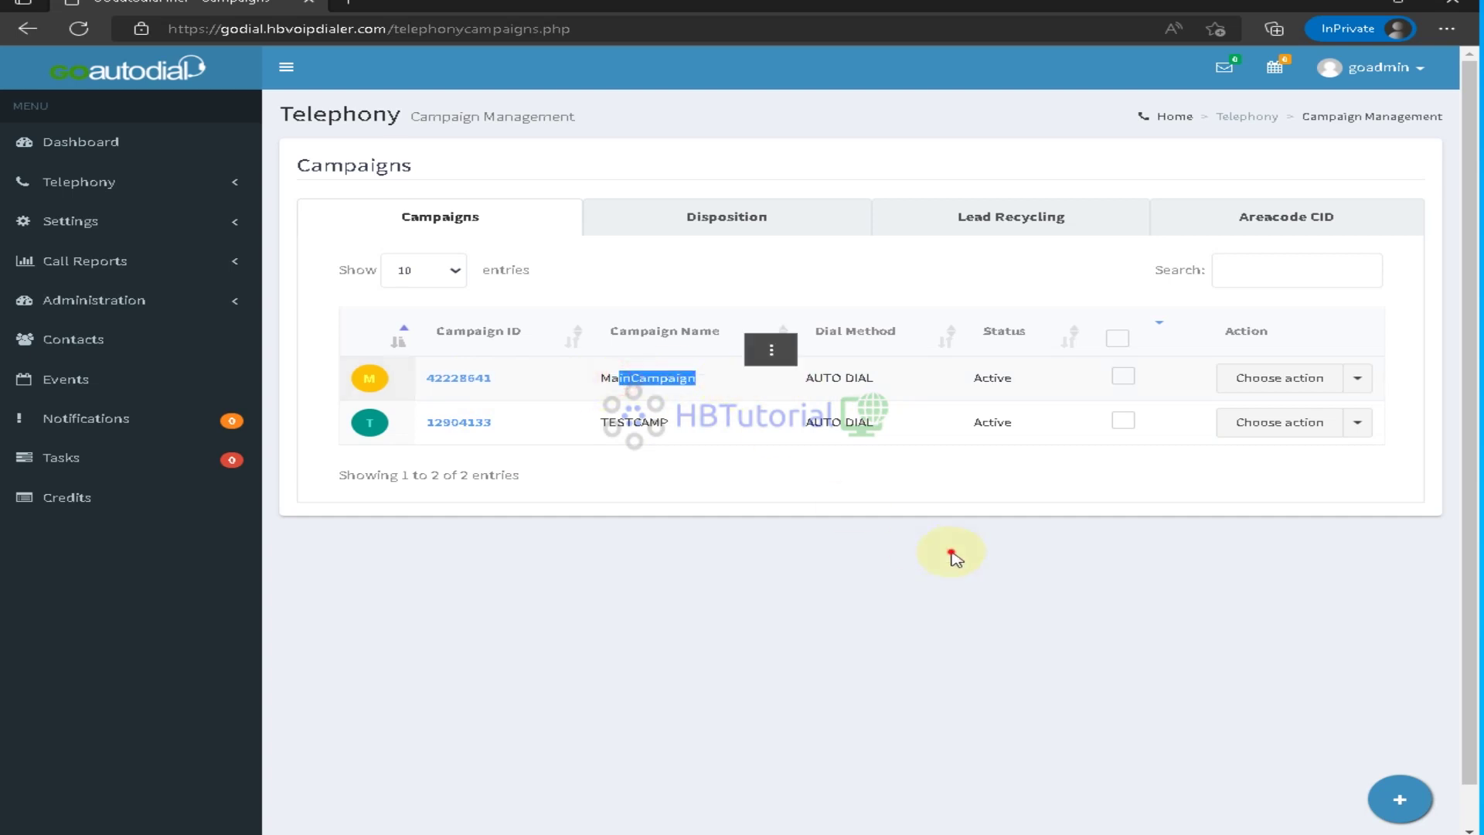
- Delete the TESTCAMP campaign, confirm it, then show the Disposition tab
left_click(951, 557)
left_click(1358, 422)
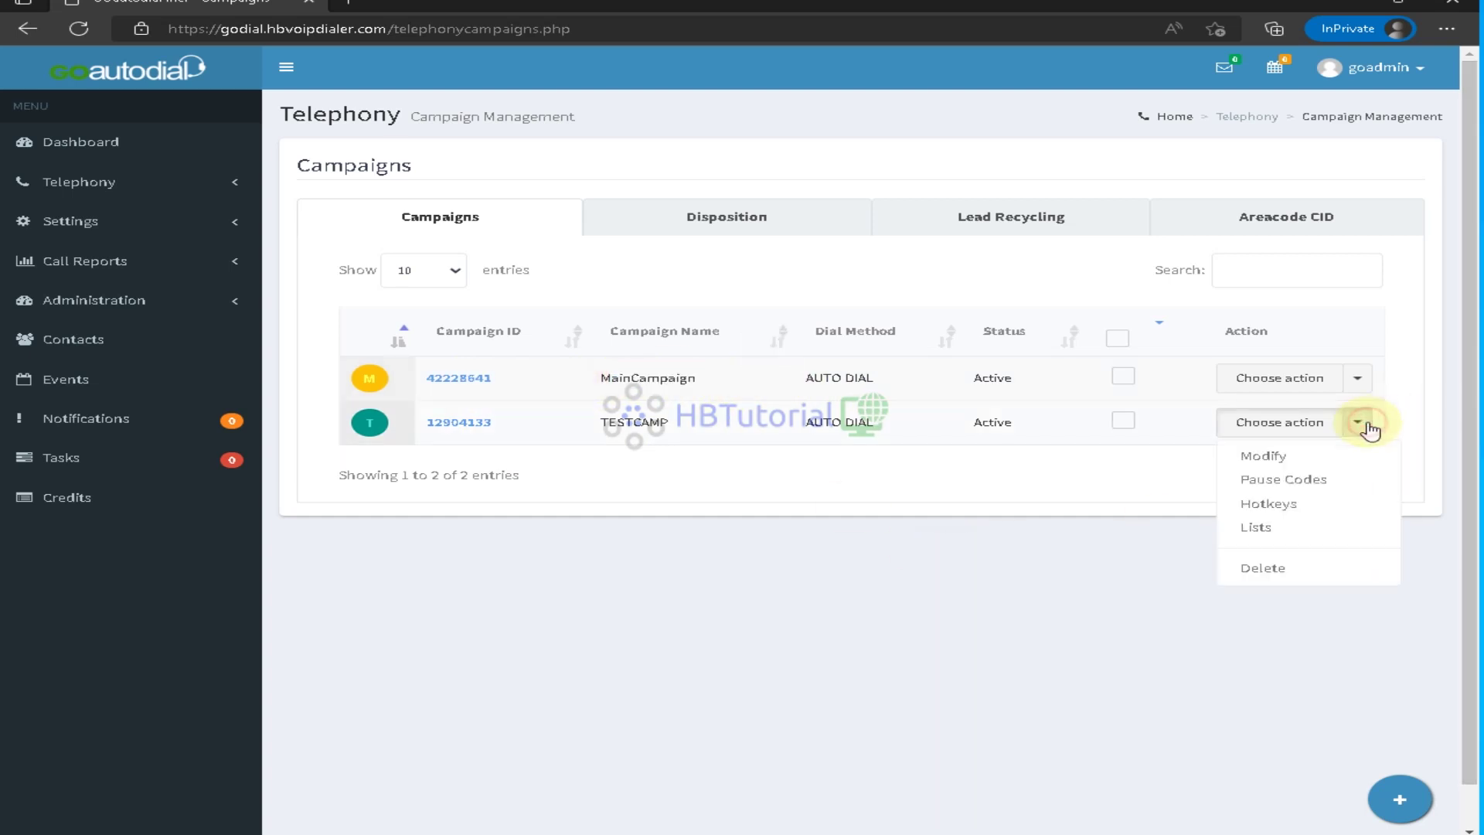
left_click(1301, 572)
left_click(713, 590)
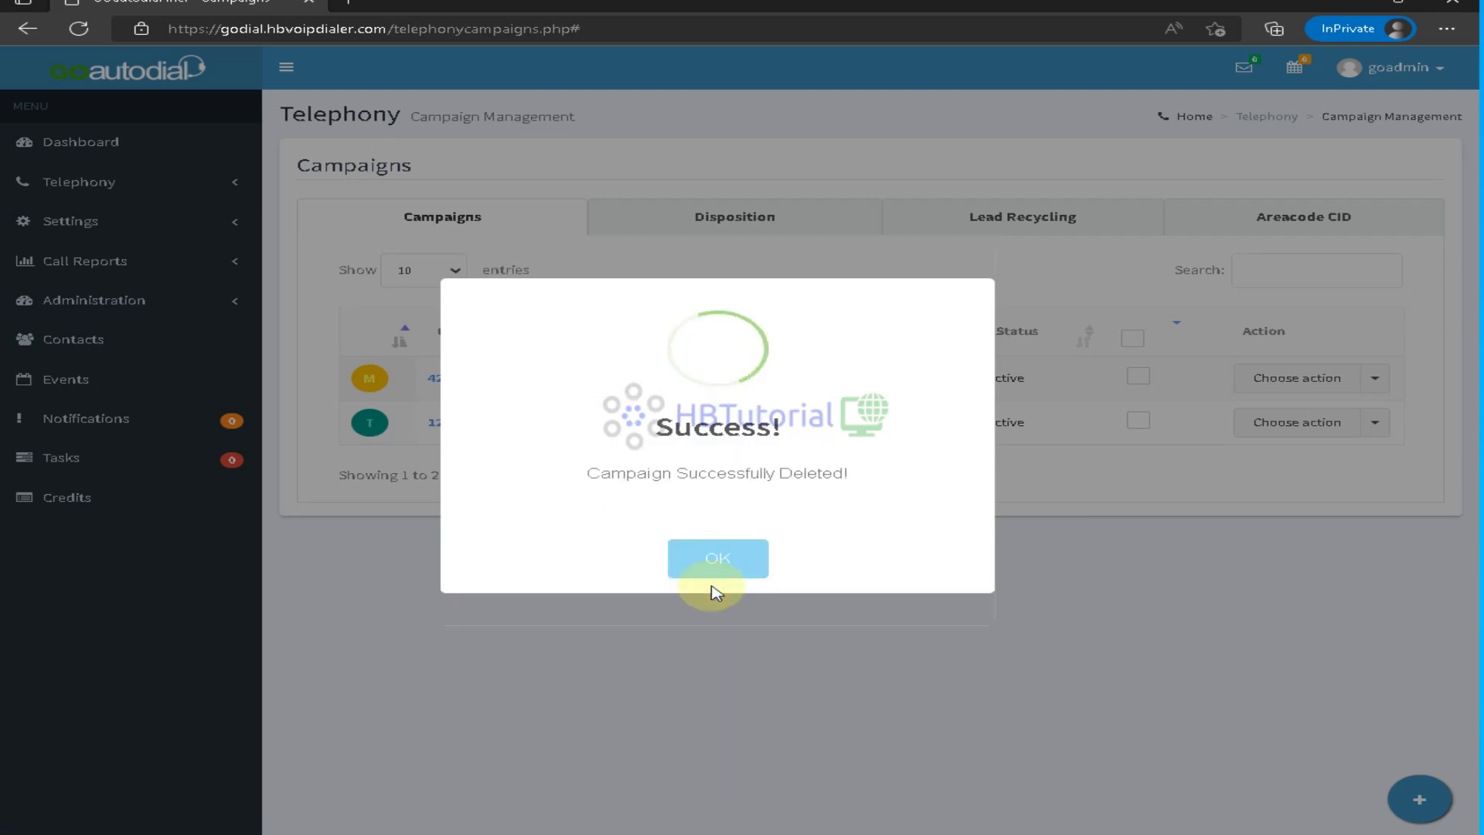
left_click(718, 568)
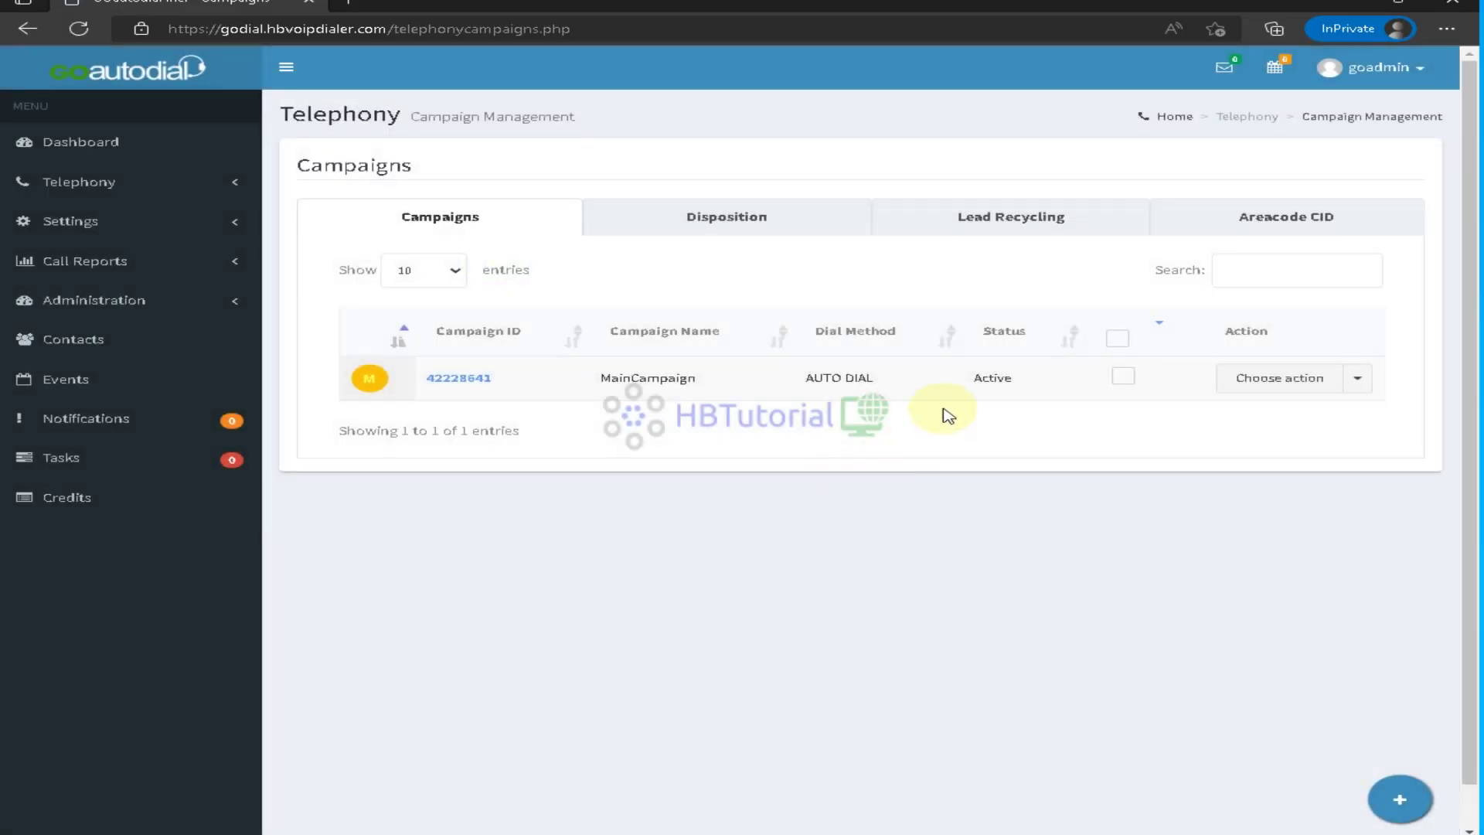
left_click(766, 217)
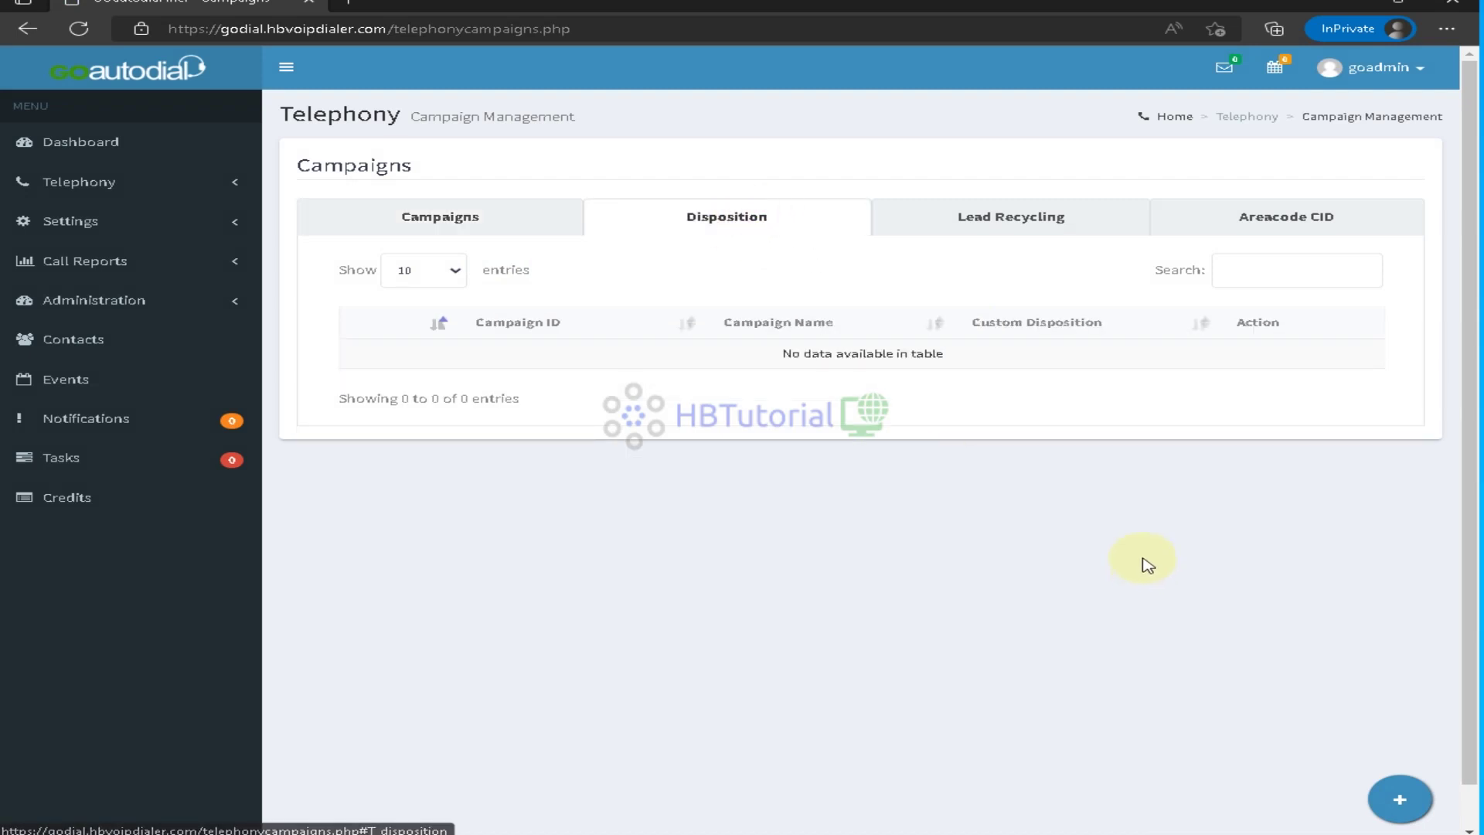
- Open the Status Wizard via Add Disposition and expand its campaign list
left_click(1398, 801)
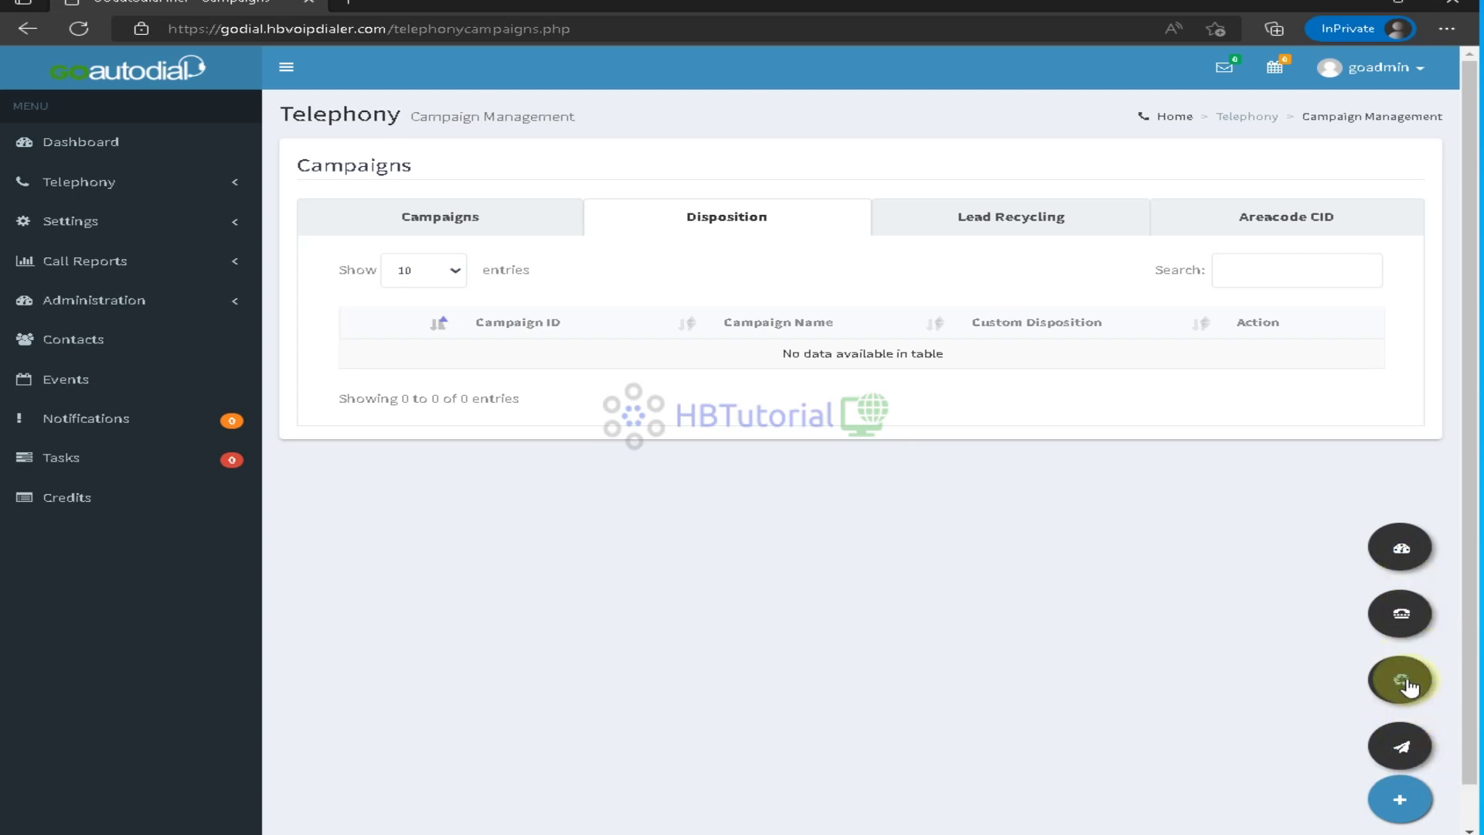
left_click(1404, 617)
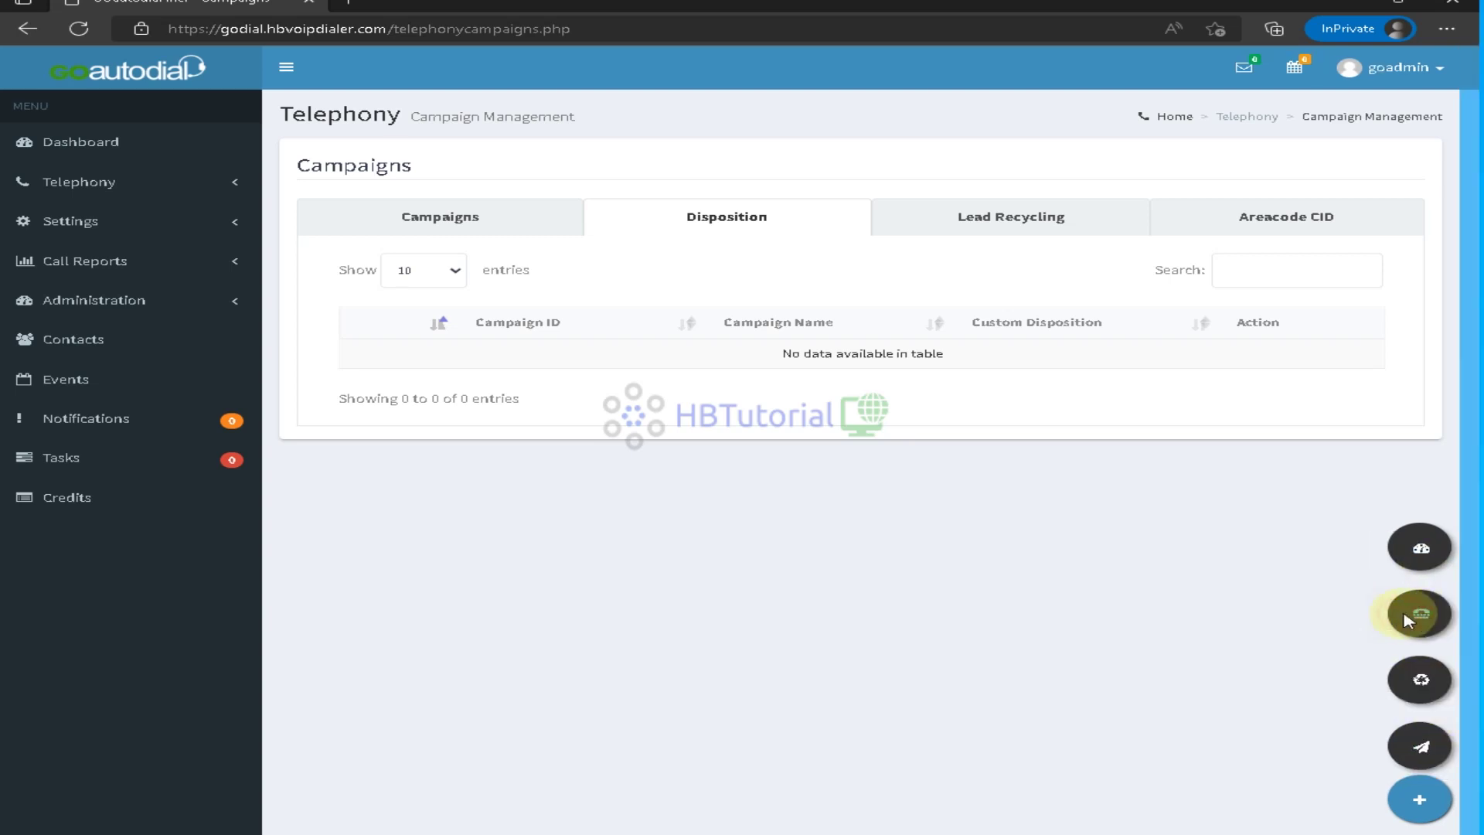
left_click(765, 244)
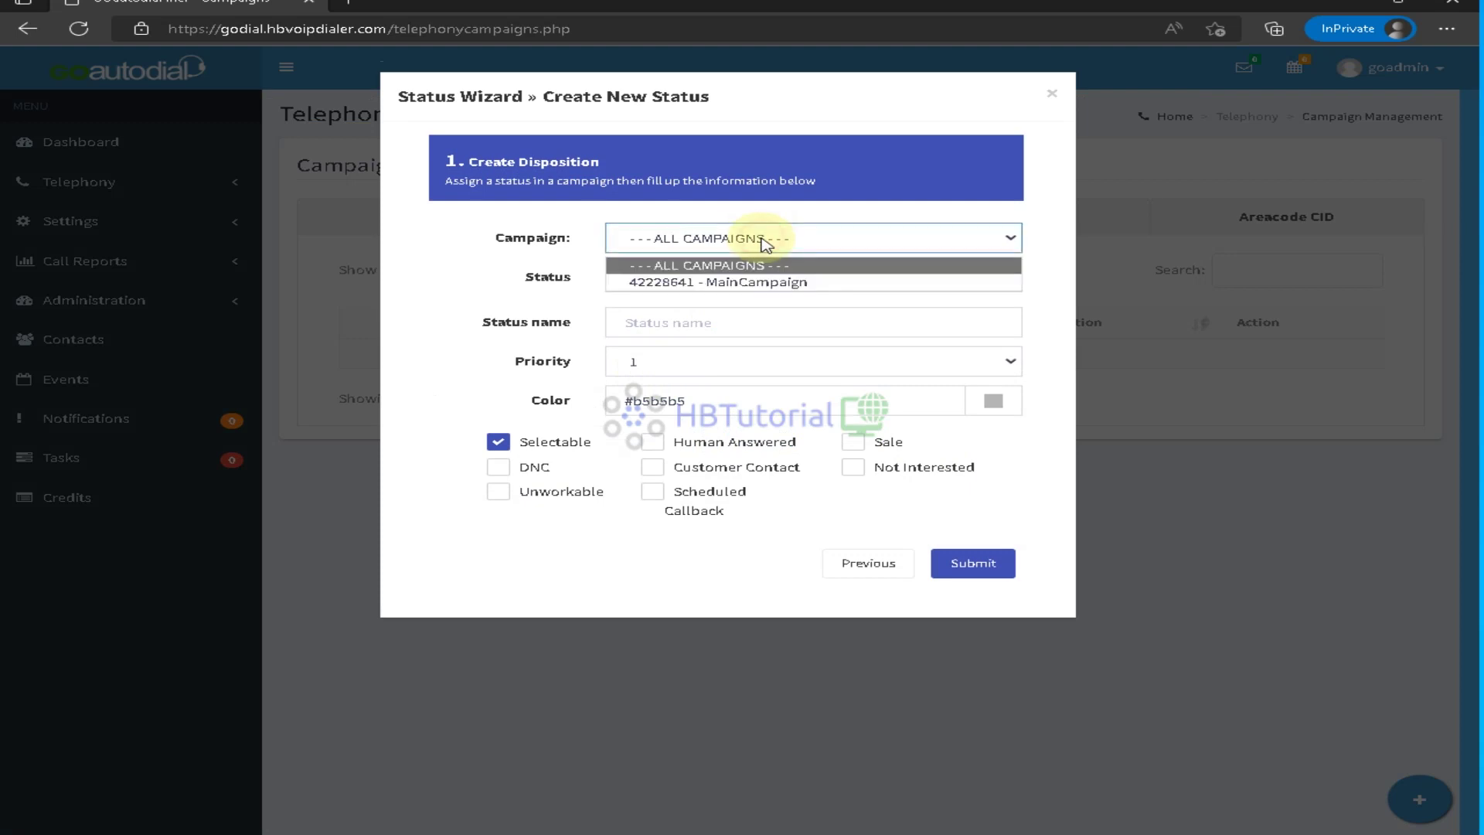
- Create disposition HU 'Hangup' with priority 1 for 42228641 - MainCampaign and submit it
left_click(760, 281)
left_click(765, 283)
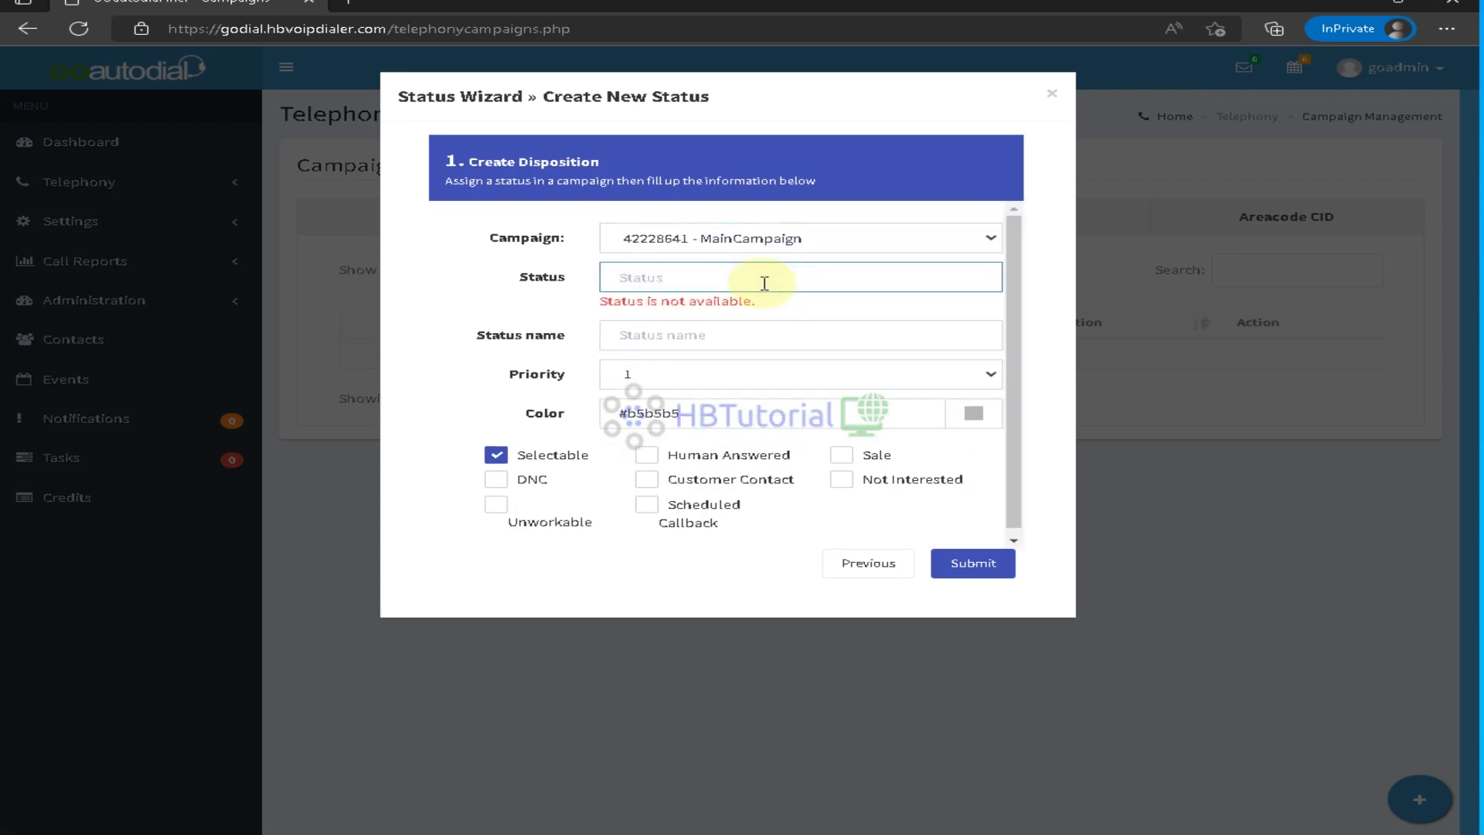
type("Hangup")
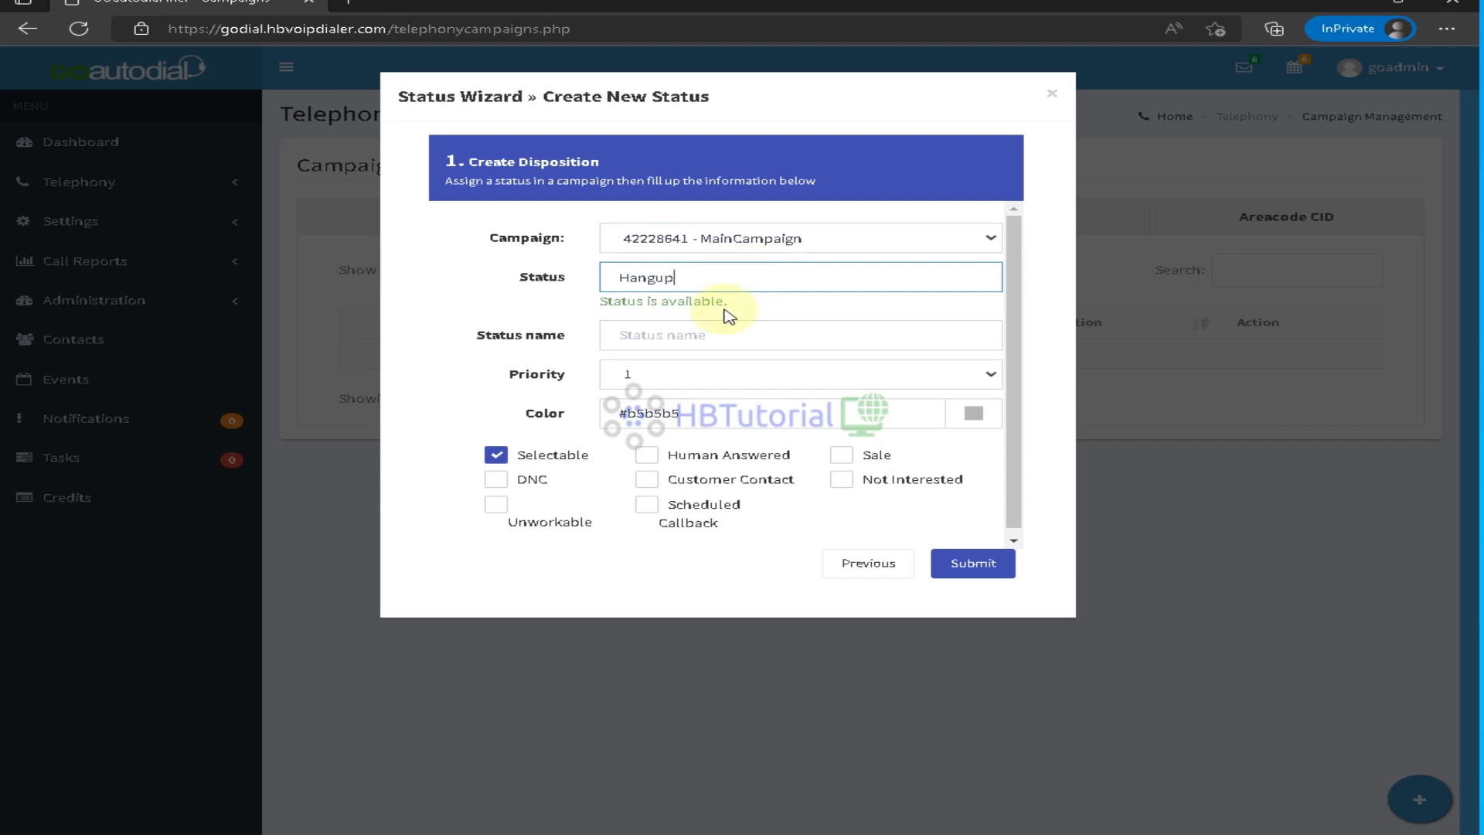
left_click_drag(726, 279, 523, 278)
type("HU")
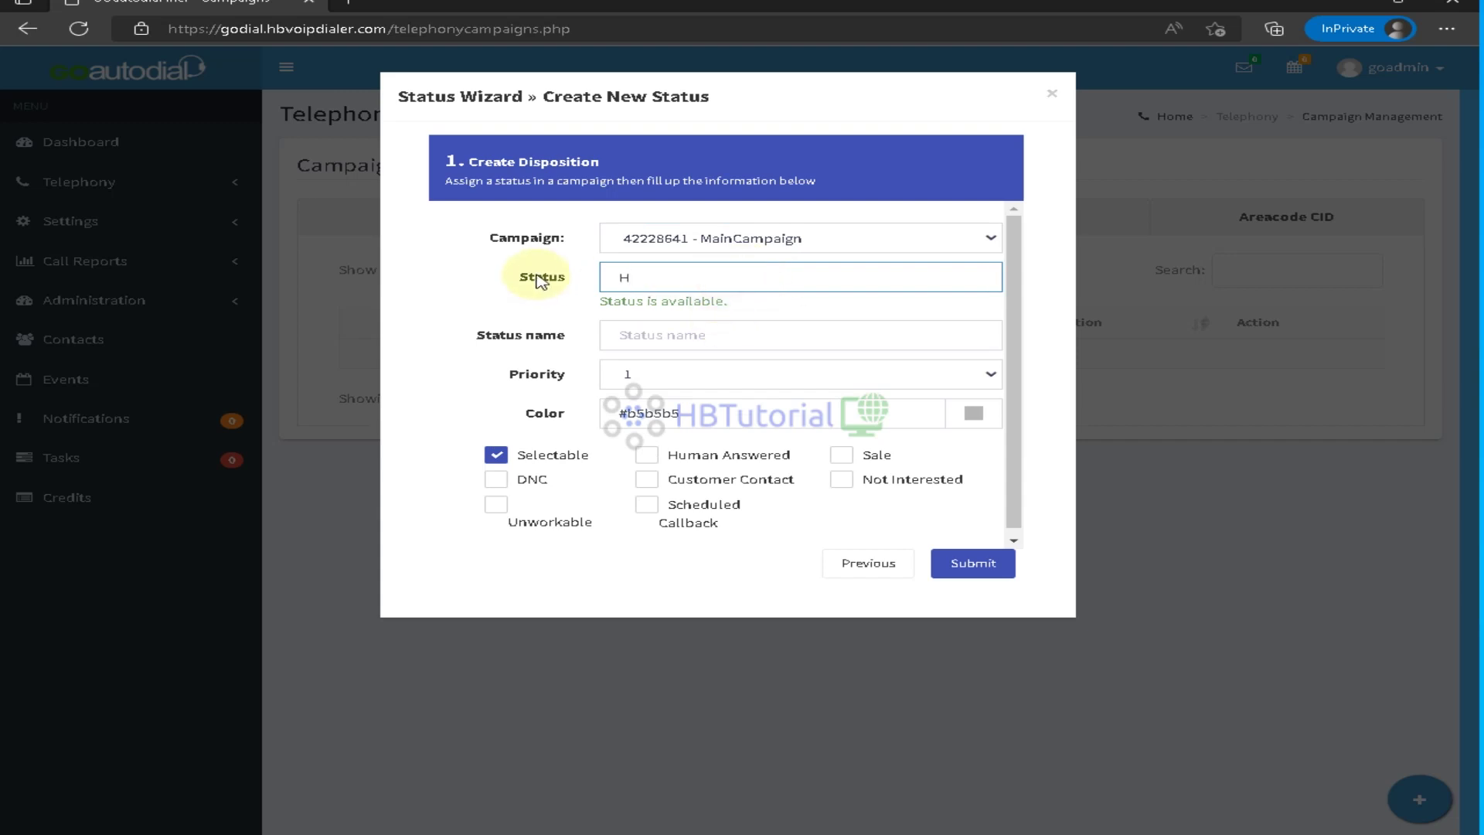
left_click(716, 338)
type("H")
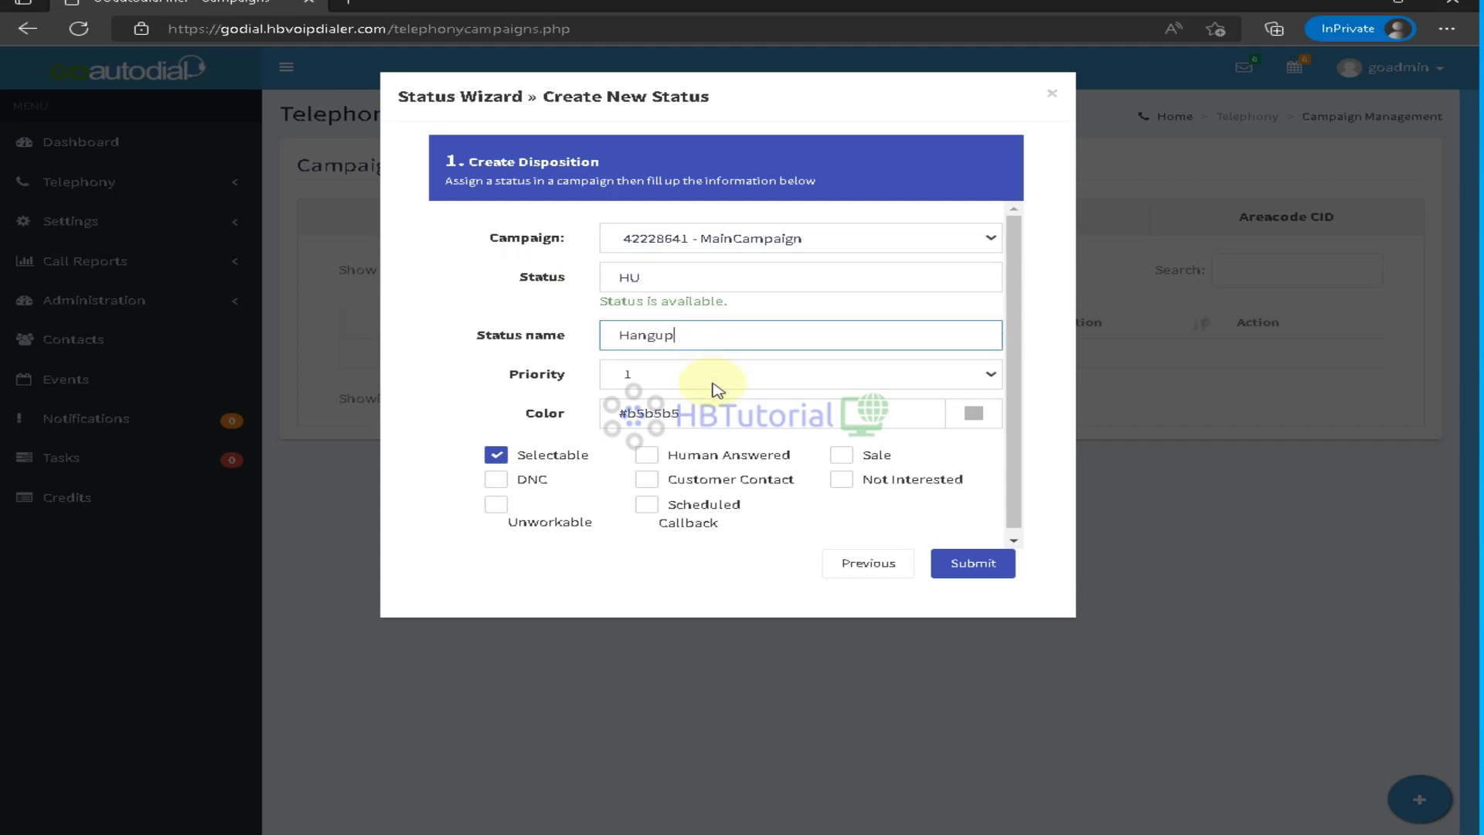
left_click(854, 380)
left_click(854, 380)
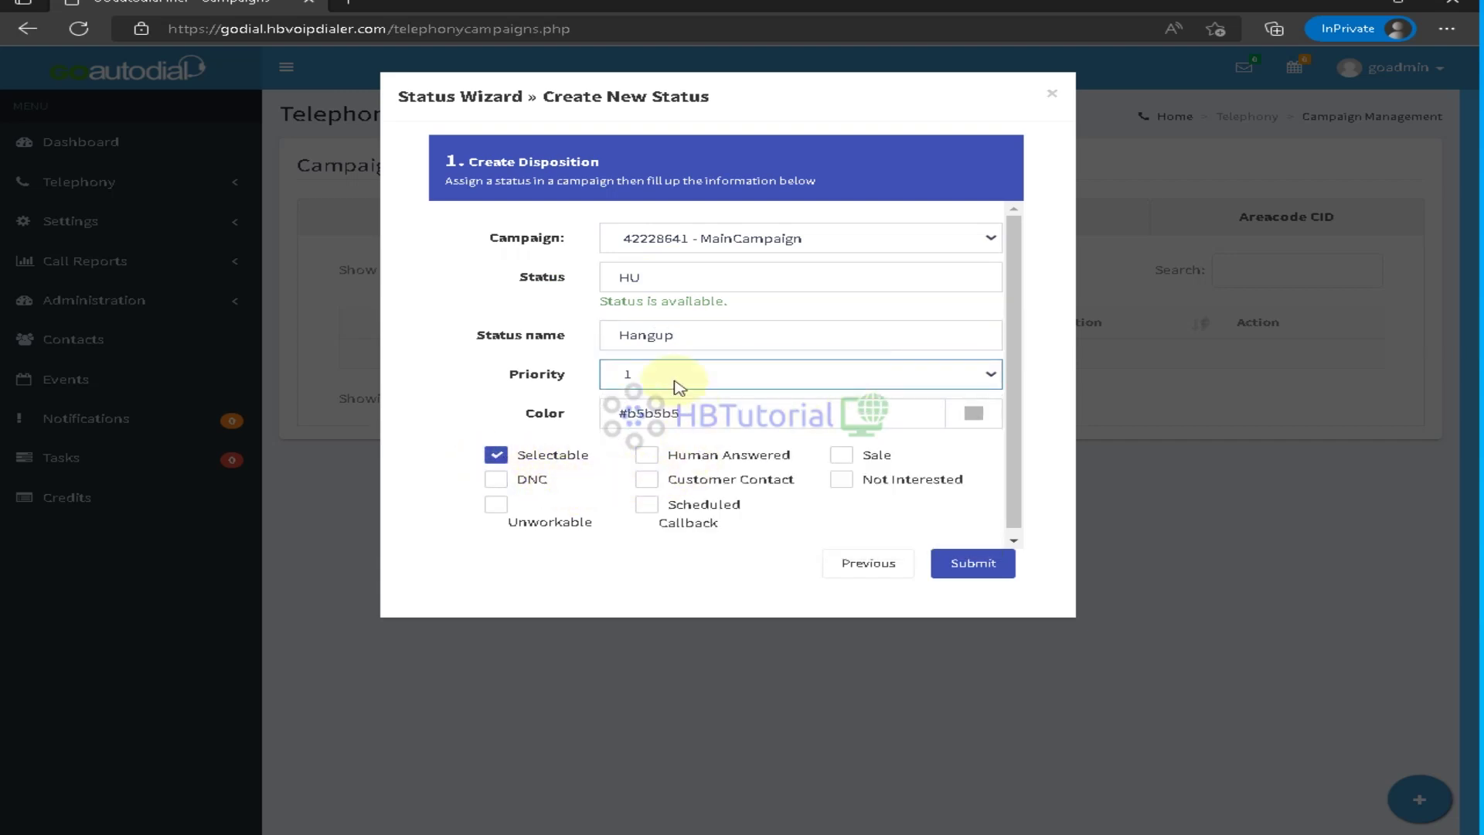
left_click(688, 337)
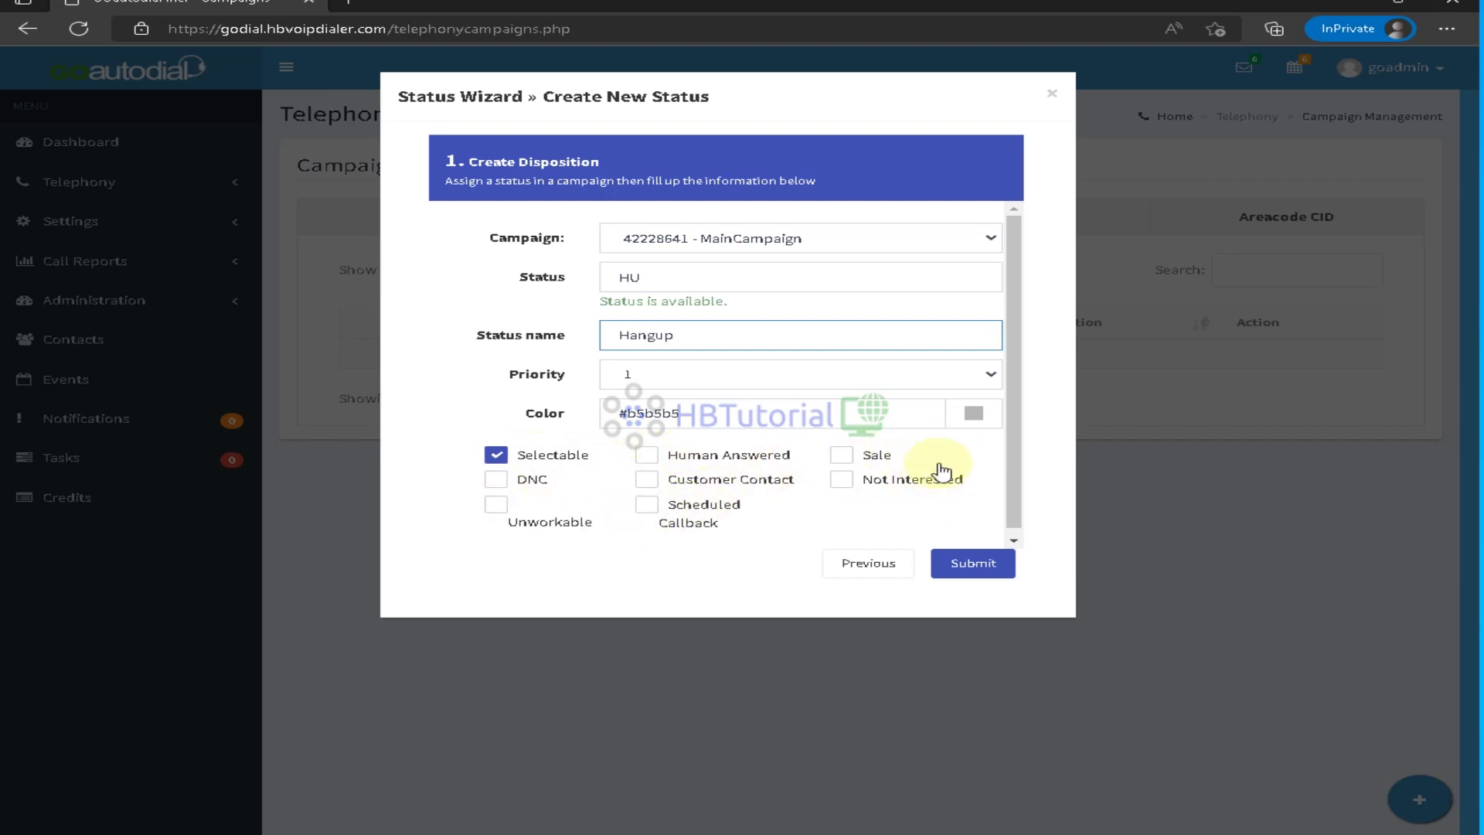
left_click(986, 568)
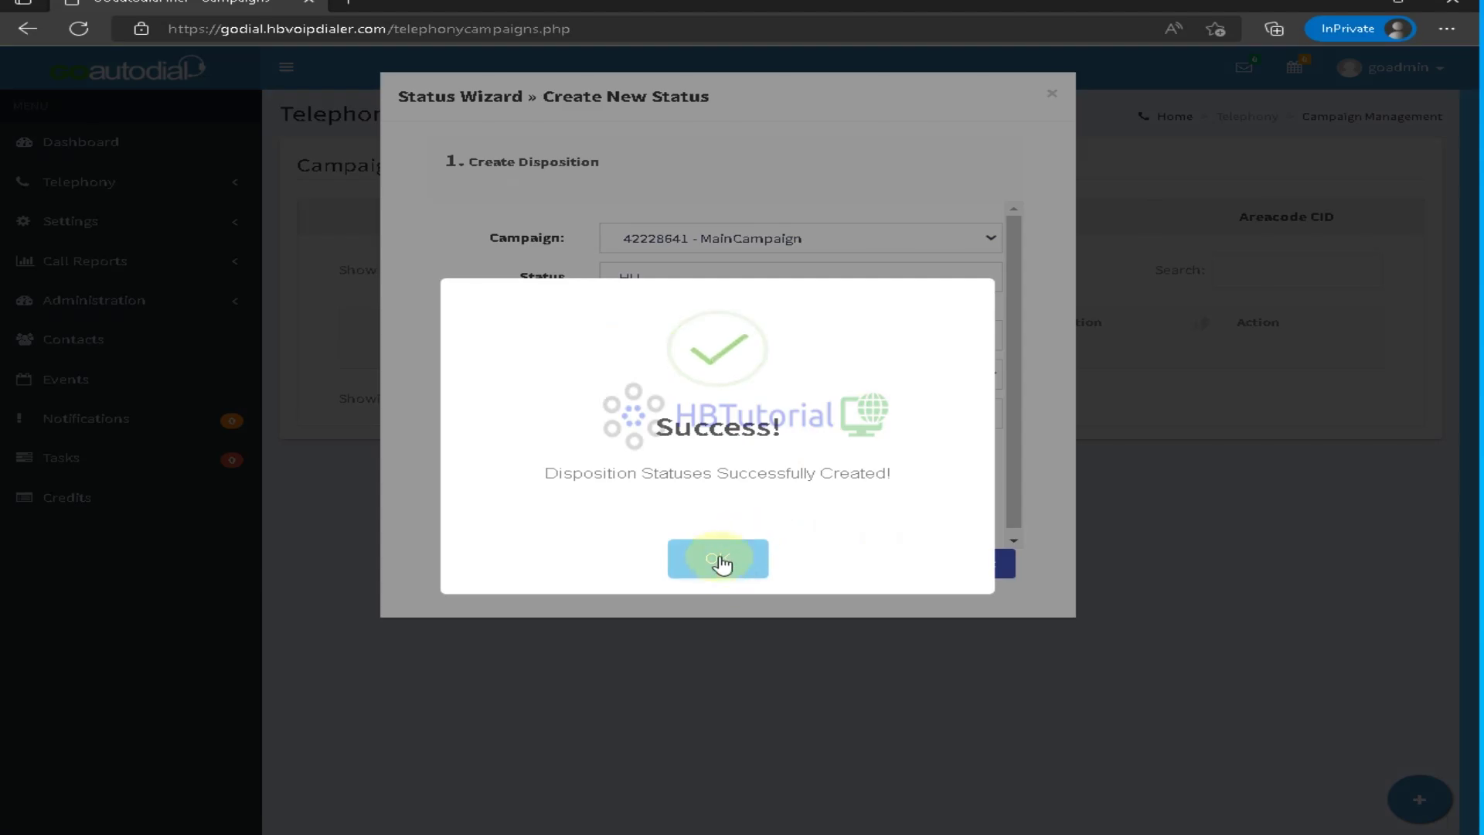
left_click(719, 560)
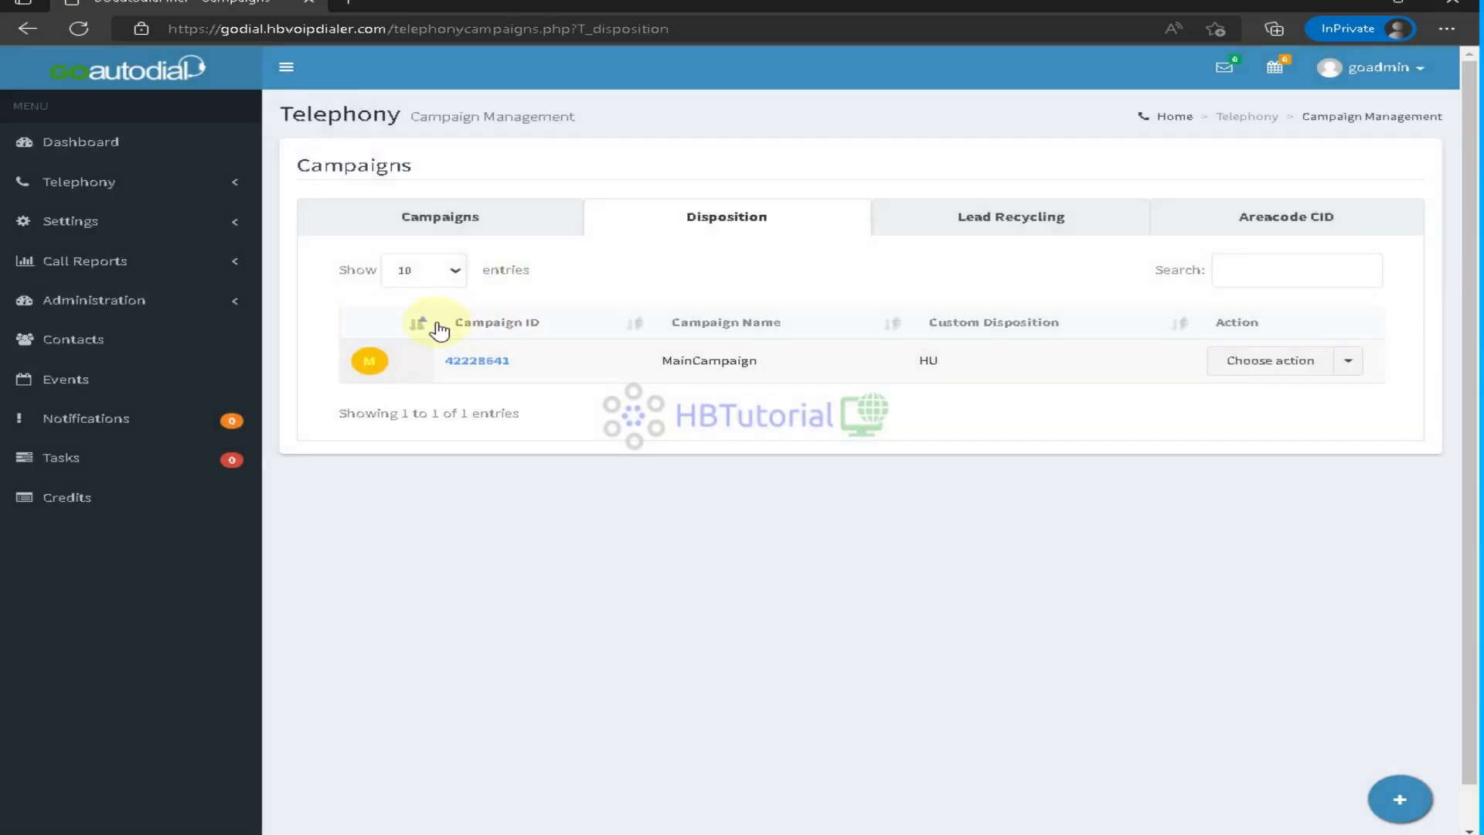
- Check HU is listed for MainCampaign, then view the empty Lead Recycling list
left_click(937, 362)
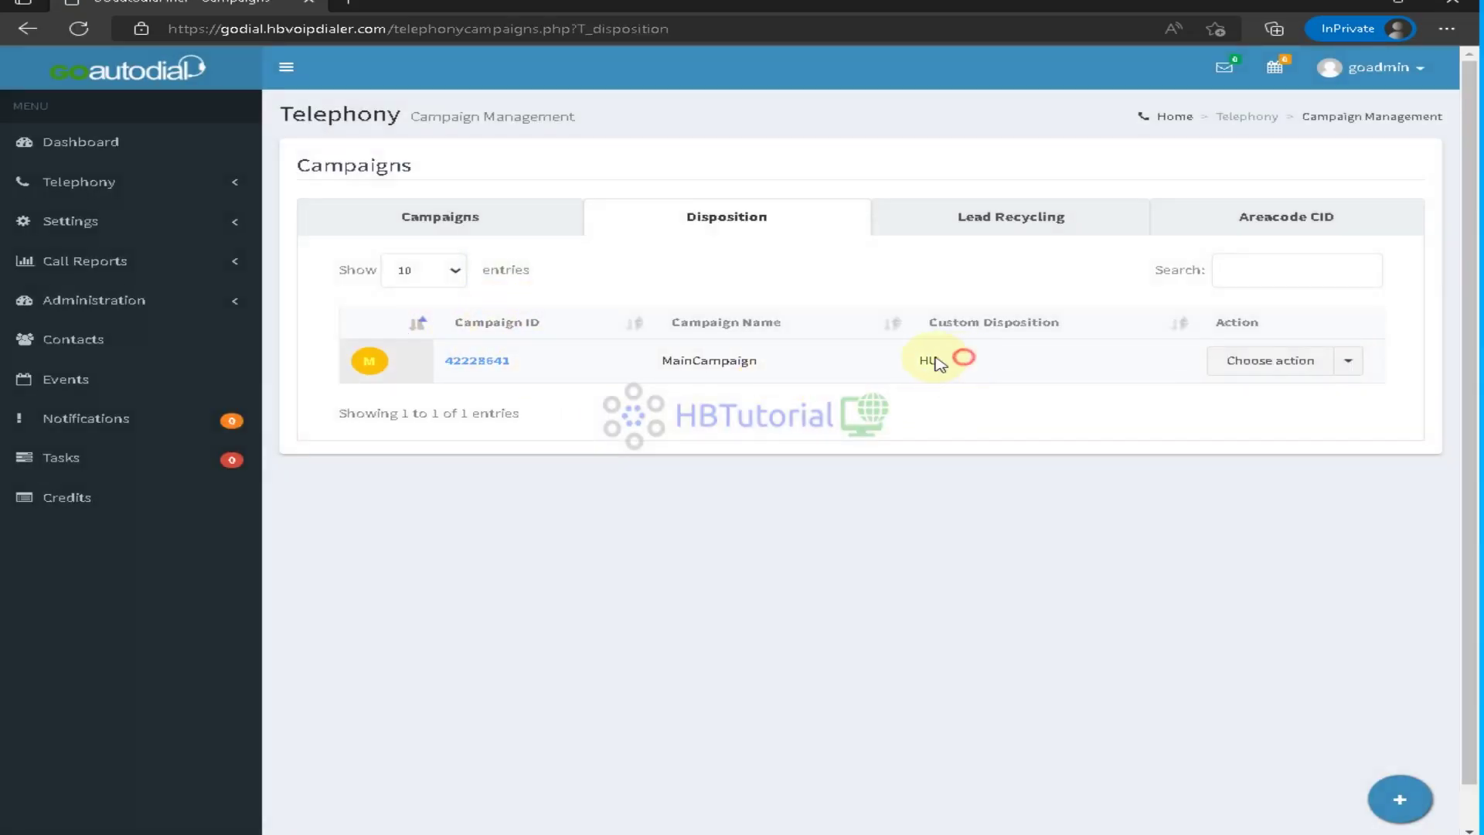
left_click(1017, 223)
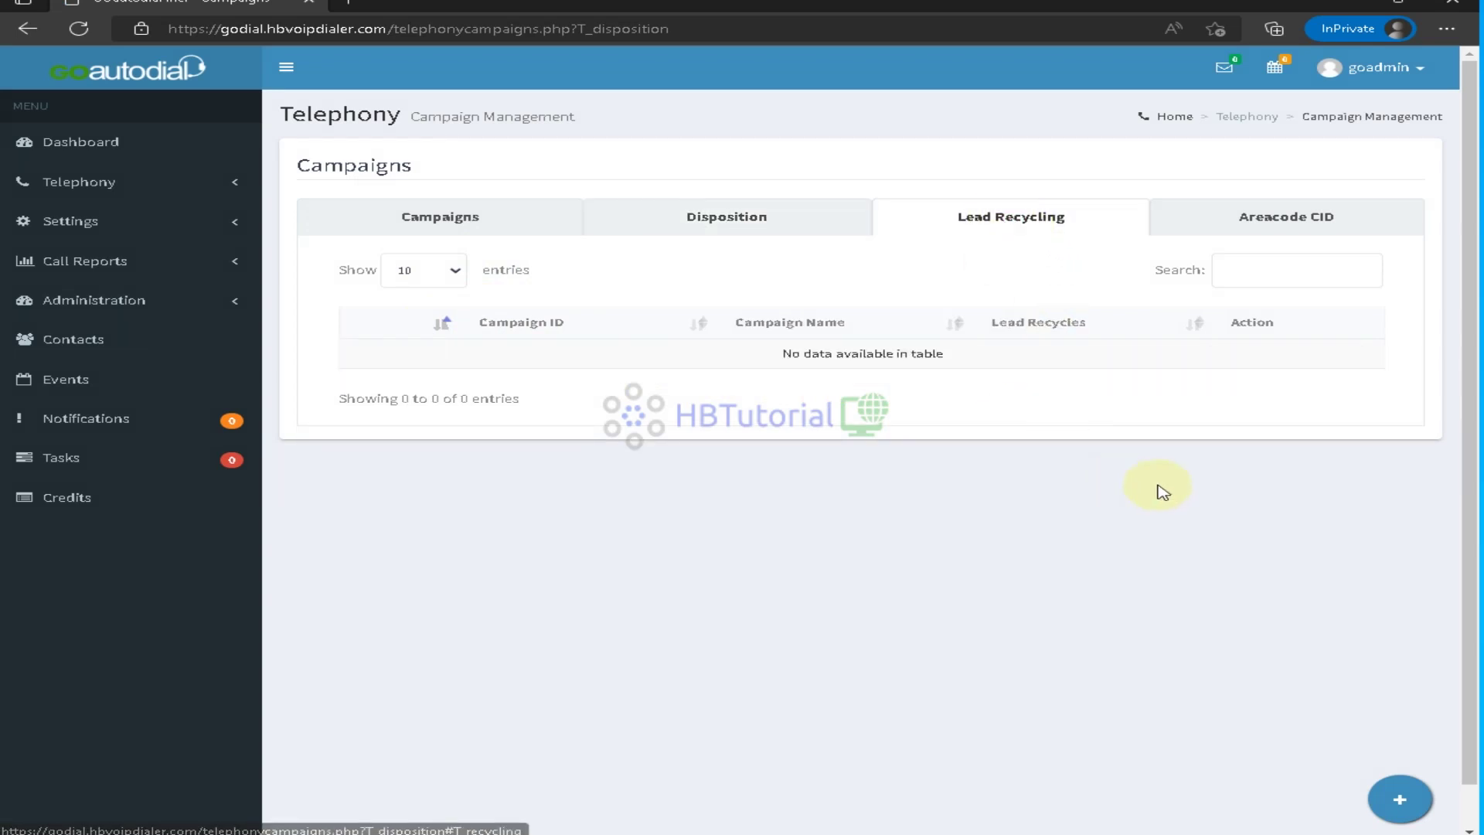
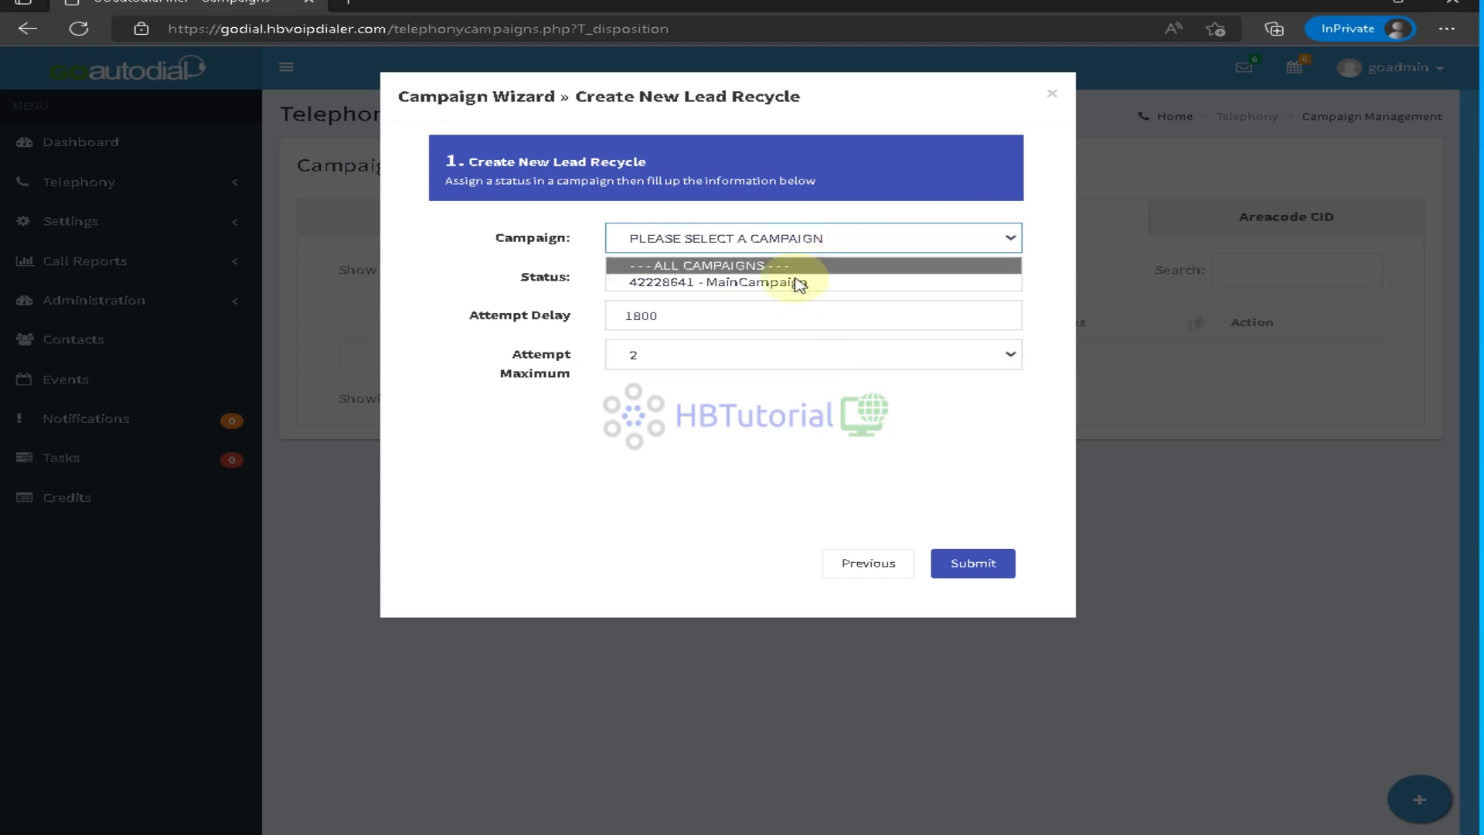
- Select 42228641 - MainCampaign with status A - Answering Machine and an 1800 attempt delay
left_click(780, 285)
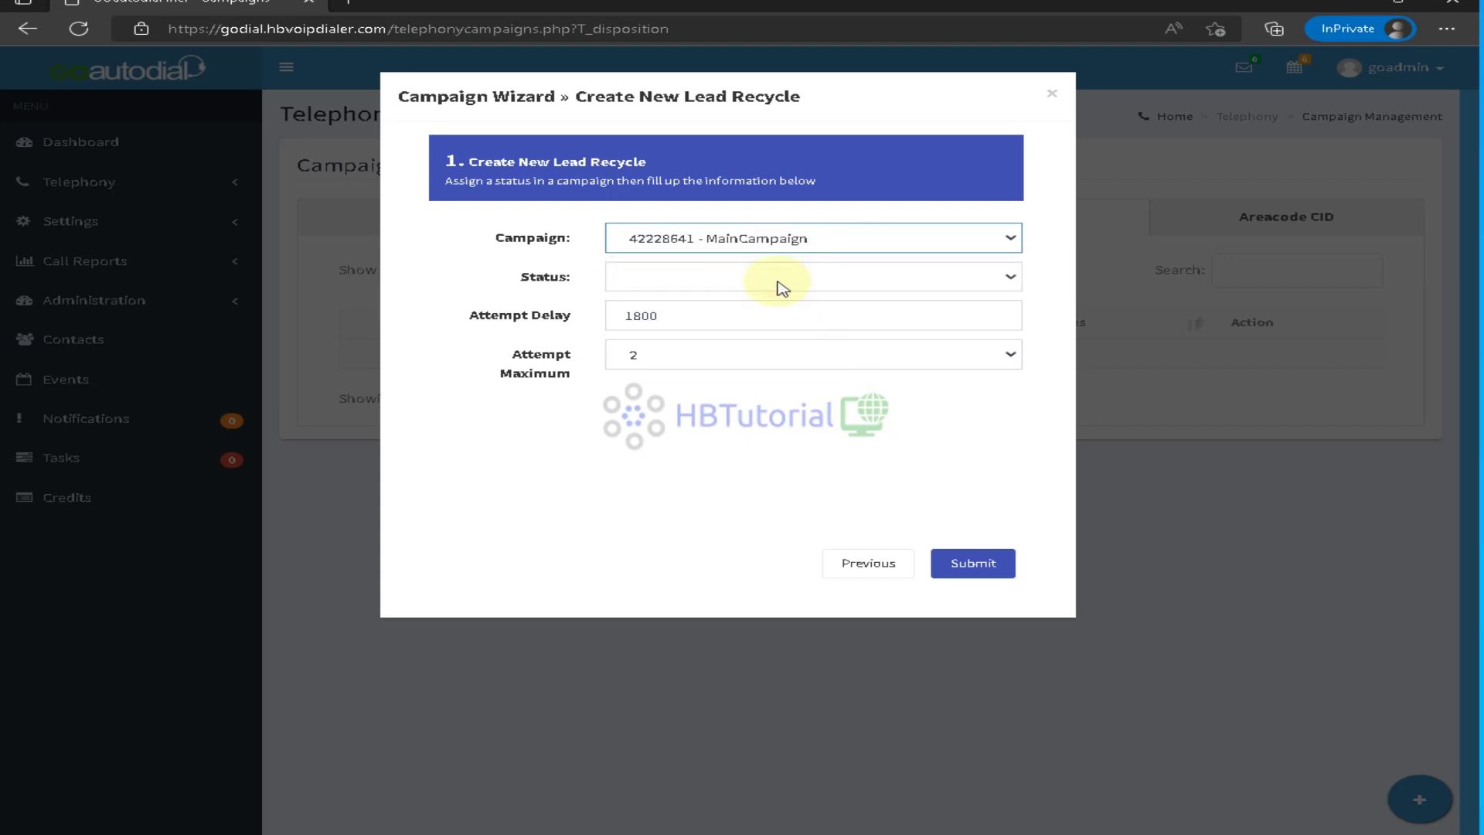
left_click(784, 288)
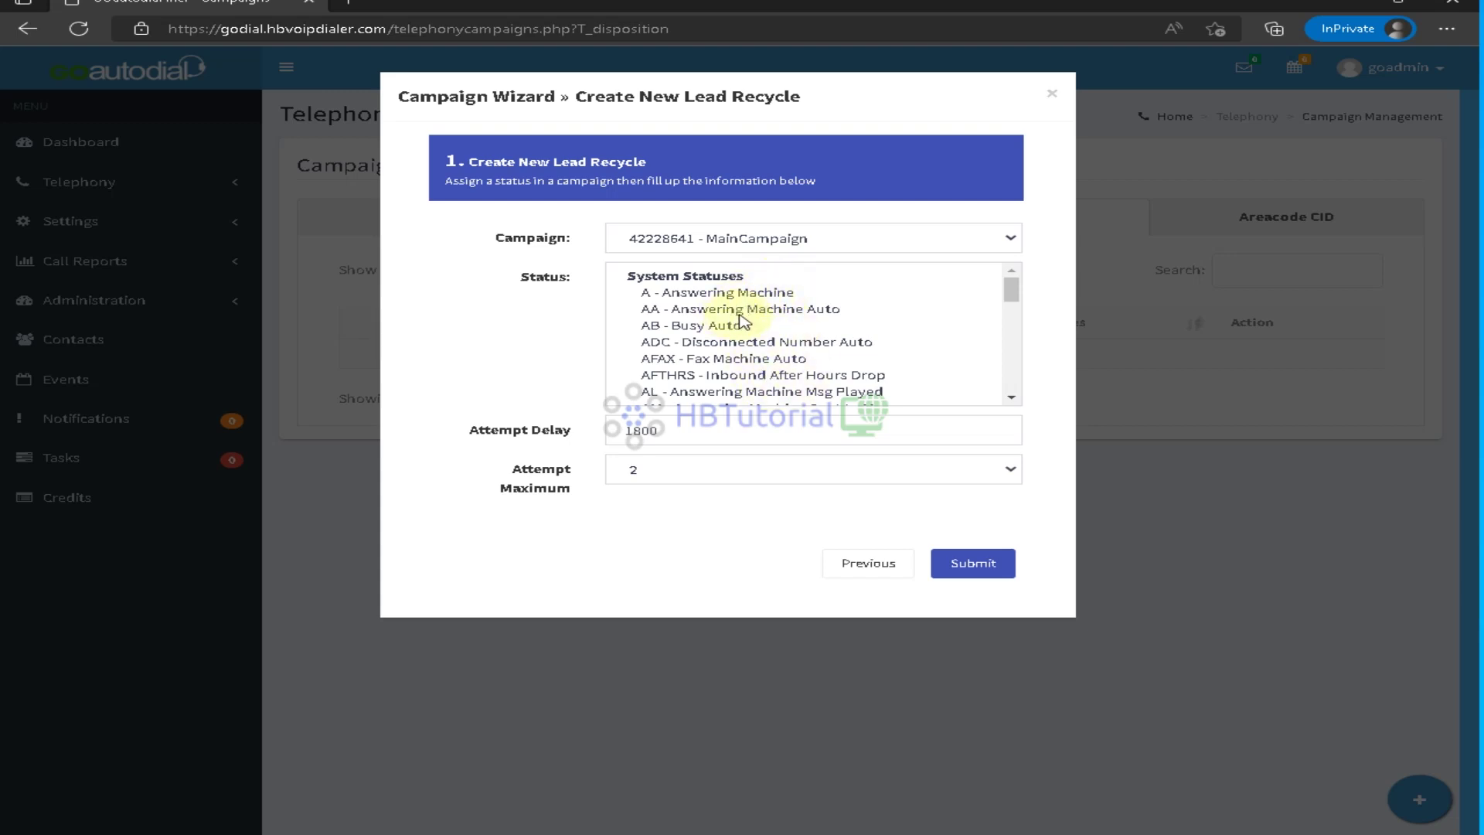
left_click(706, 294)
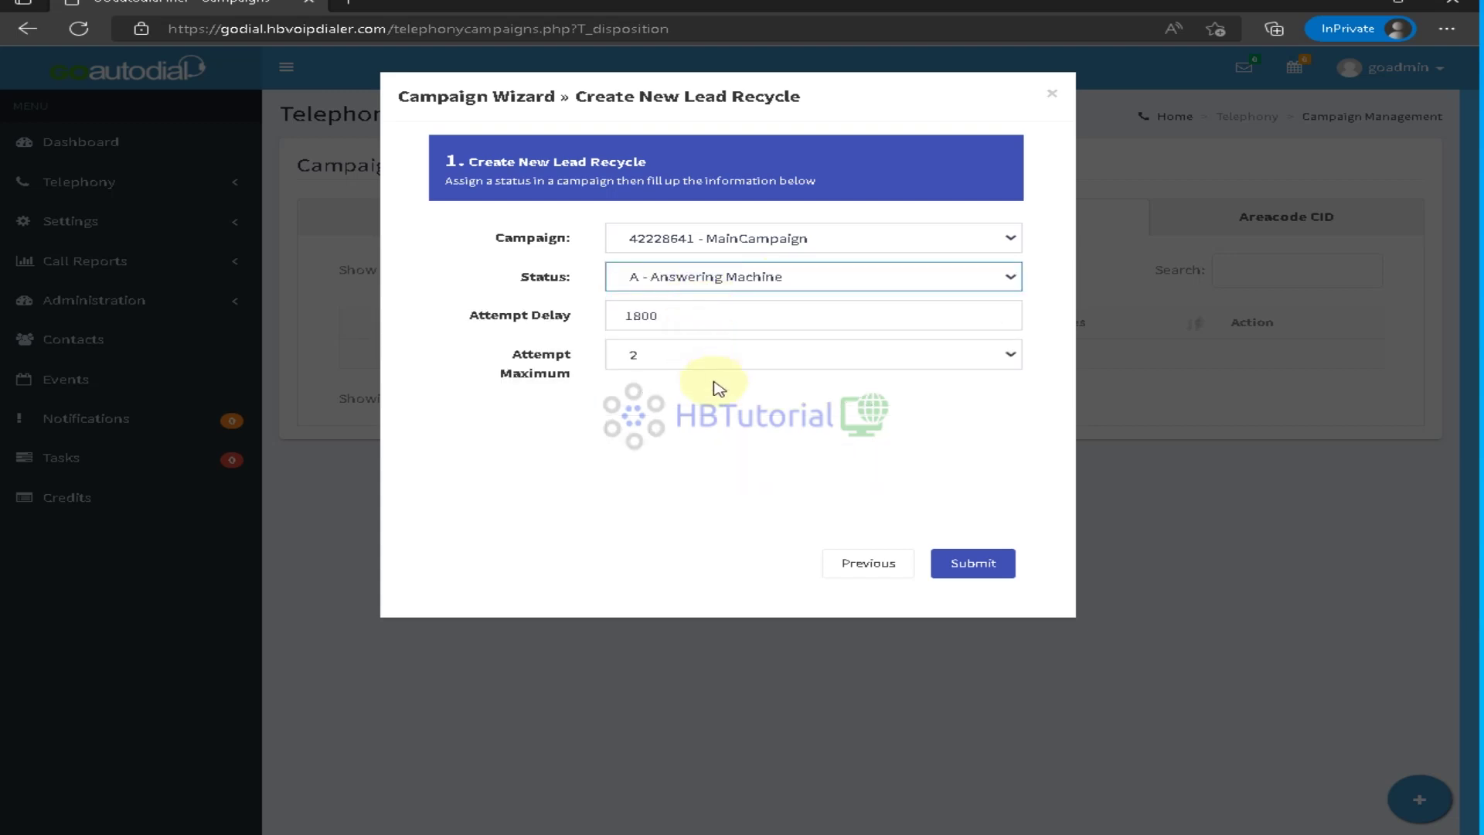
left_click_drag(456, 317, 570, 317)
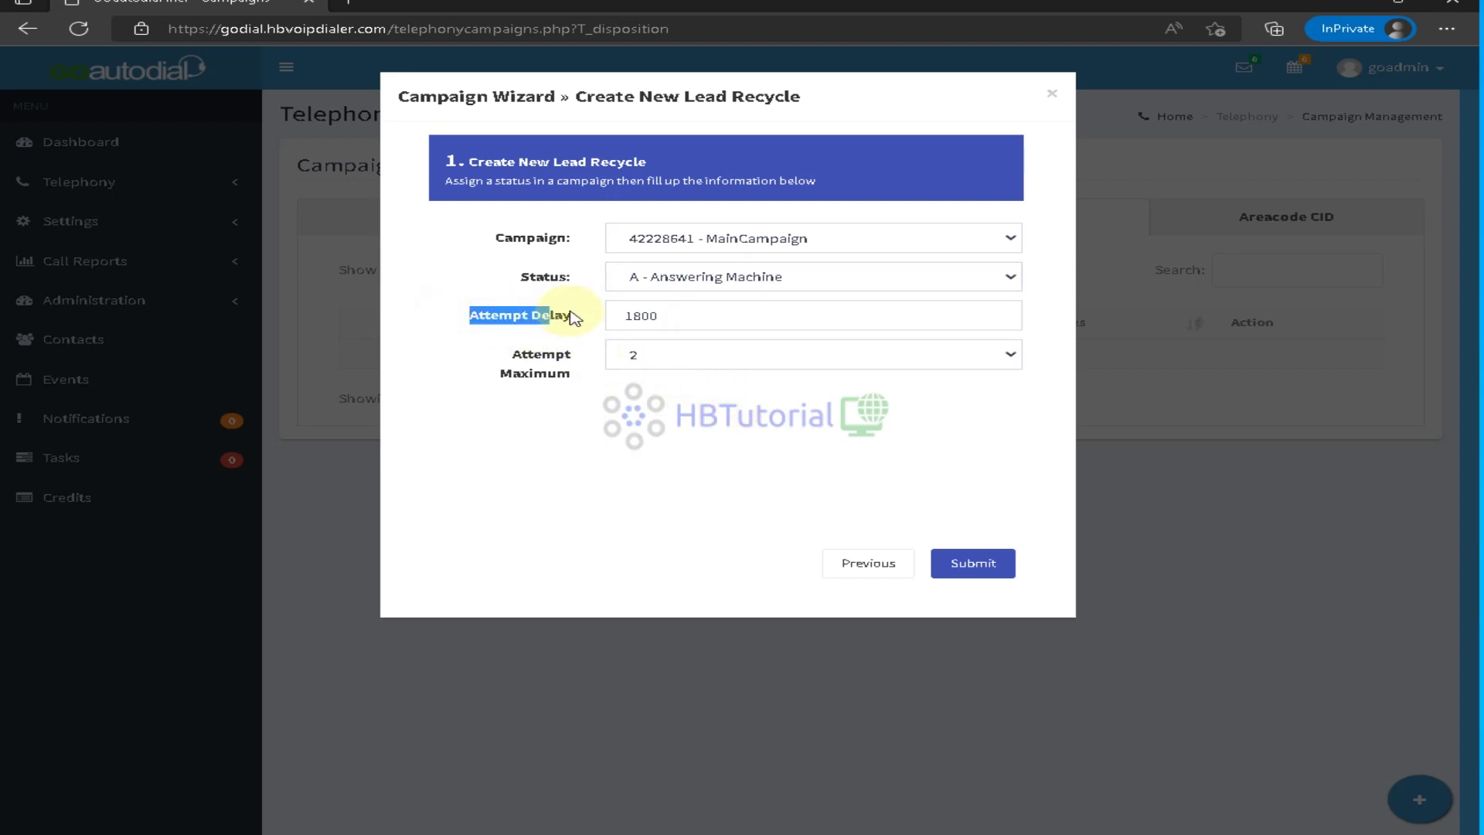
left_click(657, 318)
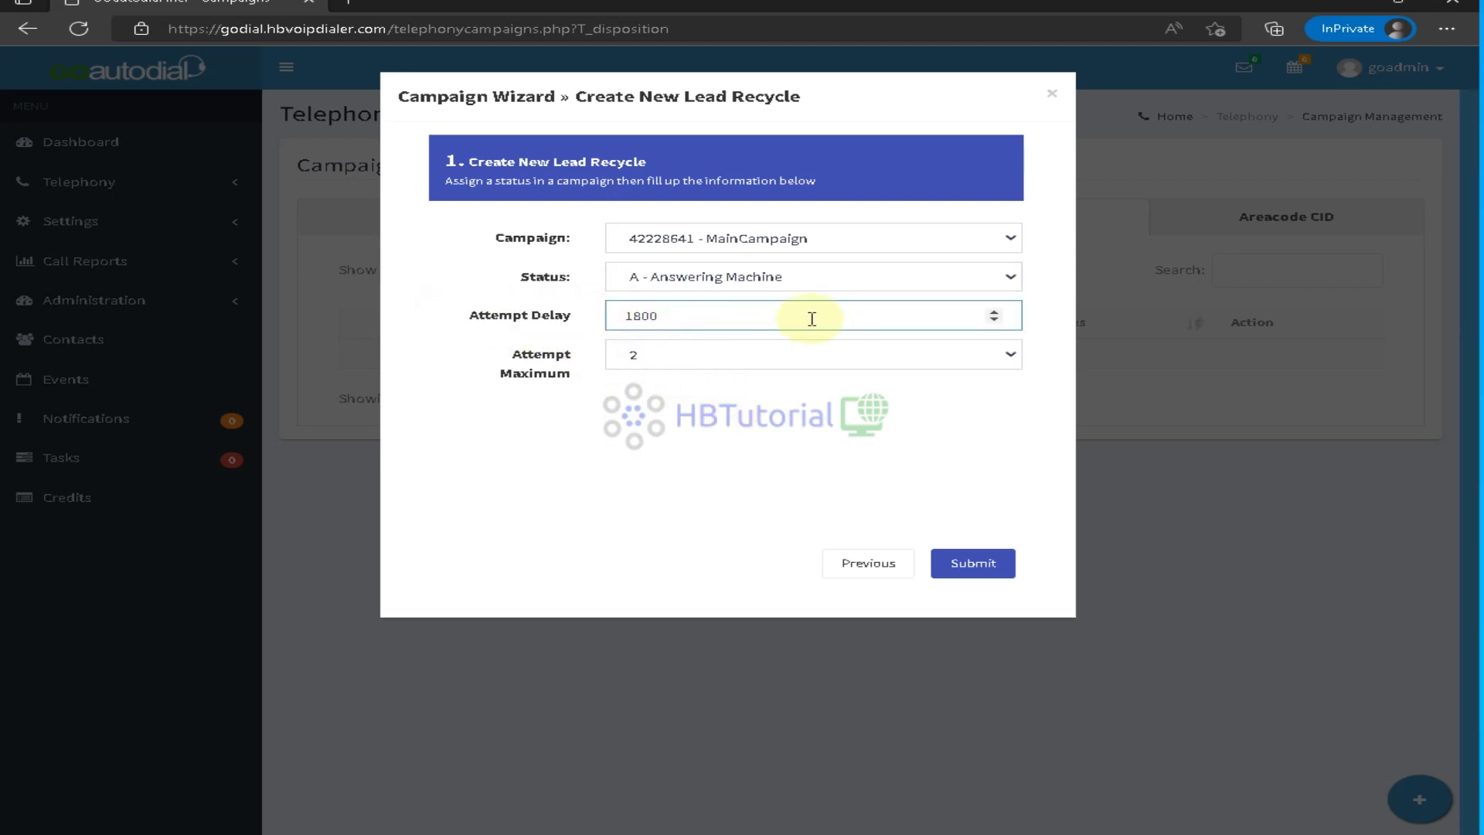
left_click_drag(787, 319, 585, 325)
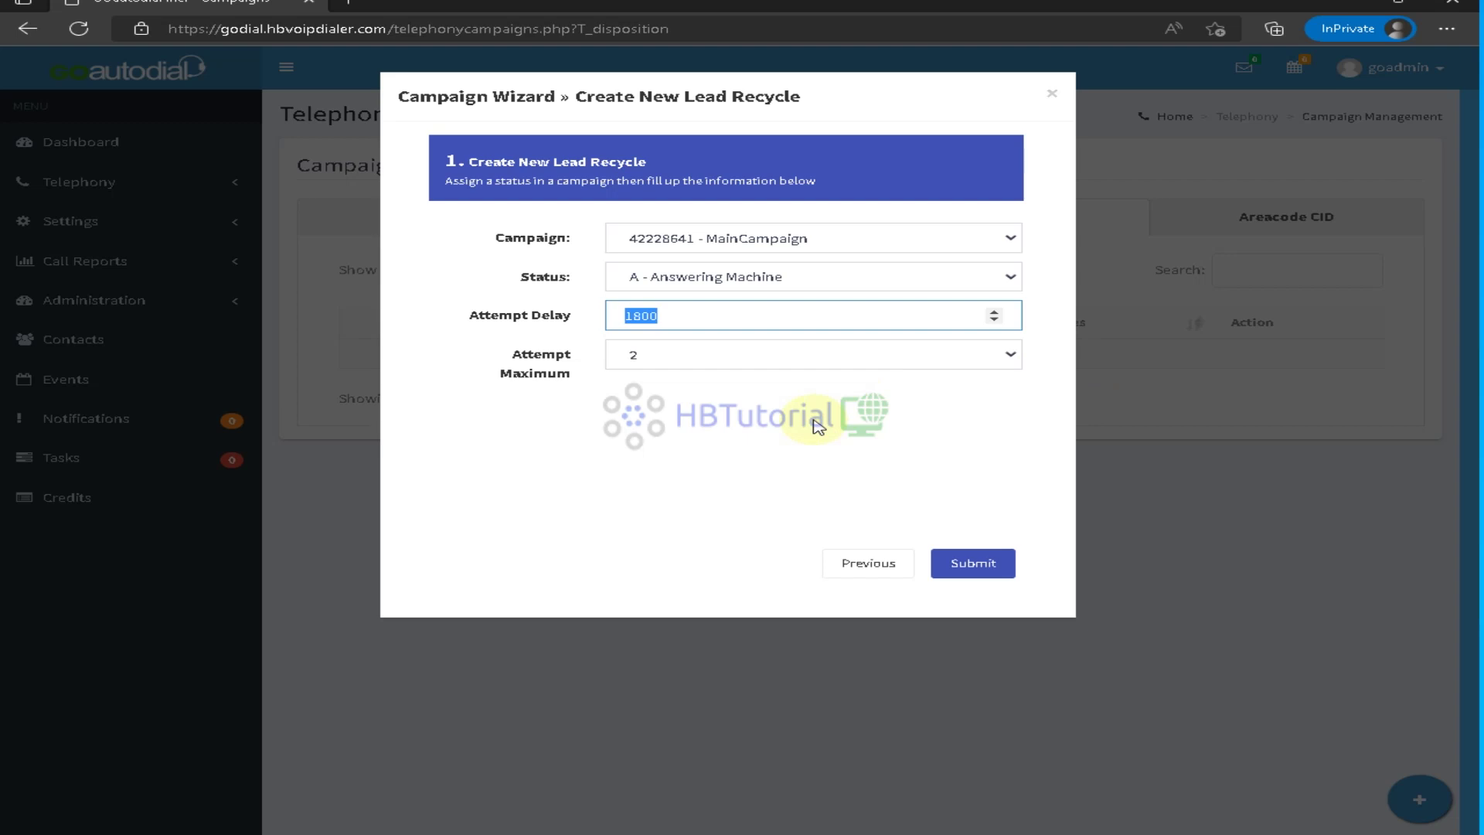
- Keep Answering Machine, set Attempt Maximum to 10, and submit the recycle rule
left_click(821, 275)
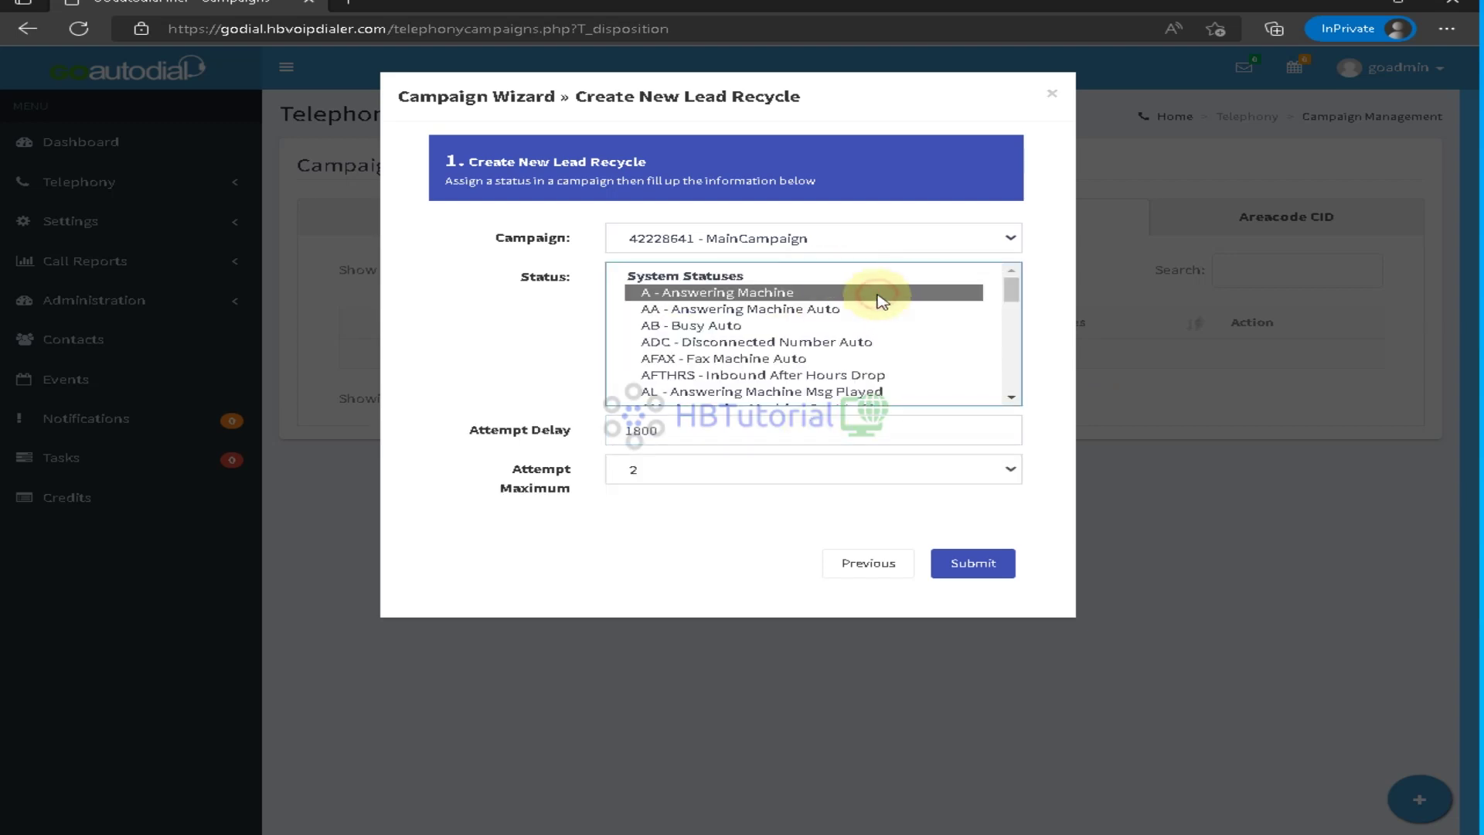
left_click(721, 295)
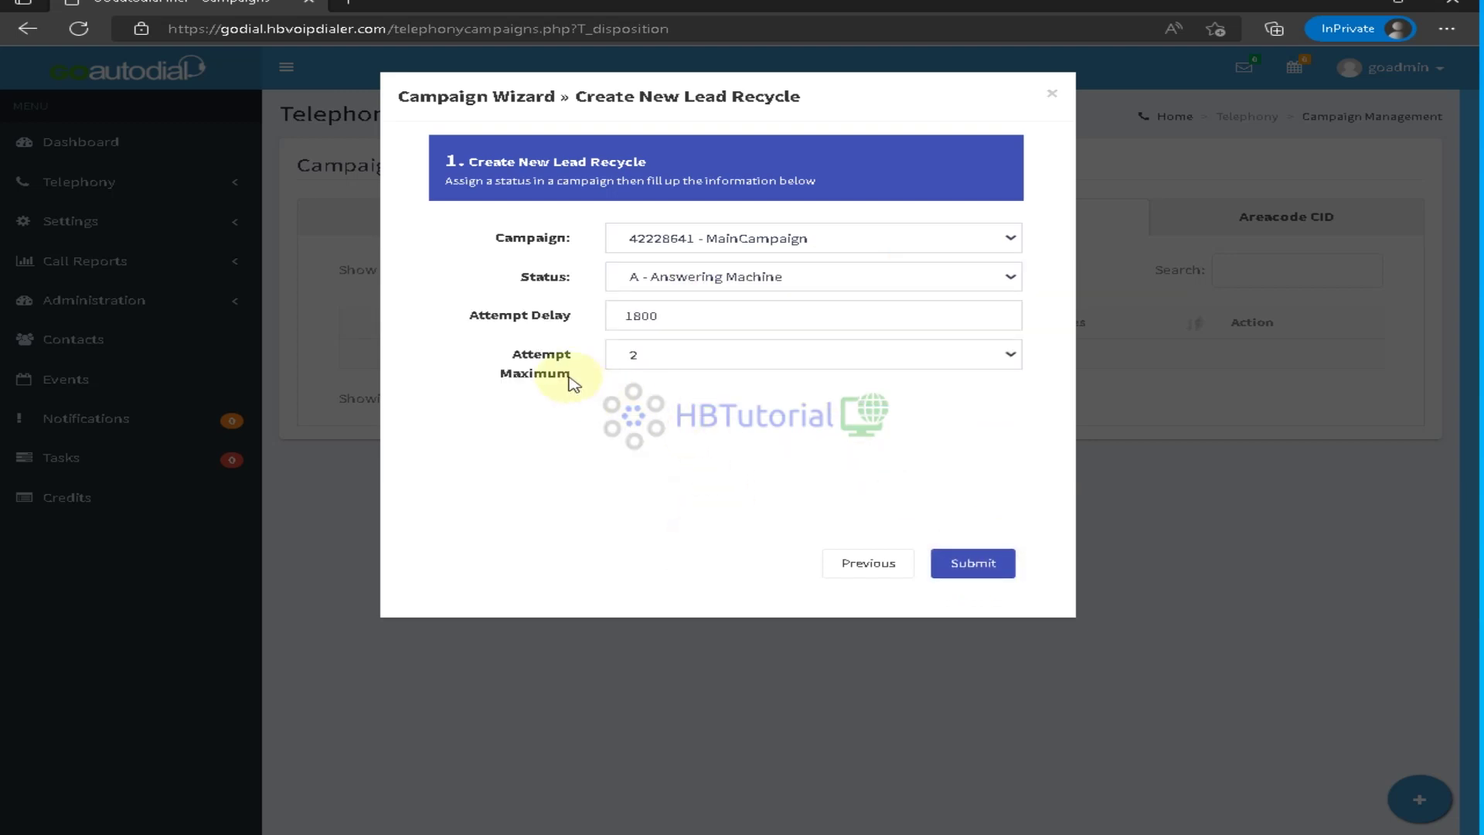
left_click(693, 317)
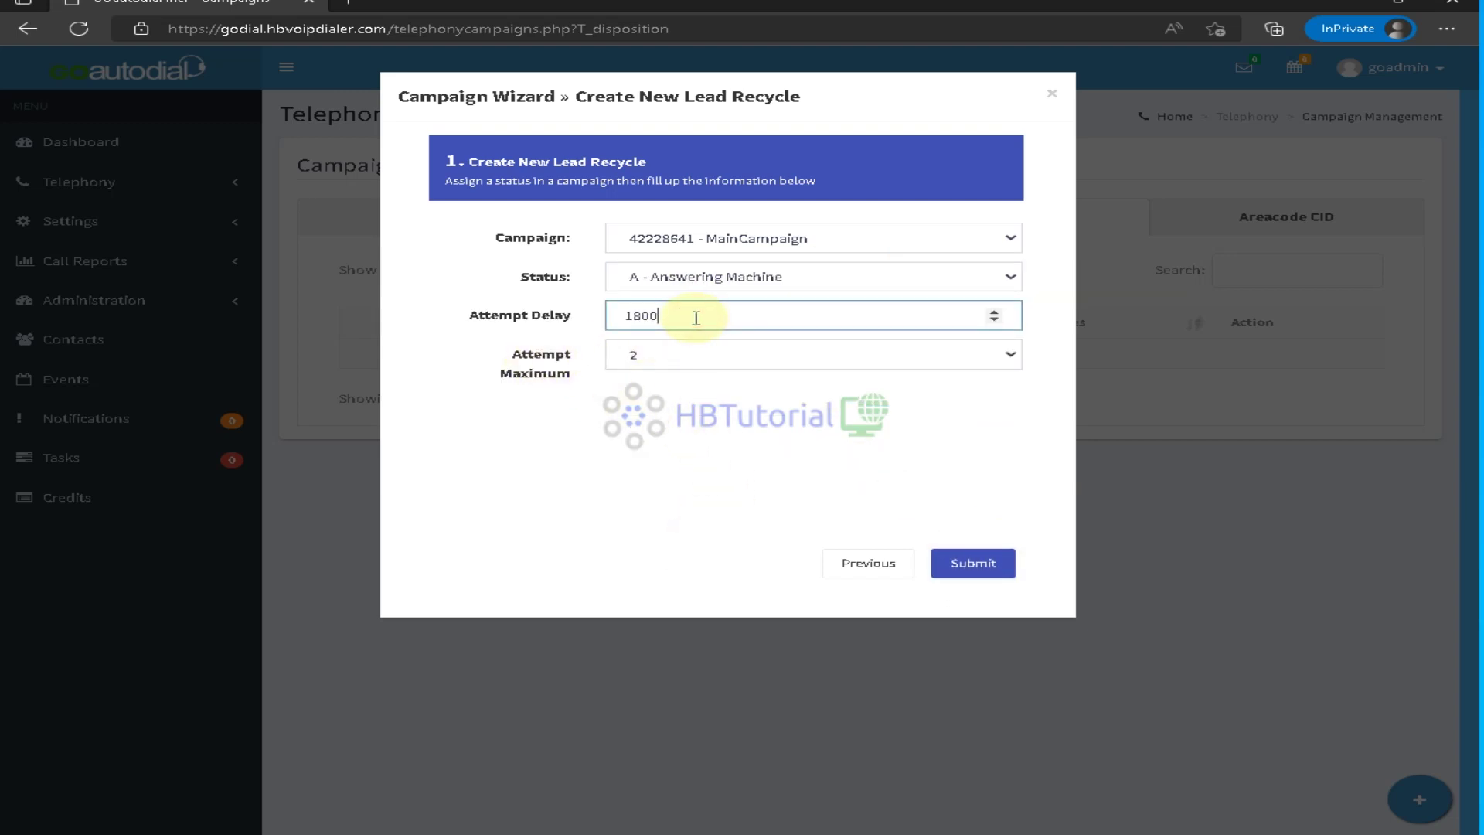
left_click_drag(497, 364, 586, 394)
left_click(584, 418)
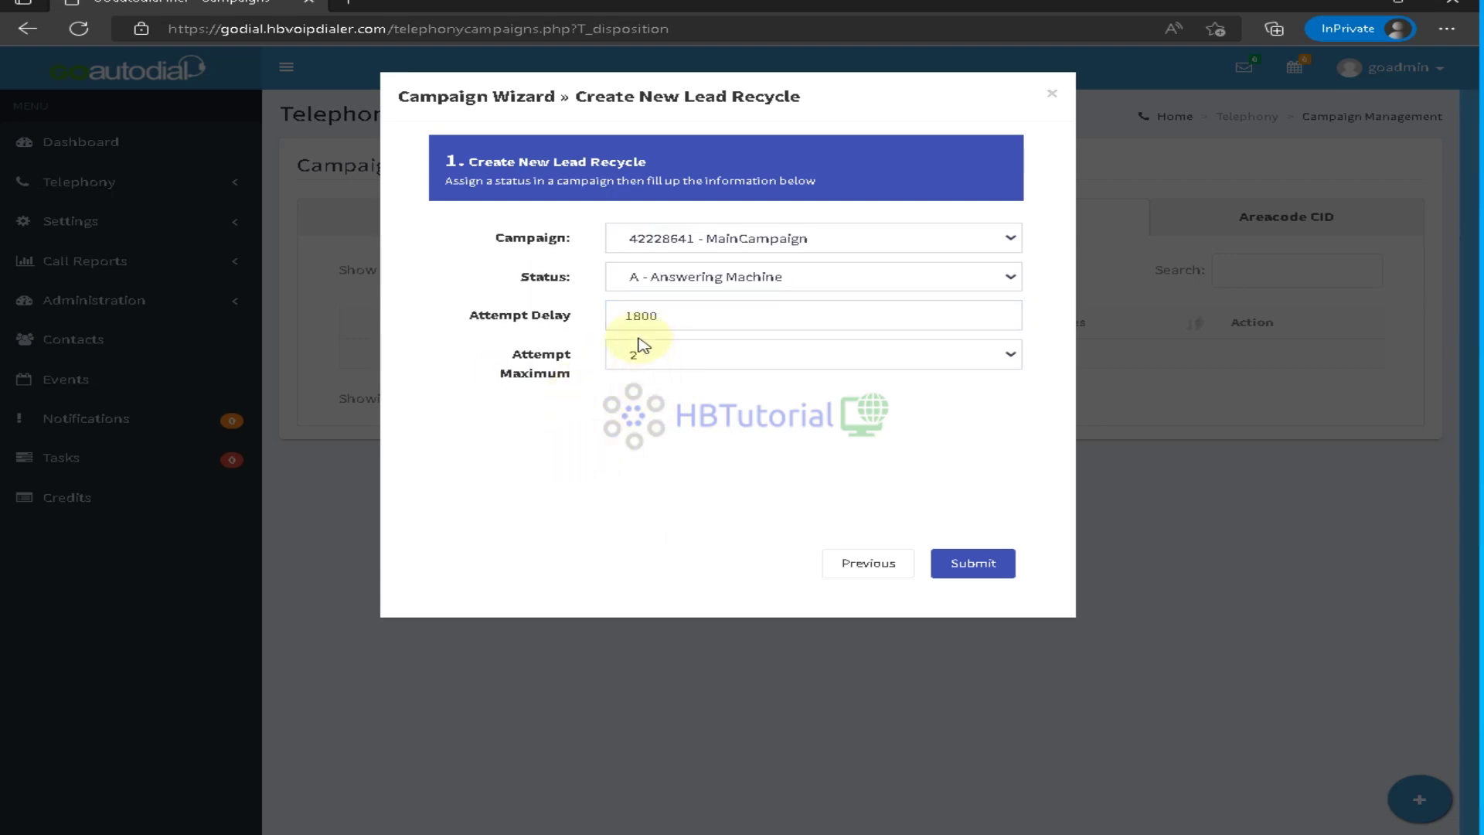
left_click(673, 355)
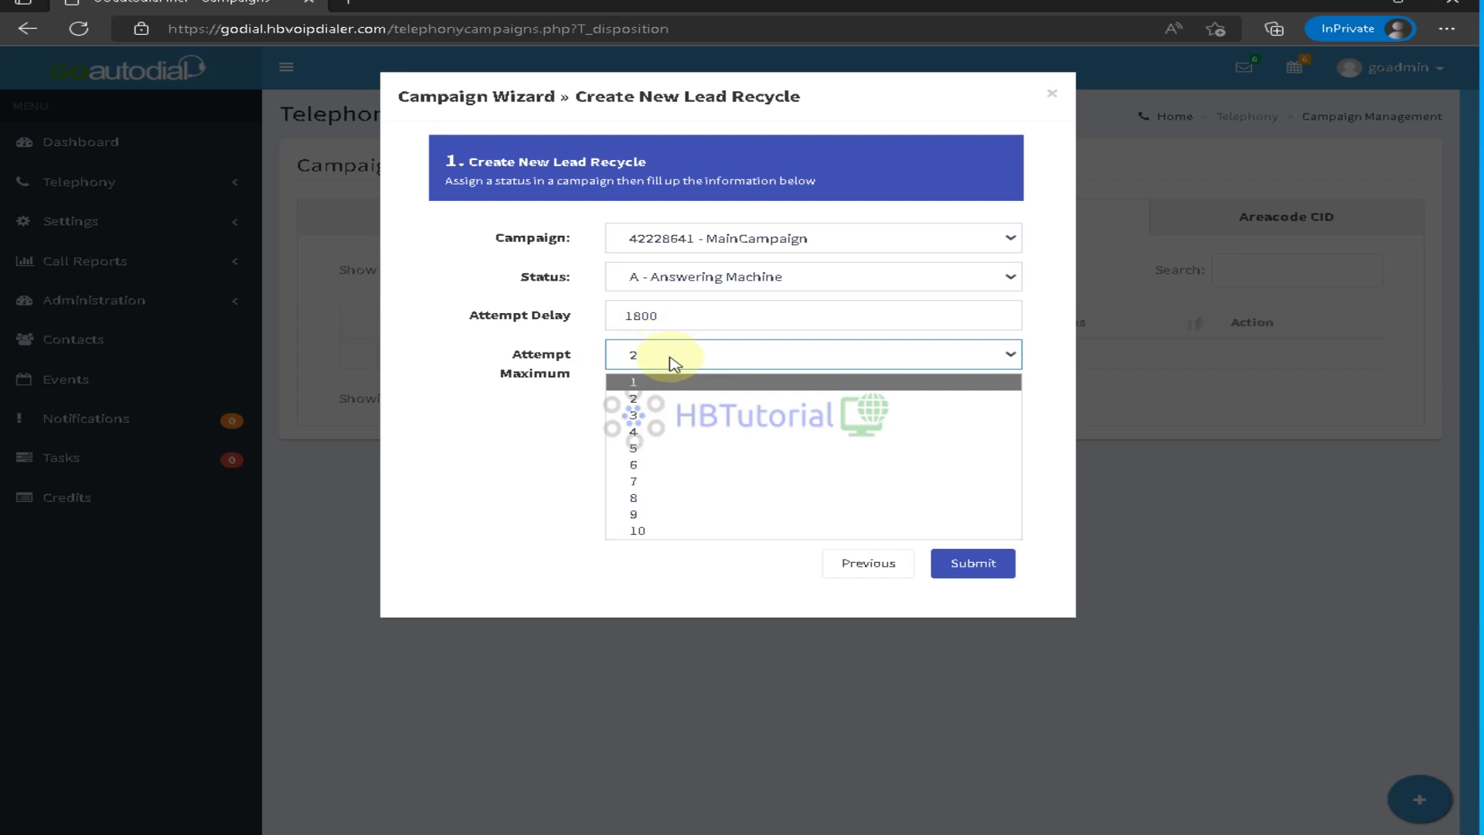
left_click(665, 527)
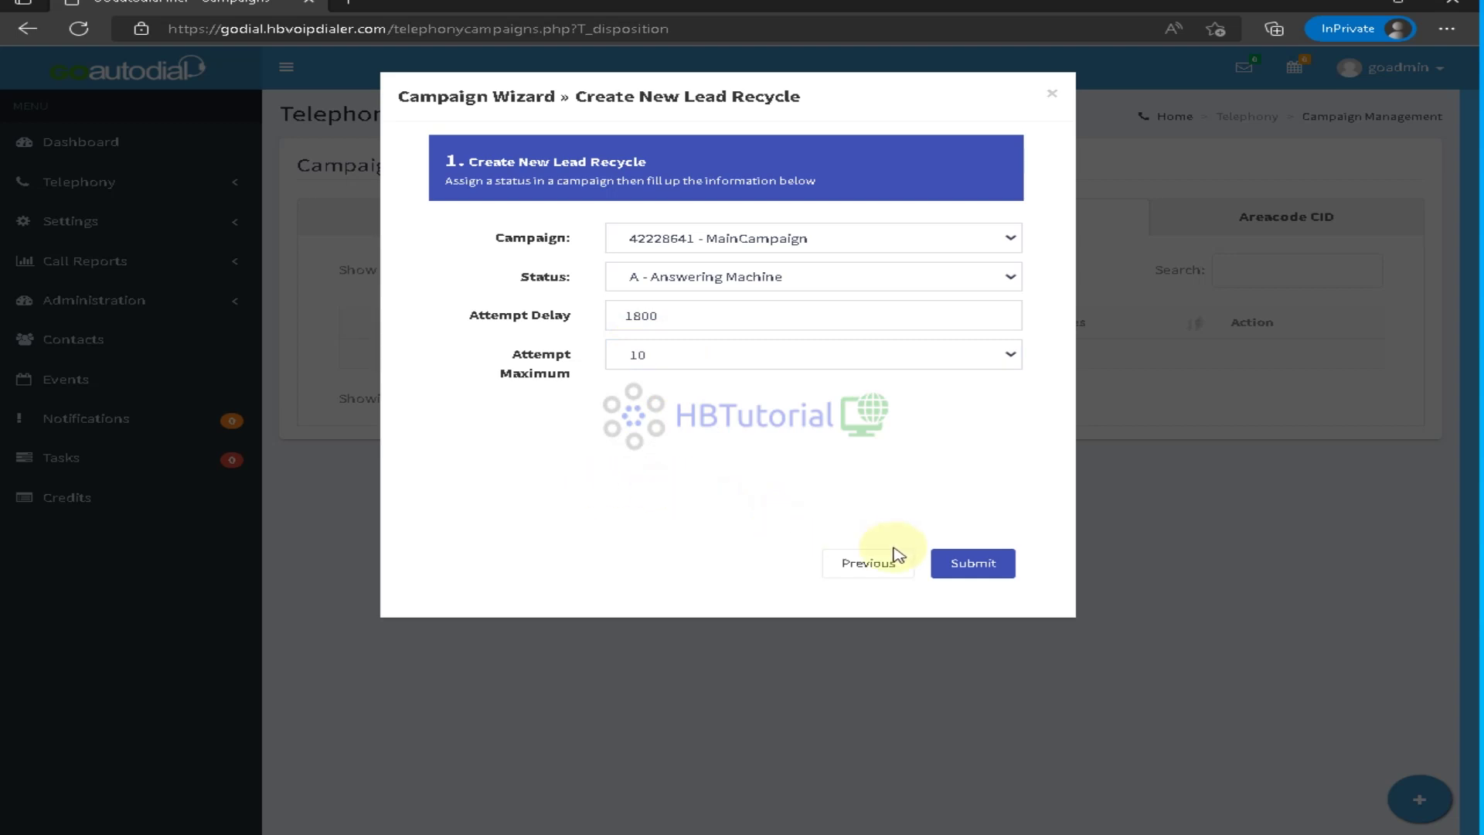
left_click(970, 563)
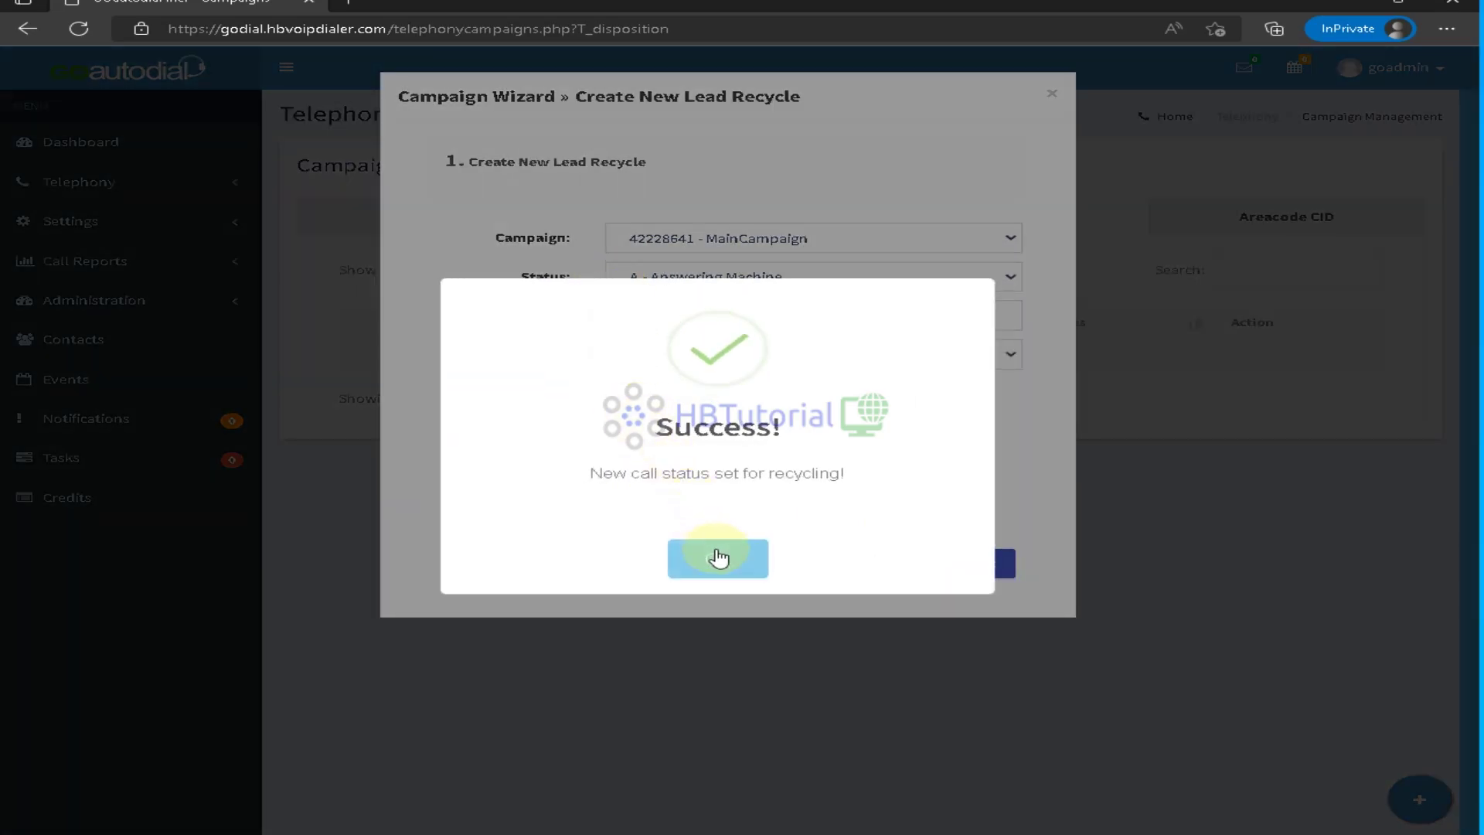
- Acknowledge the success message, check the Areacode CID settings, and return to the campaigns list
left_click(718, 557)
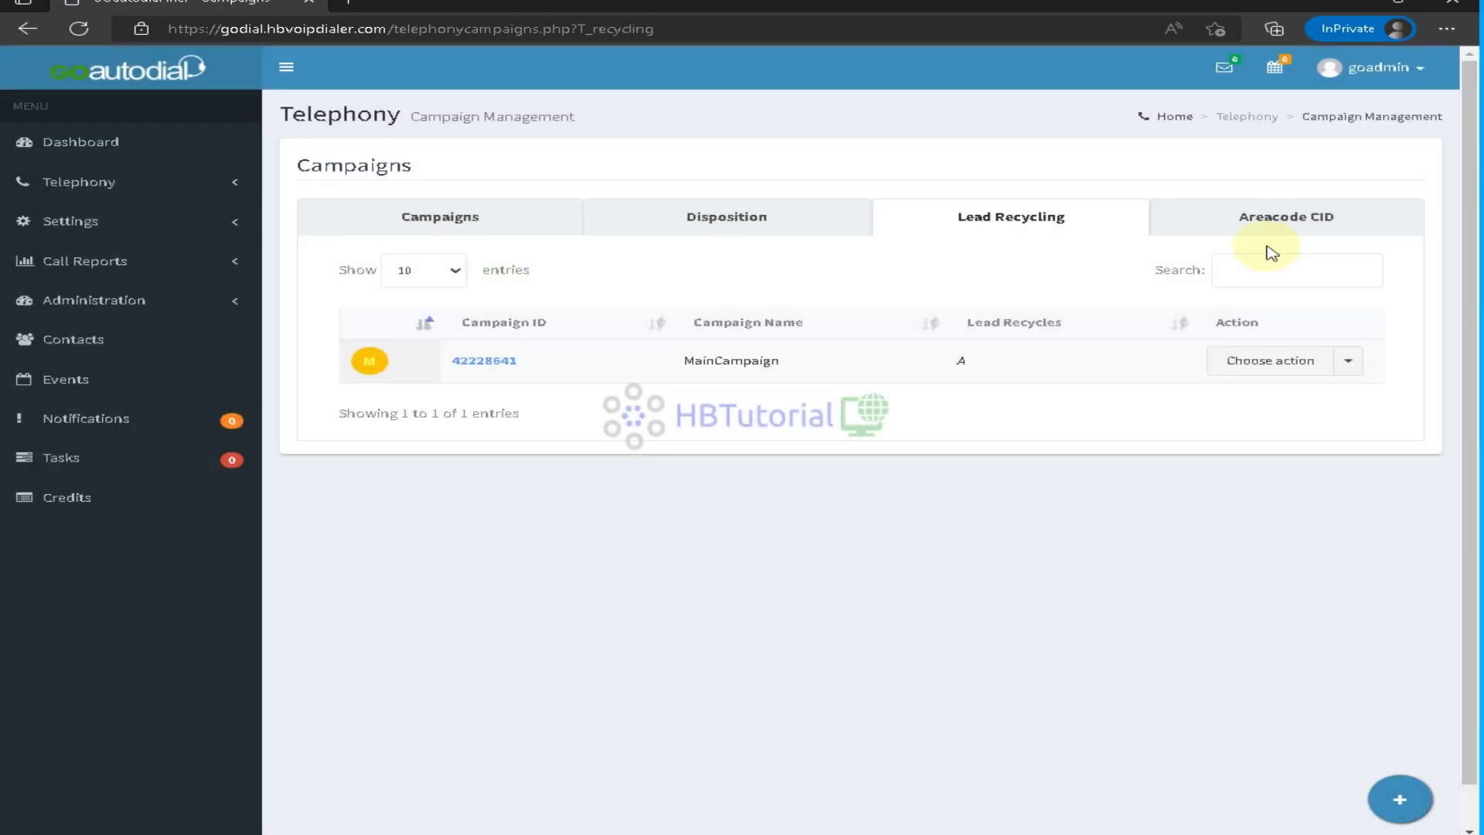
left_click(1276, 226)
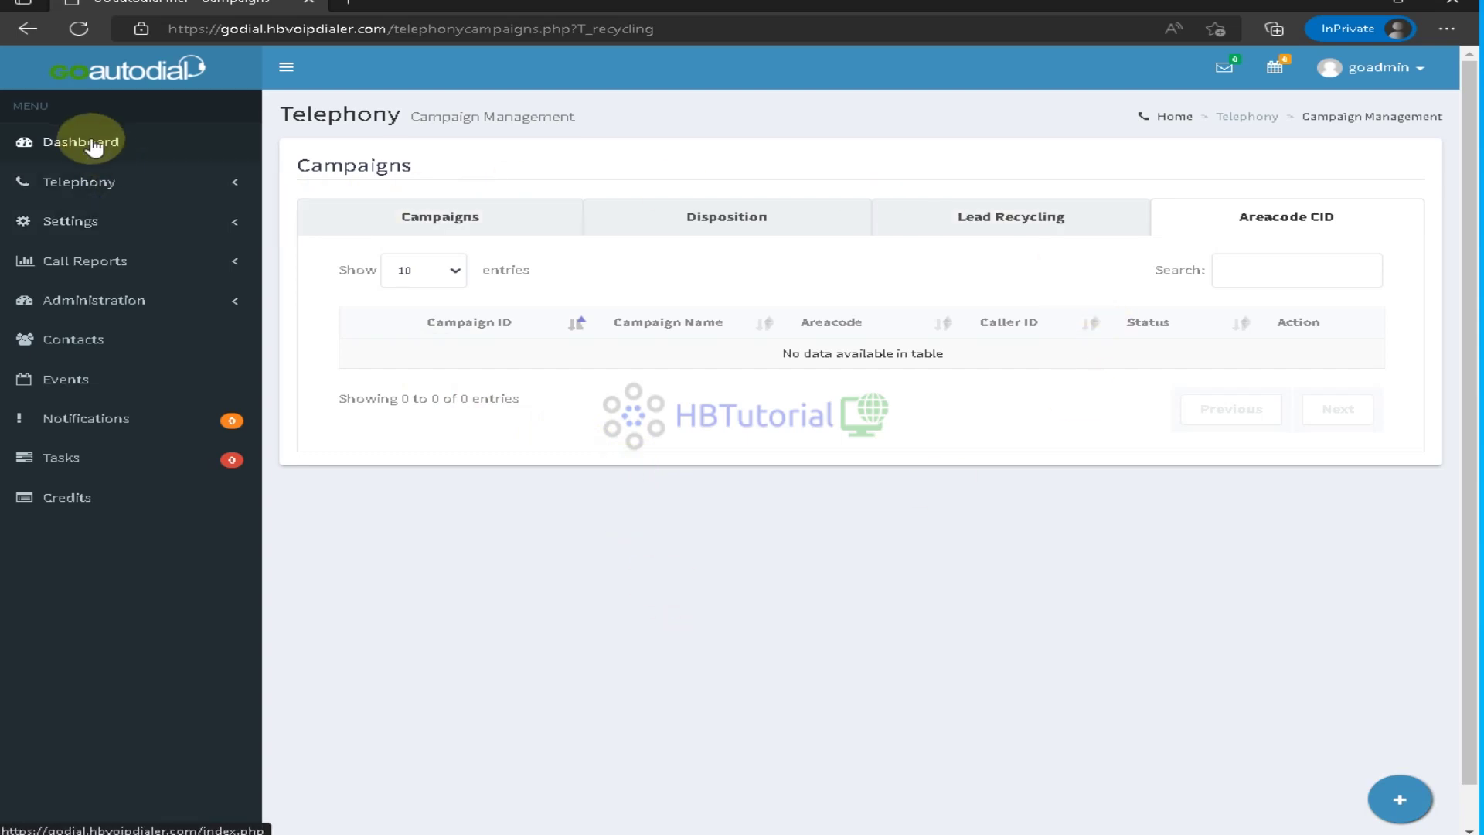
left_click(92, 187)
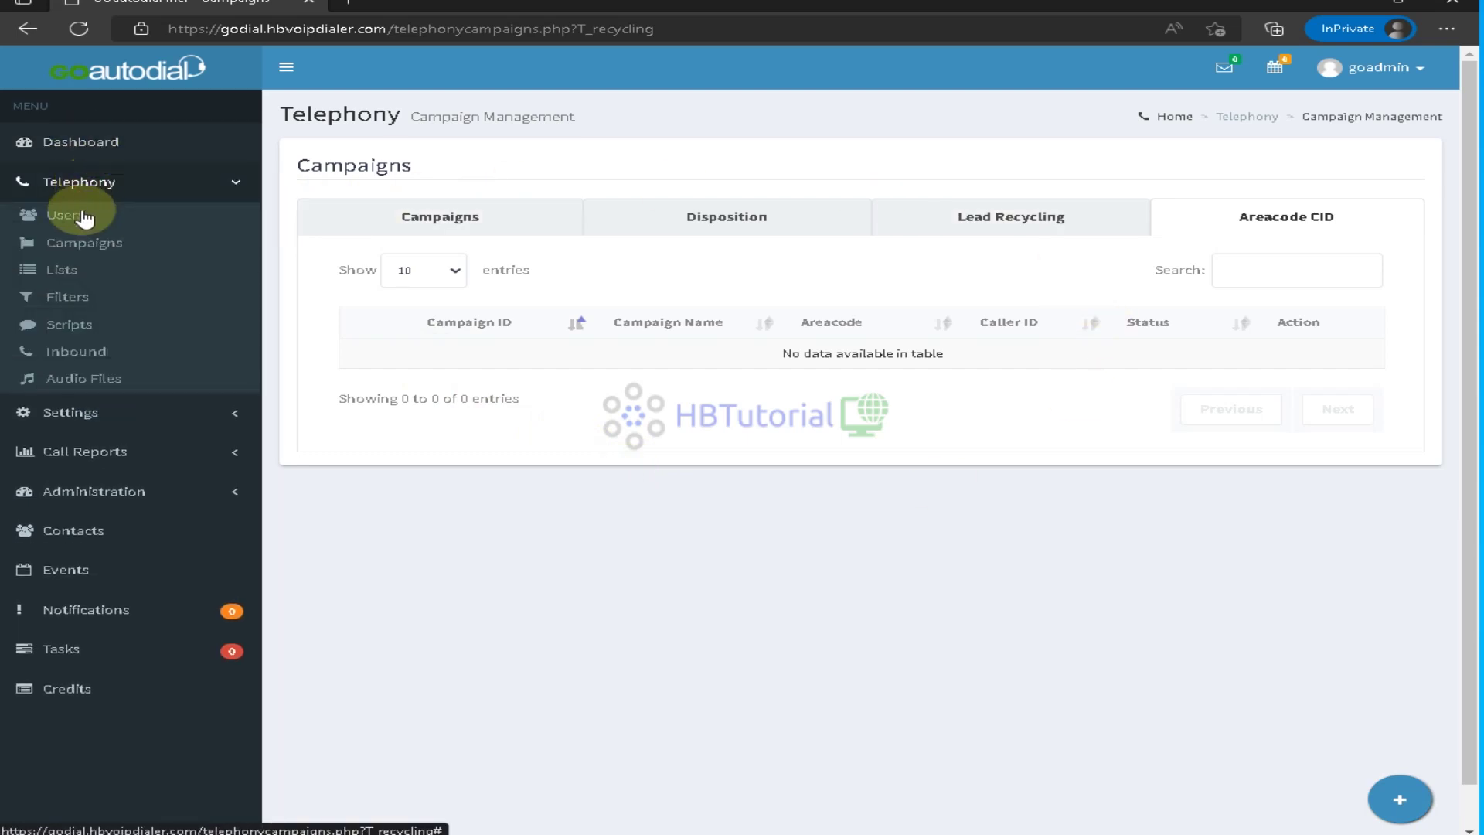
left_click(76, 247)
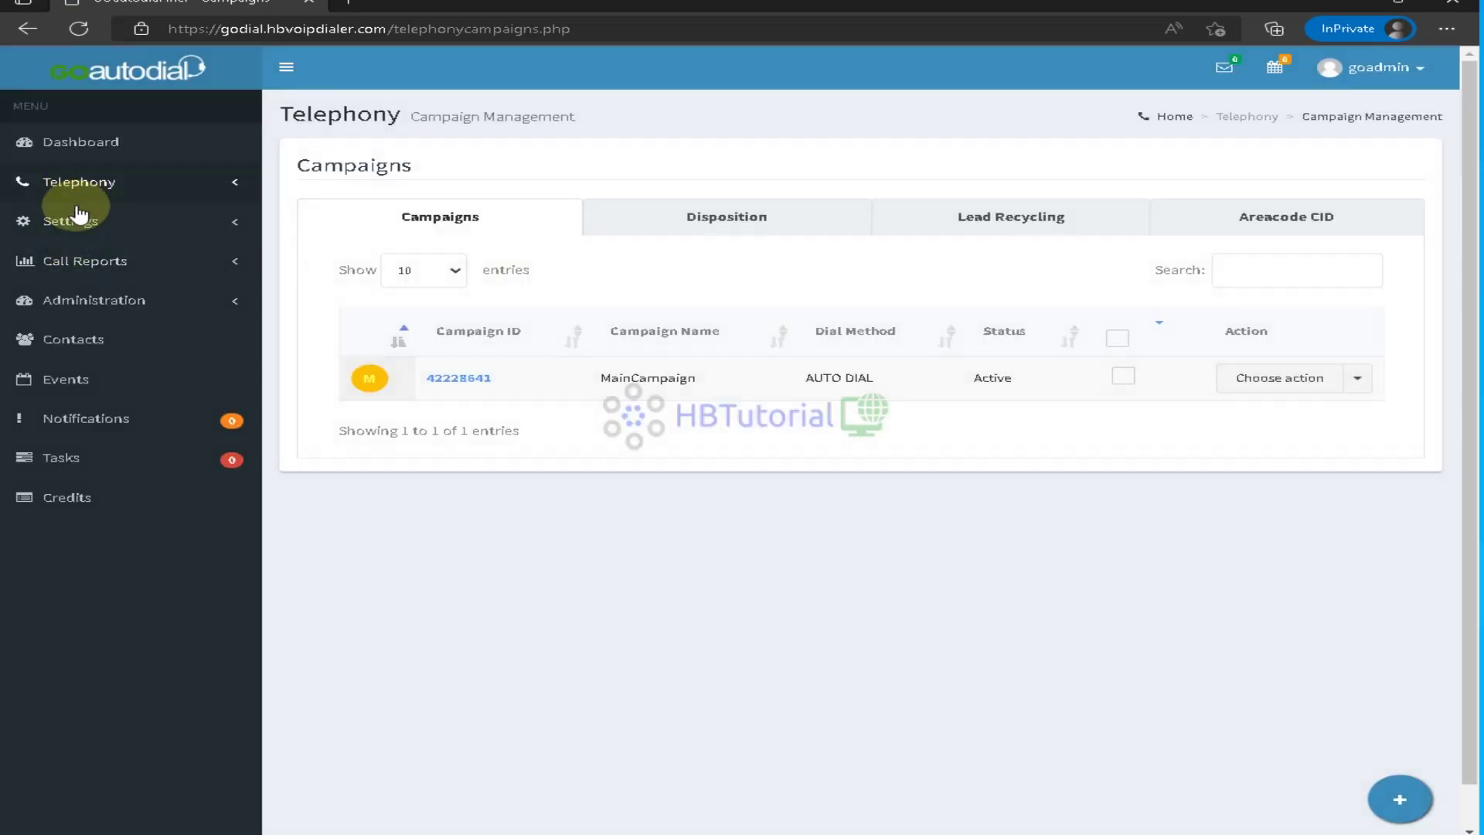
- Go to the Users list, then to Settings > User Groups
left_click(78, 184)
left_click(56, 220)
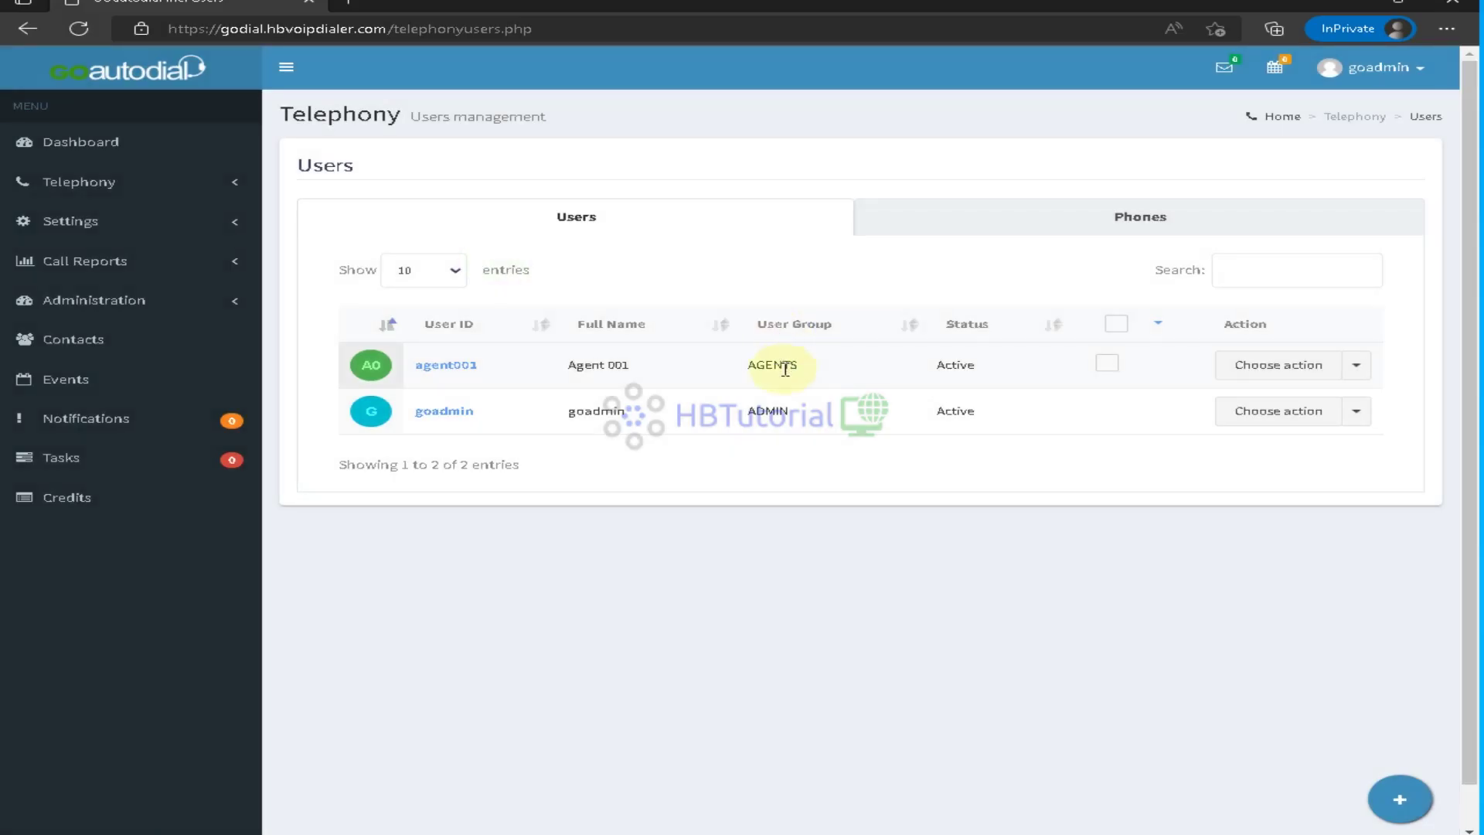
left_click(94, 303)
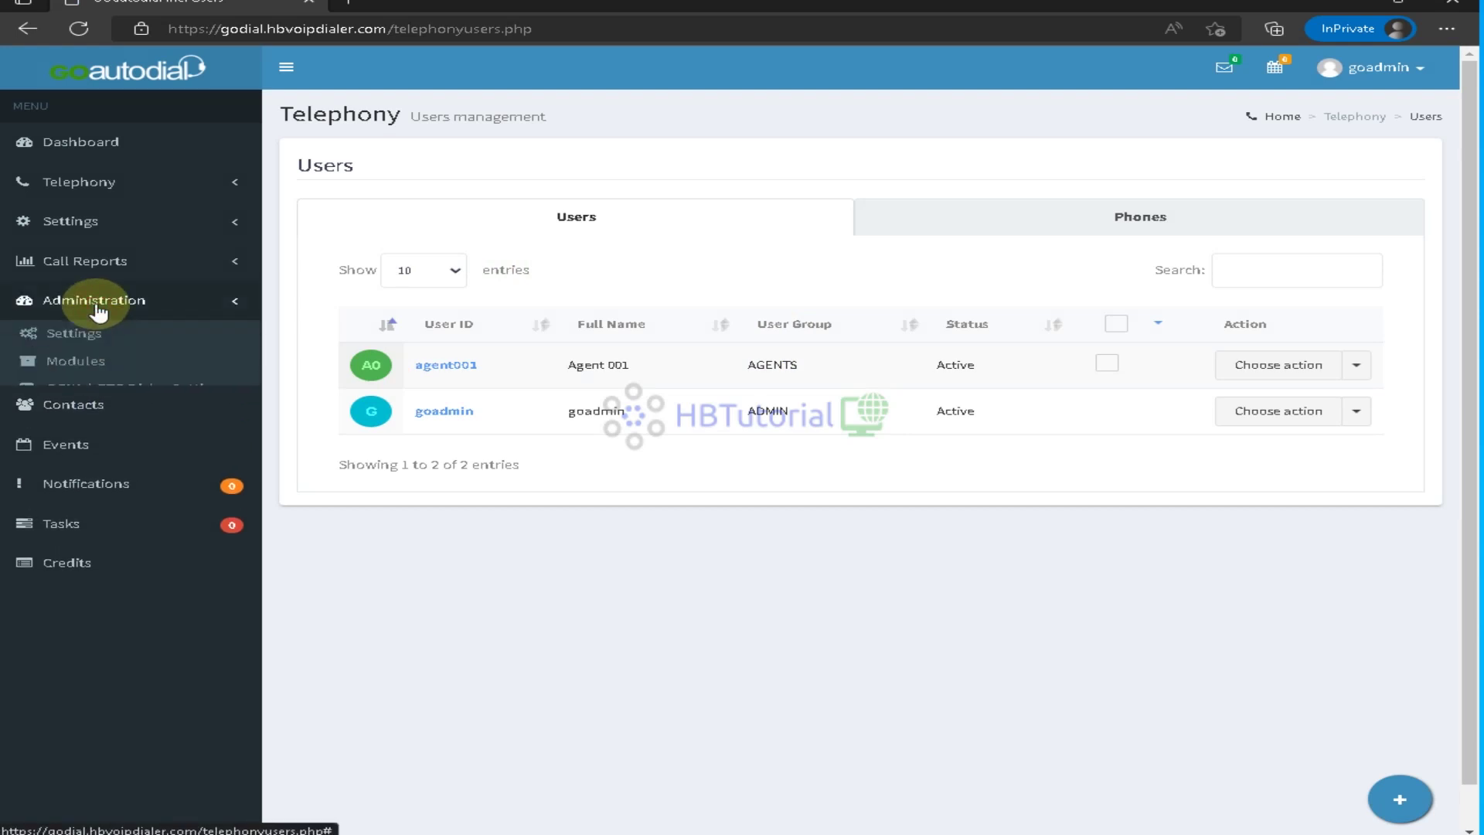
left_click(82, 224)
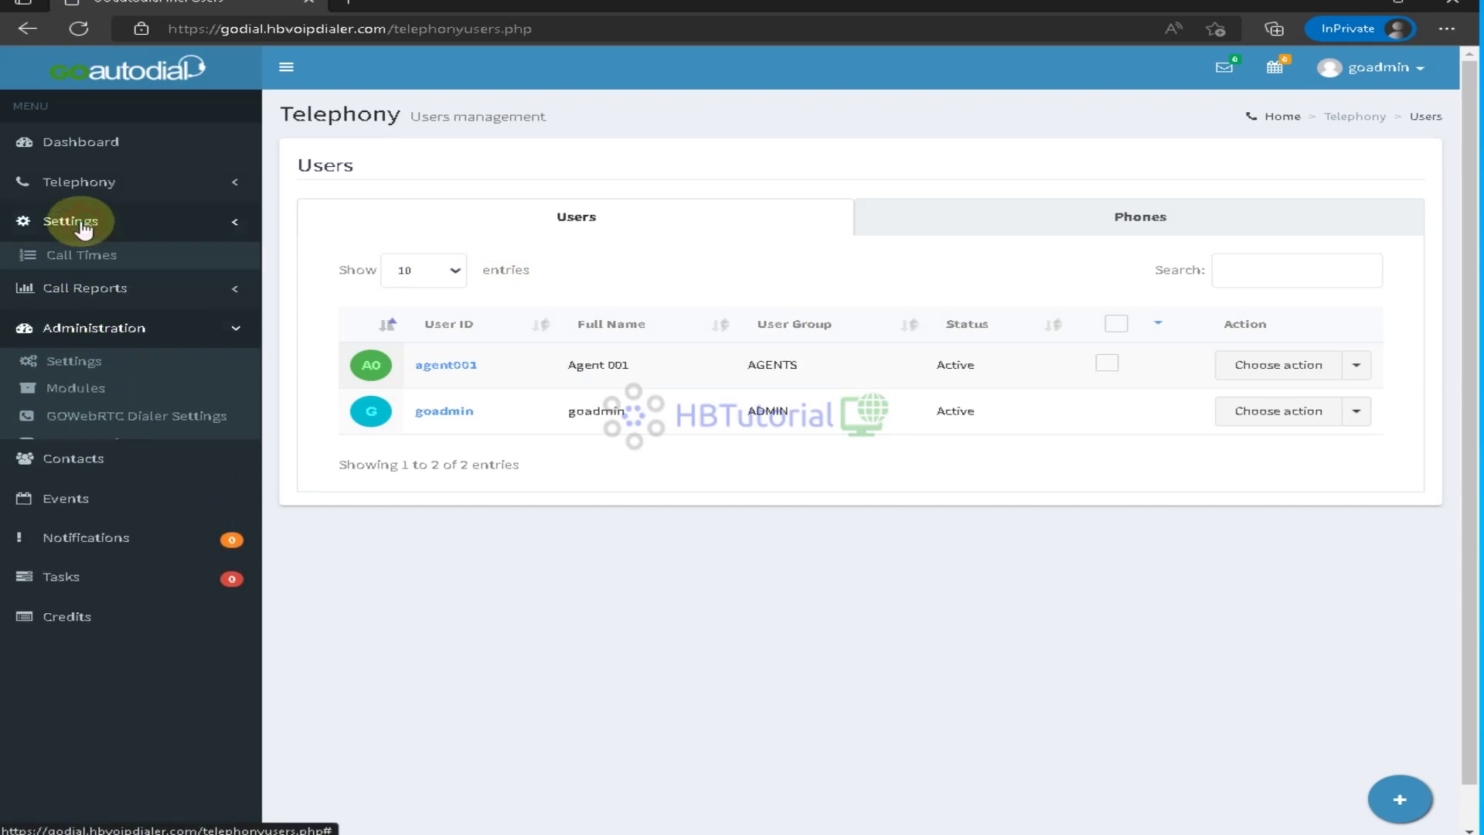
left_click(86, 313)
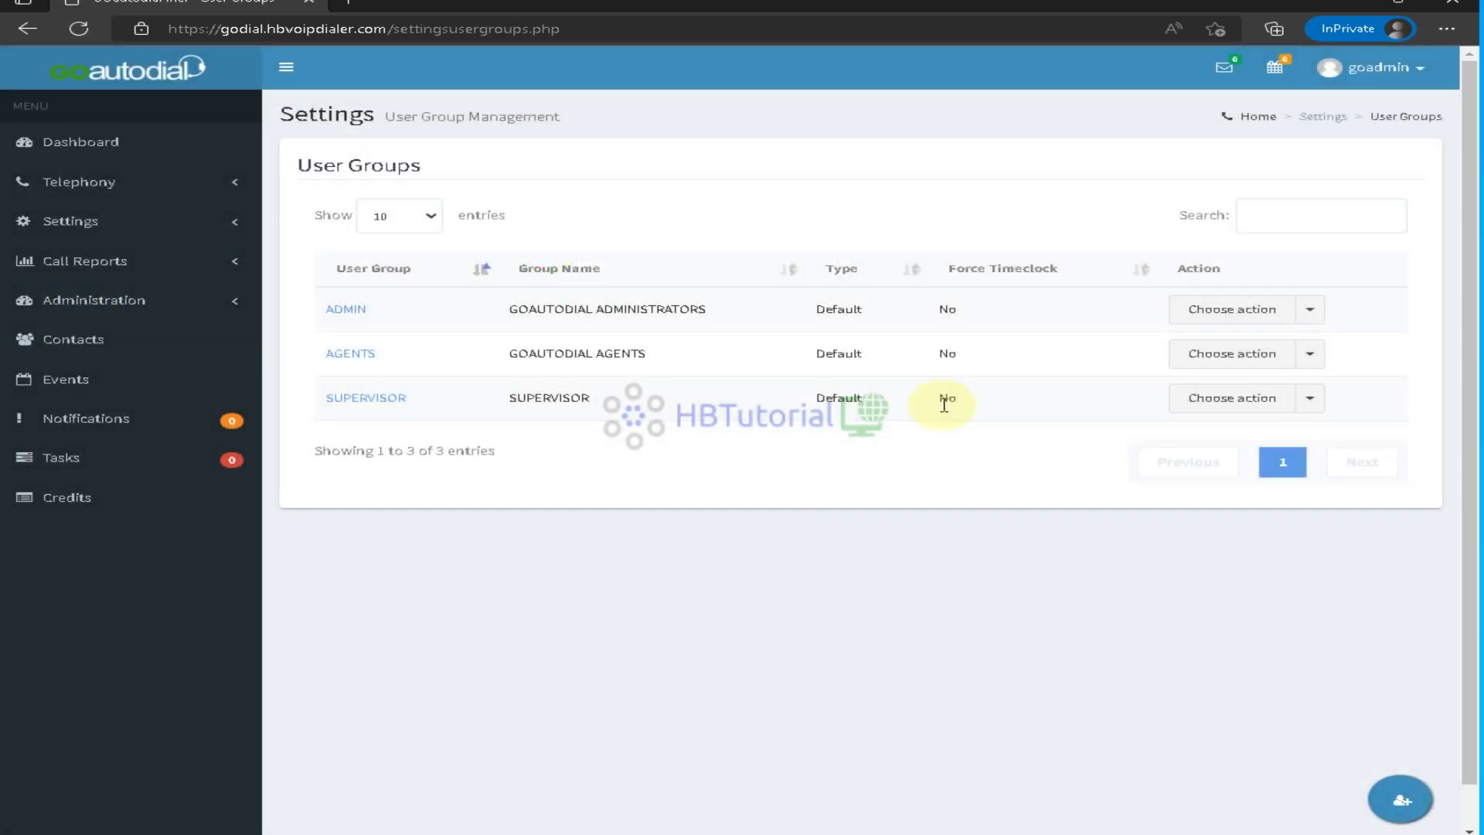
- Restrict the AGENTS group's campaign access to MainCampaign only and save it
left_click(1237, 362)
left_click(1232, 391)
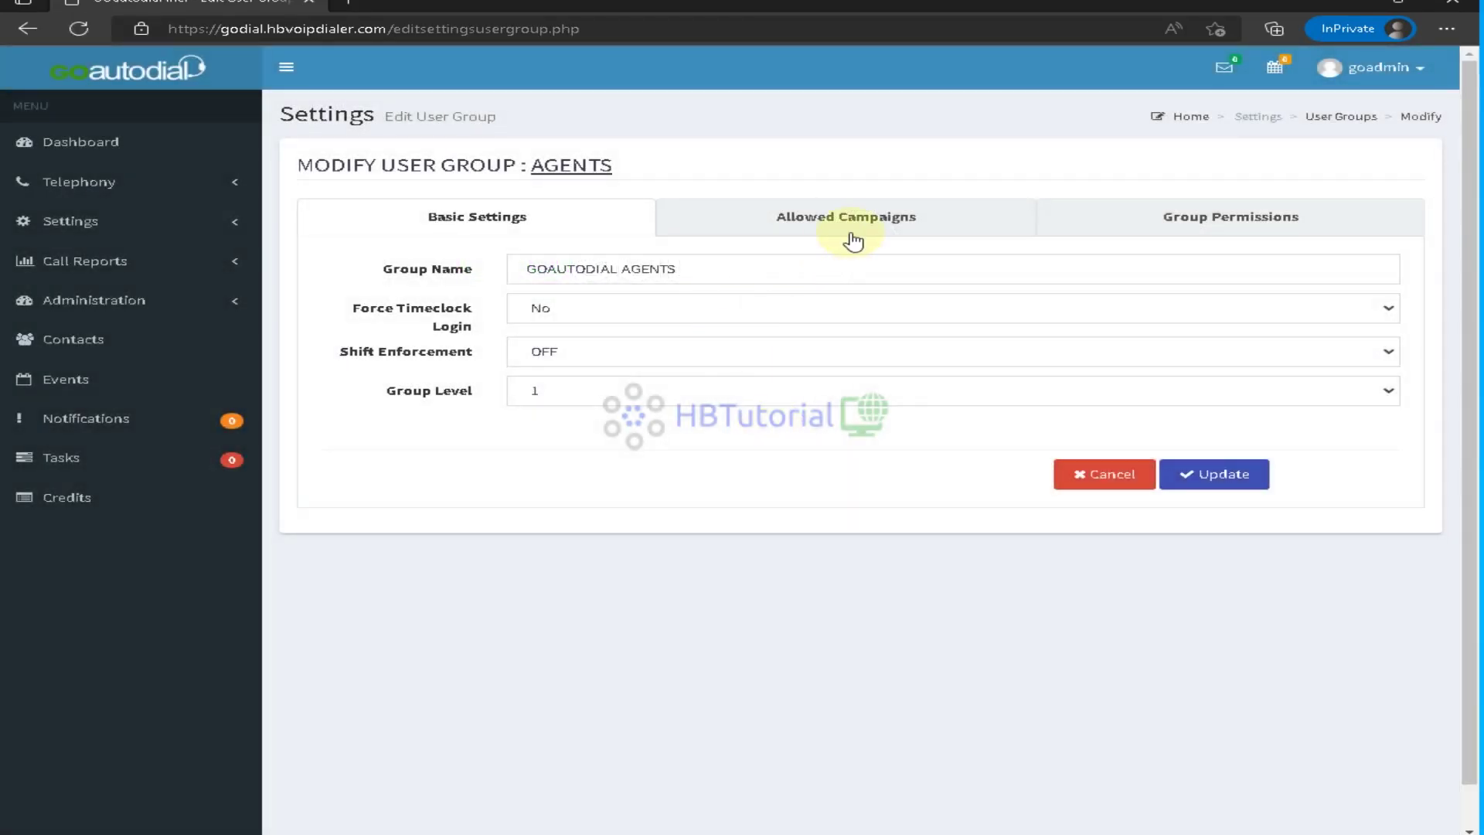
left_click(855, 232)
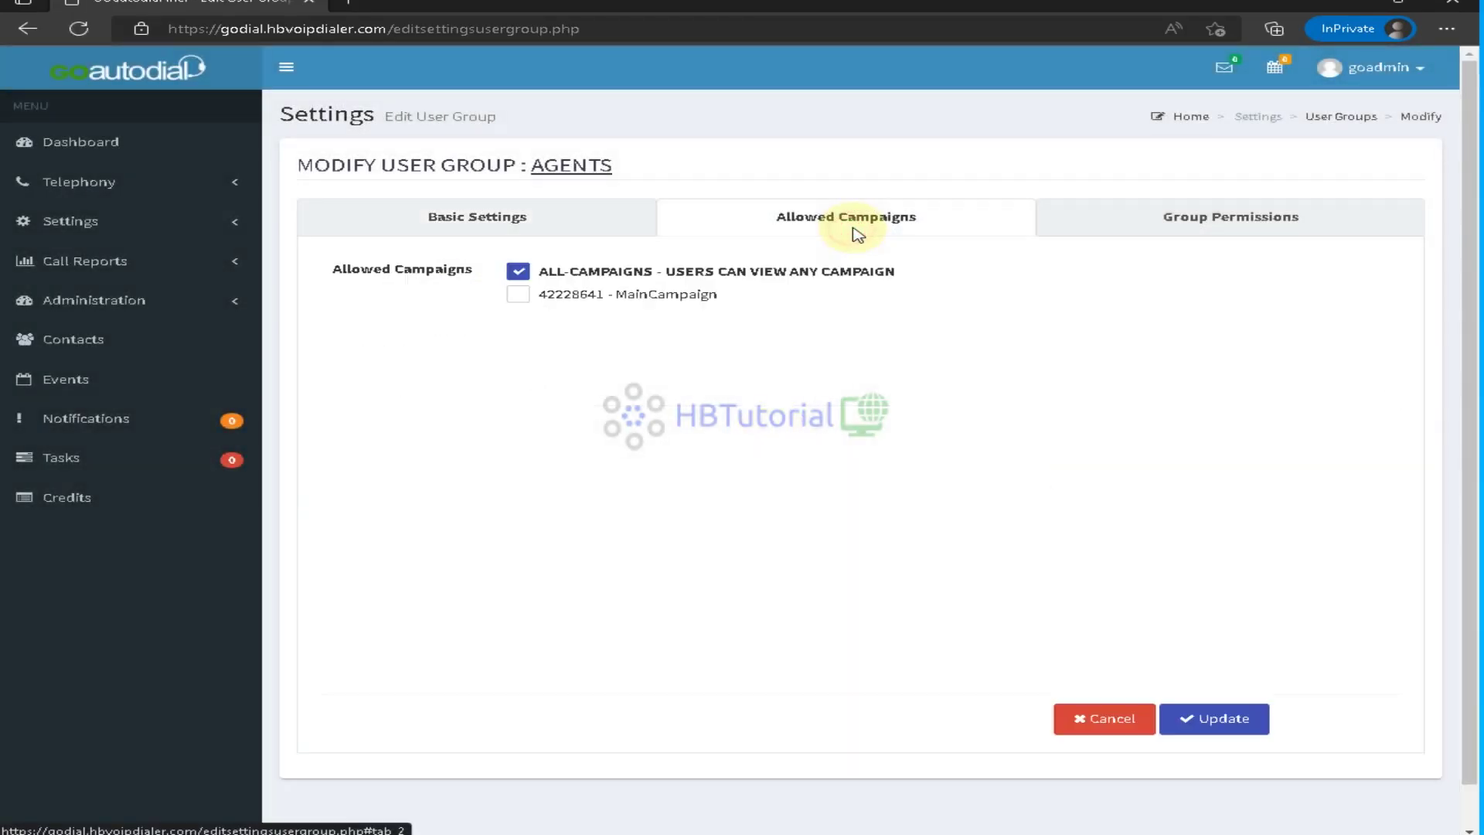
left_click(522, 275)
left_click(518, 294)
left_click(1227, 721)
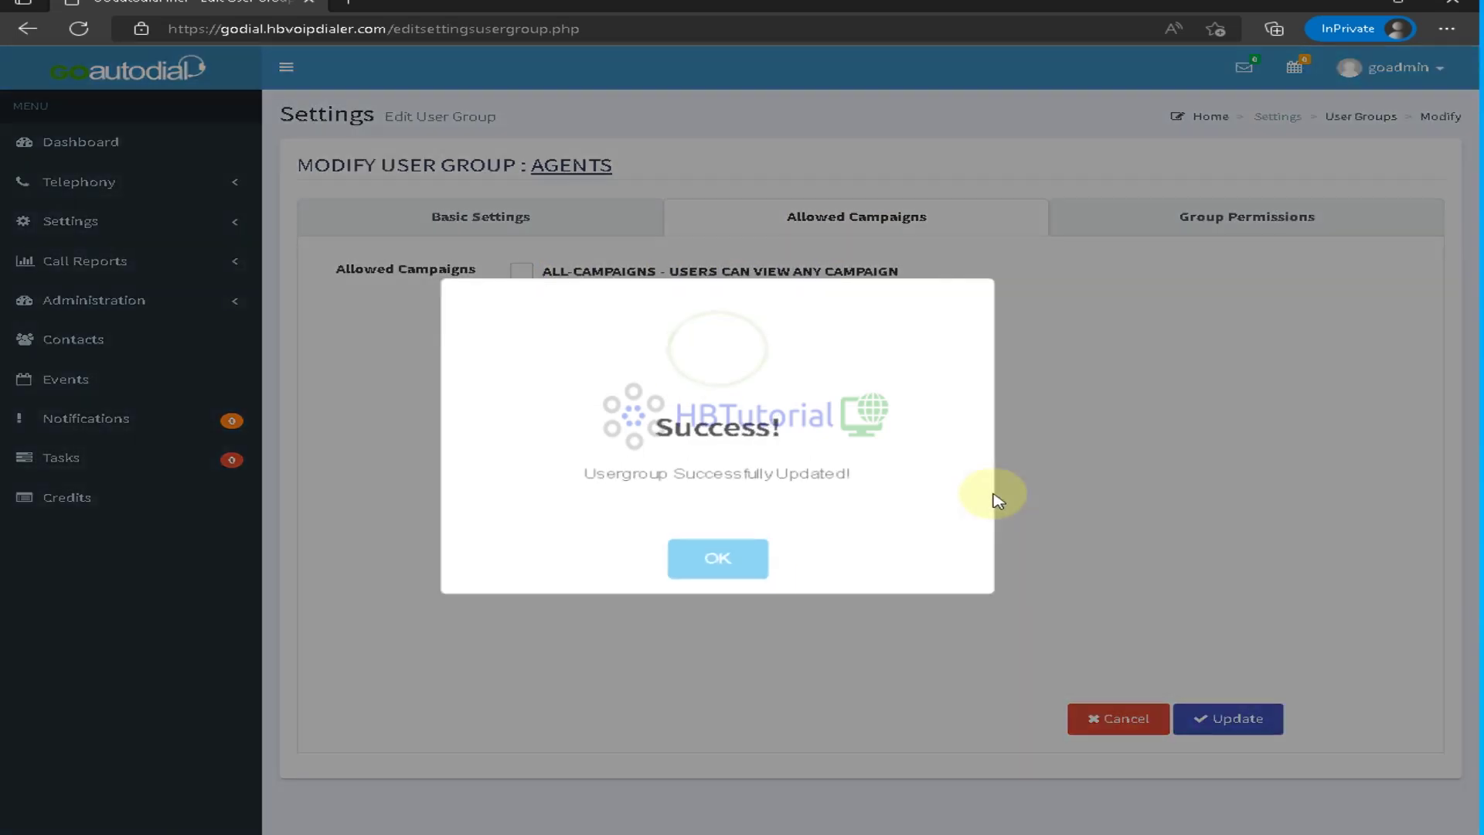
left_click(748, 570)
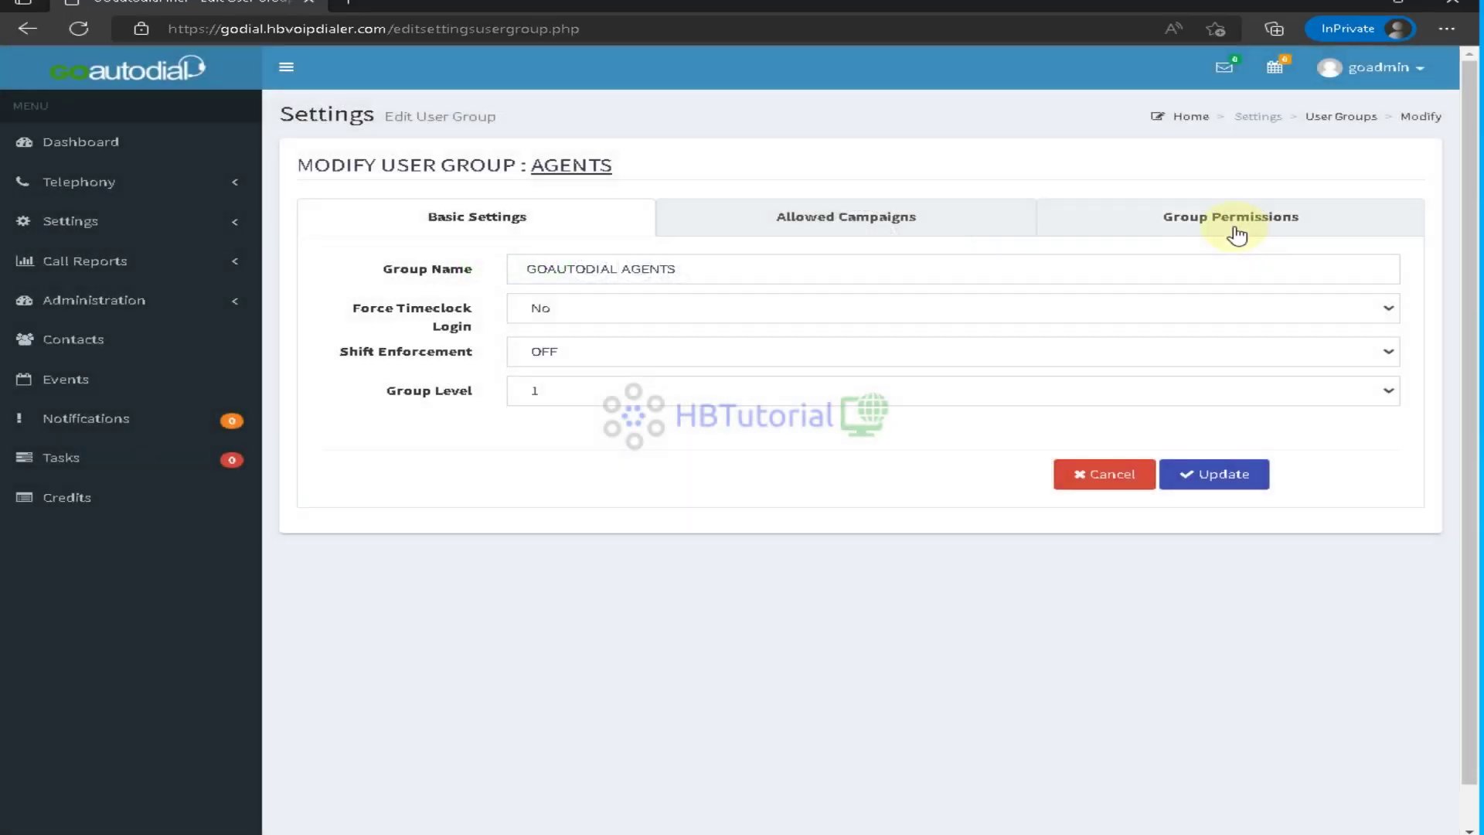
- Review the AGENTS group permissions, then return to the admin Dashboard
left_click(1230, 221)
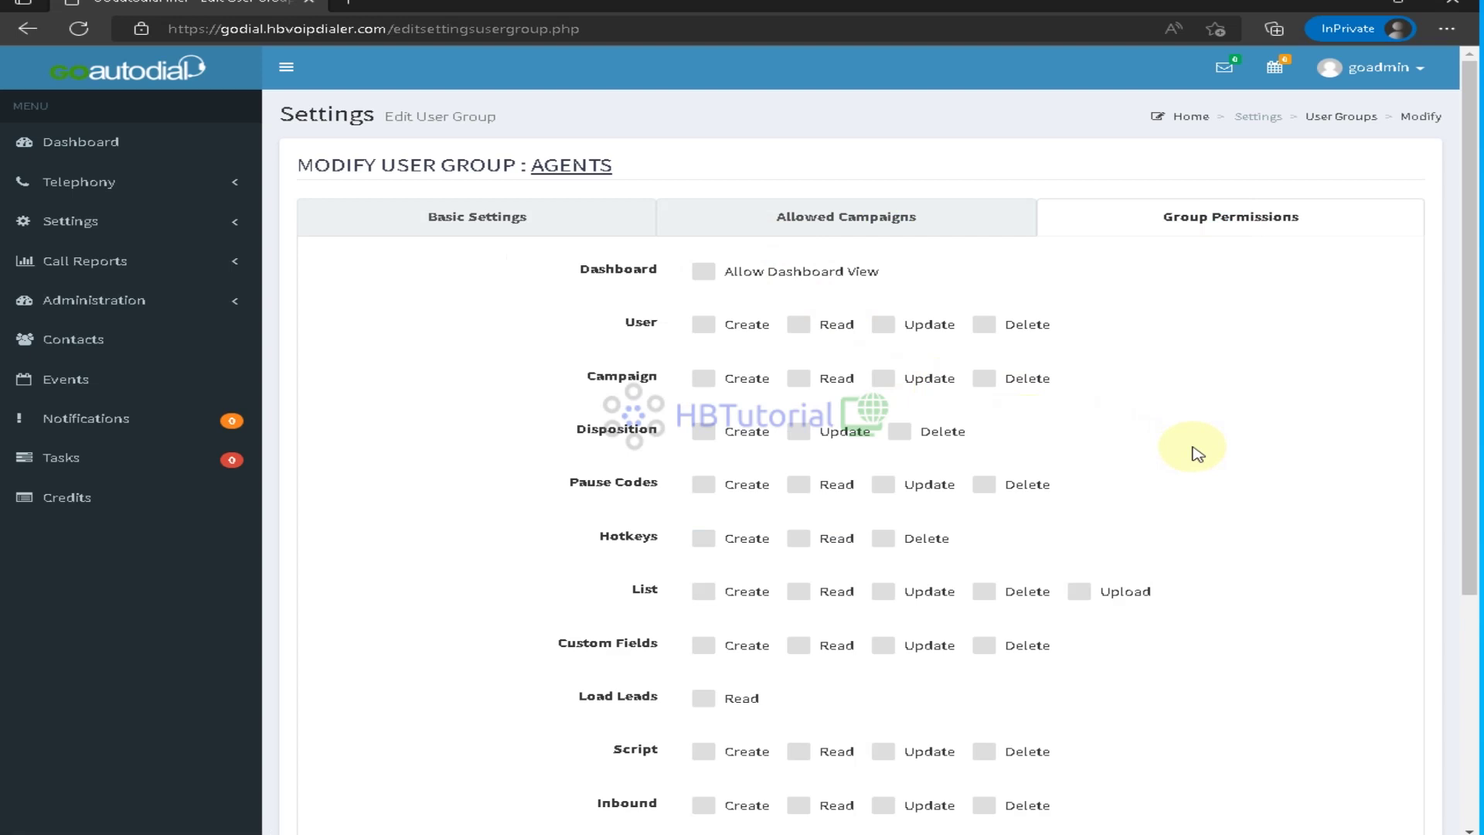
scroll(1197, 452, "down", 5)
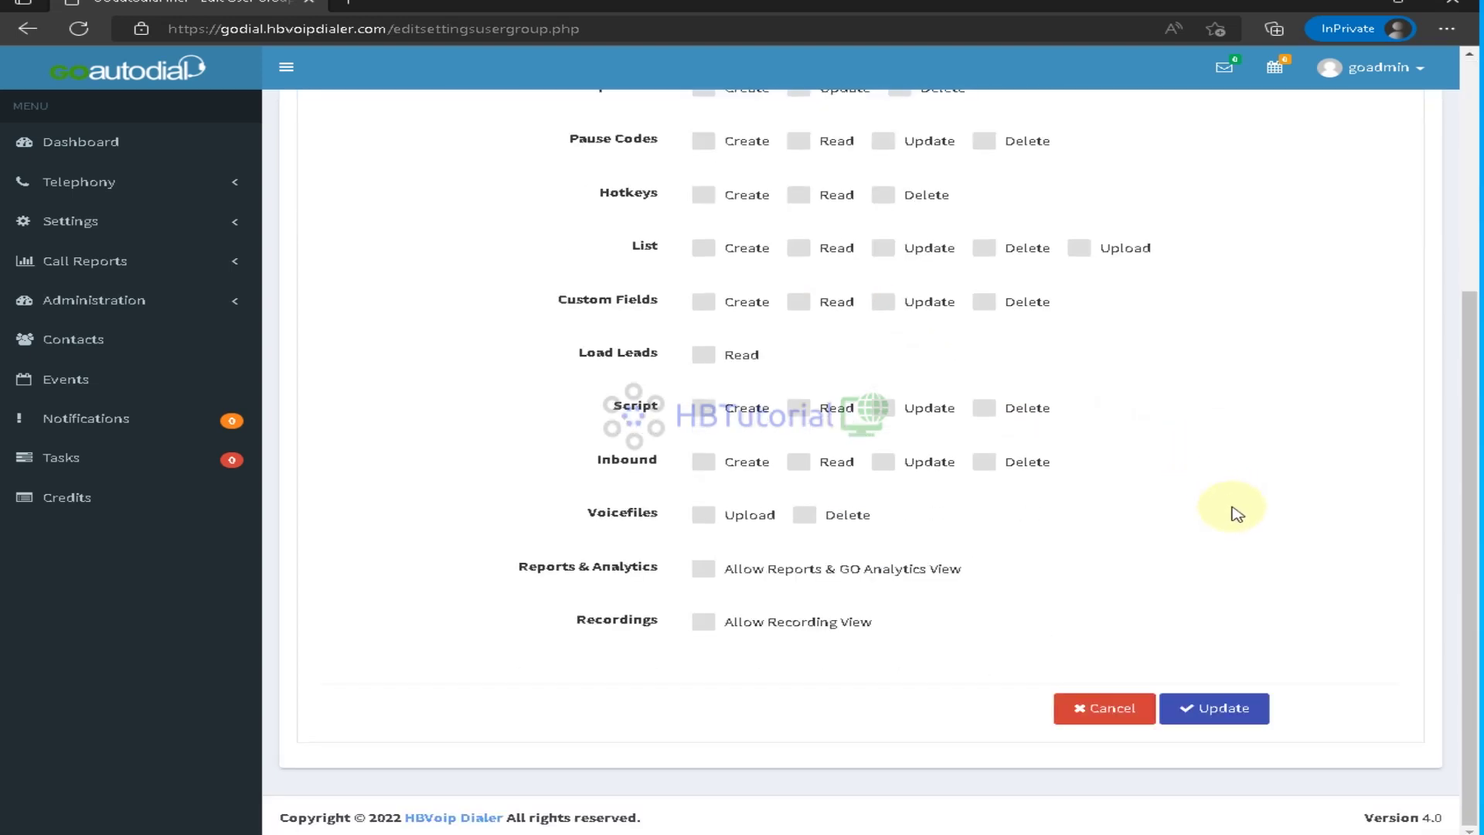
scroll(1237, 511, "up", 5)
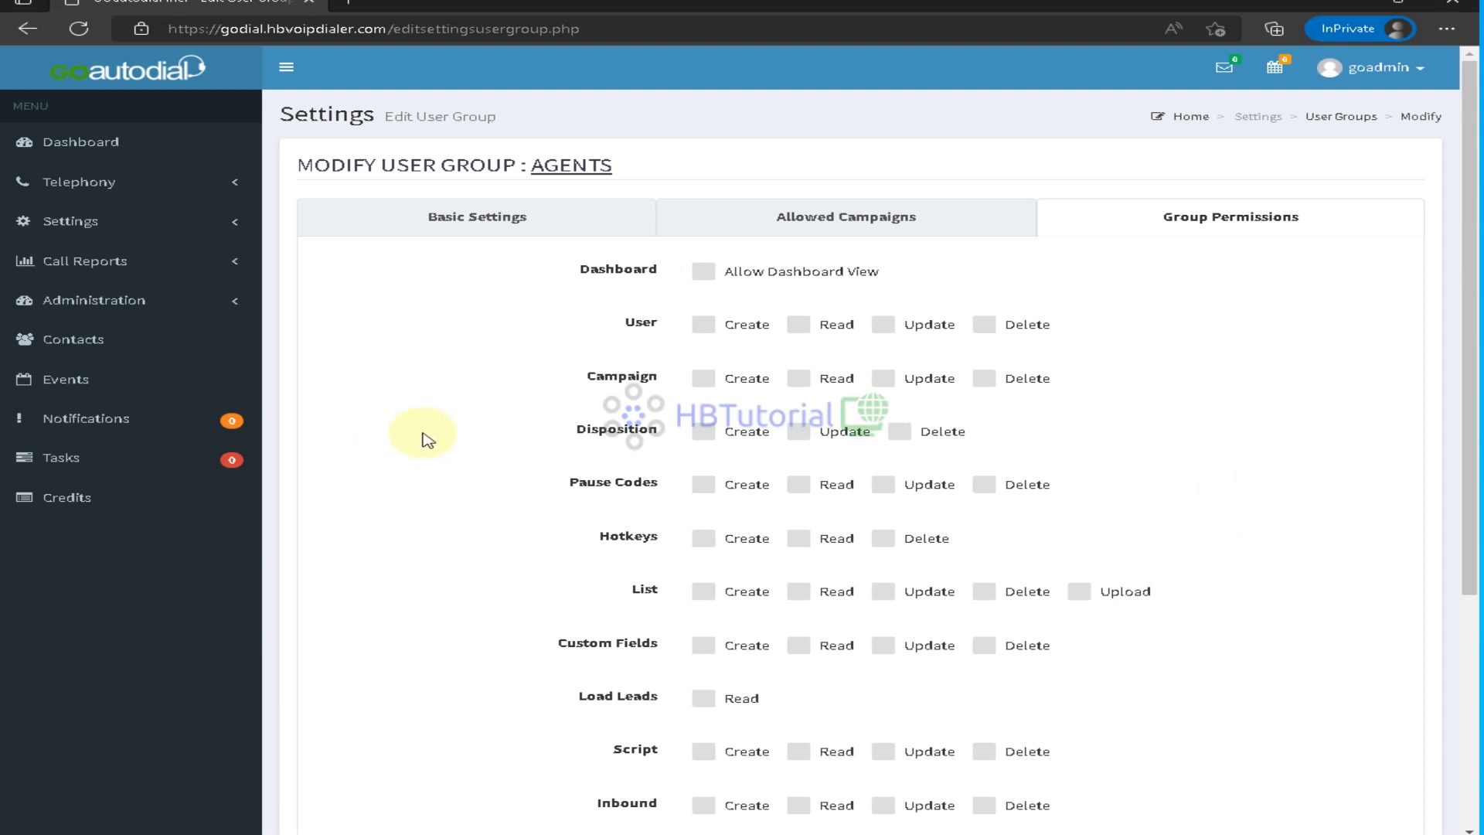
left_click(97, 142)
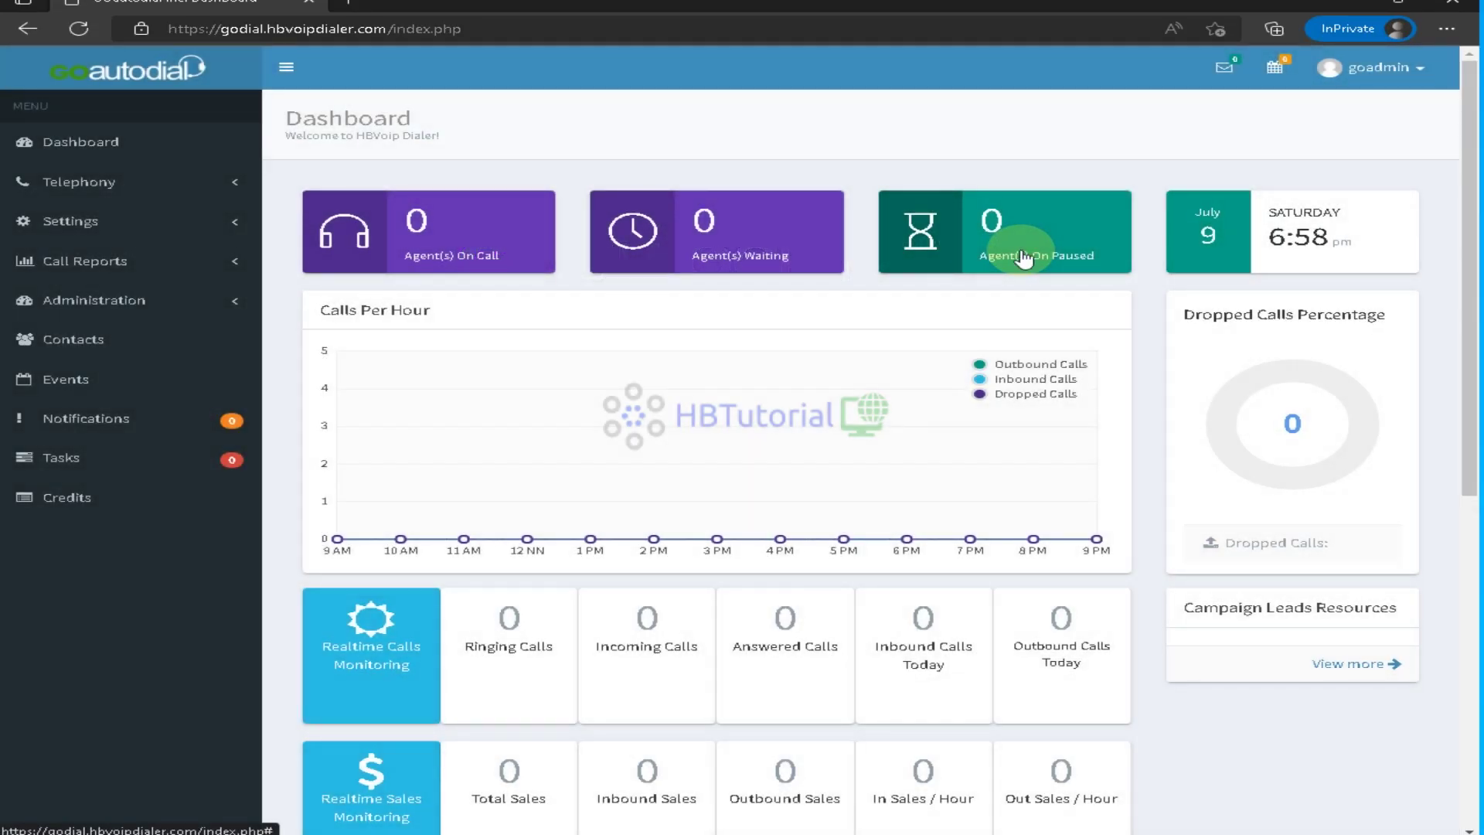
- Open a new Edge window and go to godial.hbvoipdialer.com
left_click(1446, 31)
left_click(696, 29)
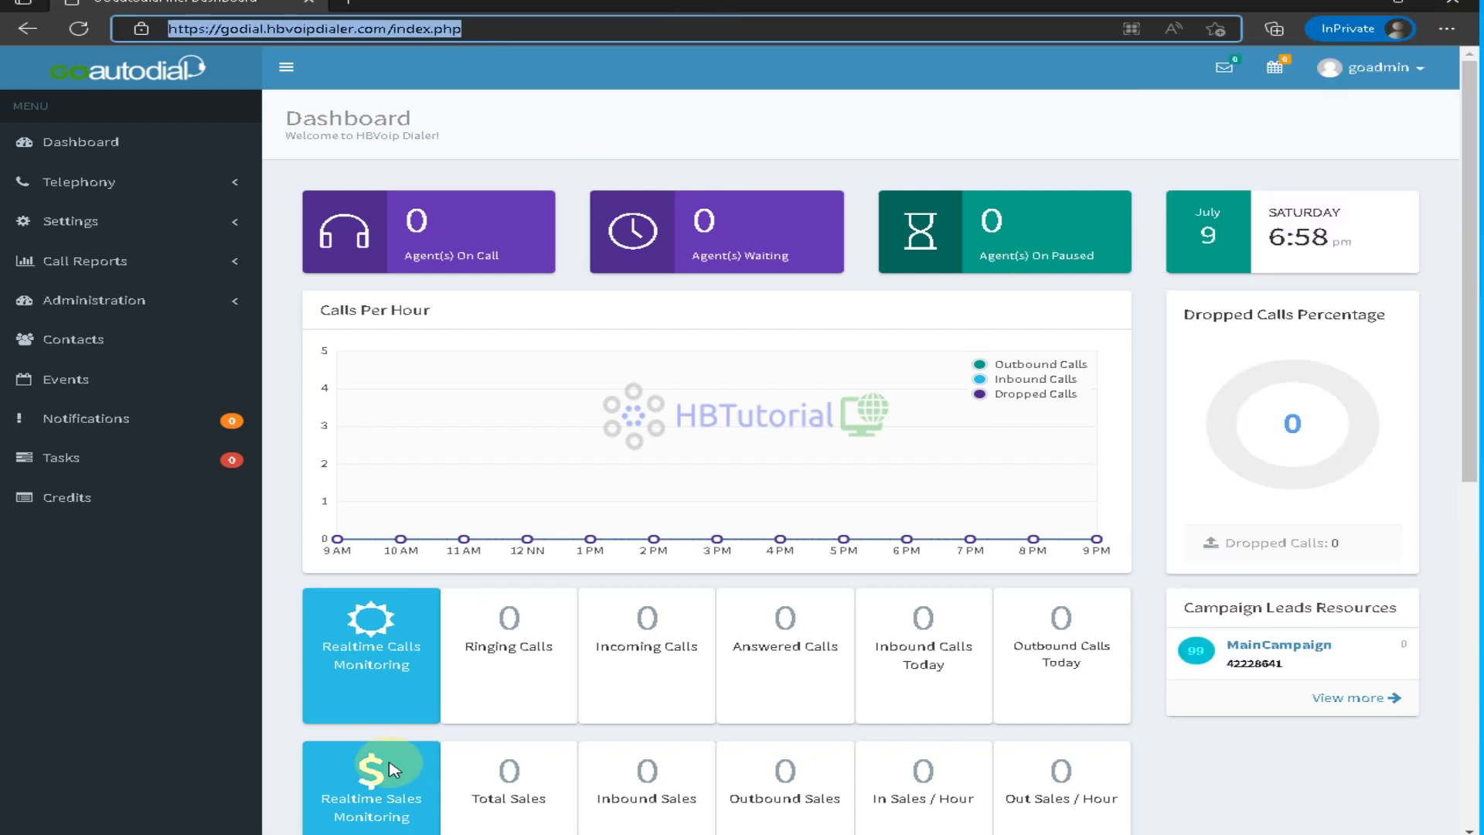
right_click(310, 833)
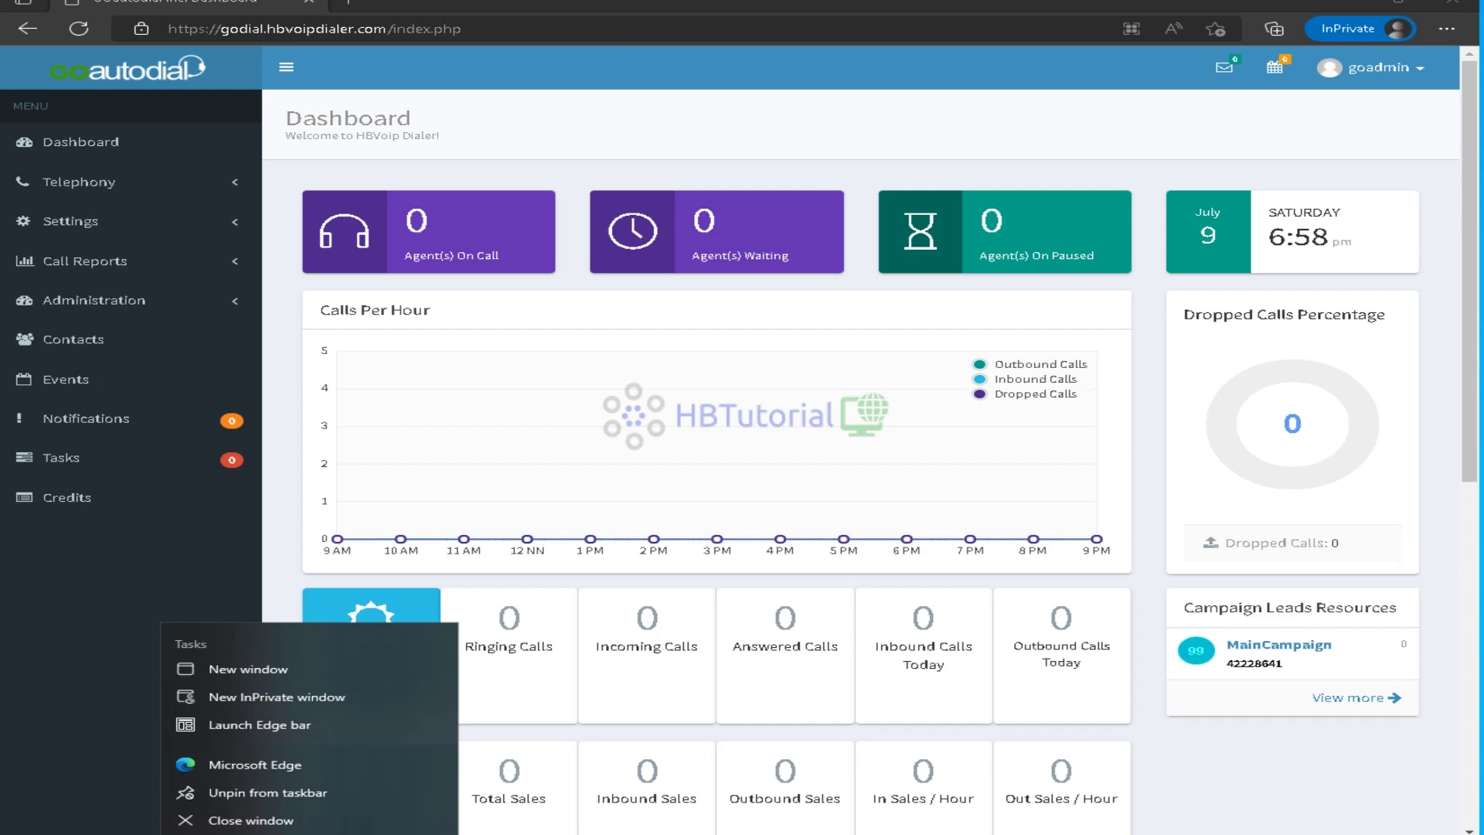
left_click(251, 767)
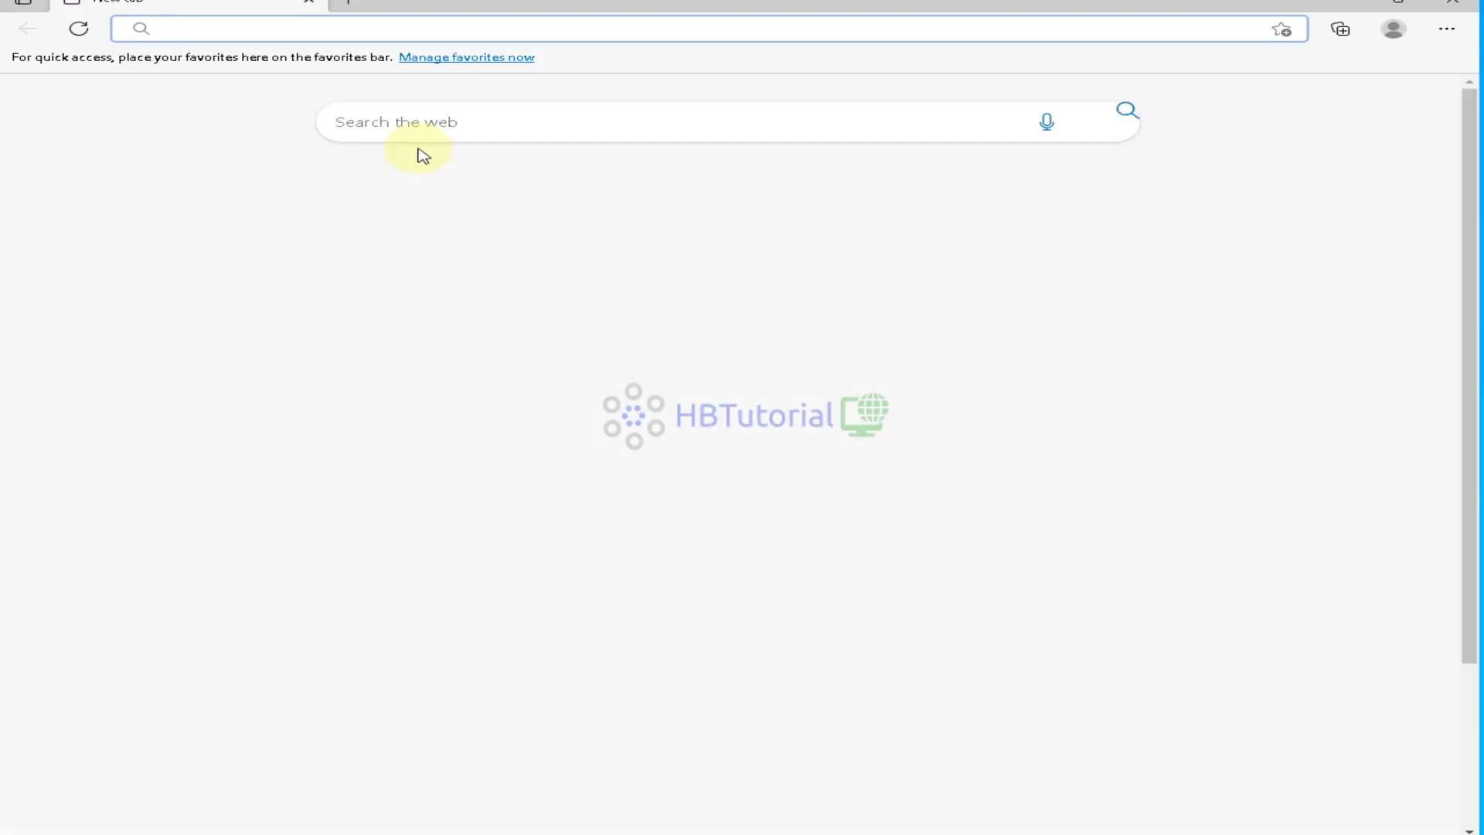
type("go")
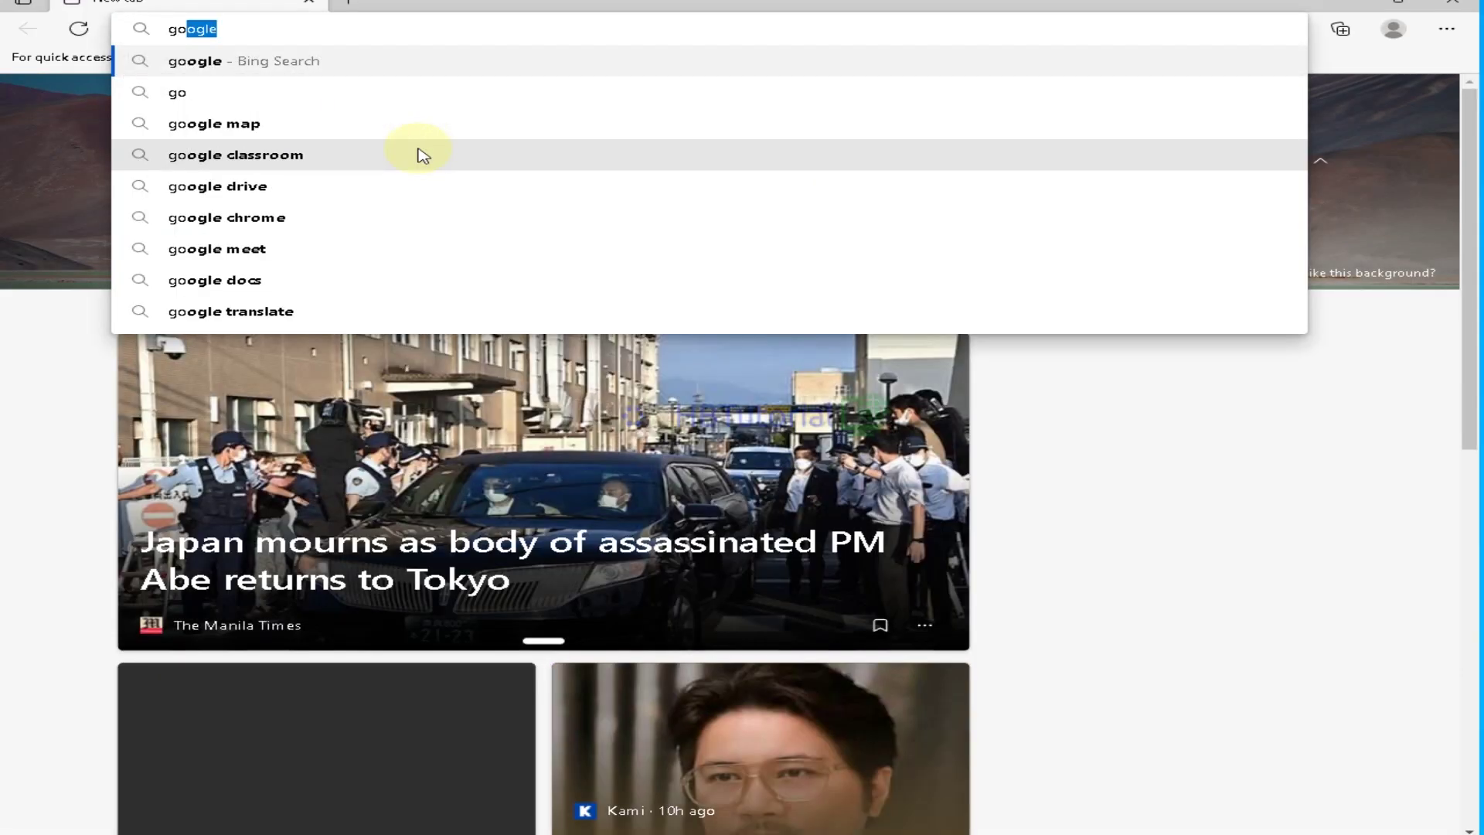
type("dial.")
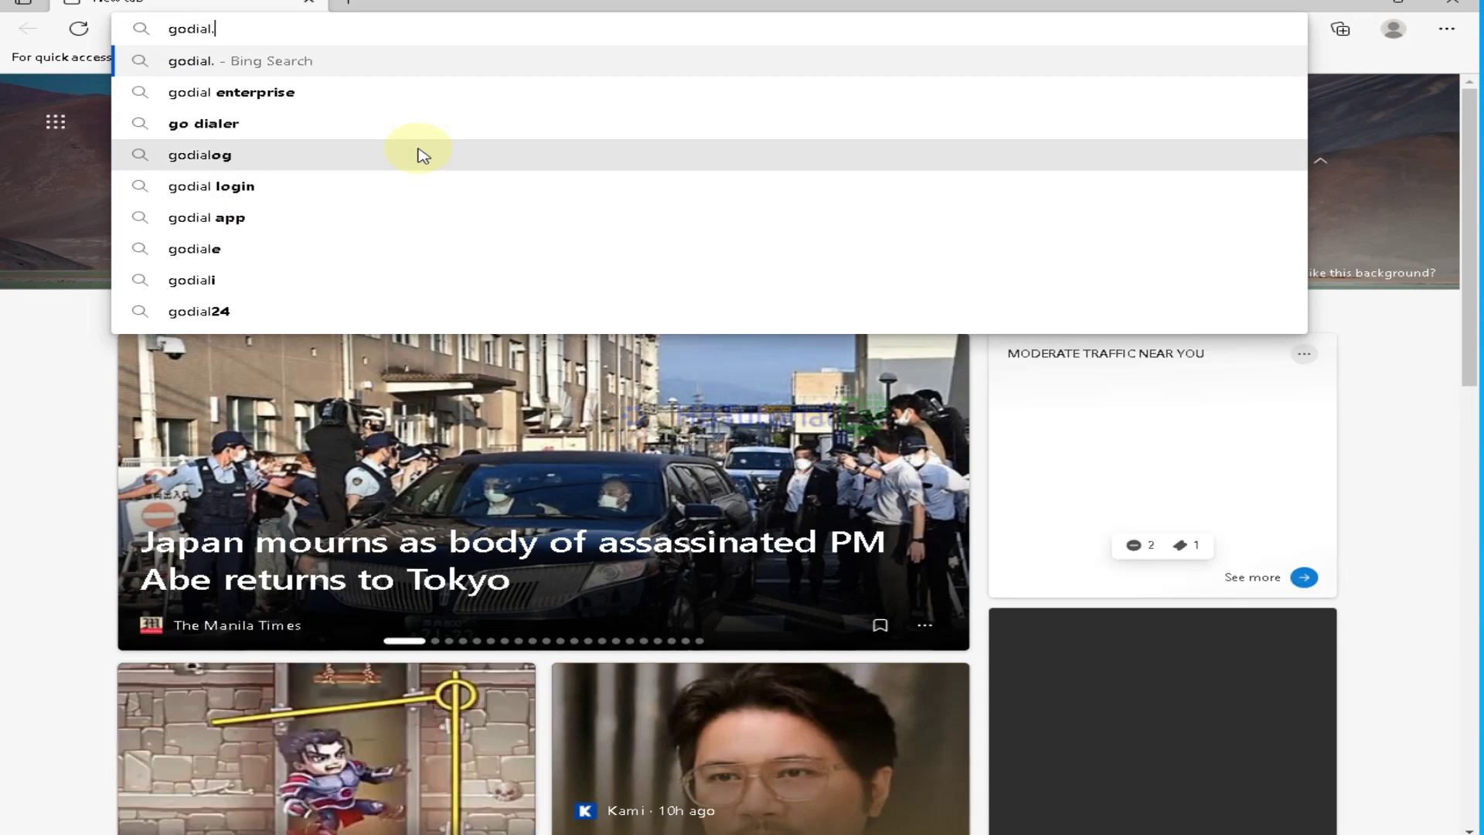
type("hbvoip")
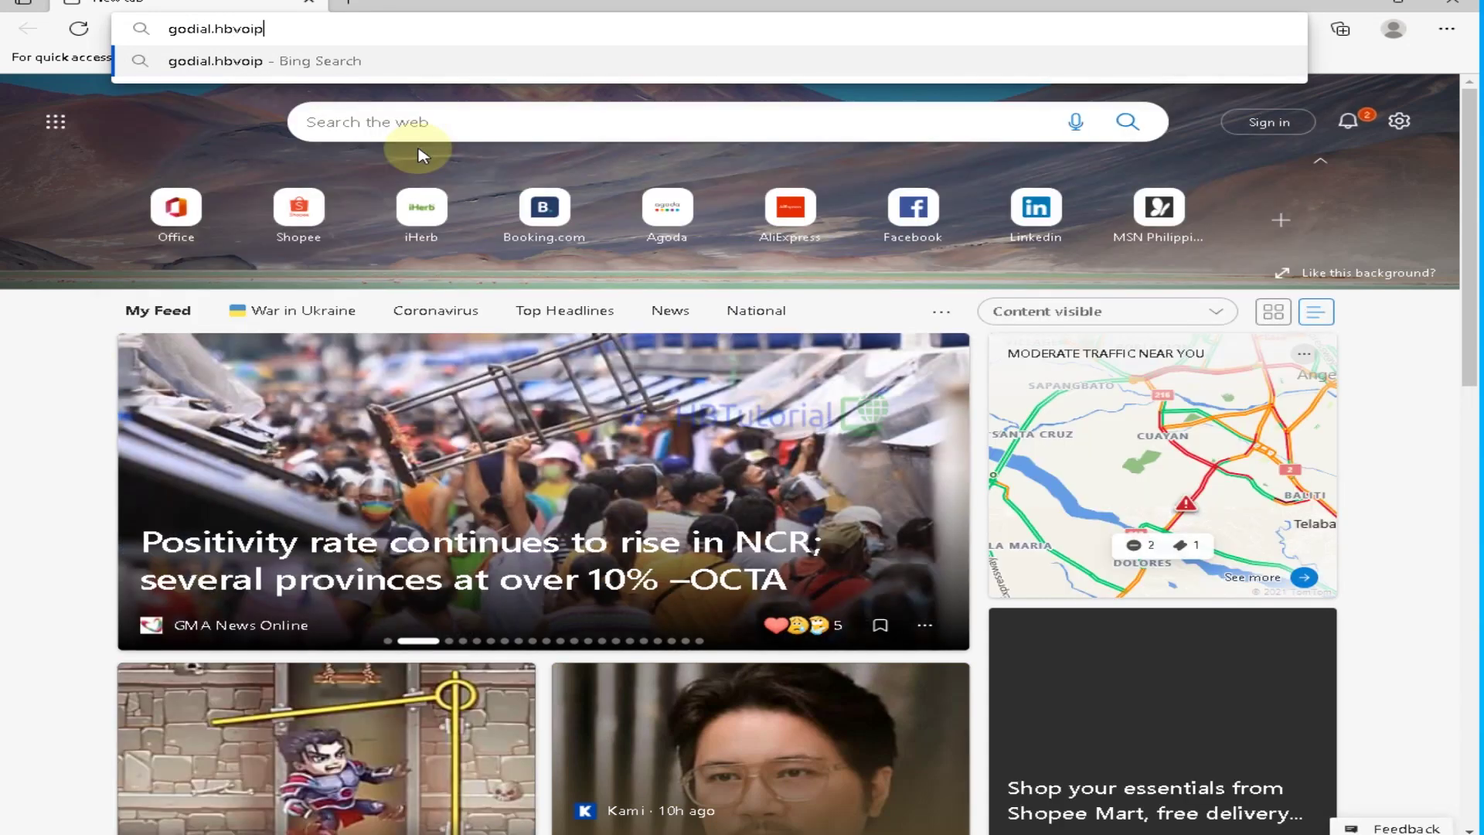
type("dialer.com")
key("Return")
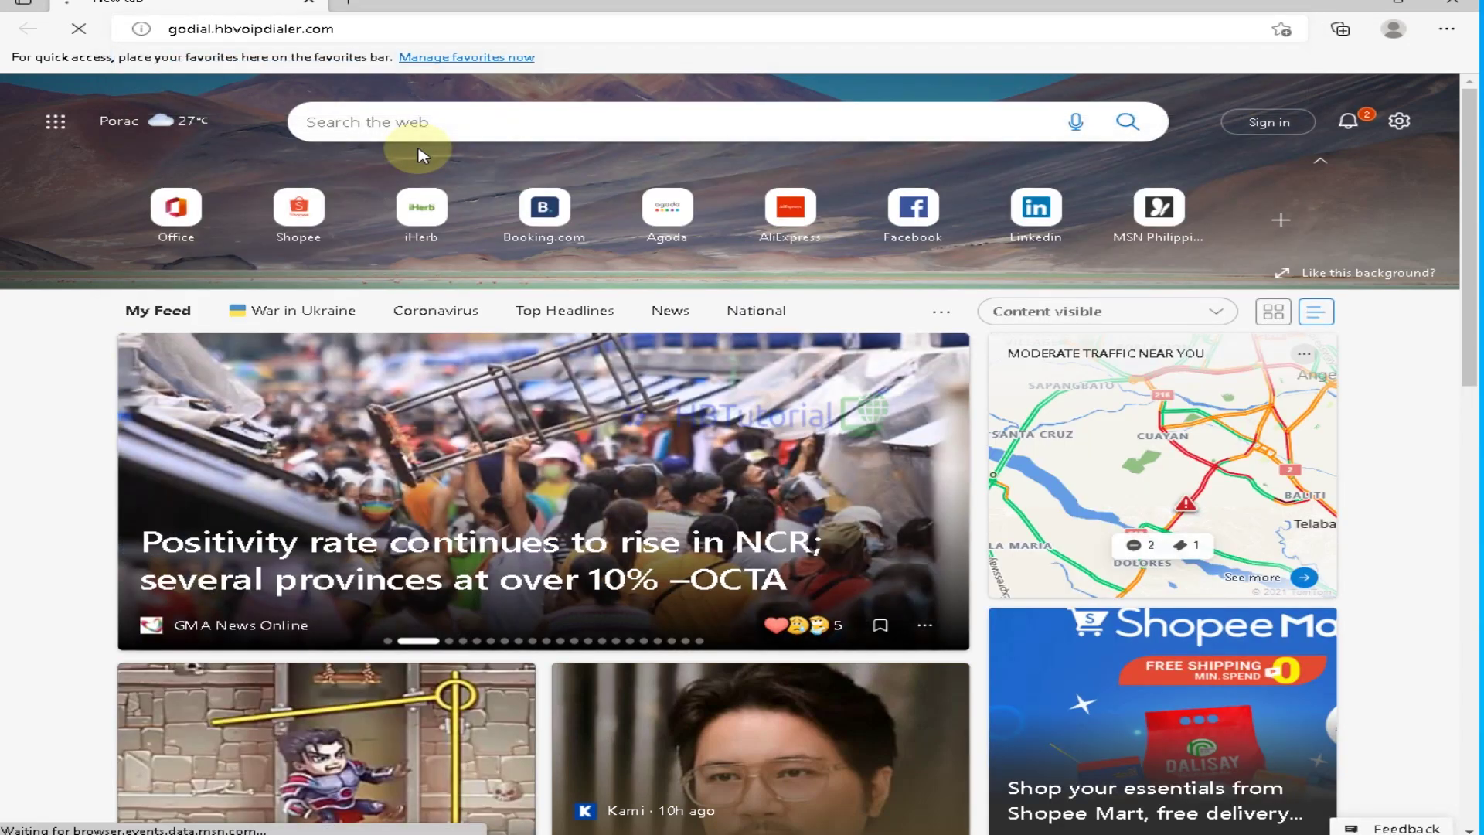
left_click(374, 31)
double_click(398, 33)
left_click(419, 34)
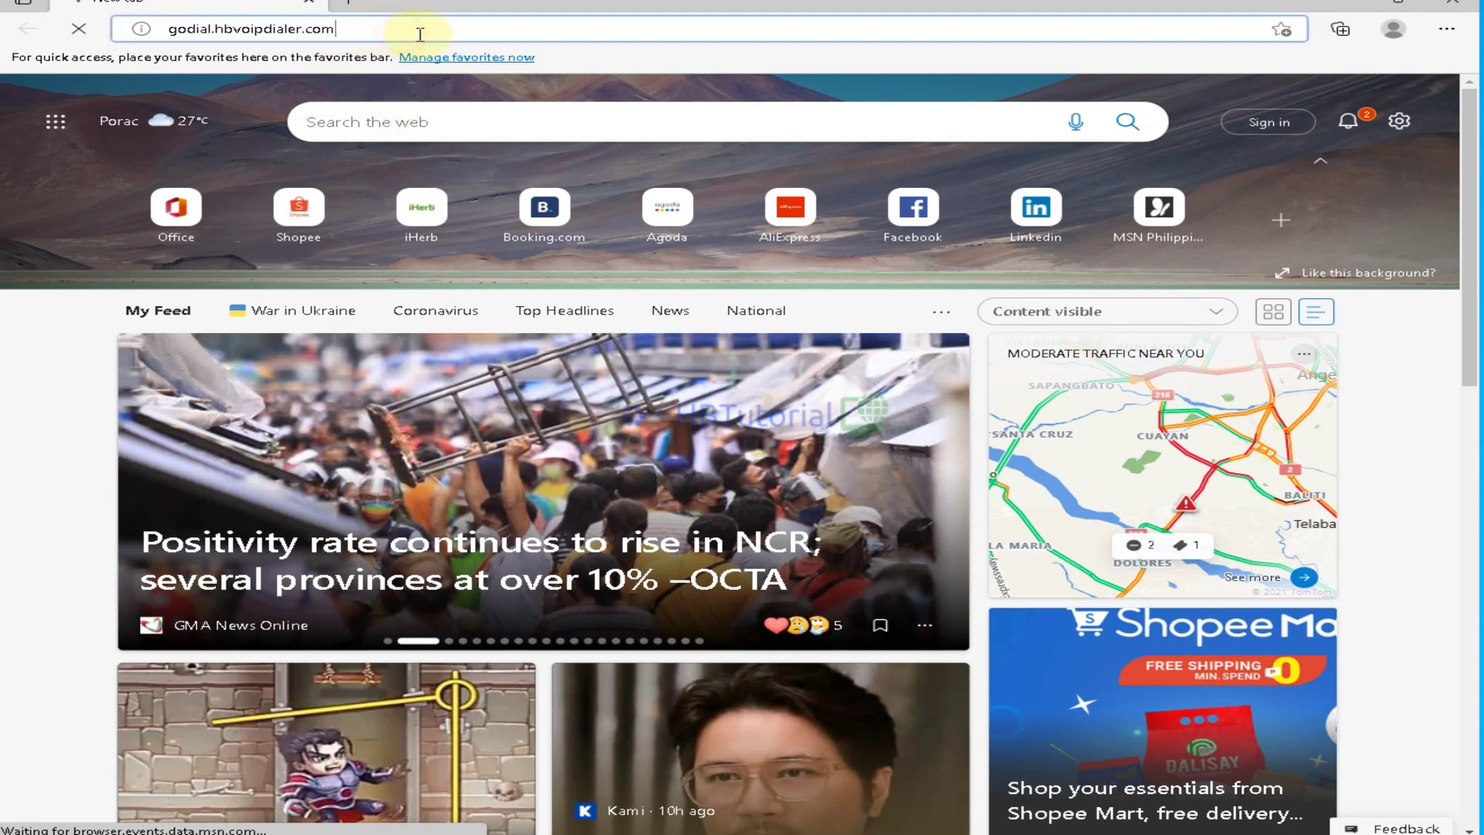
left_click(172, 31)
type("https")
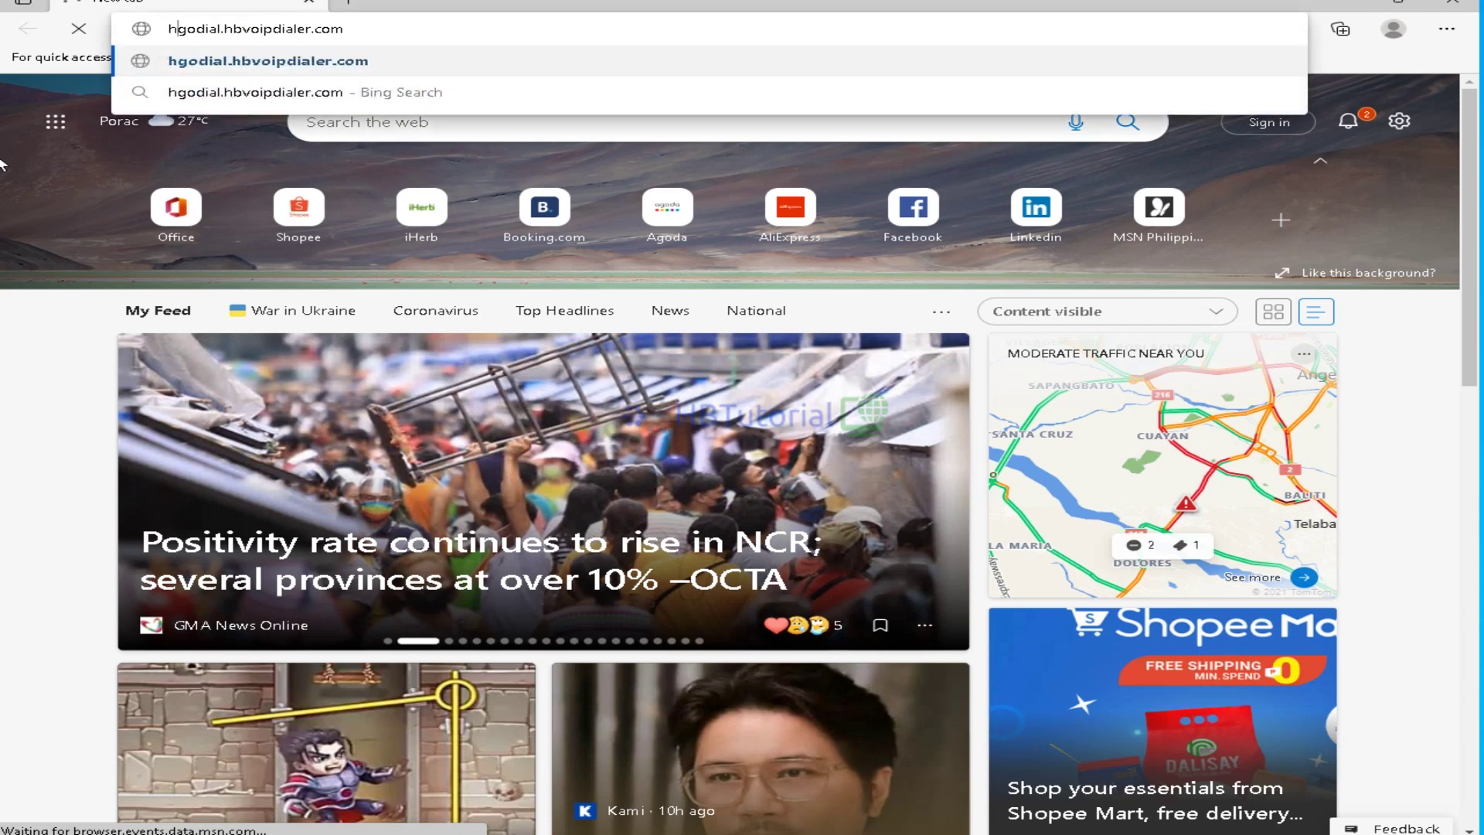
type("://")
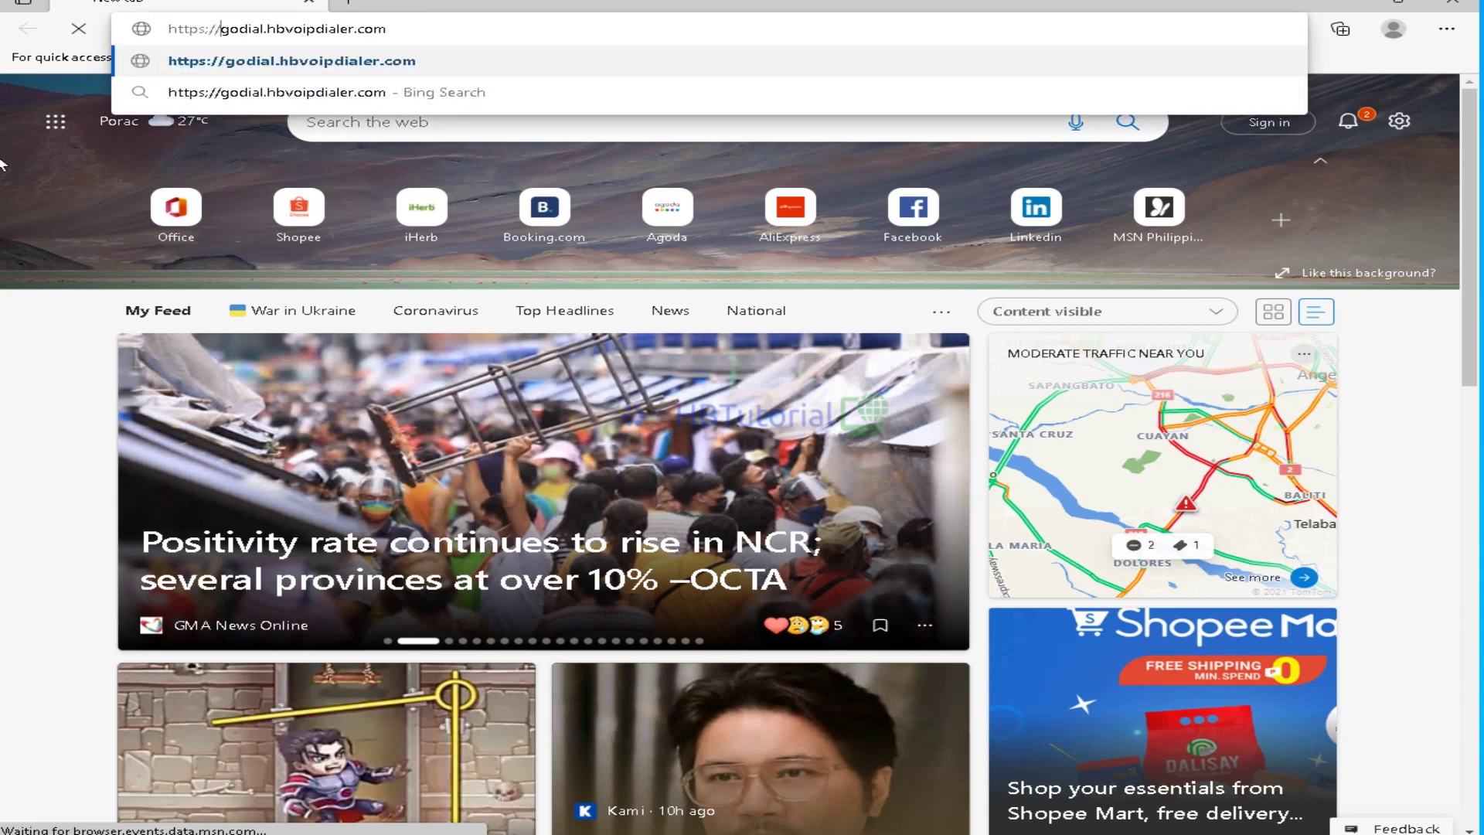
key("Return")
left_click(649, 96)
- Sign in with the suggested agent username and pasted password, then allow microphone access
type("-")
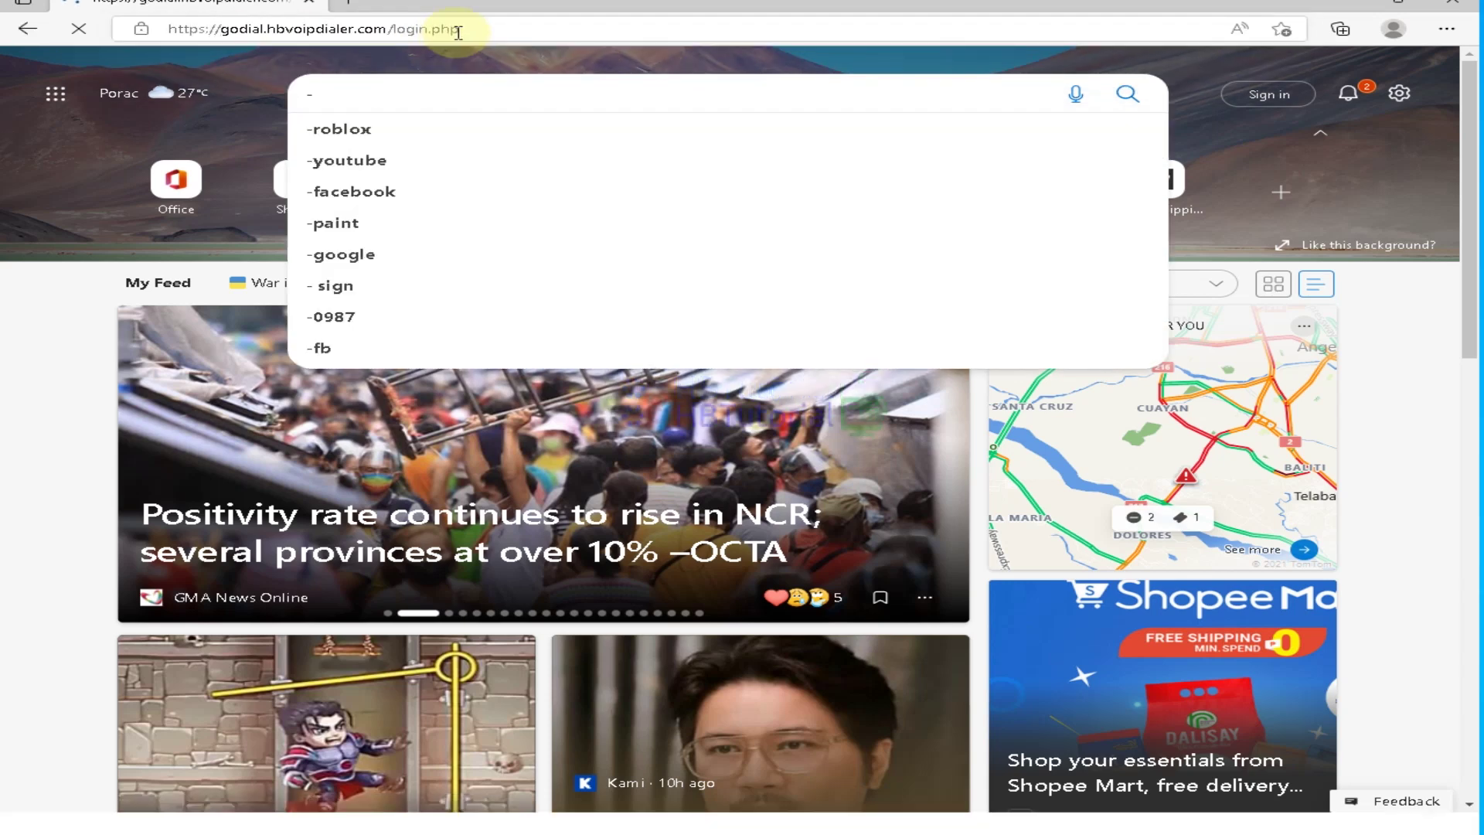
left_click(530, 31)
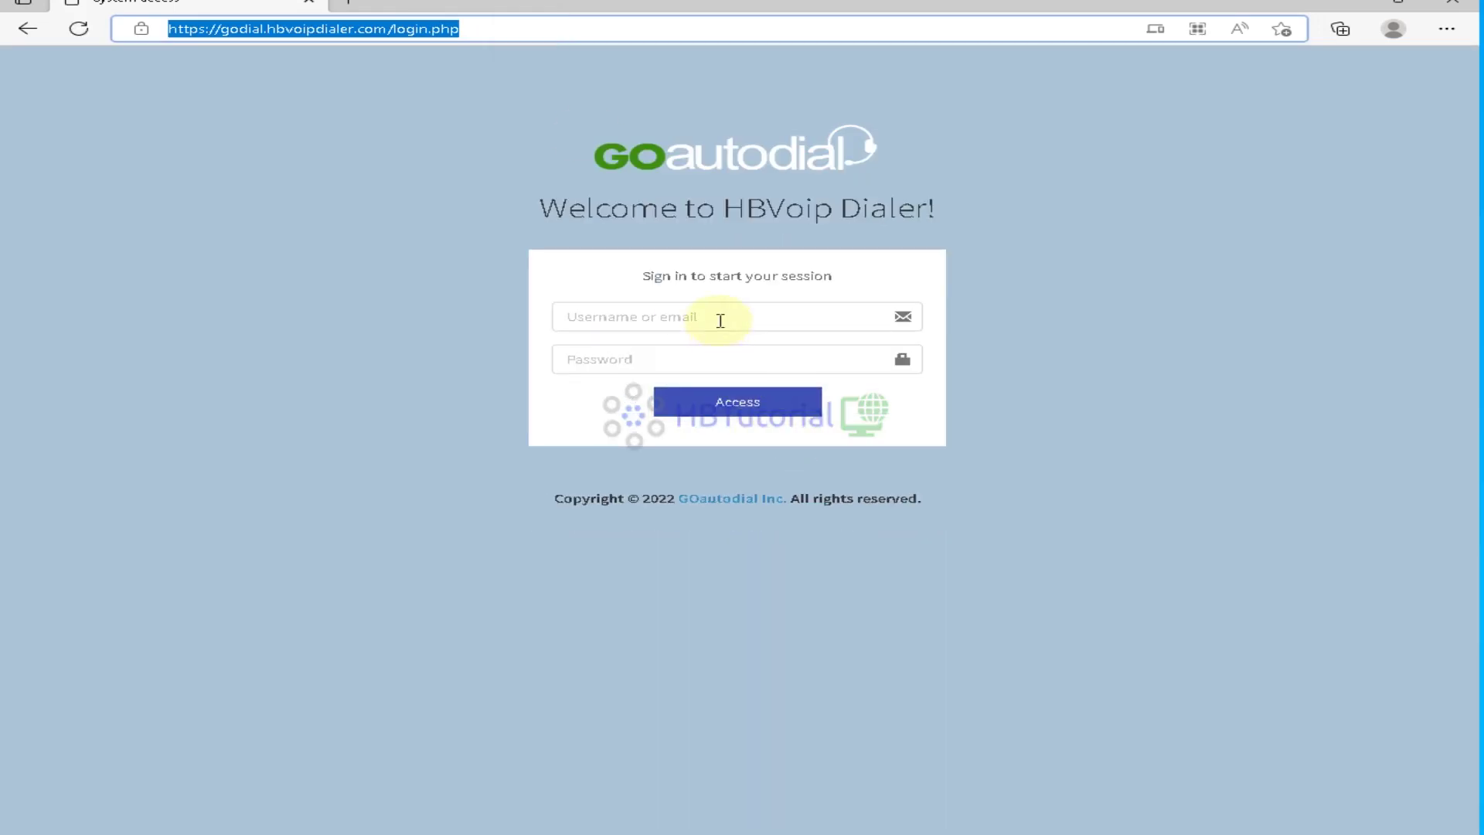
left_click(719, 320)
type("az")
key("BackSpace")
key("BackSpace")
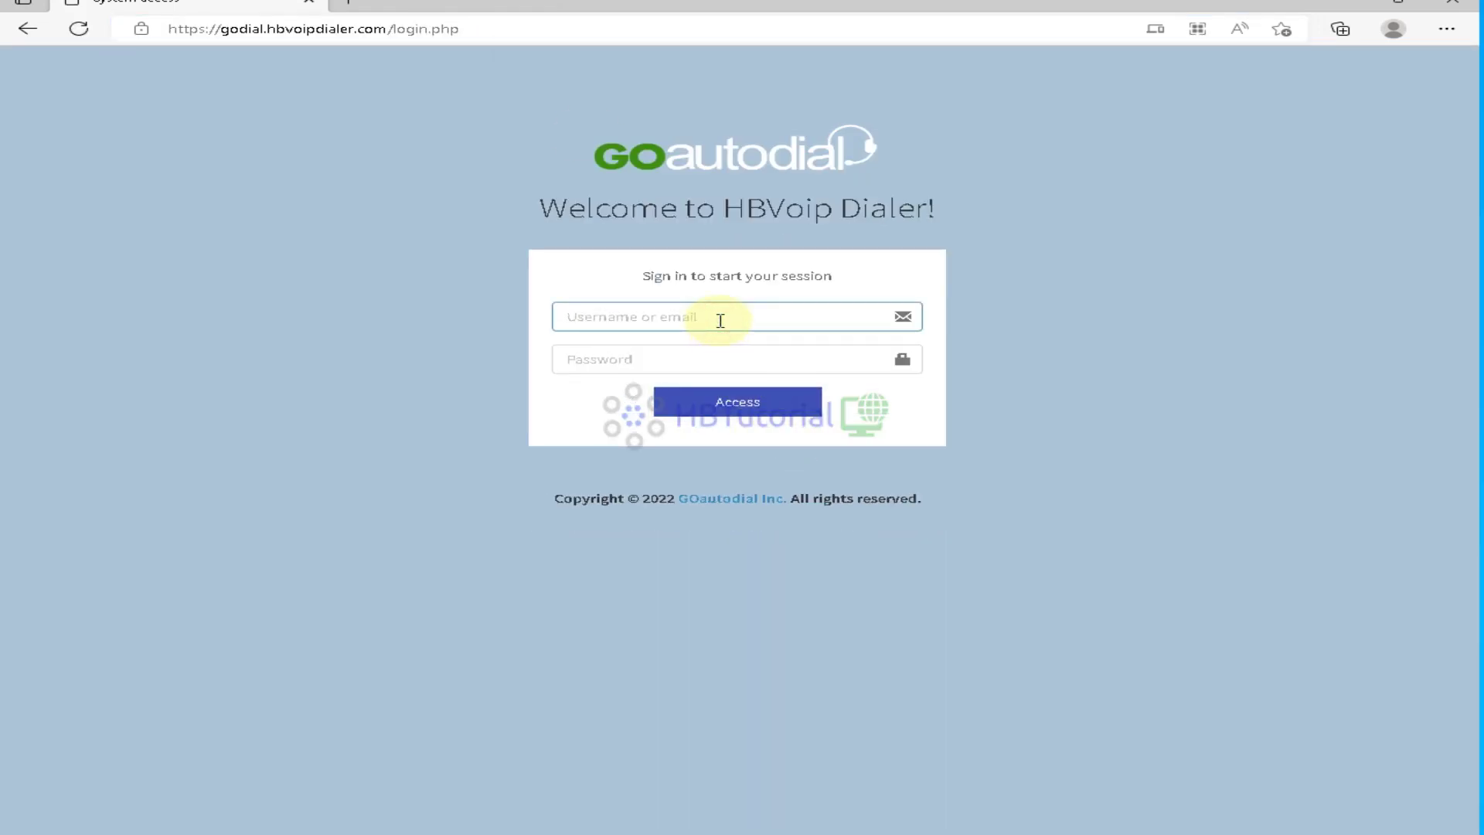
type("agent001")
key("shift+Tab")
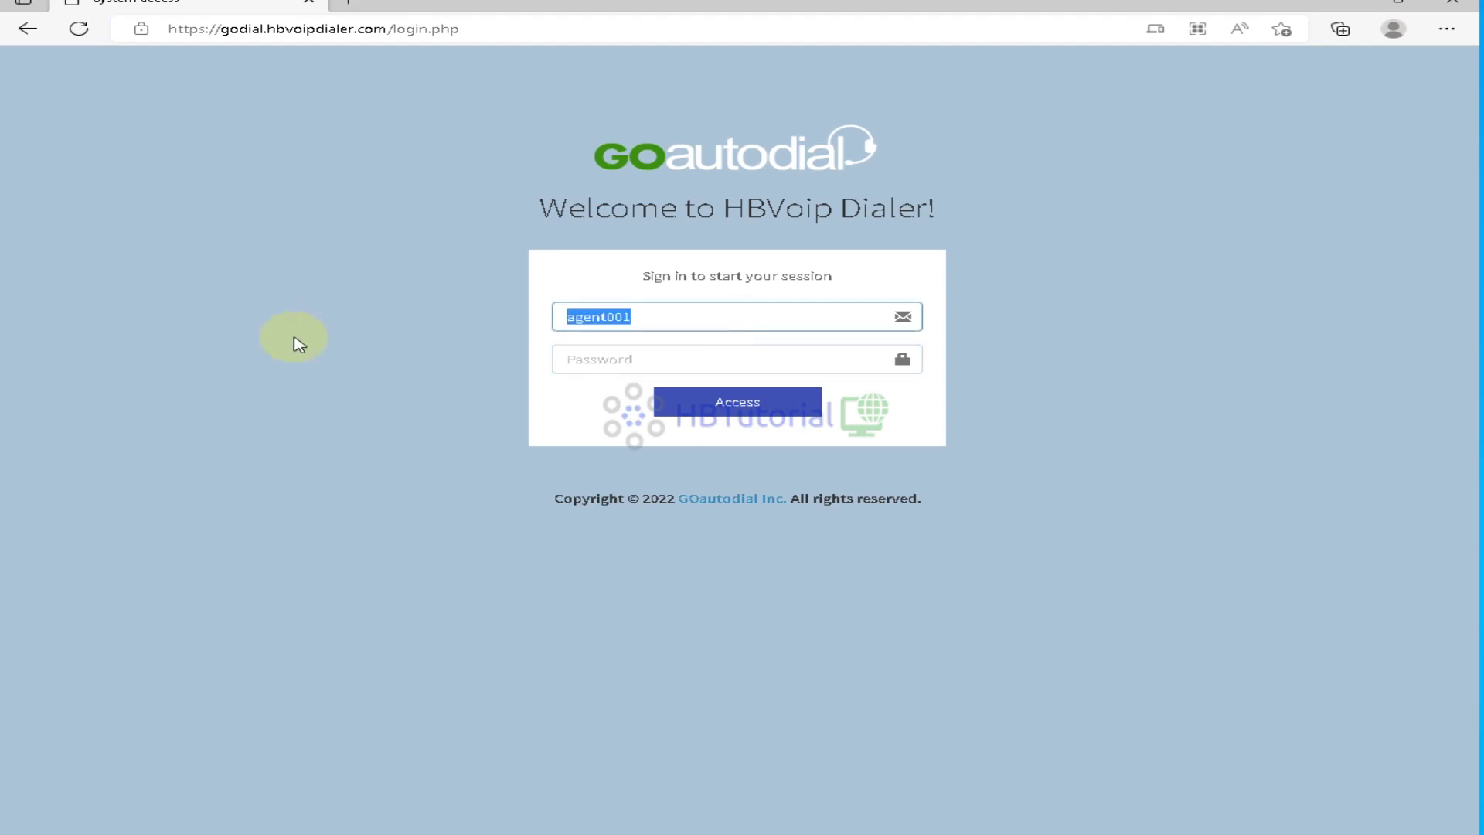
left_click(615, 366)
key("ctrl+v")
left_click(711, 408)
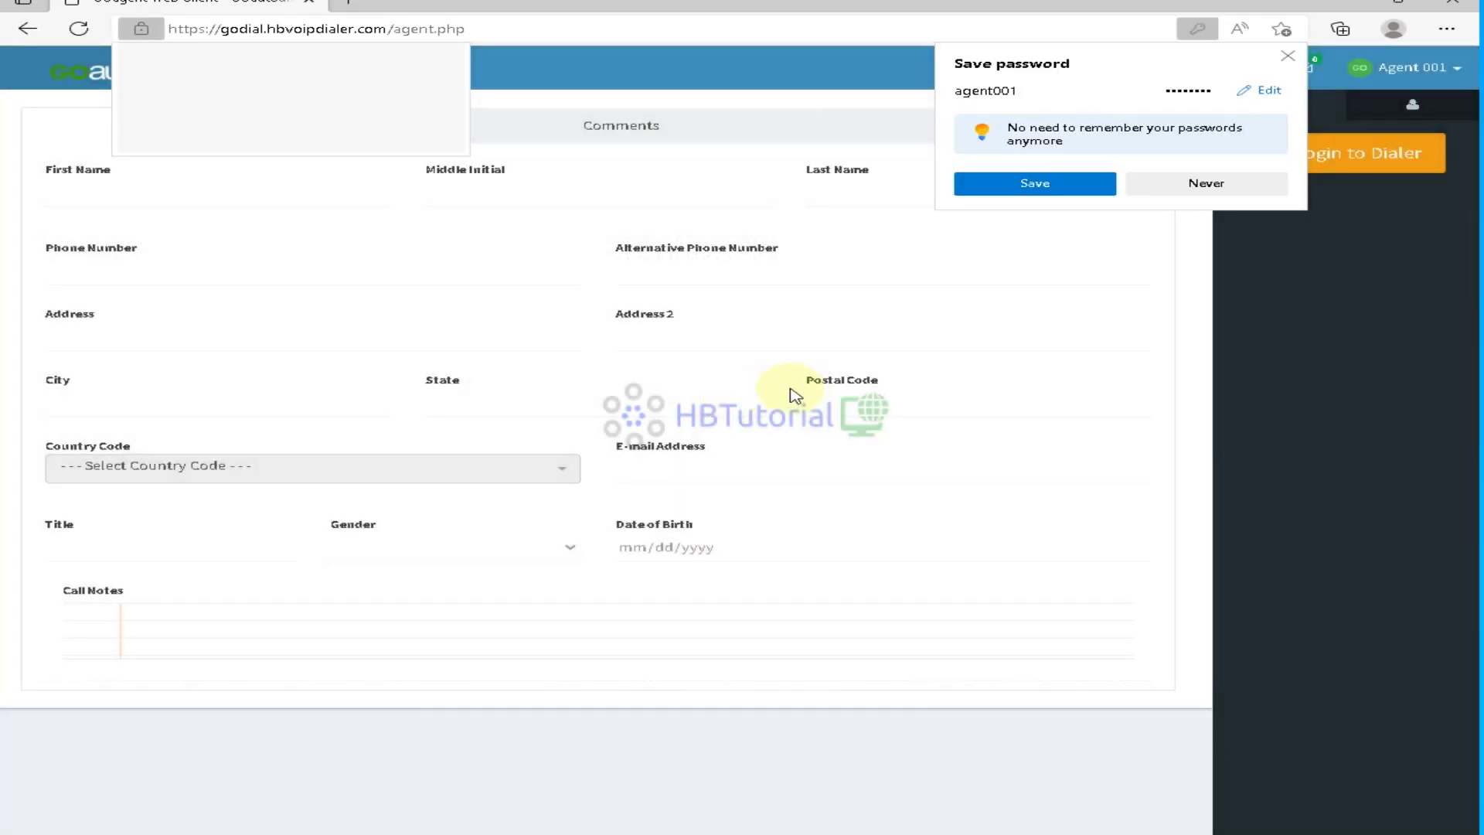
left_click(235, 131)
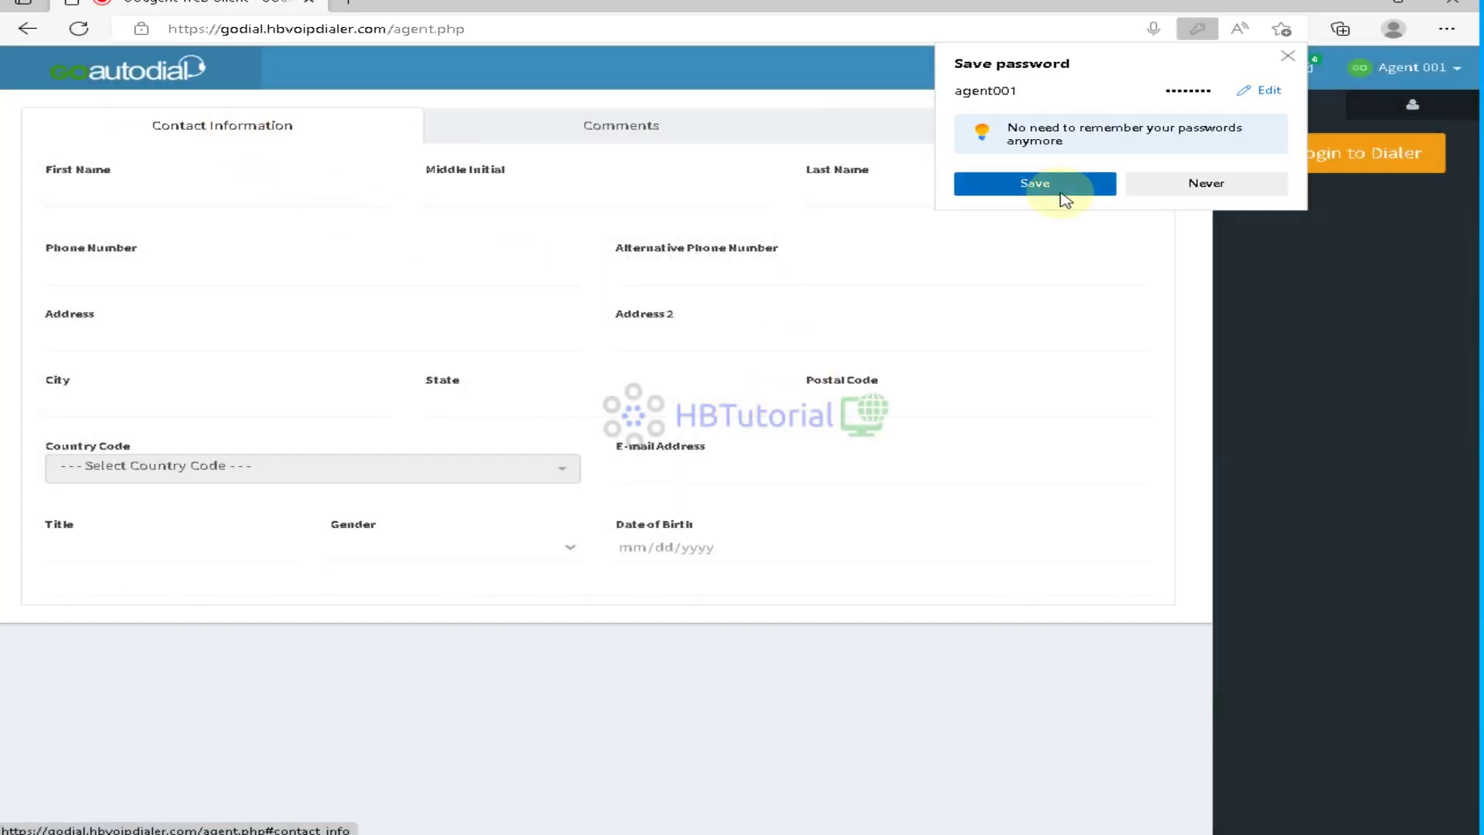
- Dismiss the save-password prompt and log into MainCampaign with all inbound groups selected
left_click(1291, 58)
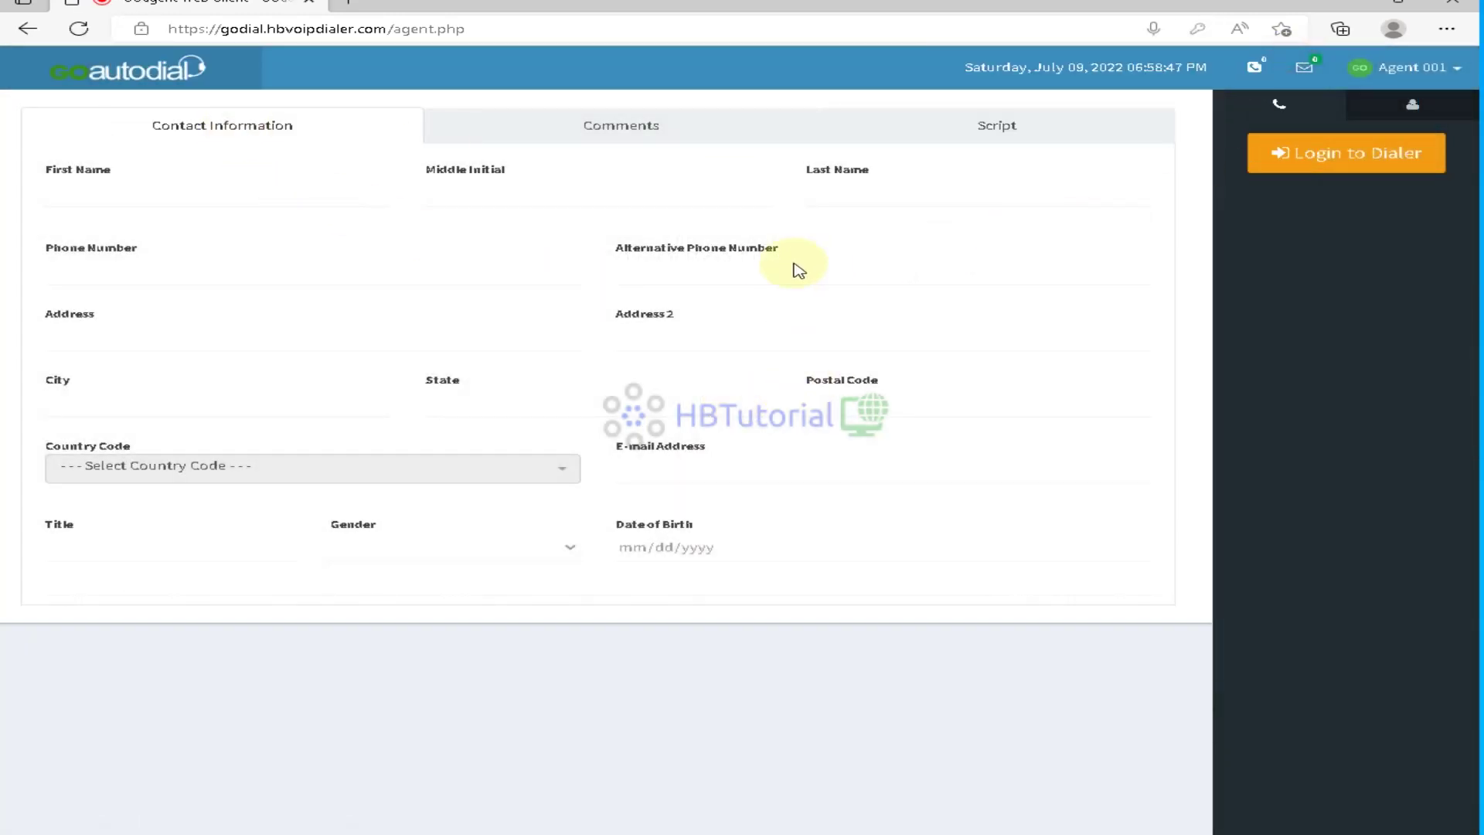
left_click(1365, 160)
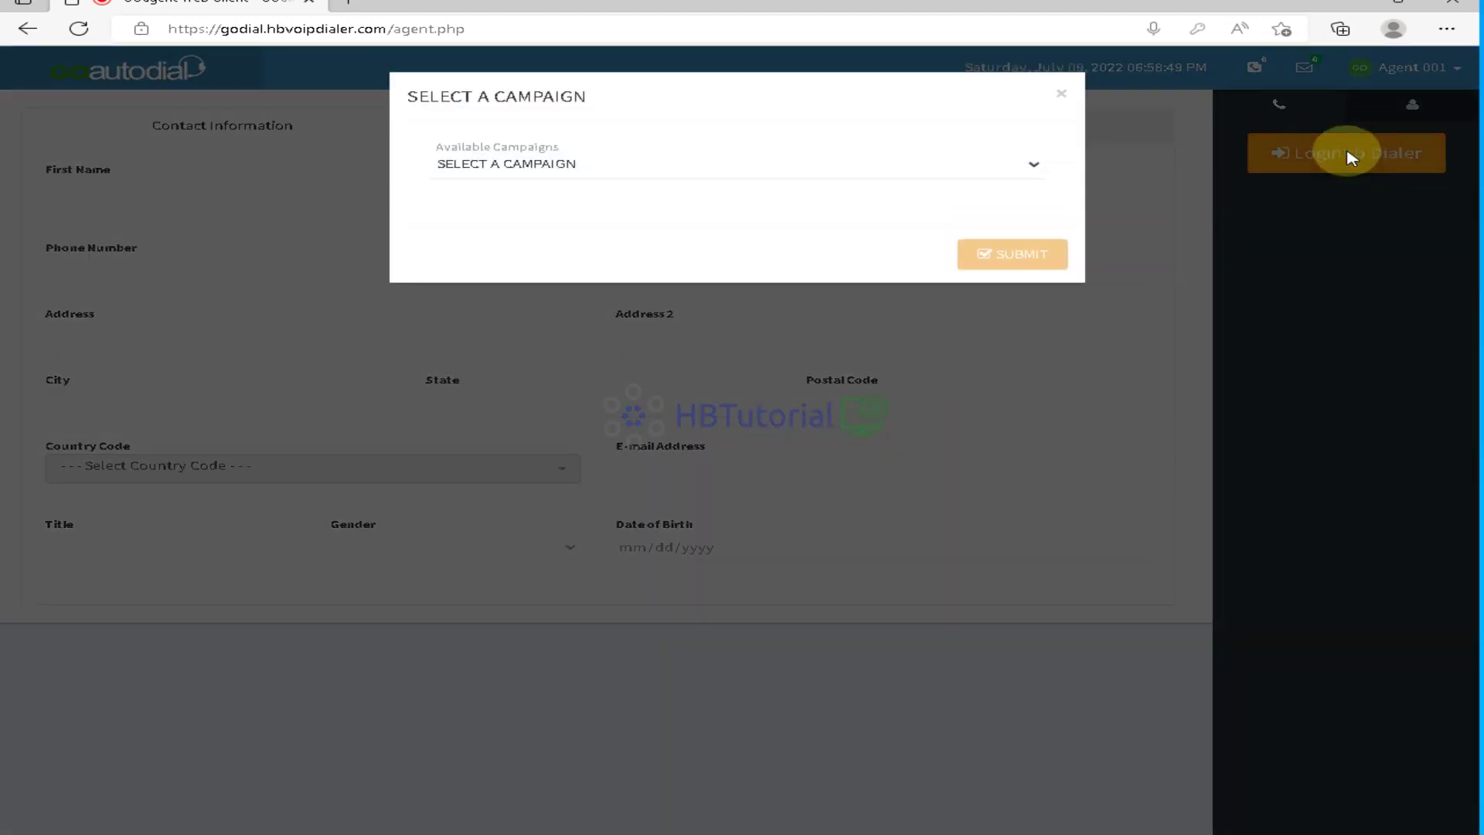
left_click(570, 160)
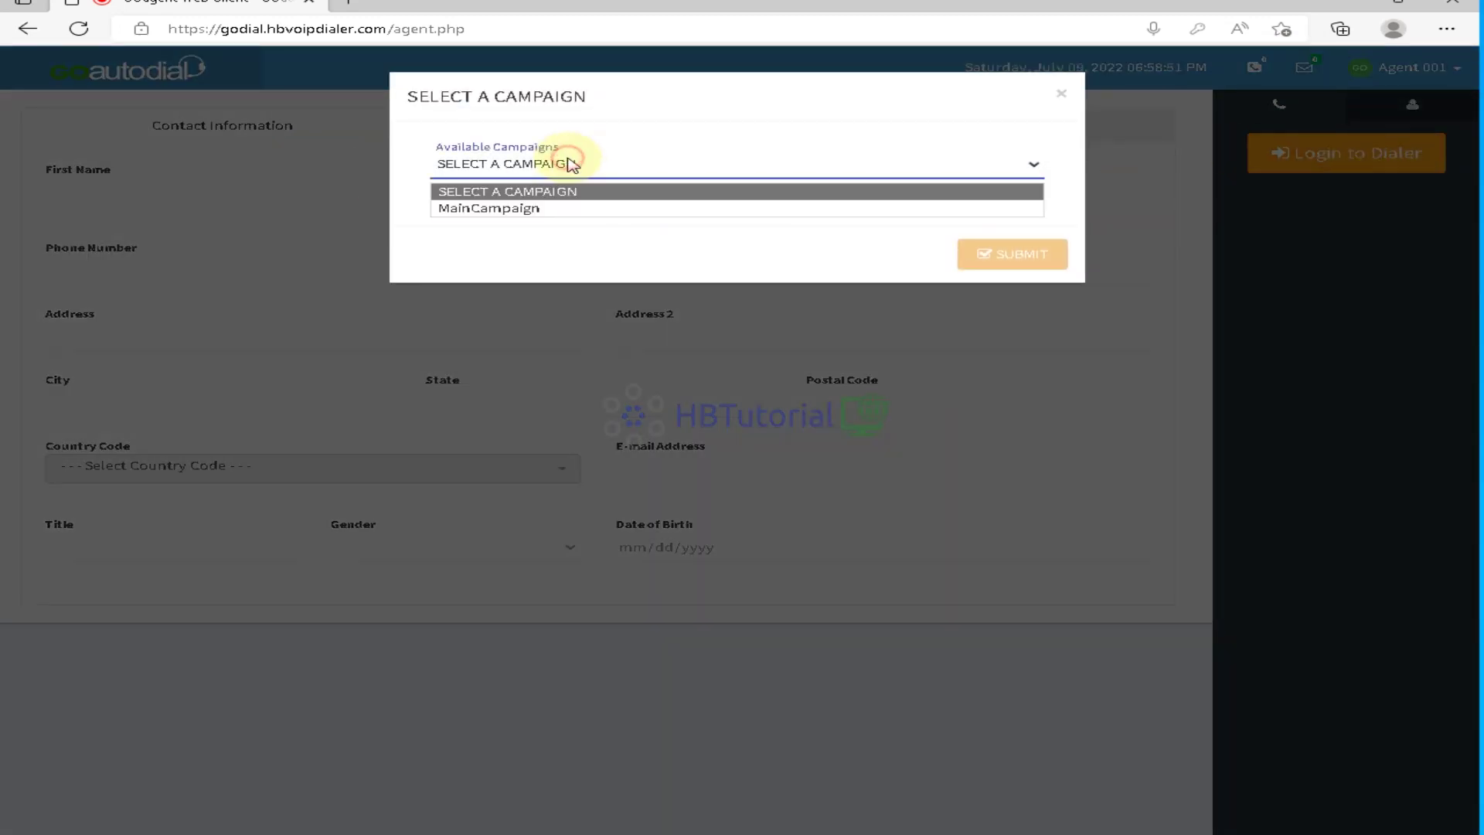
left_click(498, 209)
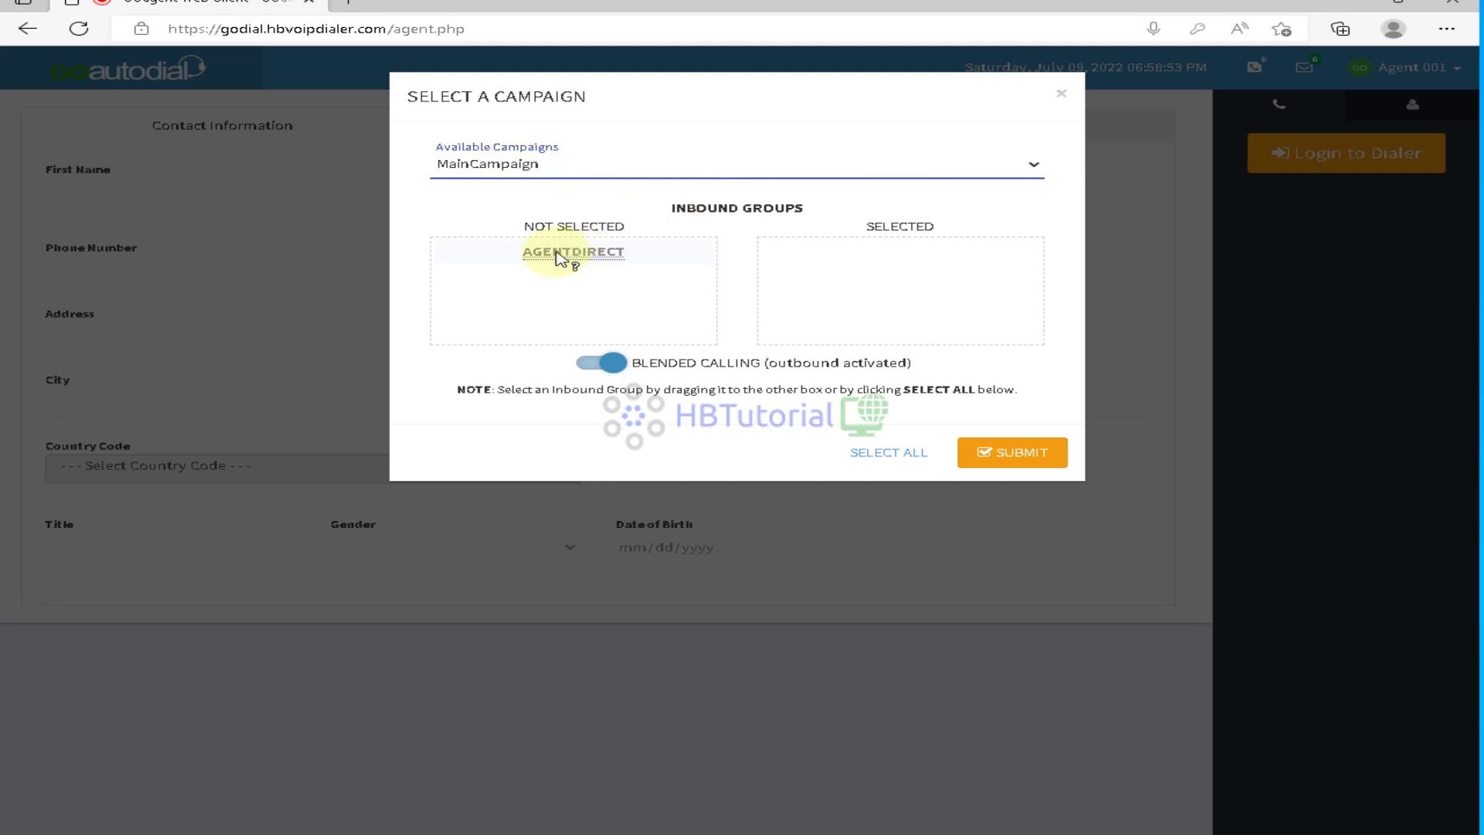
left_click(876, 455)
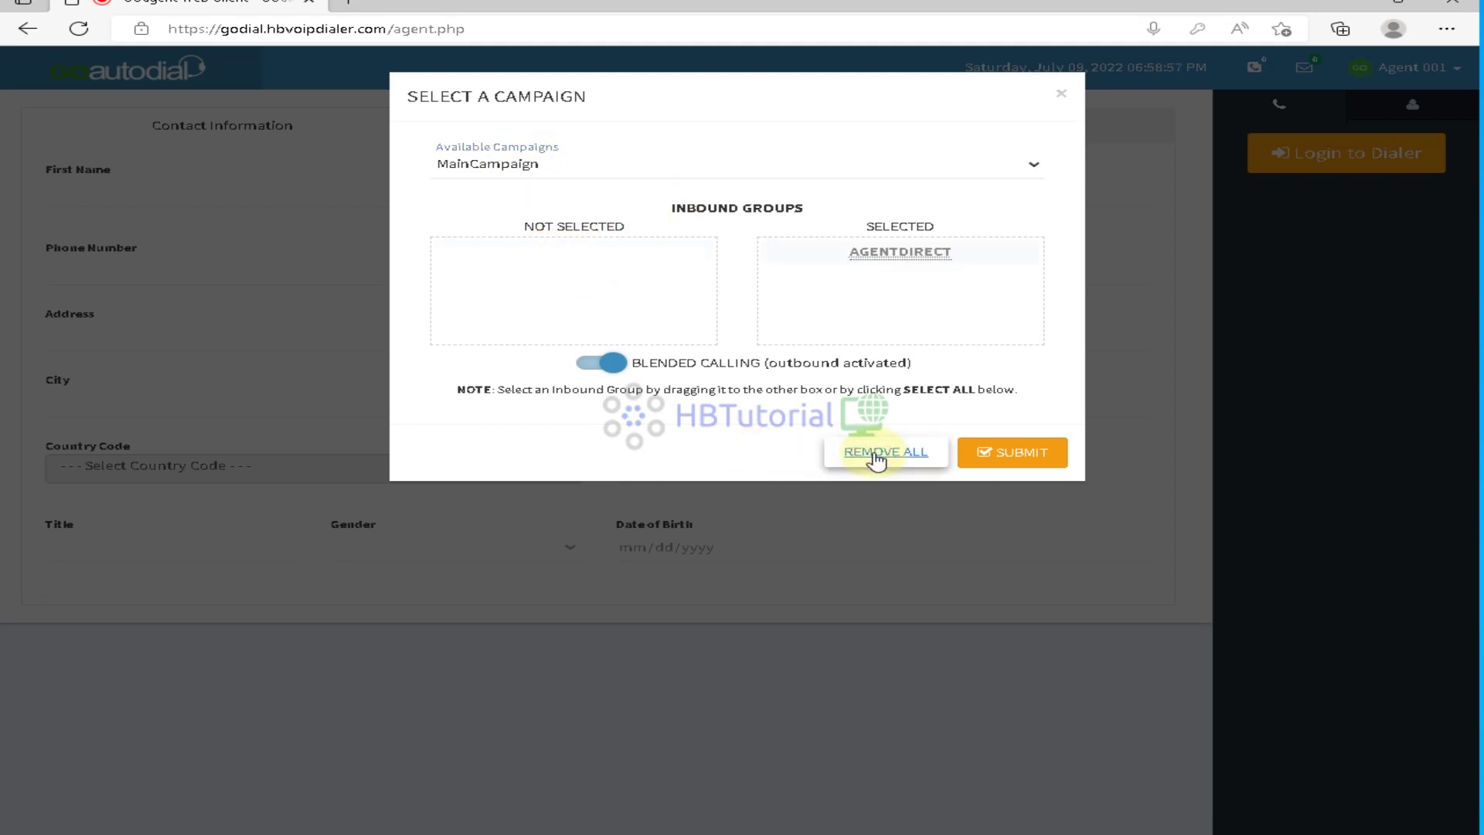
left_click(1016, 458)
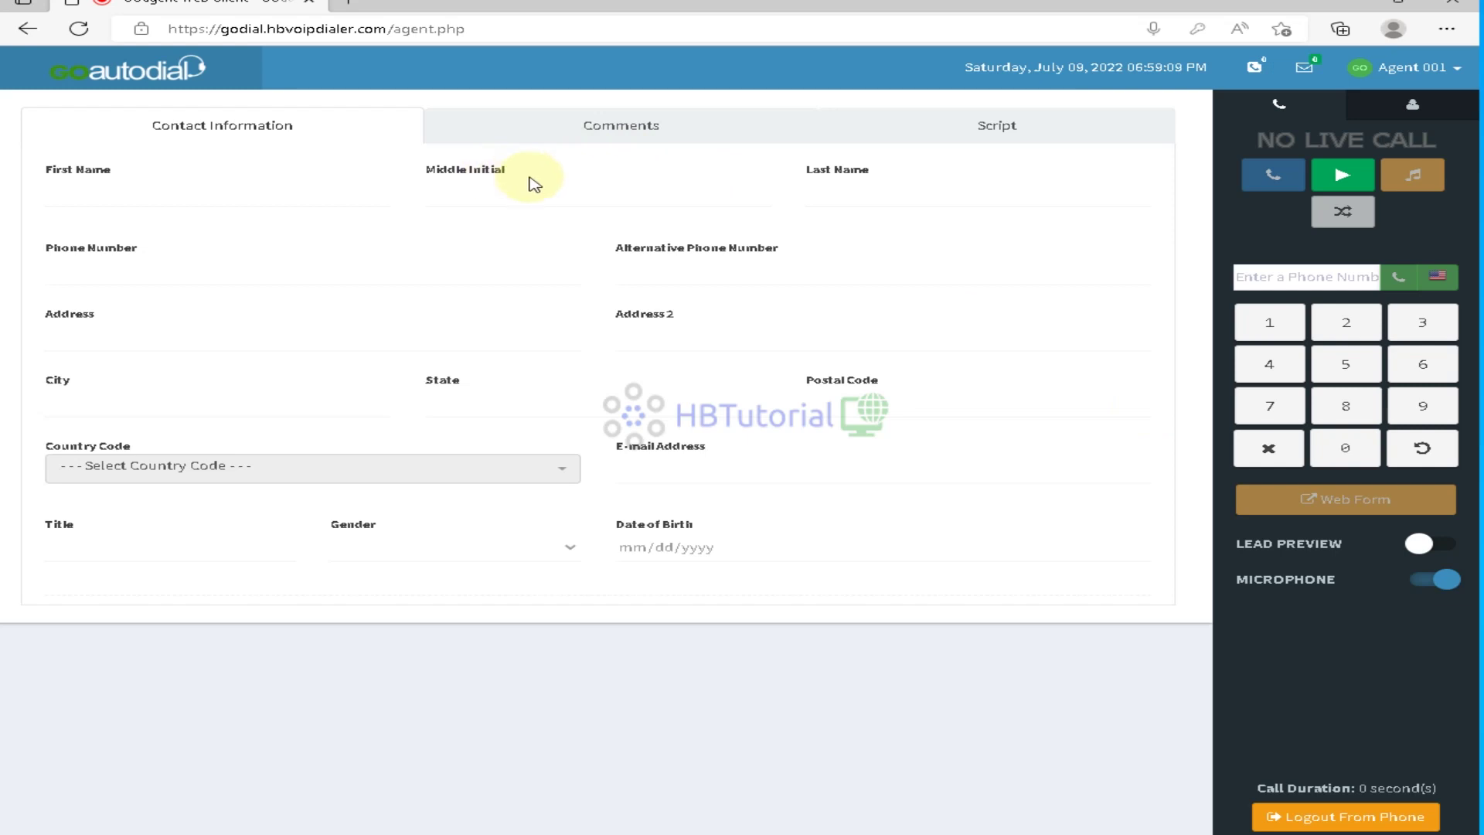
- Check the Comments and Script tabs, turn on lead preview, then bring up the admin Dashboard
left_click(626, 124)
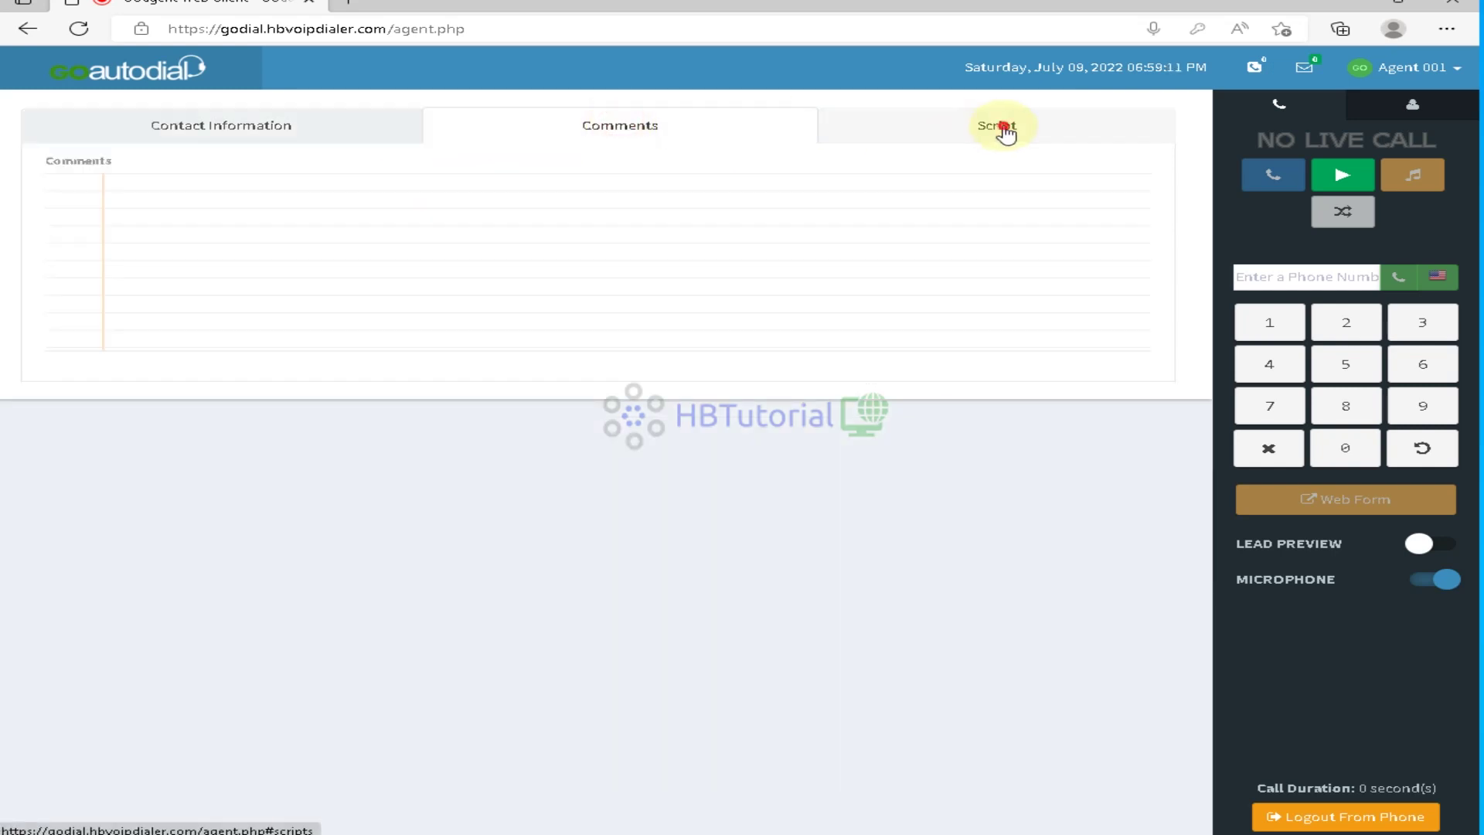
left_click(1003, 126)
left_click(208, 127)
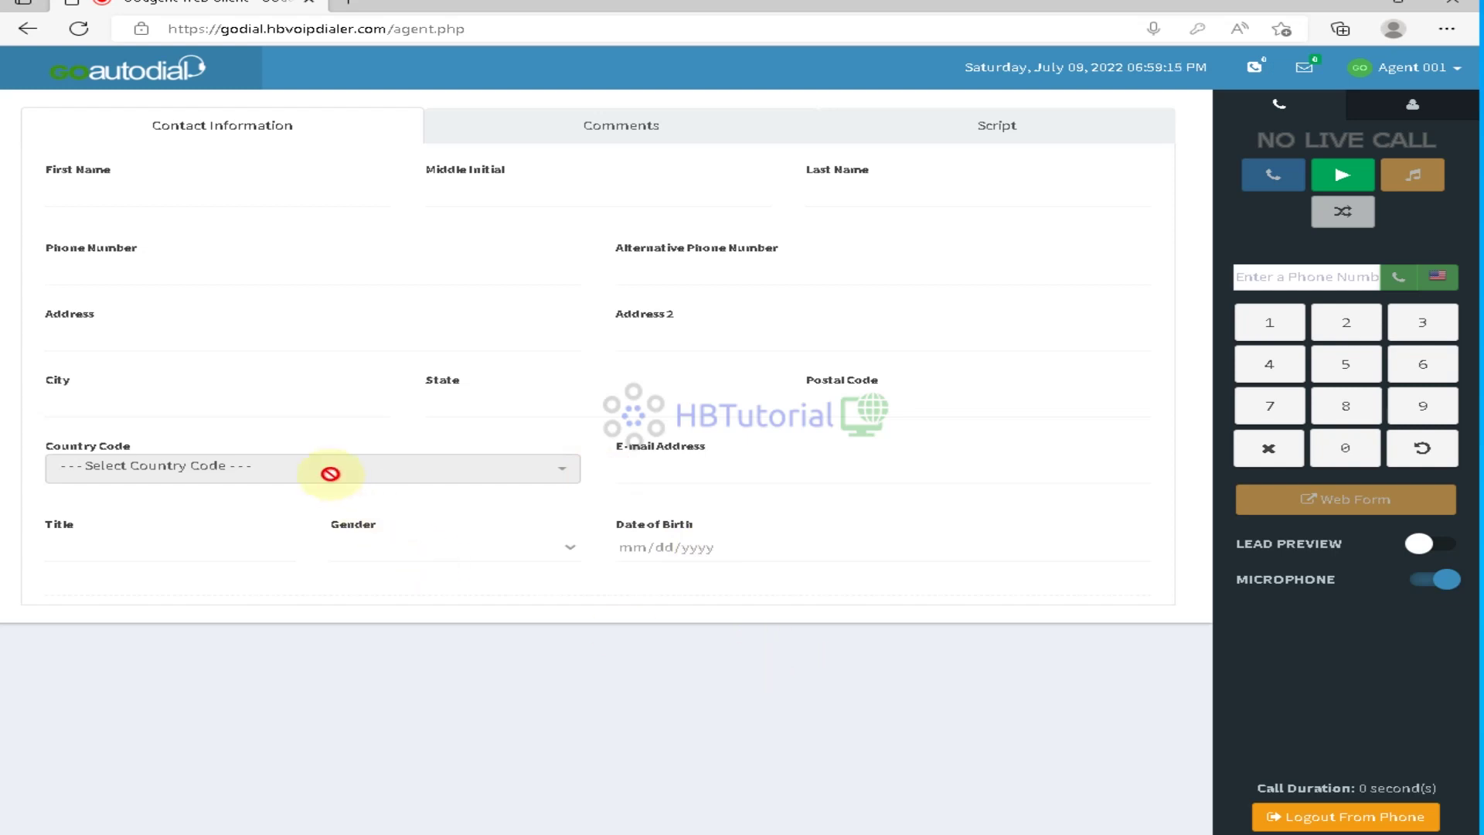
left_click(1444, 547)
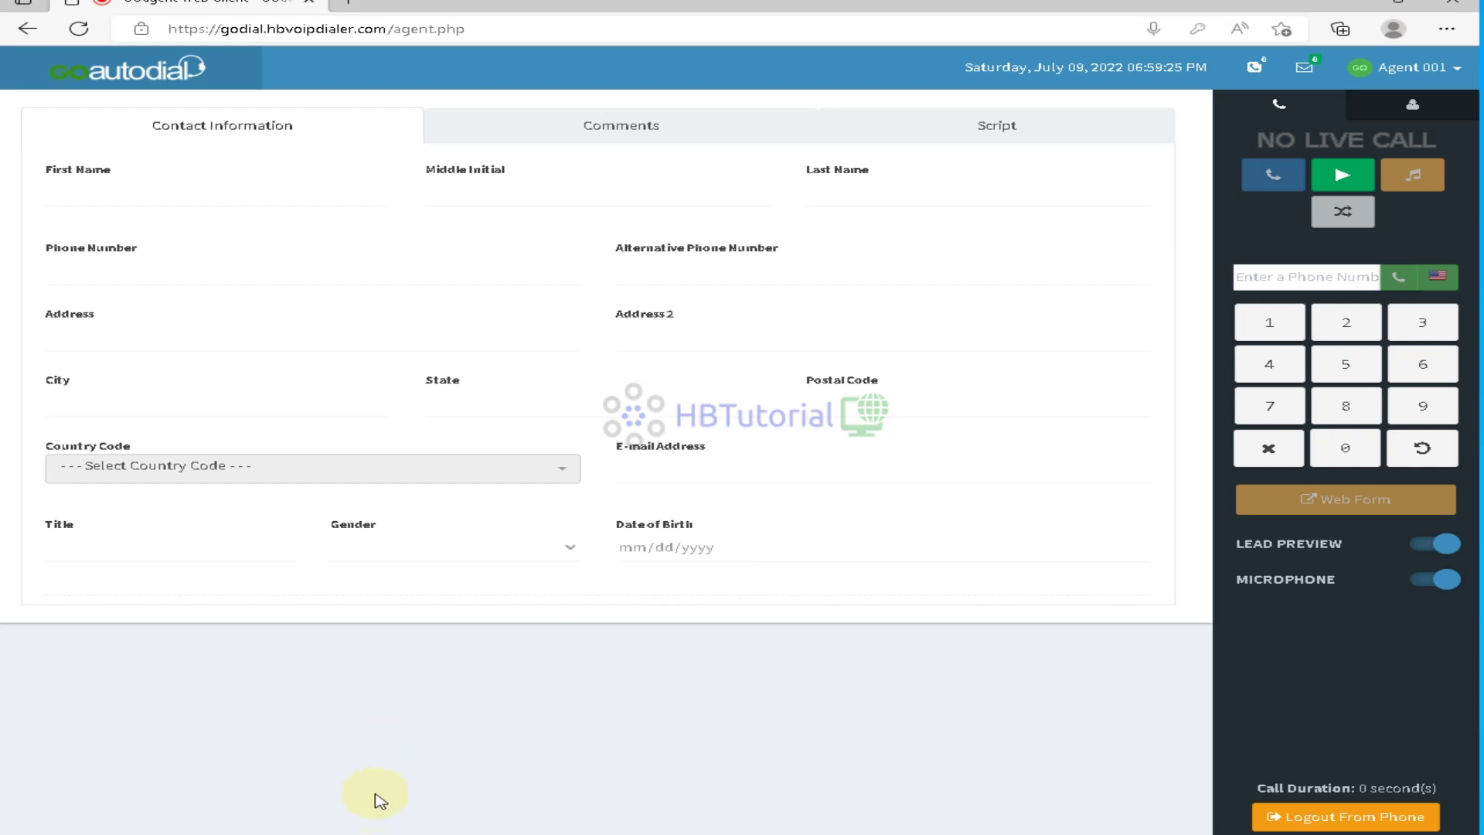
left_click(211, 787)
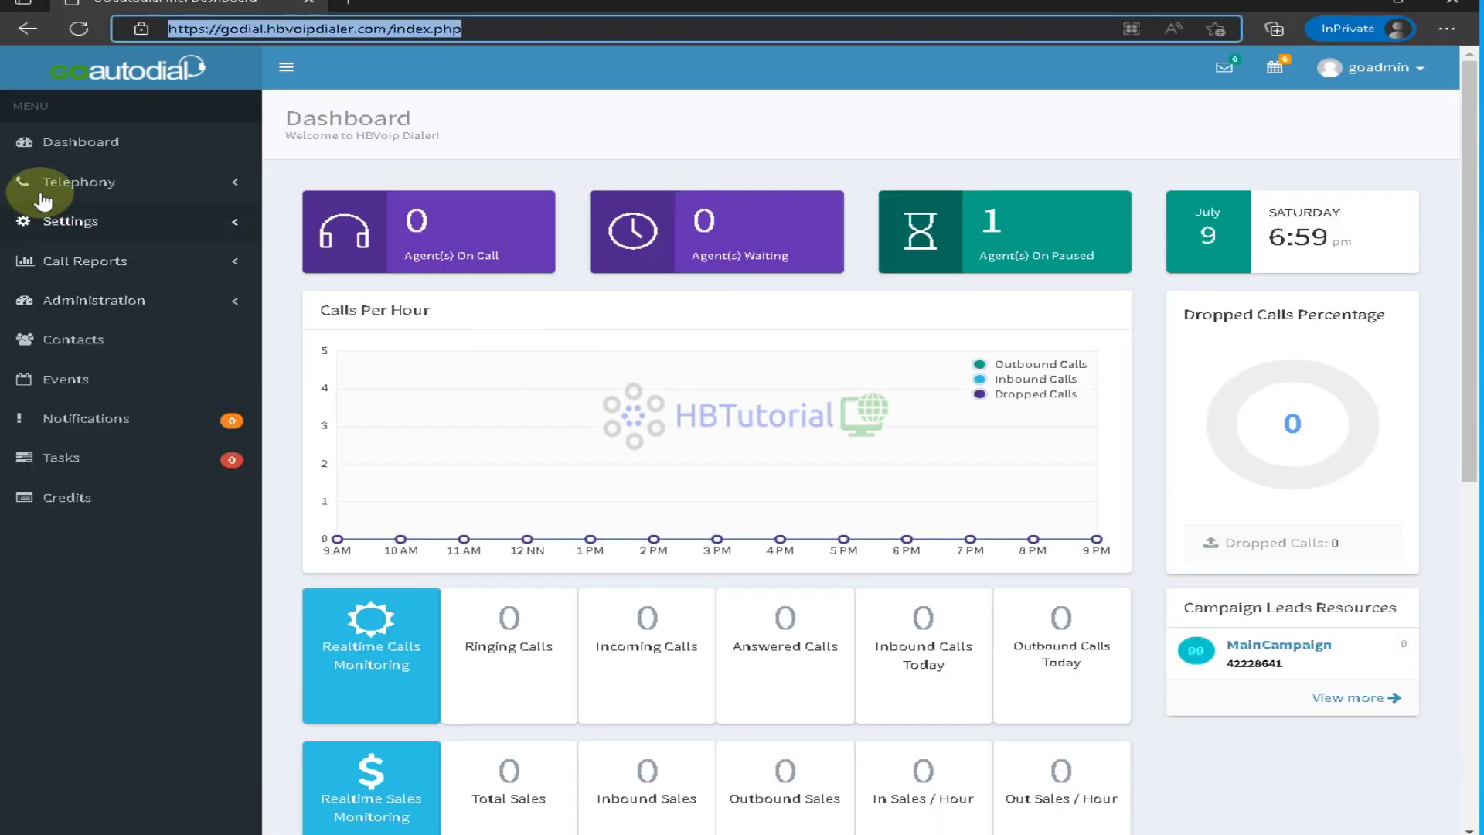
- Modify MainCampaign to dial method MANUAL, update it, and switch back to the agent window
left_click(61, 241)
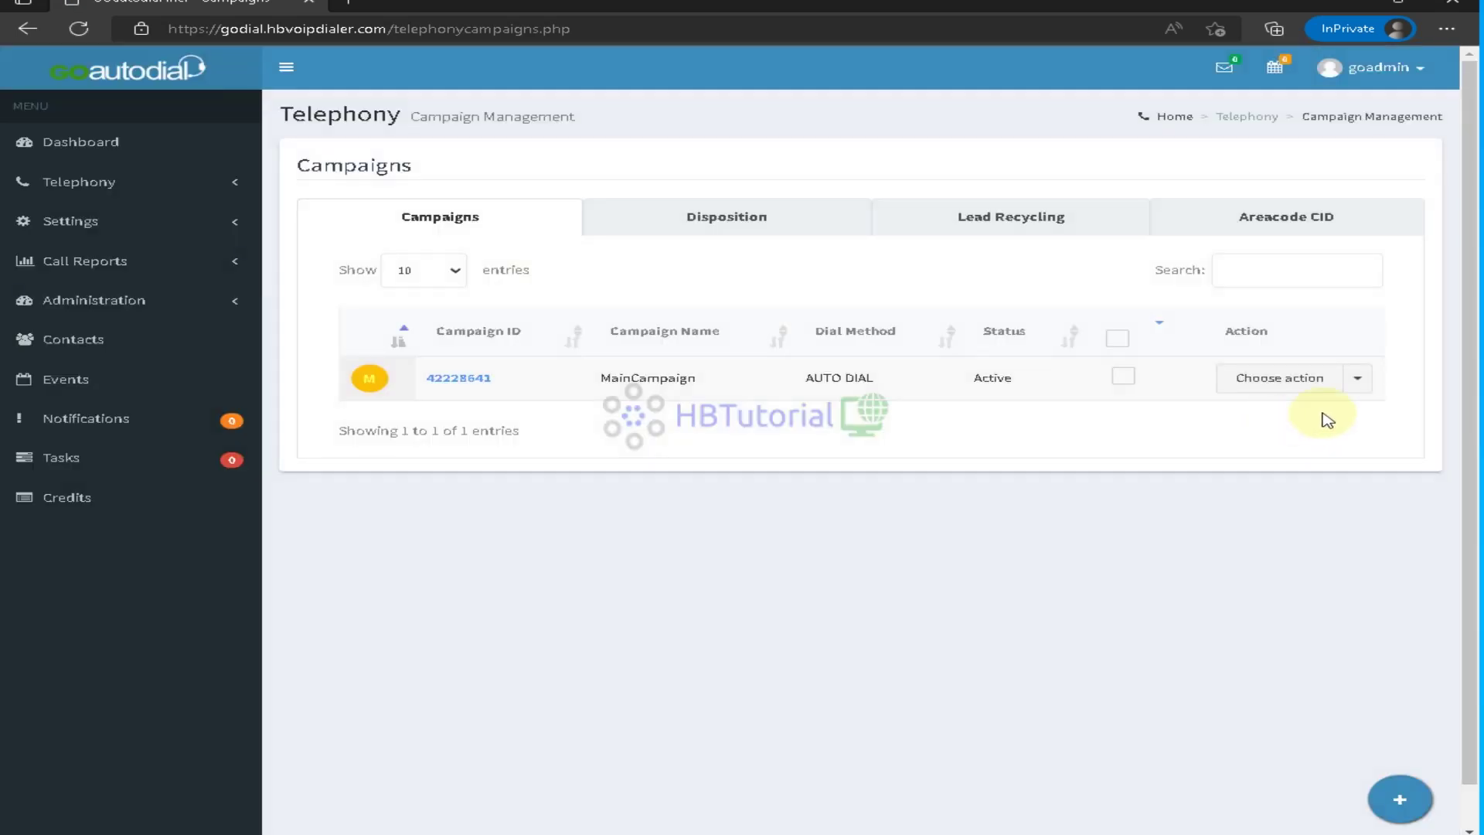
left_click(1323, 379)
left_click(1271, 412)
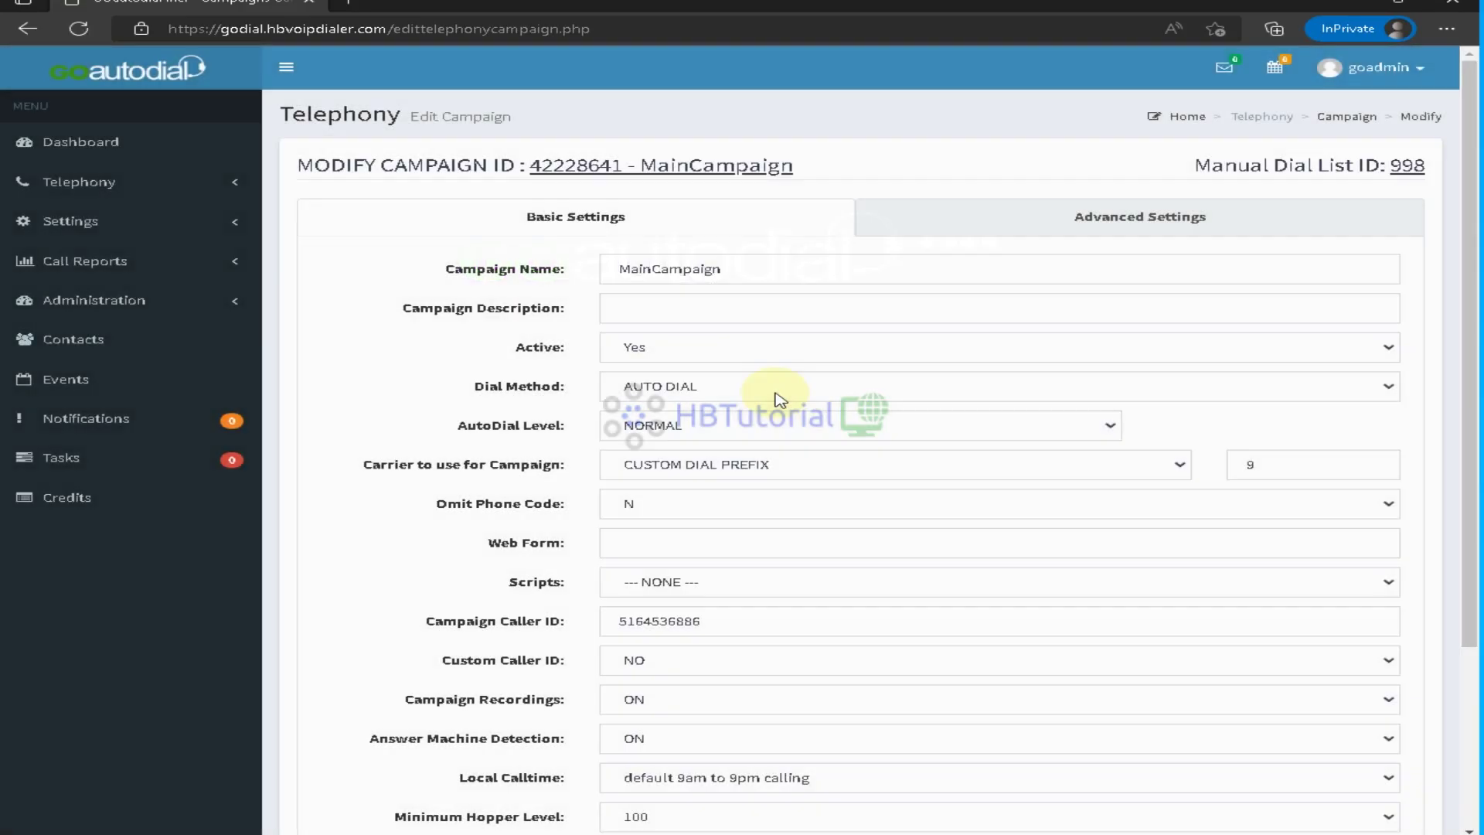
left_click(773, 391)
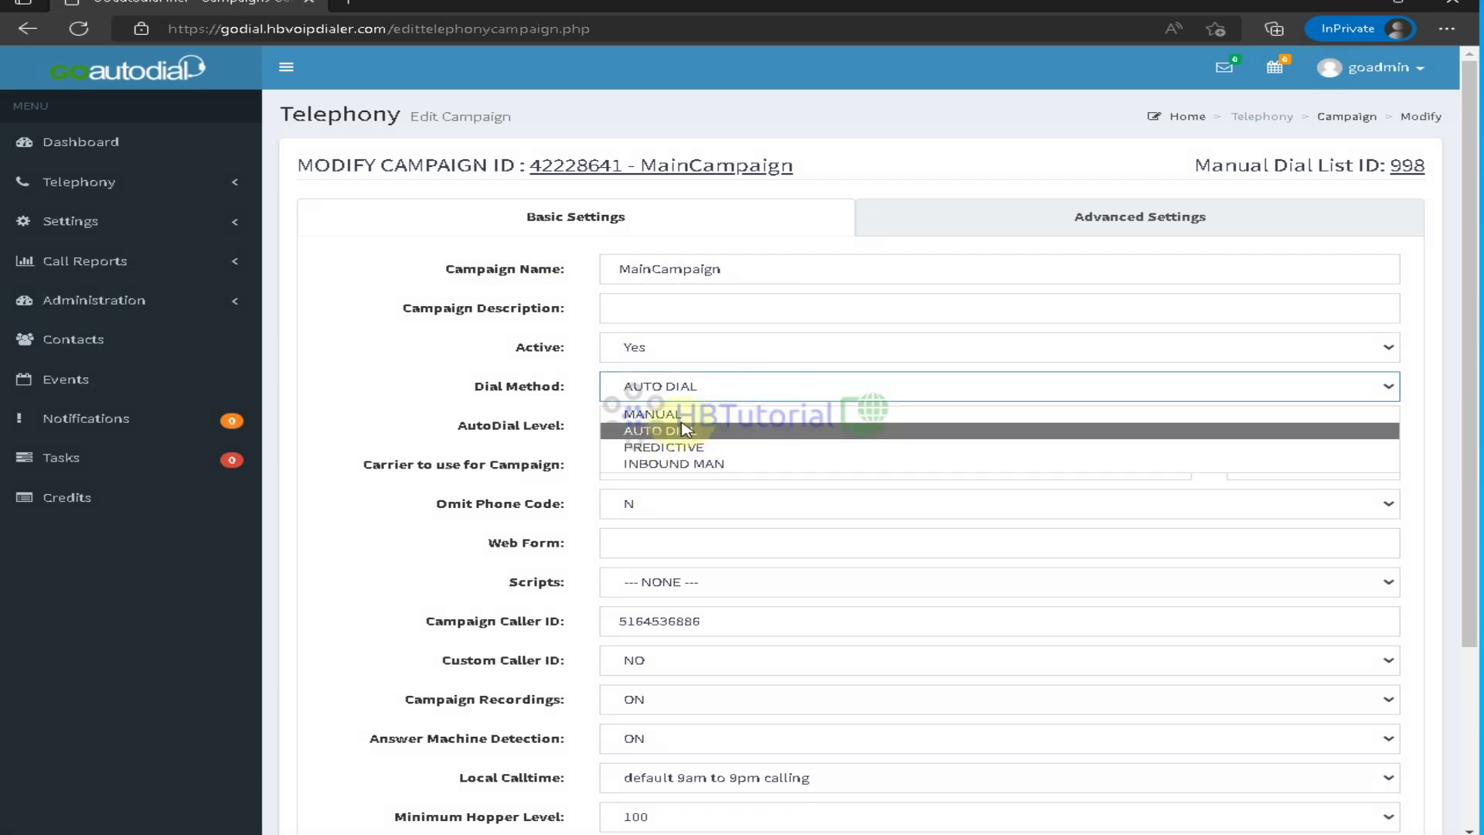
left_click(718, 416)
scroll(850, 503, "down", 3)
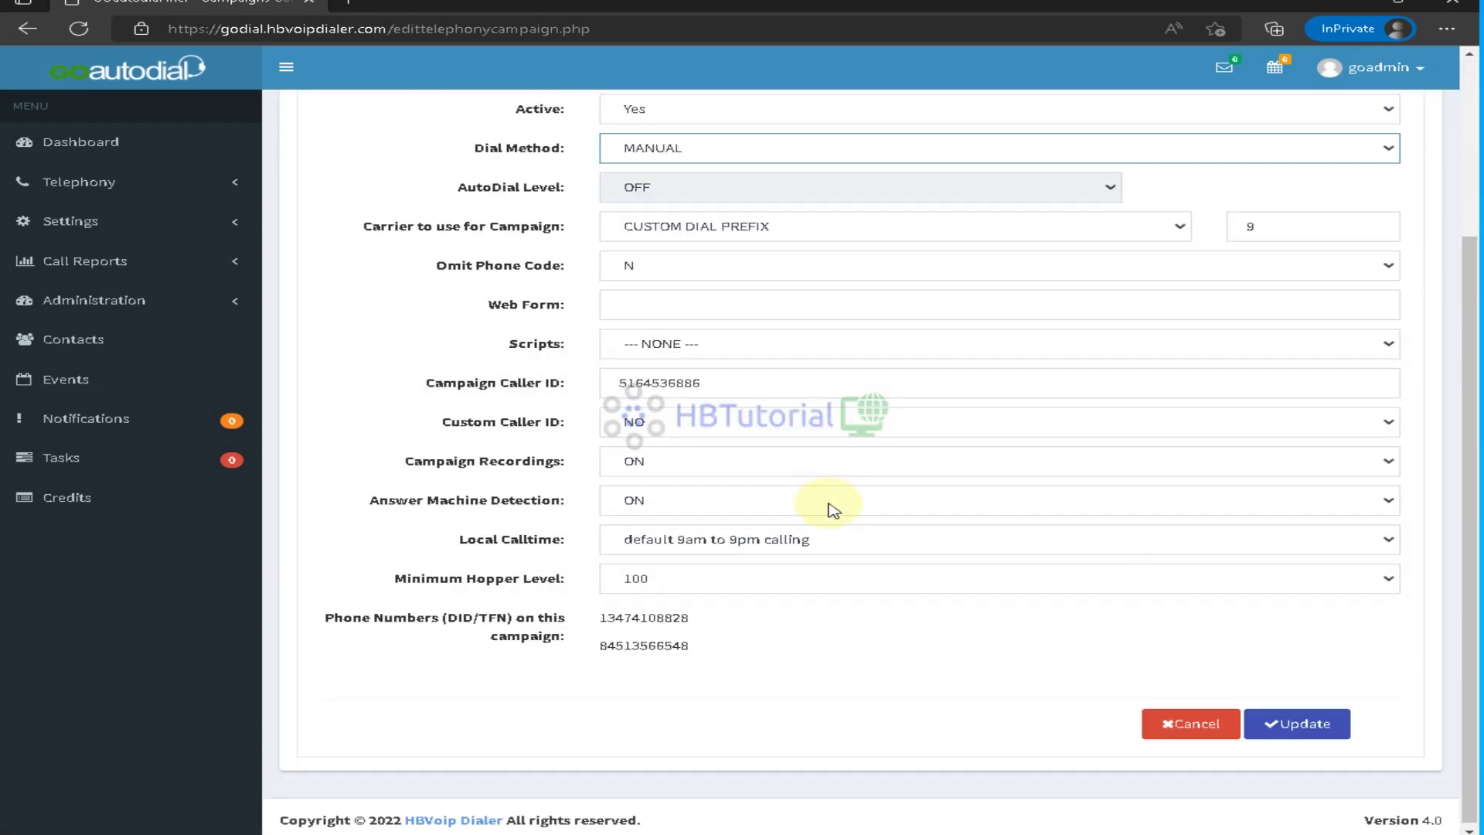
left_click(1291, 725)
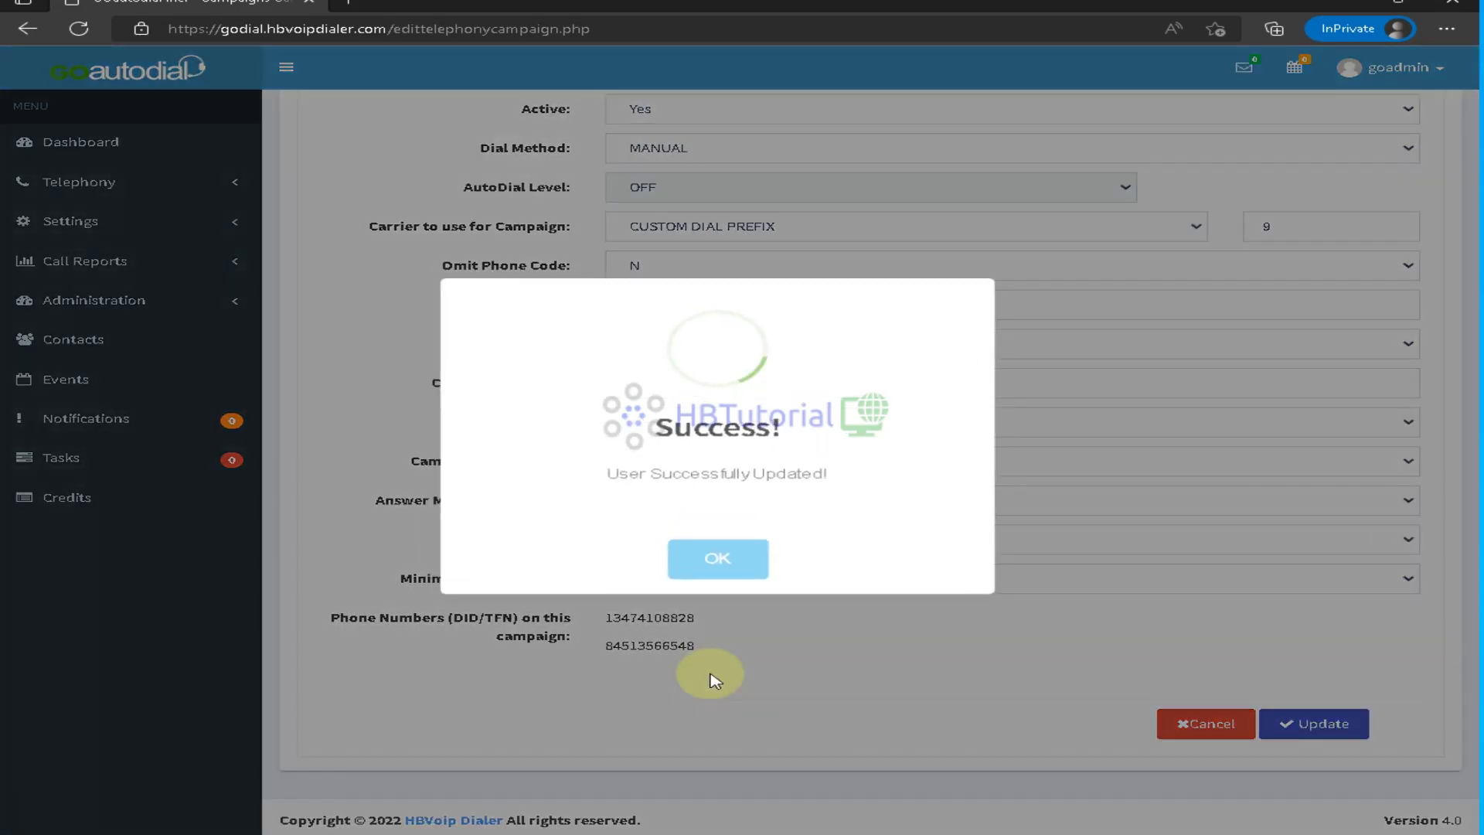
left_click(715, 559)
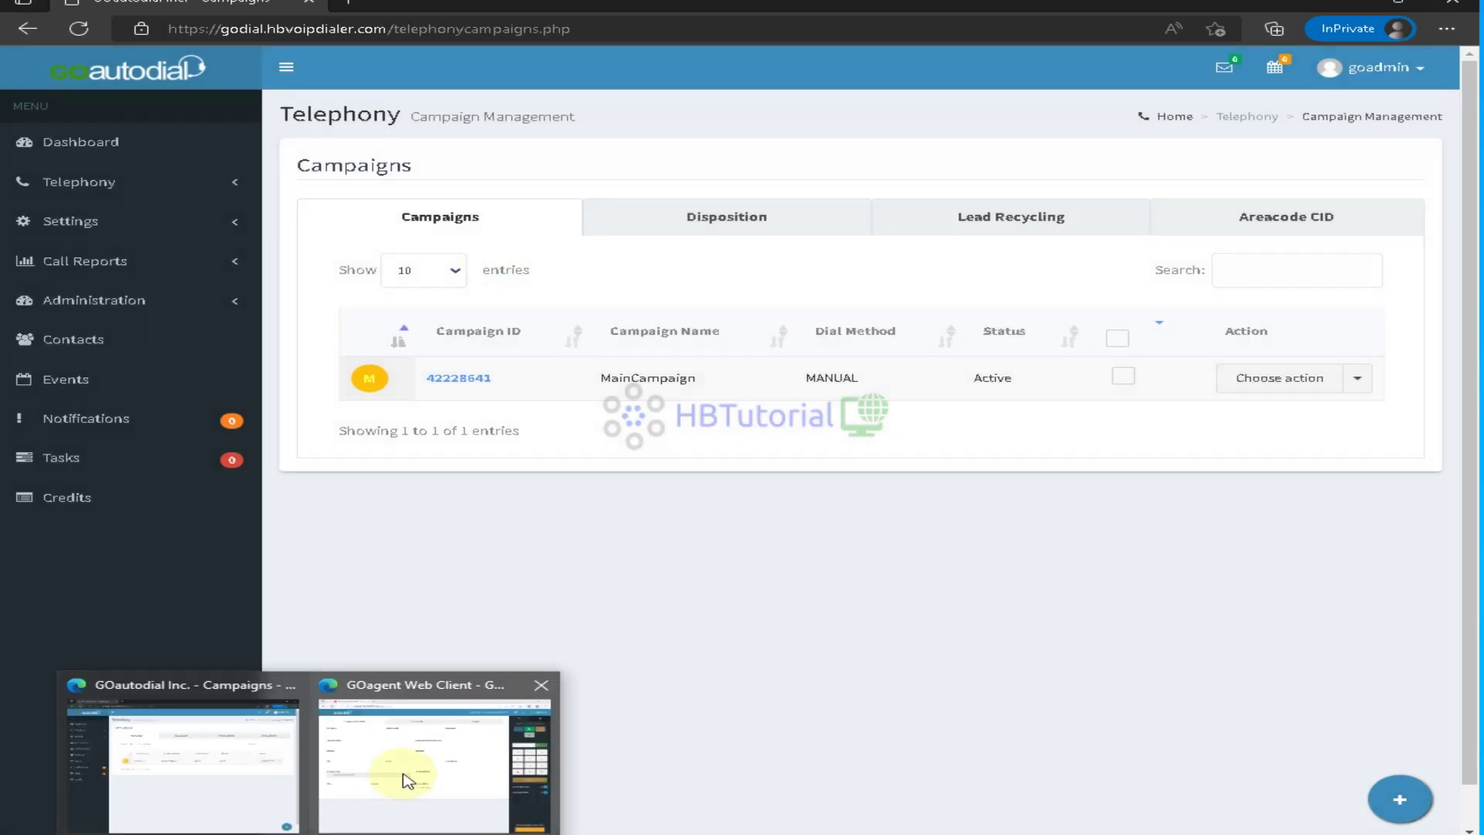
left_click(397, 777)
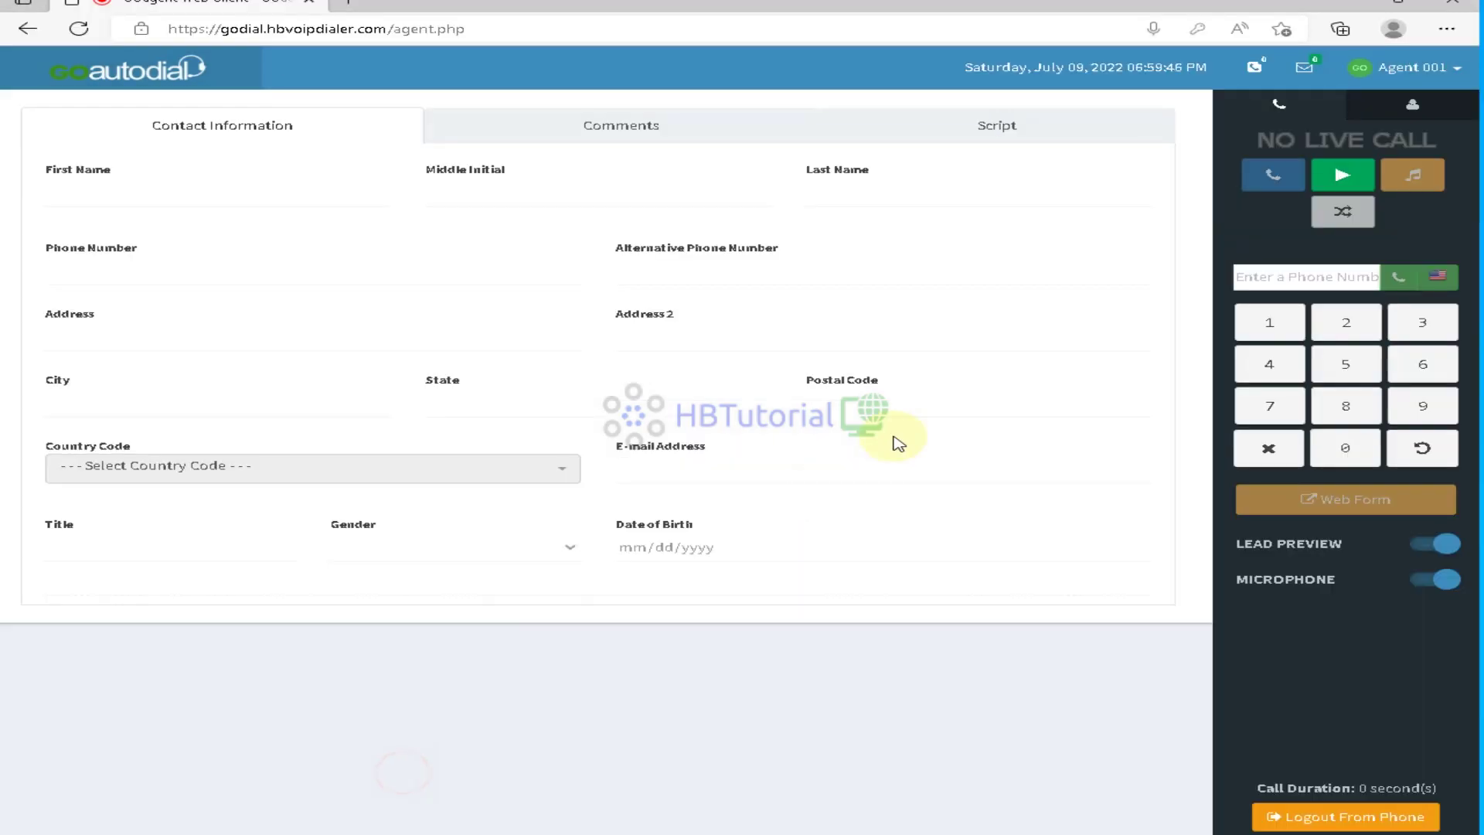
- Log the agent out of the phone and exit the dialer session
left_click(1378, 817)
left_click(833, 559)
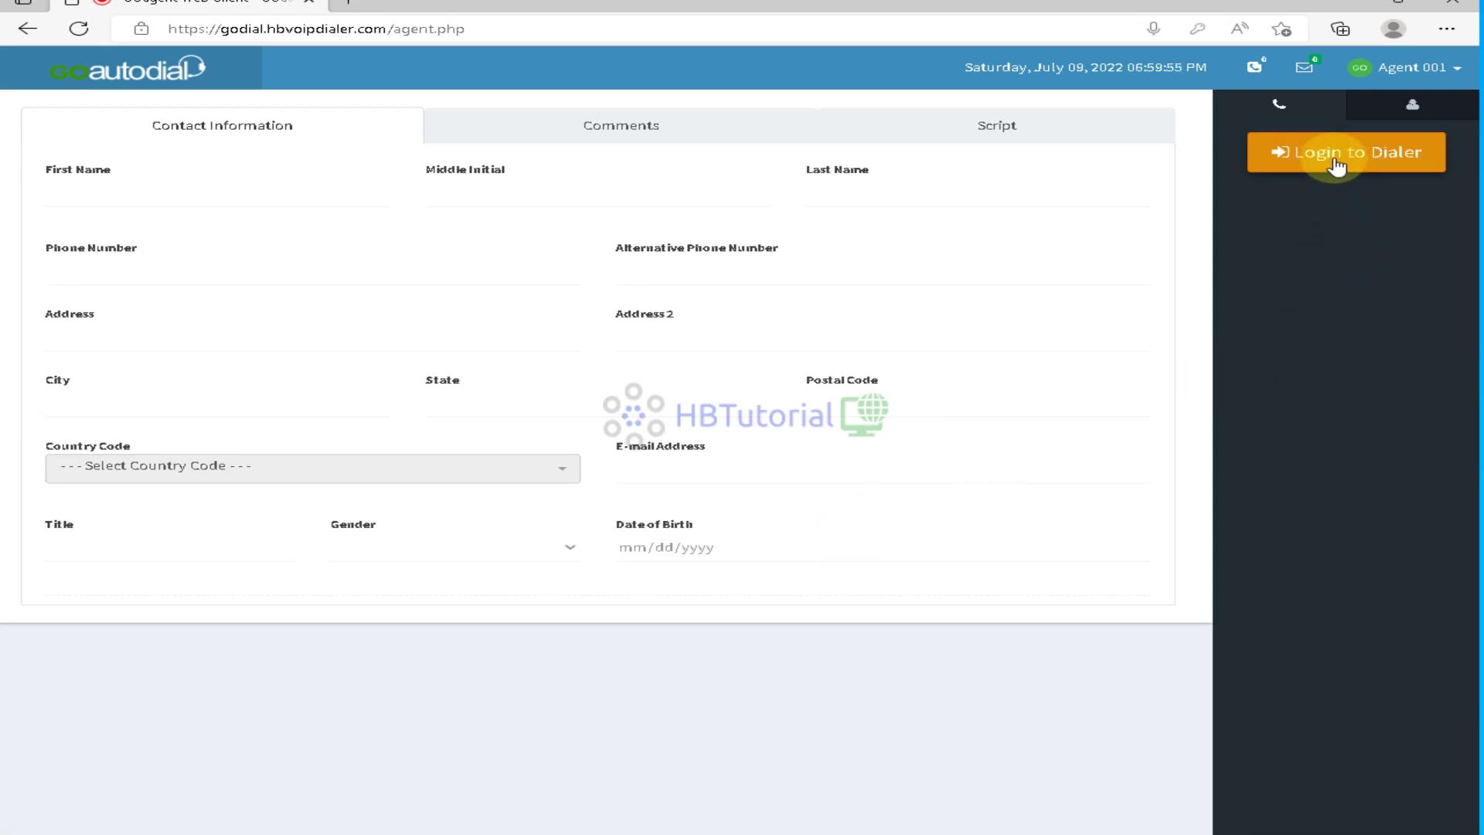
left_click(1432, 109)
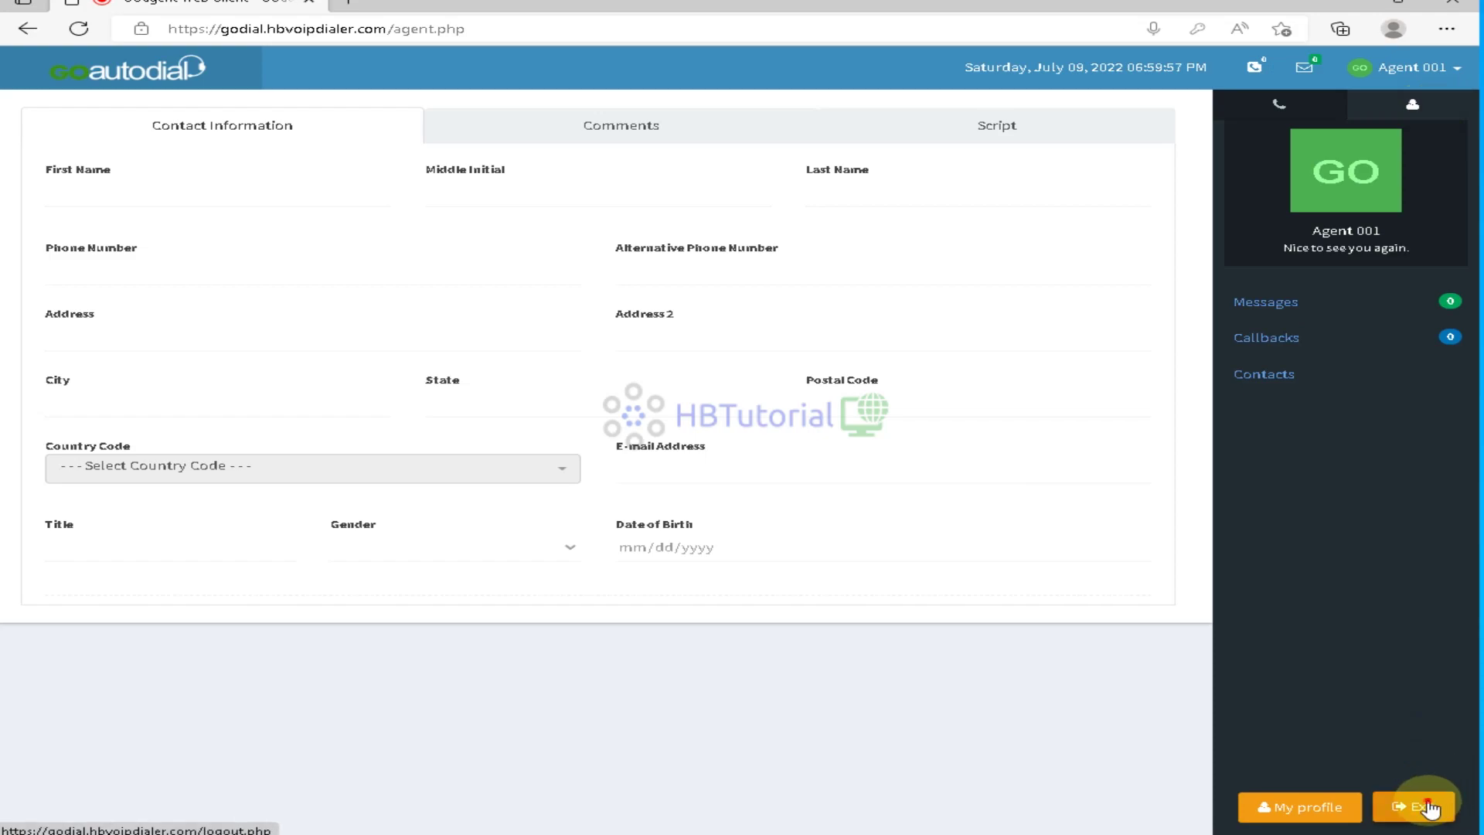
left_click(1431, 809)
left_click(772, 507)
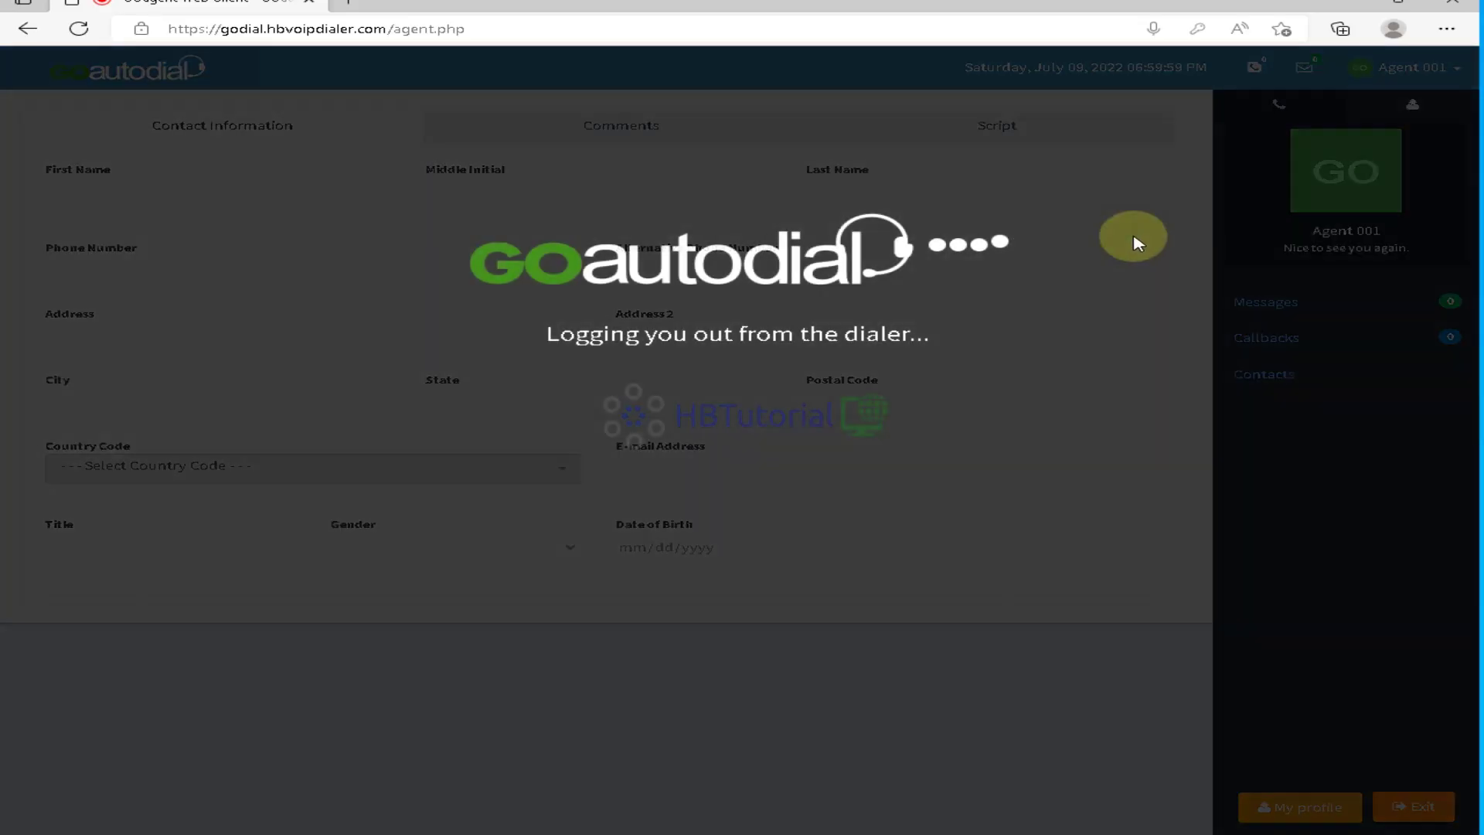
- Save the agent login in Edge and sign back in with the saved credentials
left_click(1197, 29)
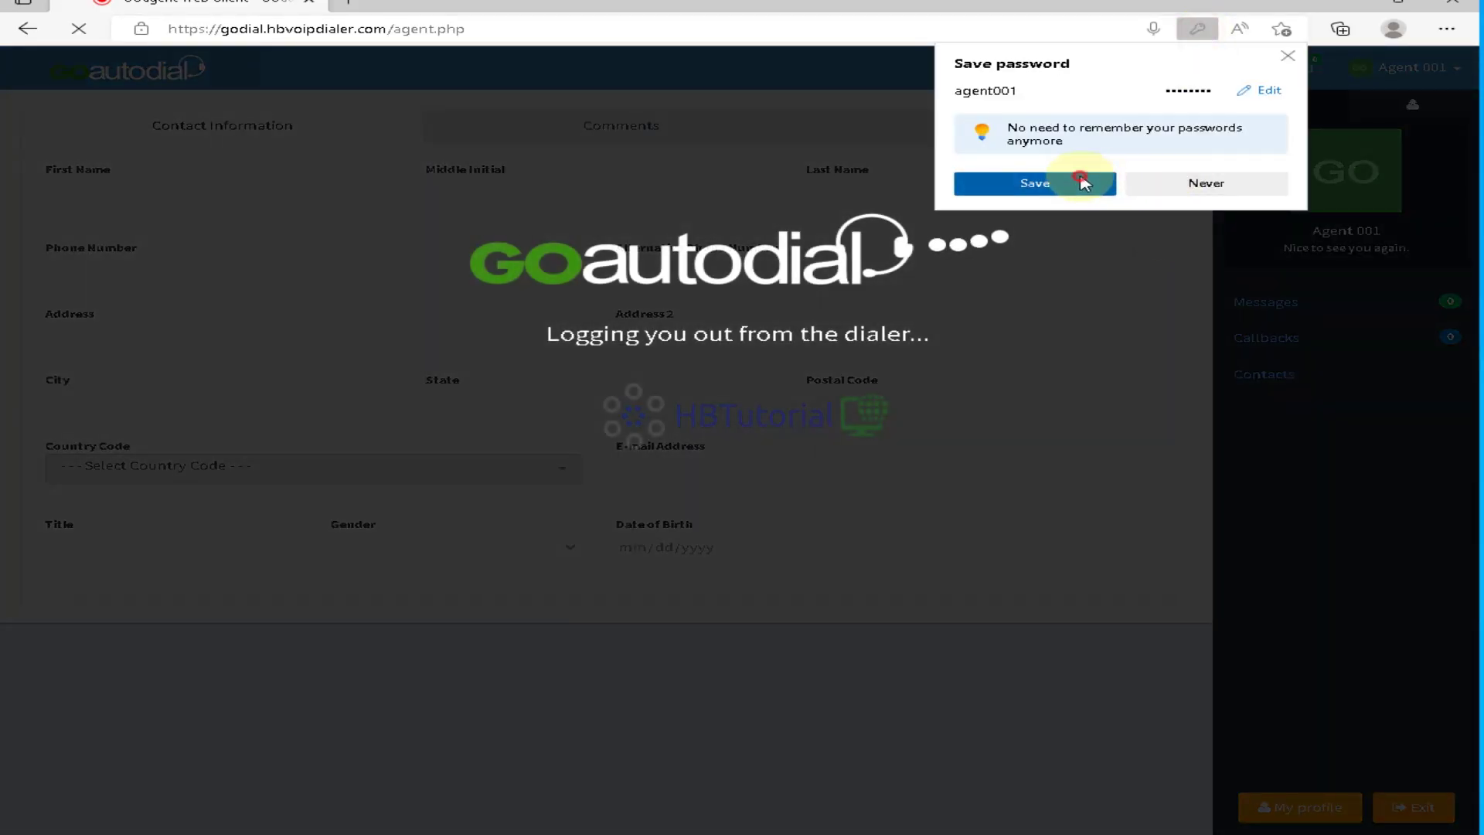
left_click(1082, 183)
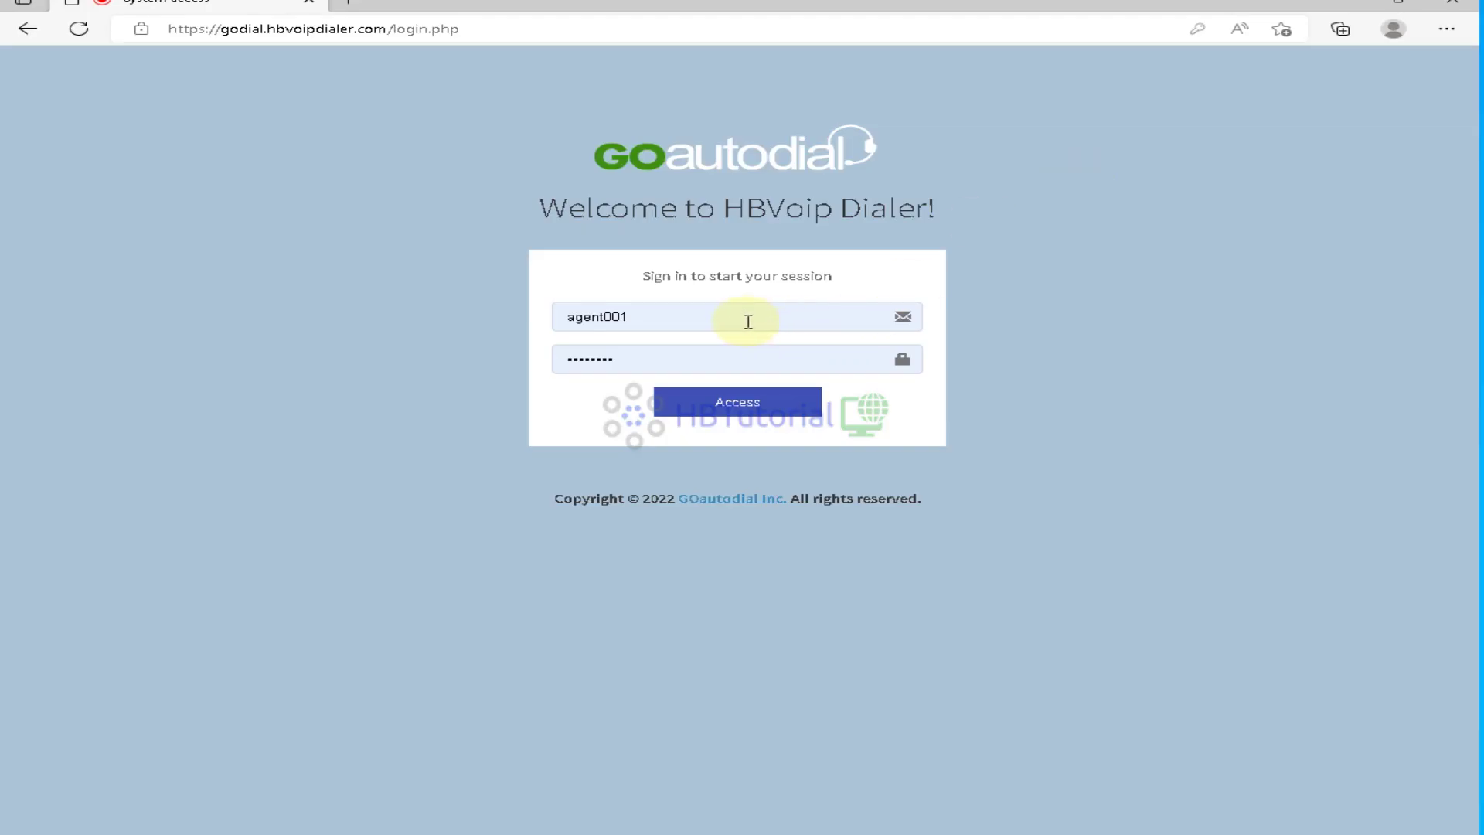
left_click(748, 321)
left_click(556, 380)
left_click(732, 402)
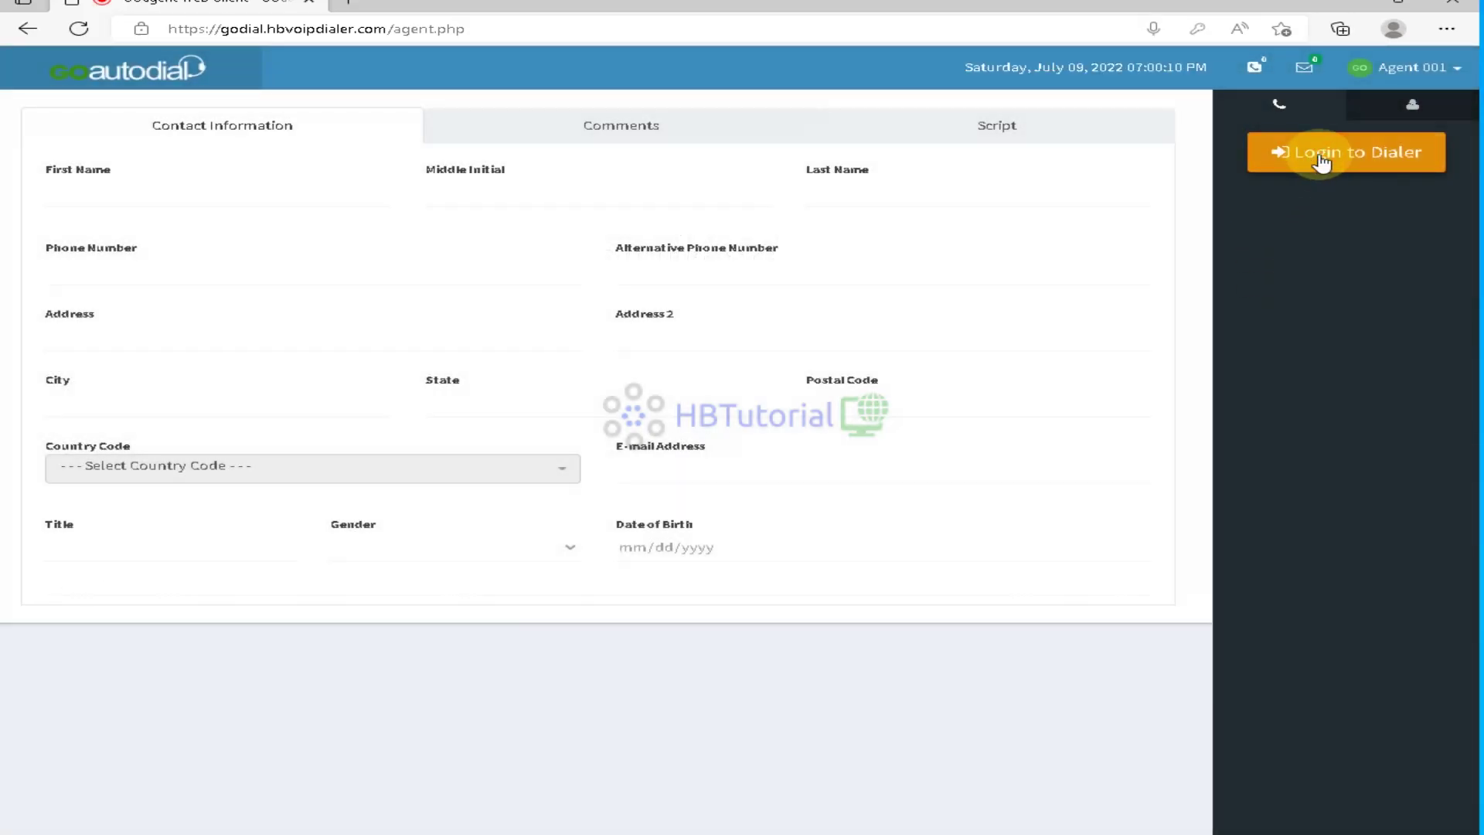
- Log the agent into MainCampaign with all inbound groups selected
left_click(1322, 162)
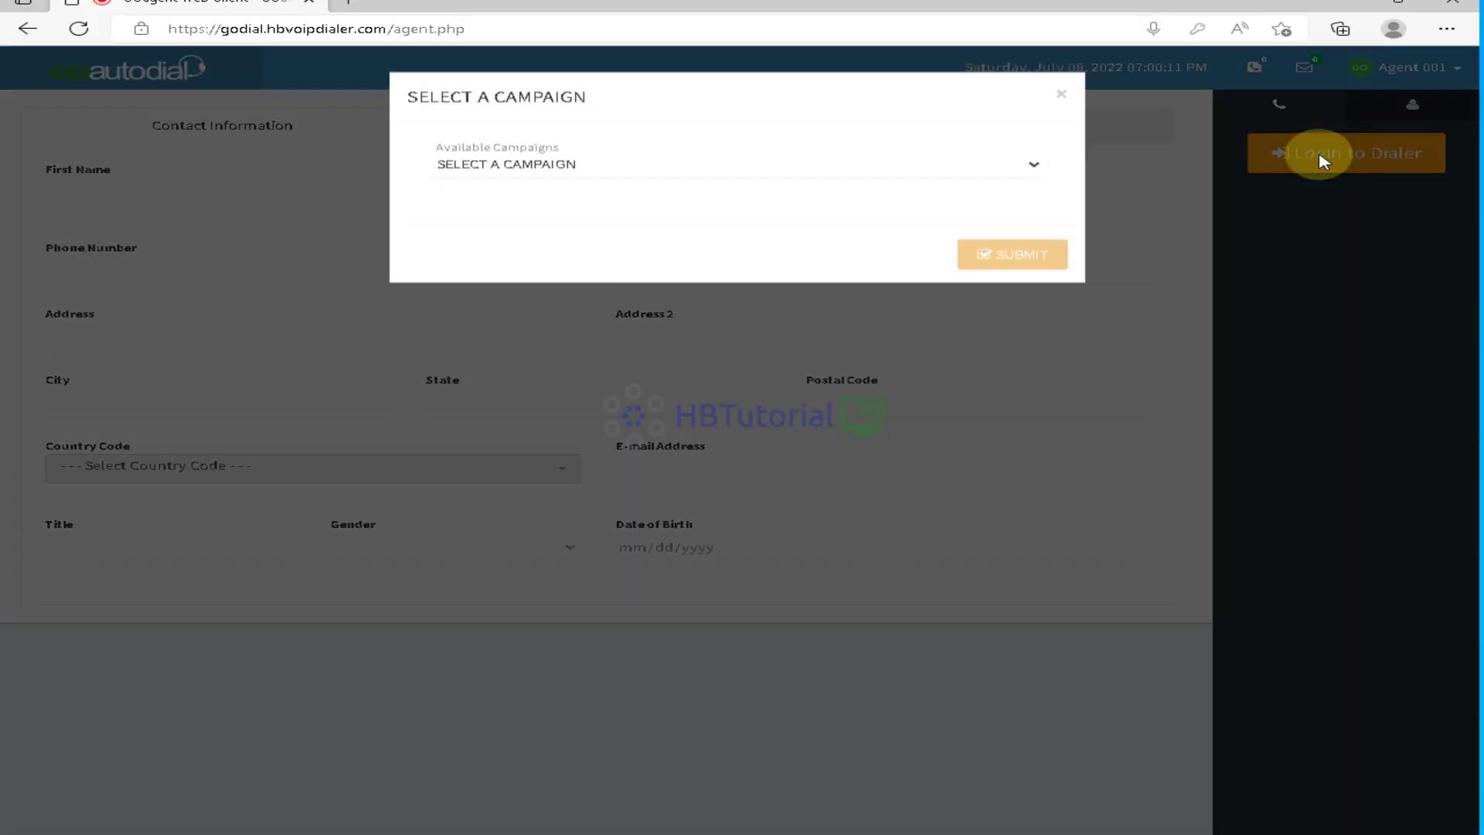
left_click(572, 178)
left_click(520, 206)
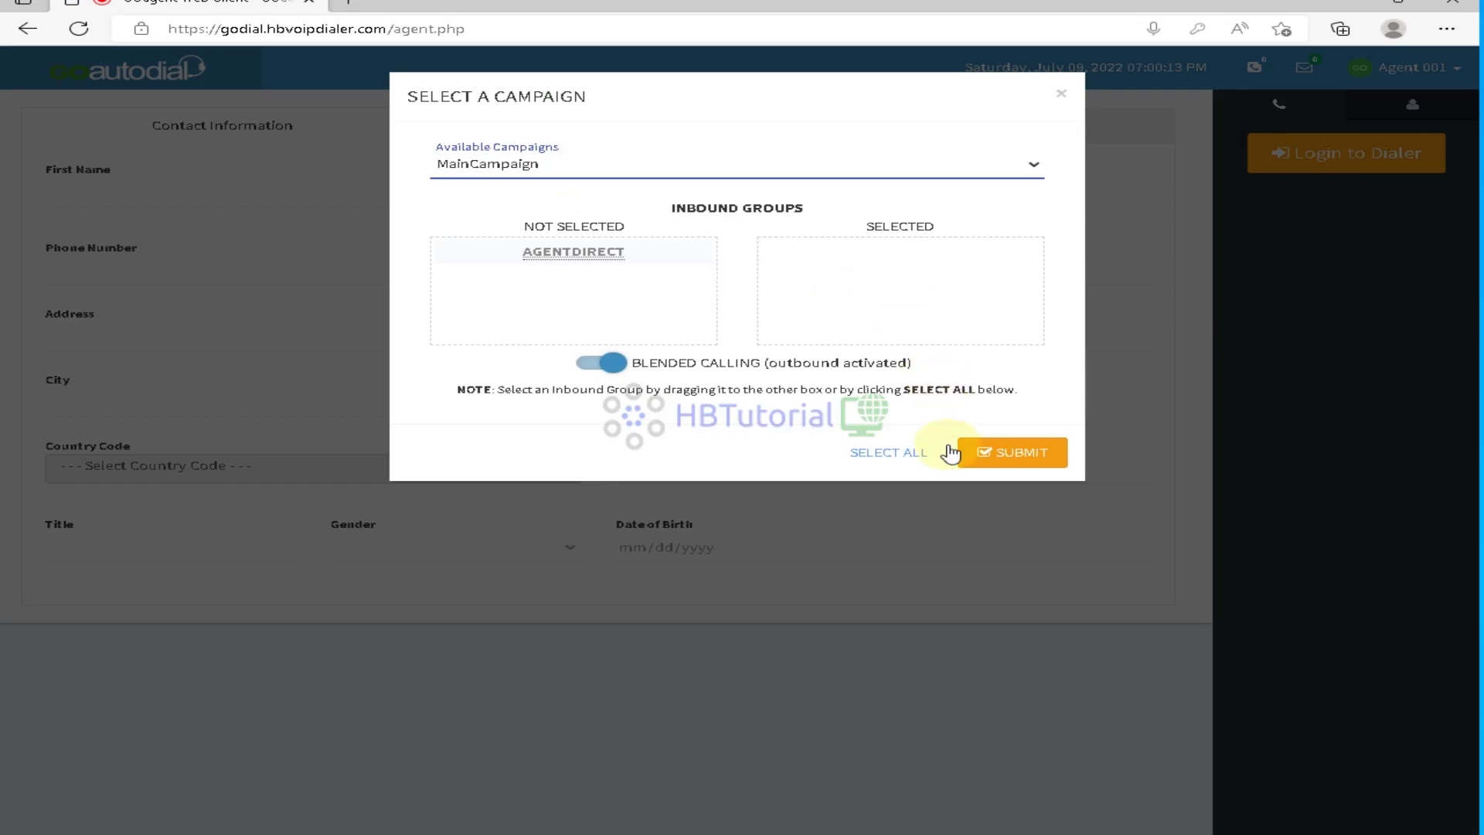
left_click(885, 452)
left_click(1005, 456)
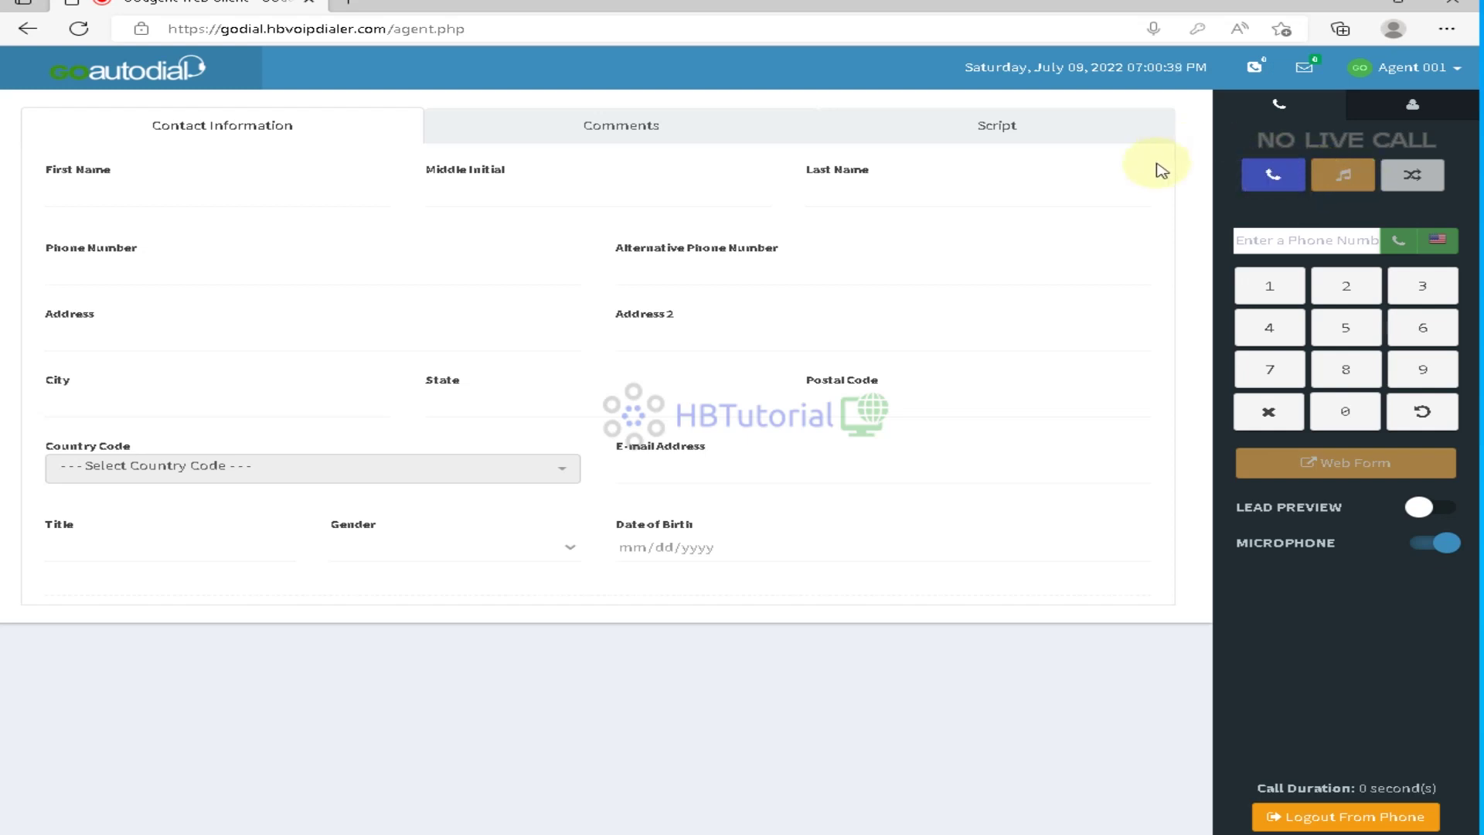
- Try a dial, dismiss the no-leads-on-hopper message, and switch to the Campaigns window
left_click(1279, 179)
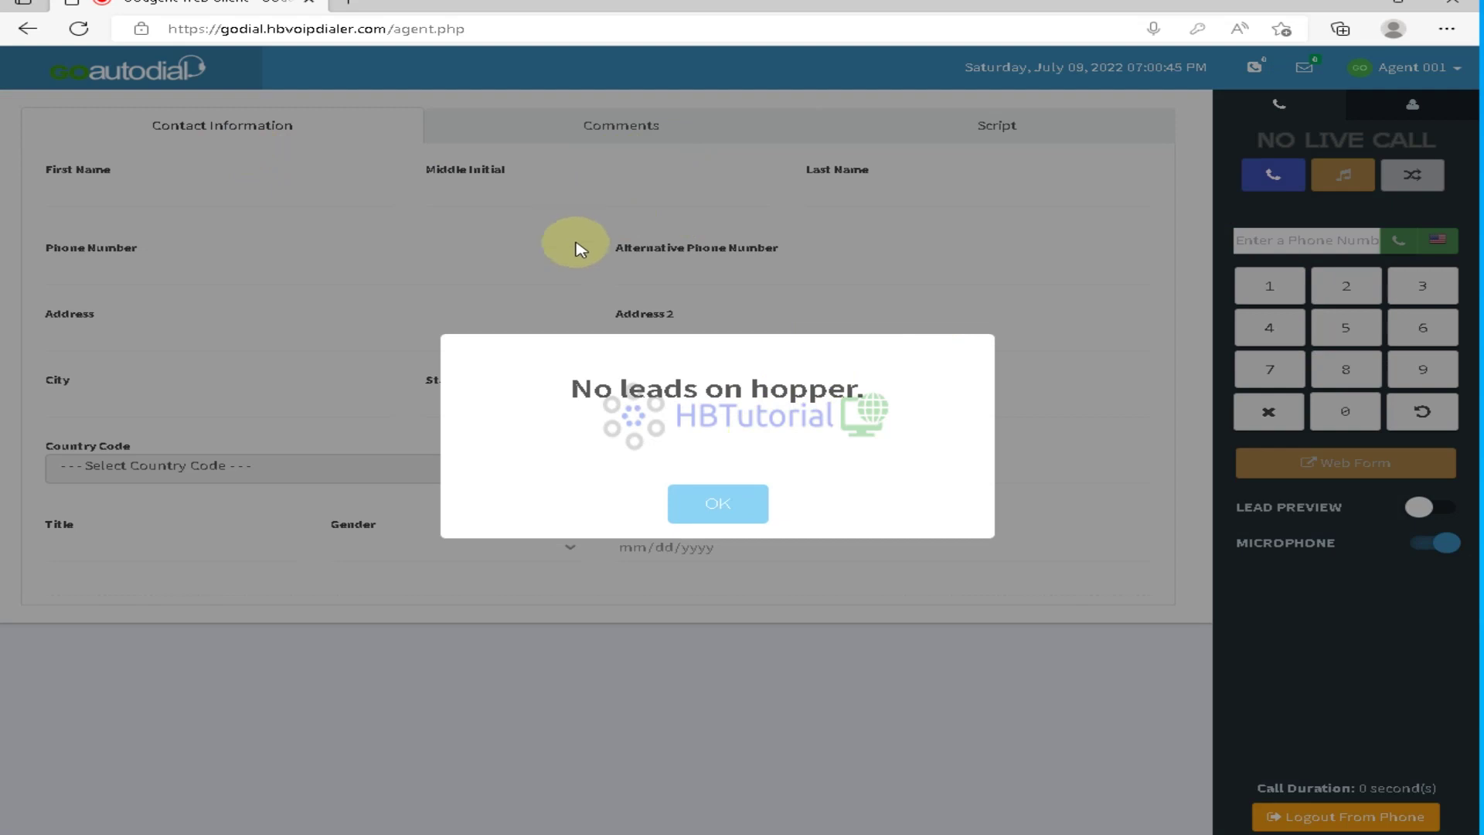
left_click(725, 510)
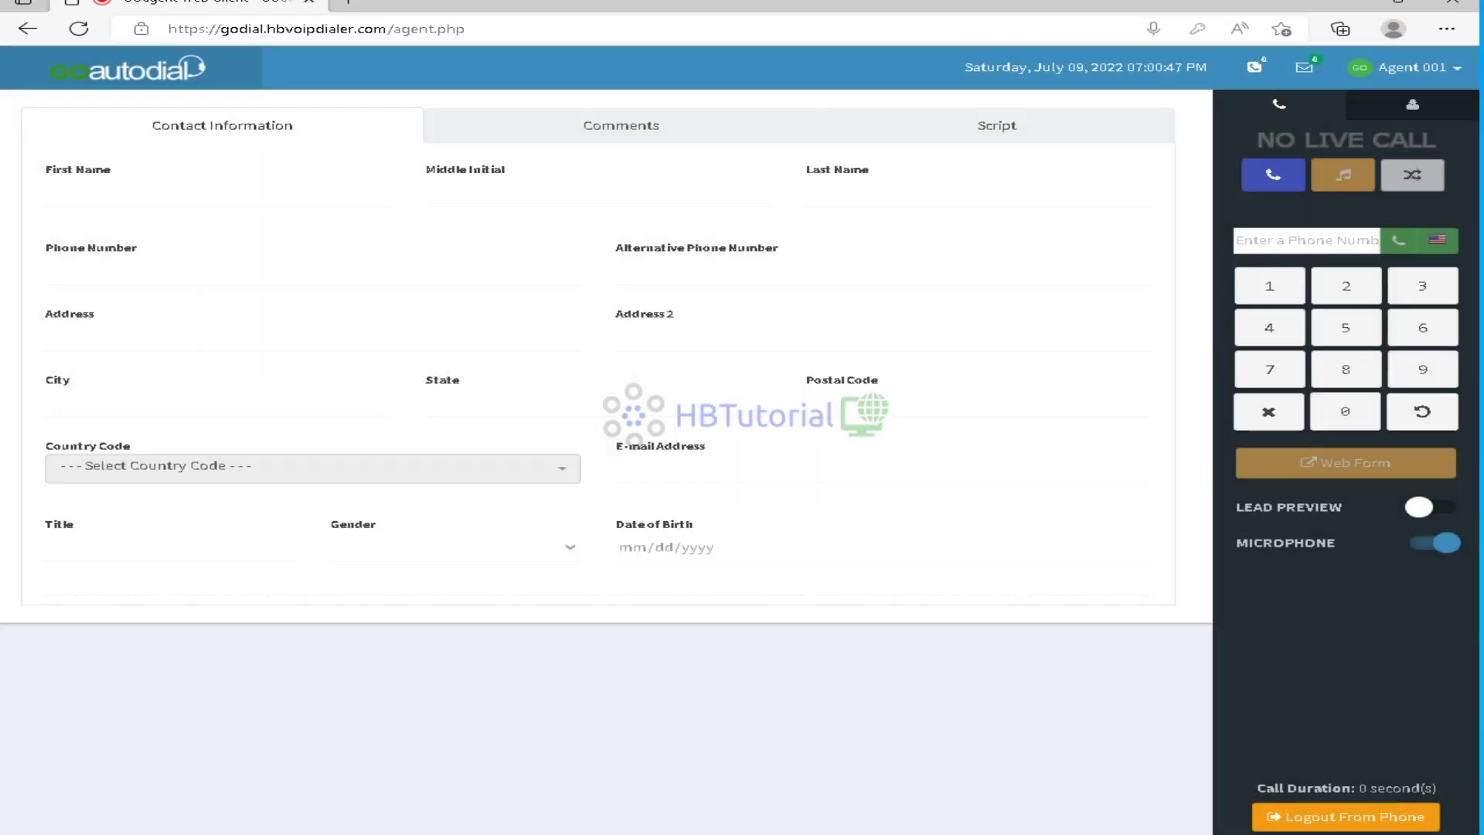
left_click(220, 758)
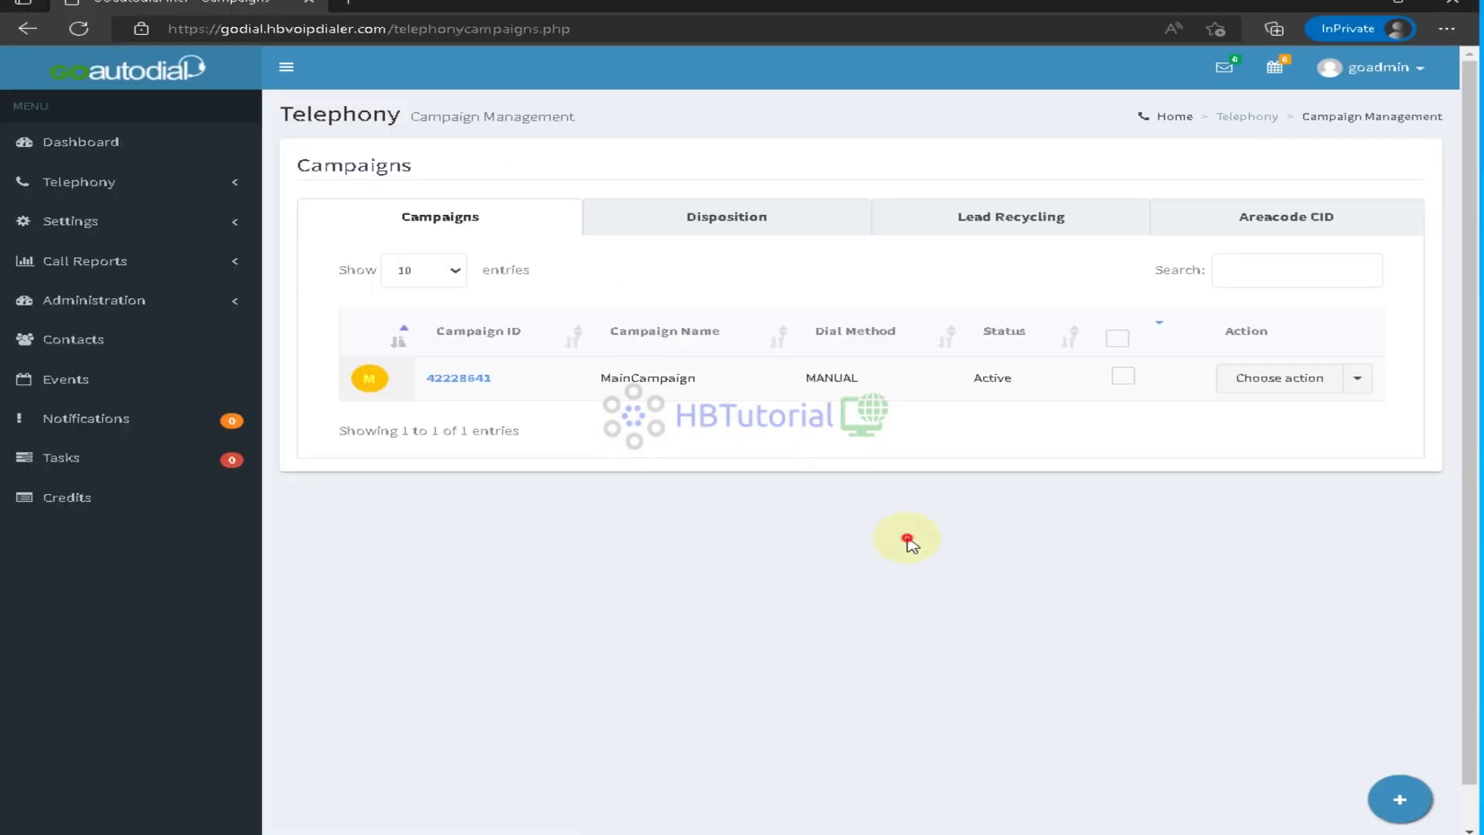
- Open MainCampaign for editing and set Local Calltime to default 24 hours calling
left_click(1351, 378)
left_click(1274, 410)
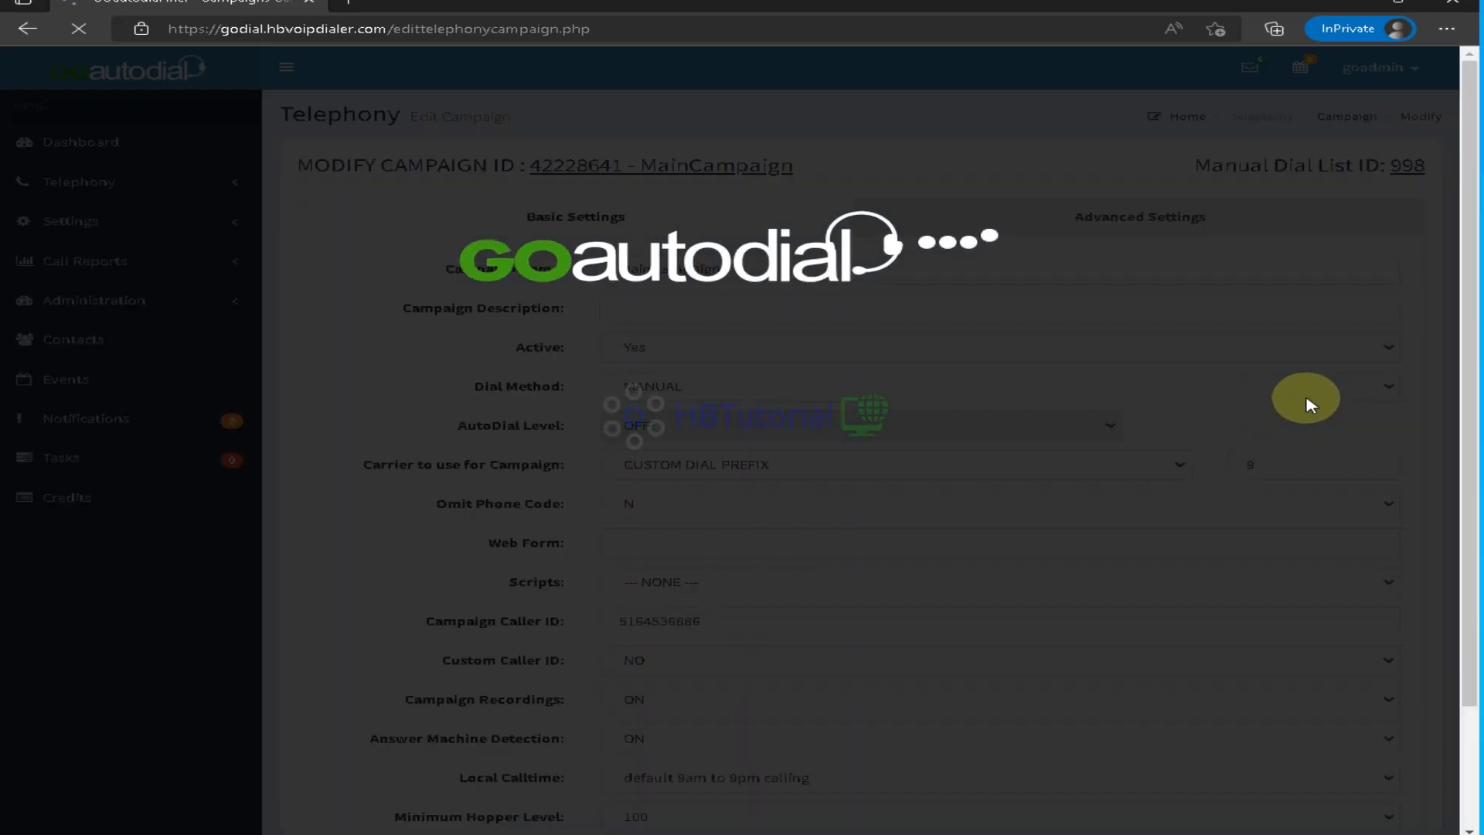
scroll(1106, 425, "down", 3)
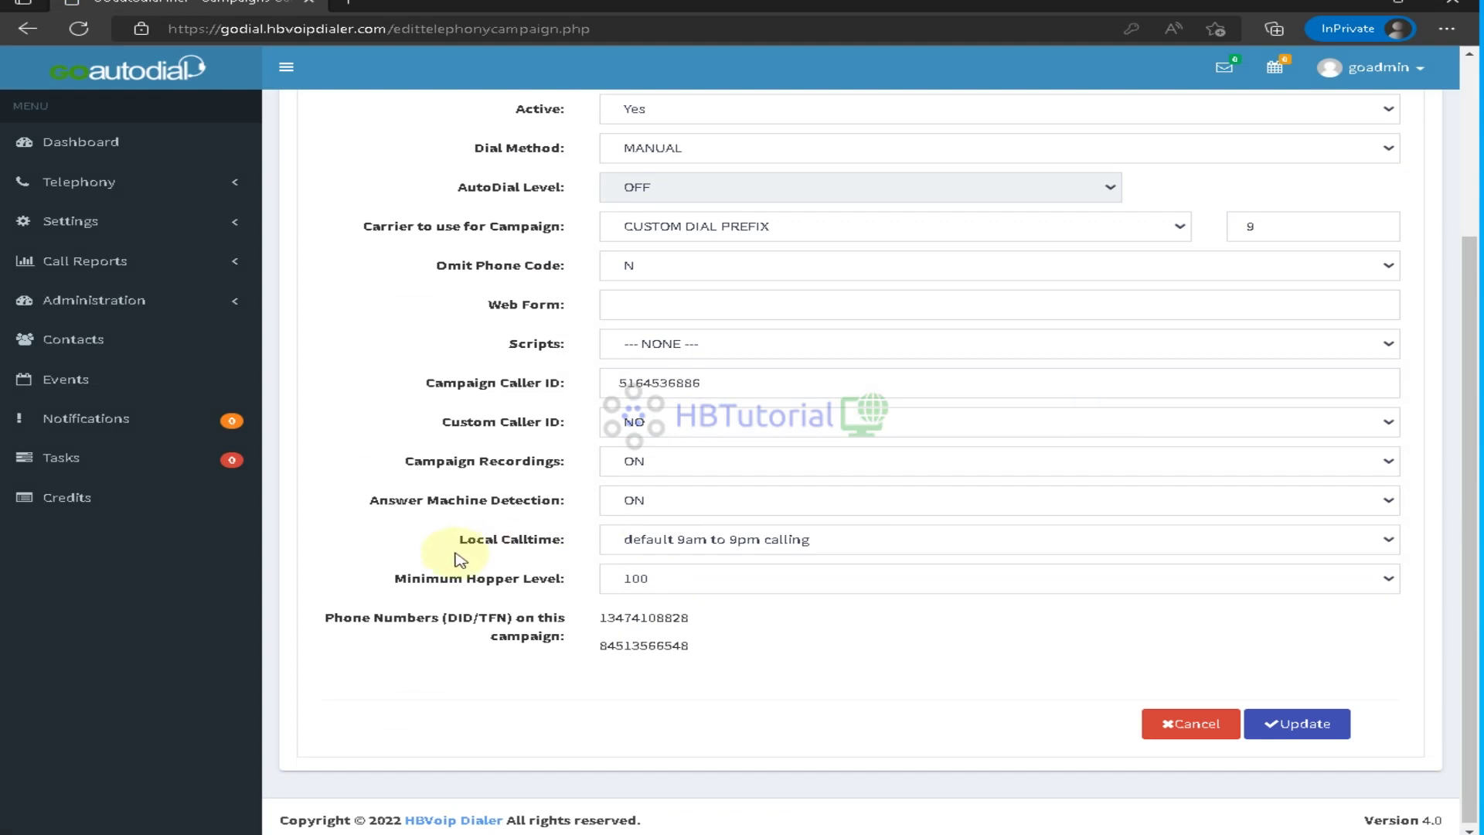
left_click_drag(456, 539, 570, 544)
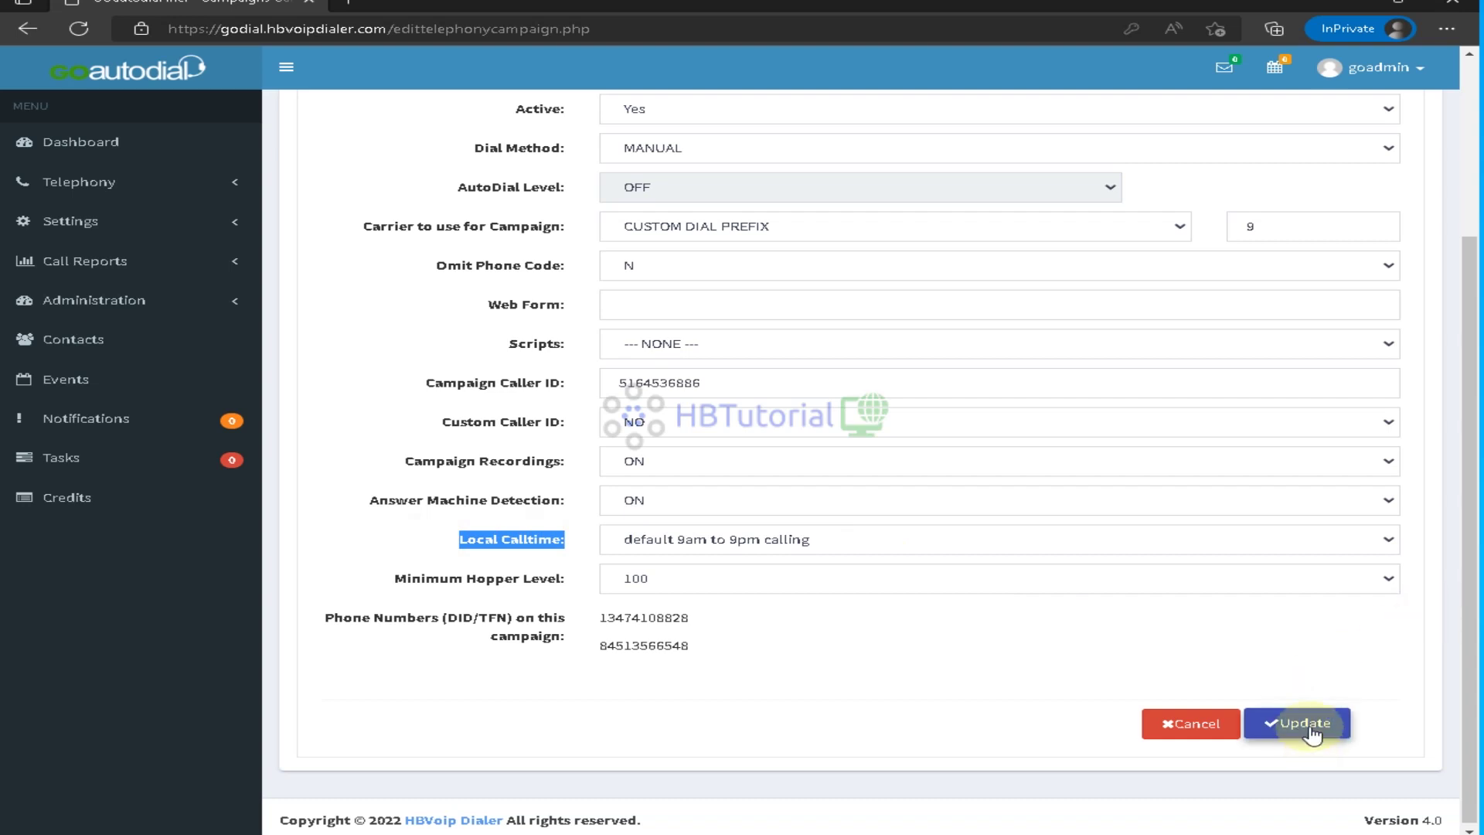
left_click(787, 543)
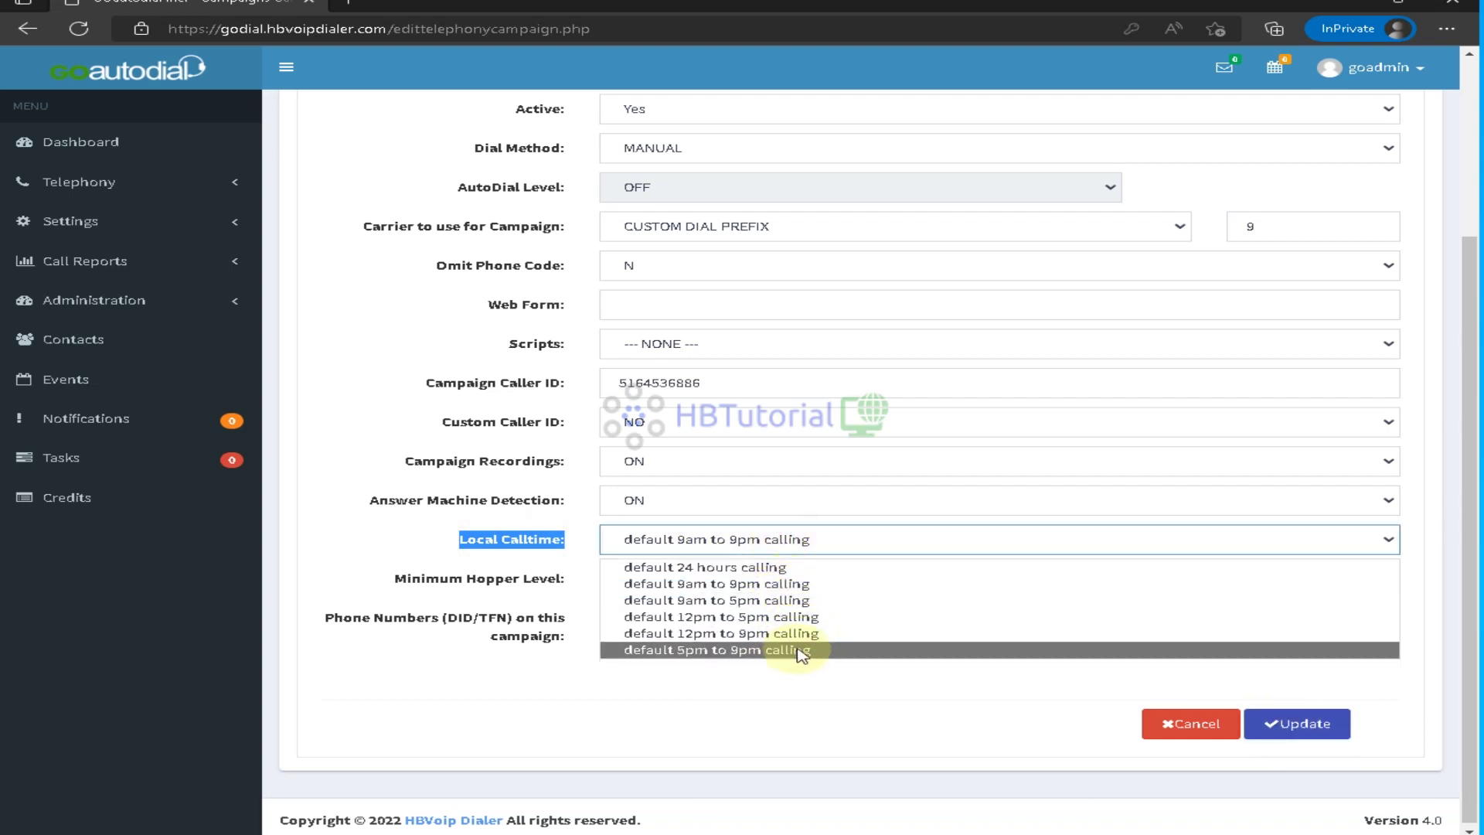
left_click(850, 568)
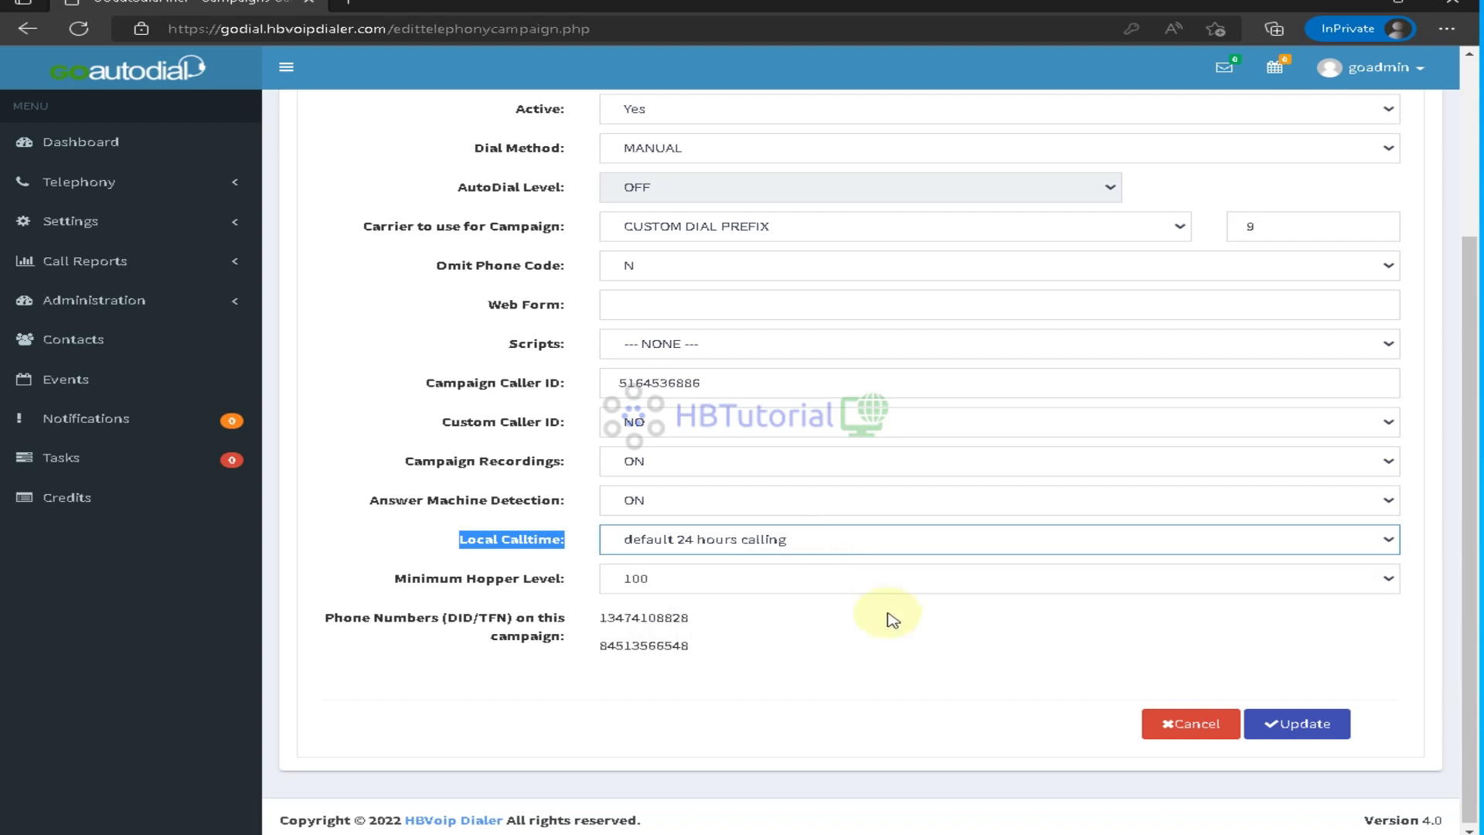
- Choose DefaultScript as the campaign's script
scroll(901, 642, "up", 2)
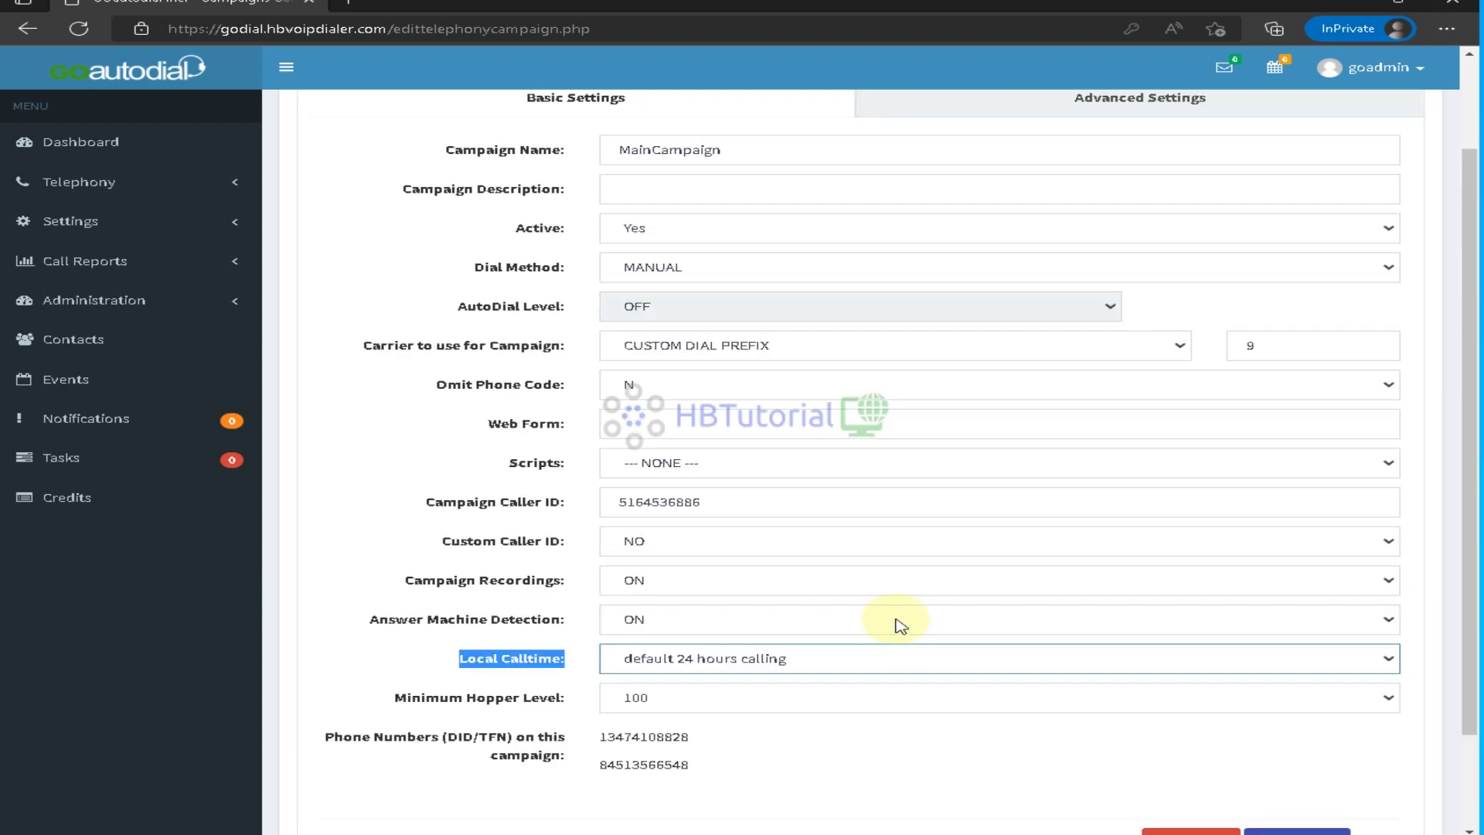
left_click(779, 467)
left_click(735, 512)
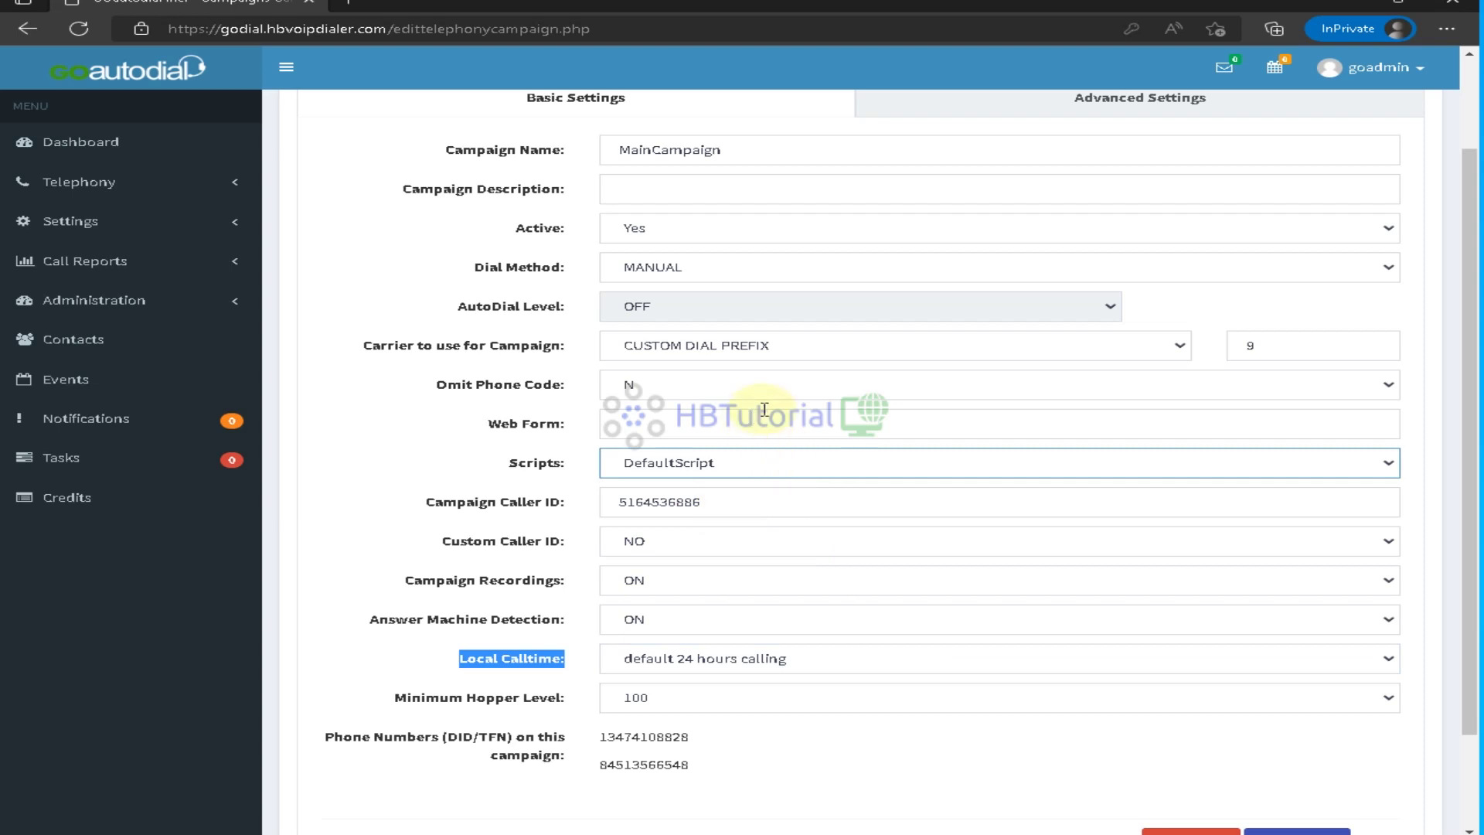
scroll(668, 340, "up", 2)
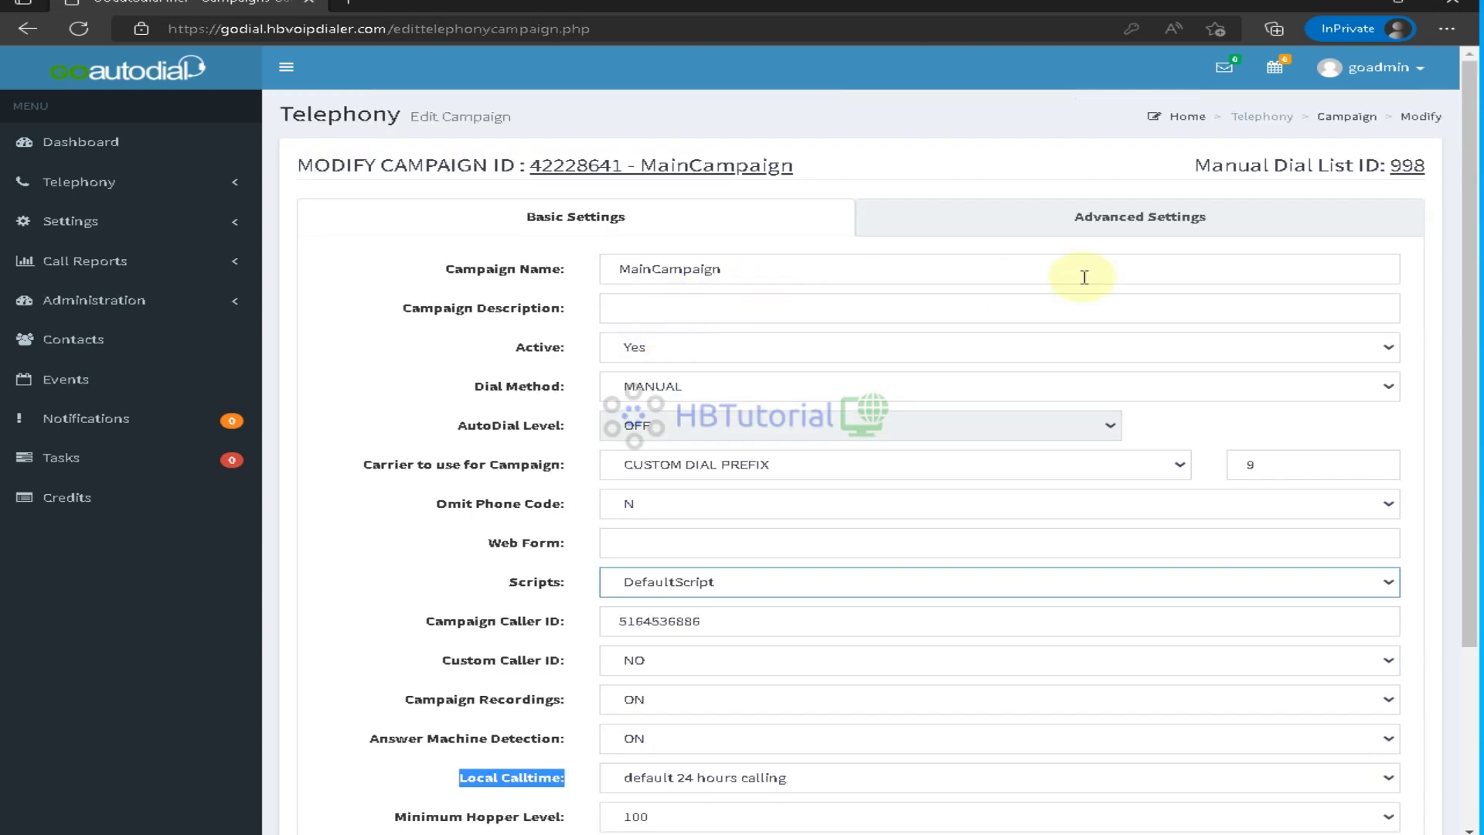
- Show Advanced Settings and keep Default Country Code as United States of America (+1)
left_click(1128, 224)
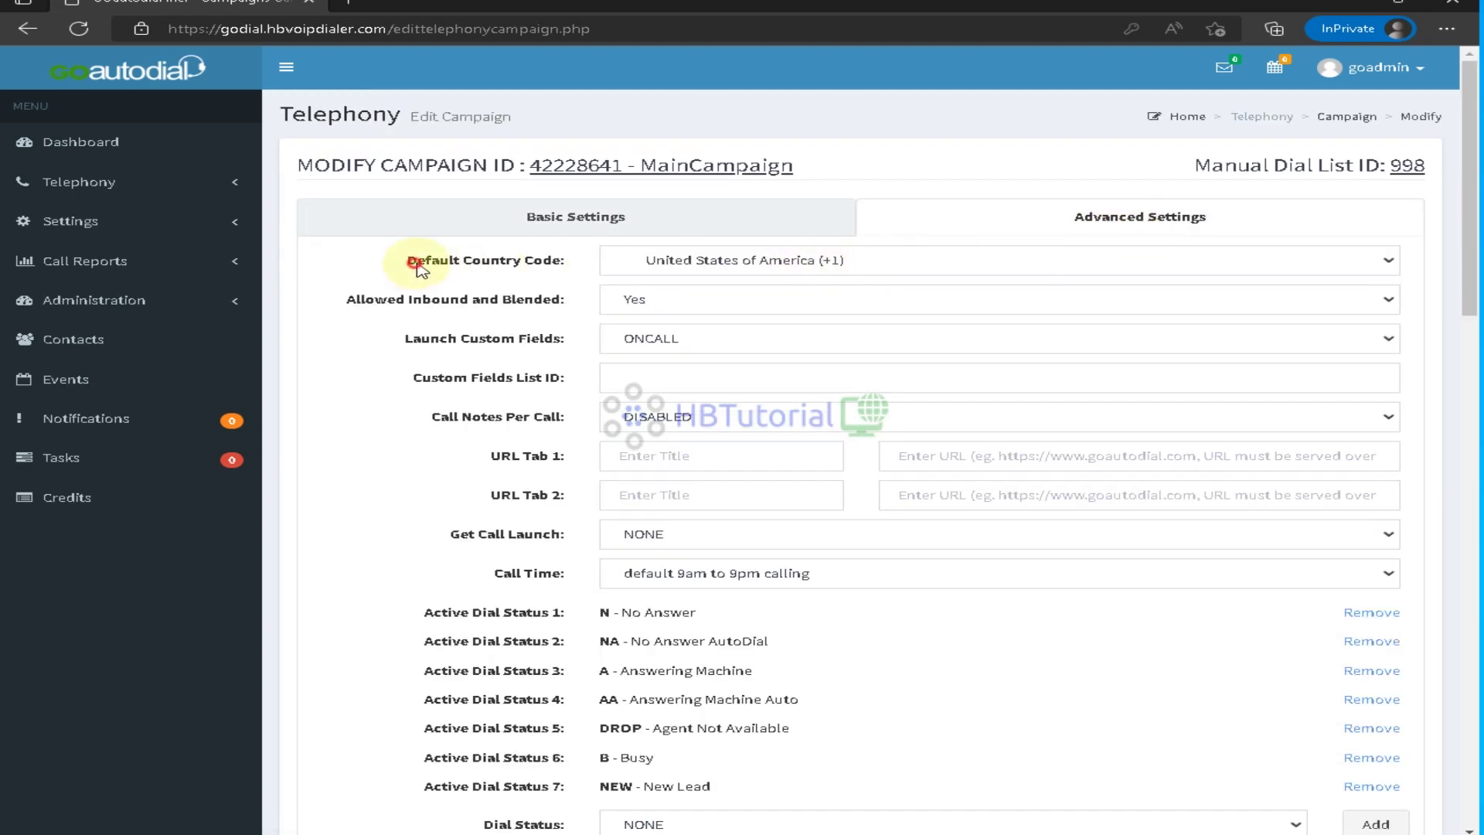
left_click_drag(418, 262, 543, 263)
left_click(808, 263)
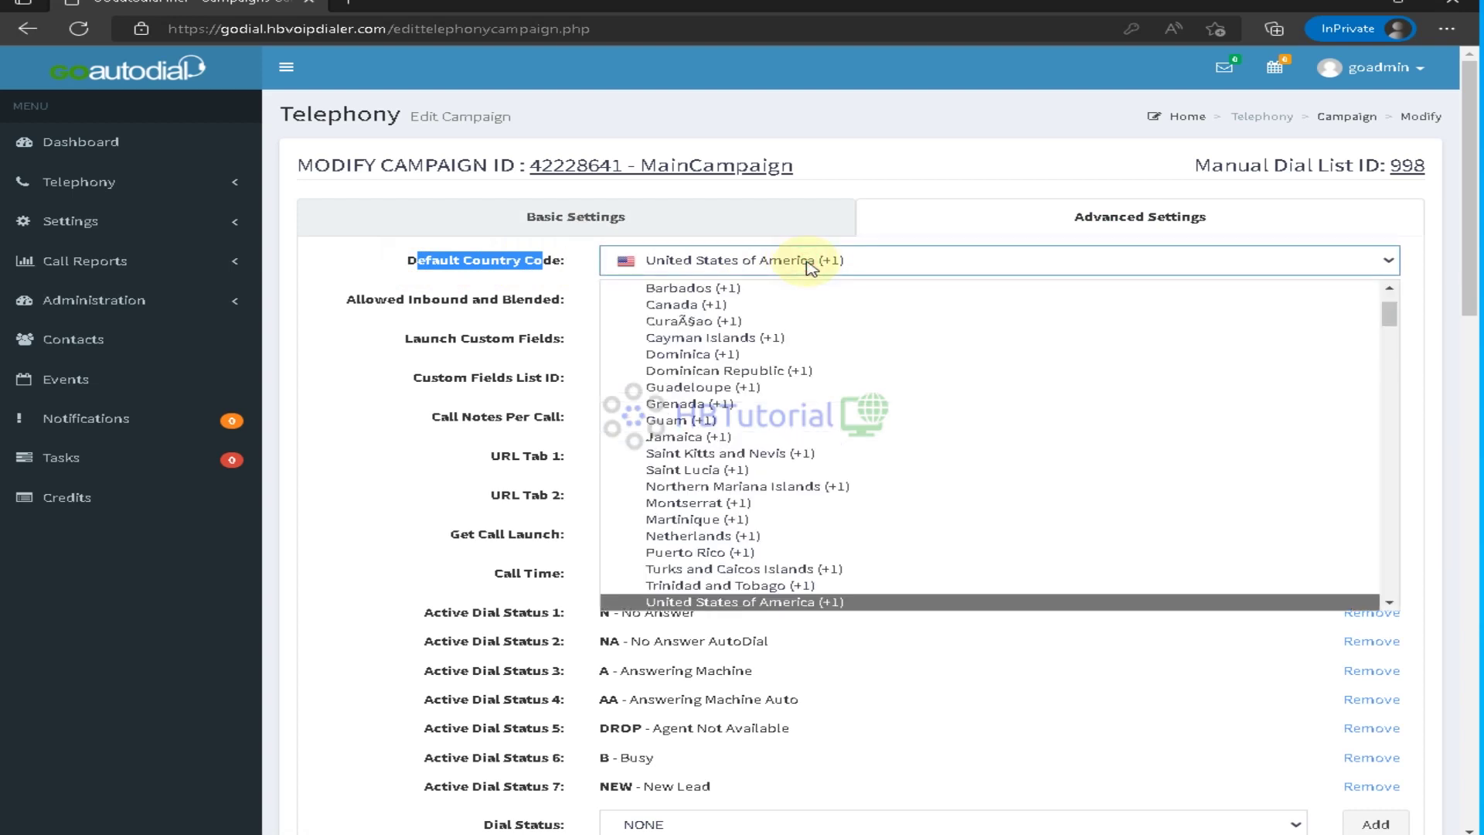
left_click(808, 262)
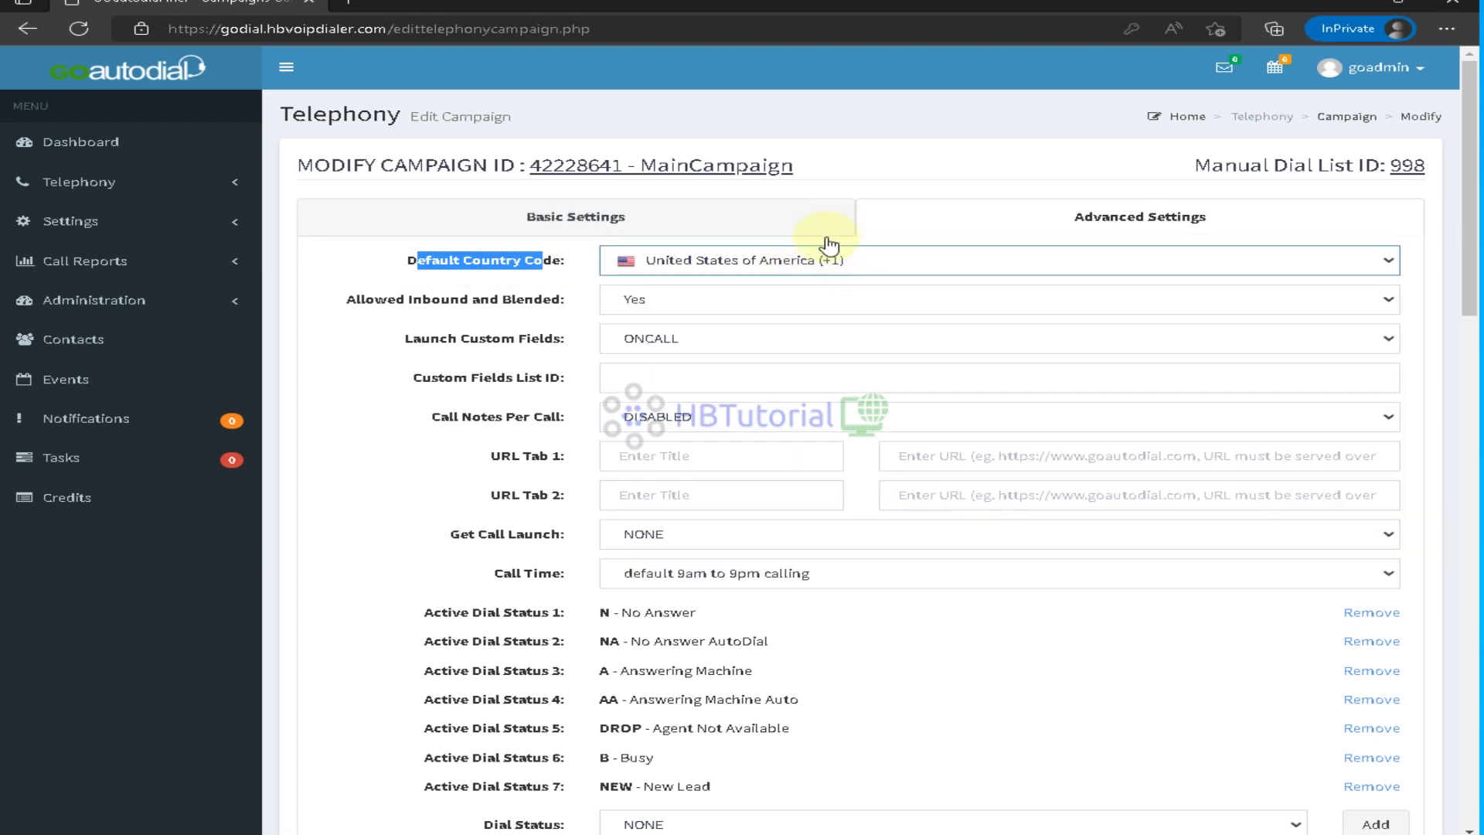
- Leave Call Notes Per Call DISABLED and return Get Call Launch to NONE after trying SCRIPT
scroll(939, 262, "down", 2)
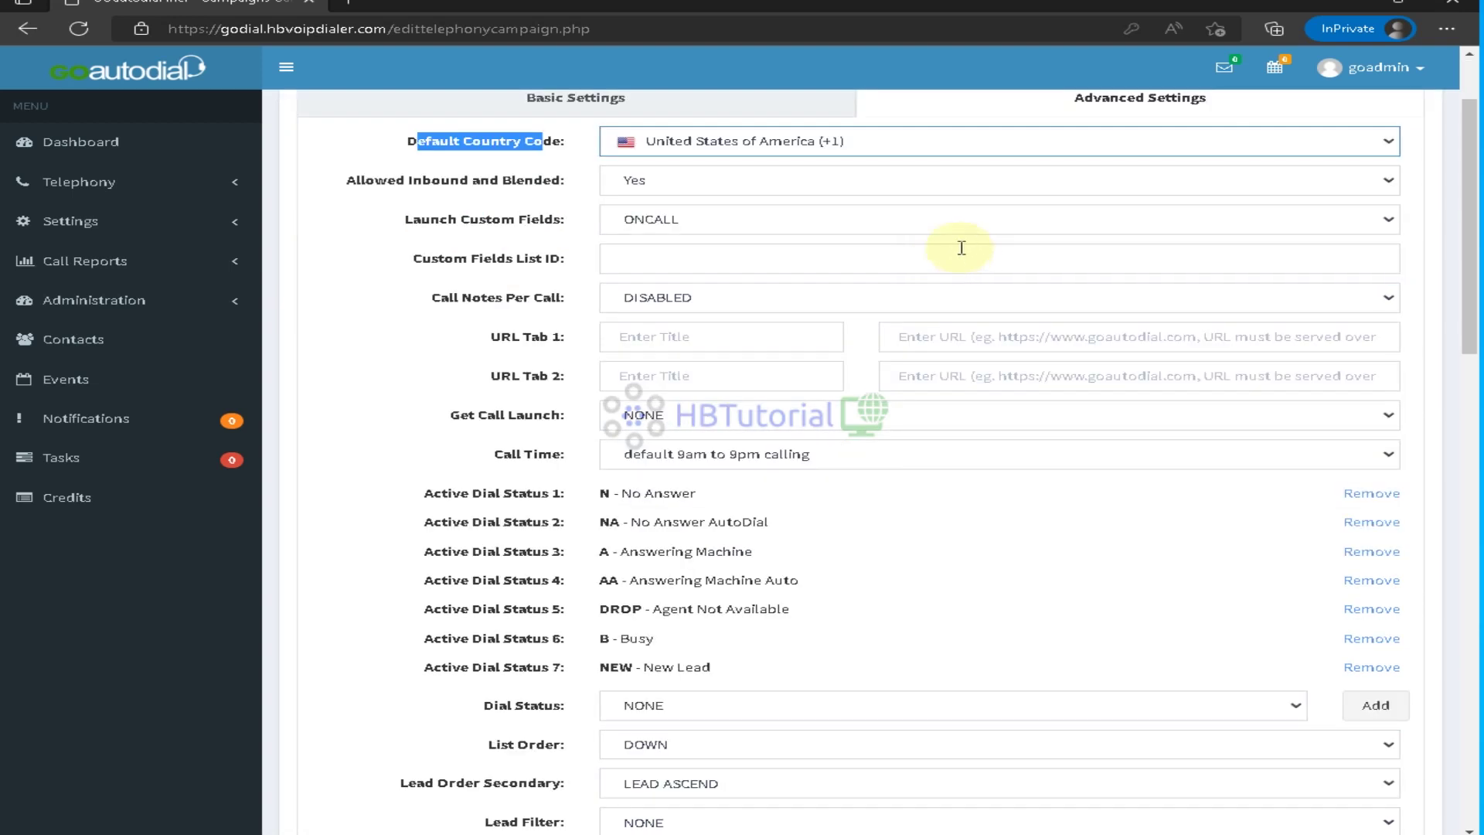
left_click(677, 225)
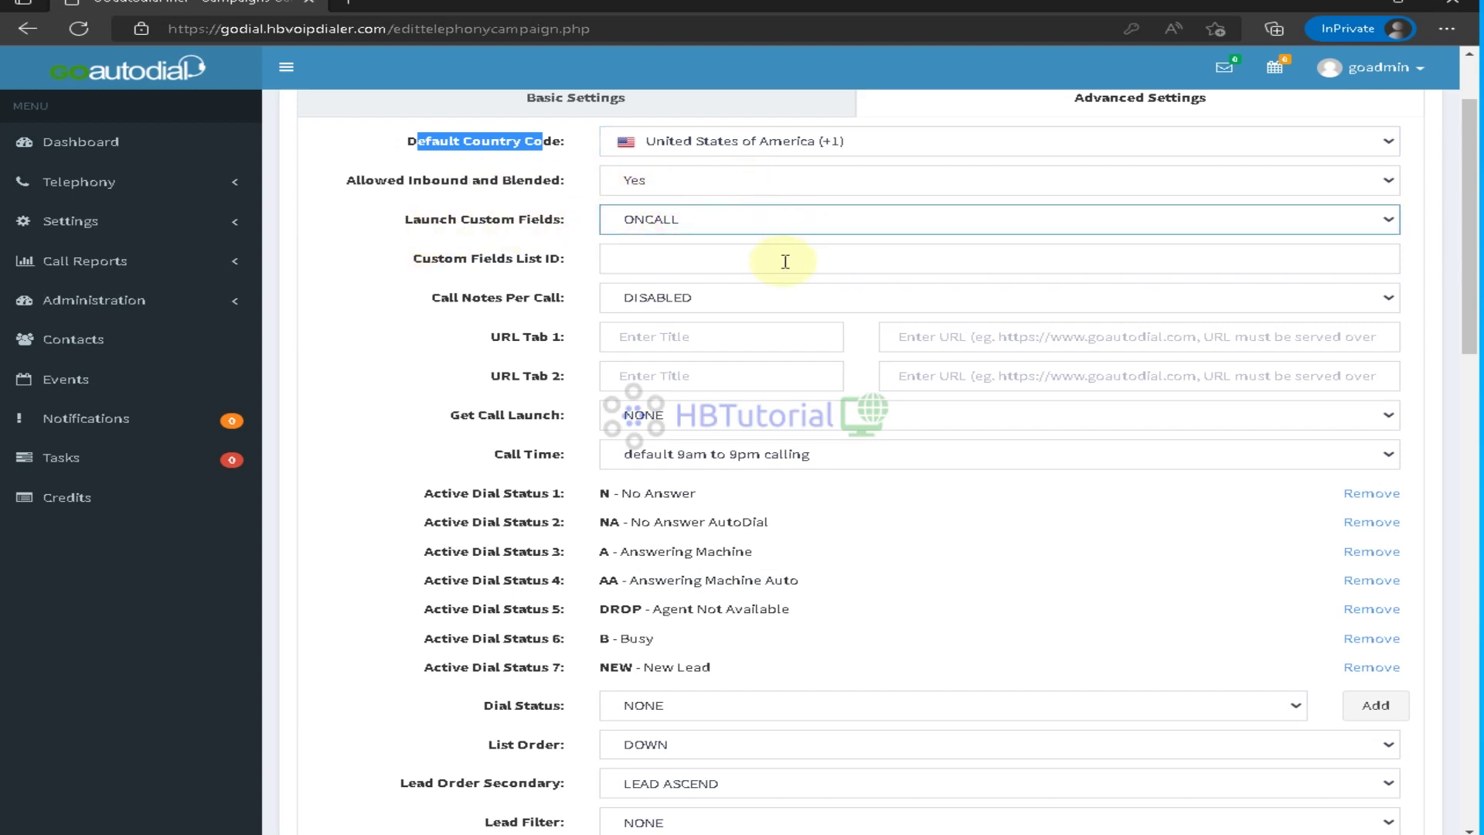
left_click(761, 258)
left_click_drag(435, 302, 598, 299)
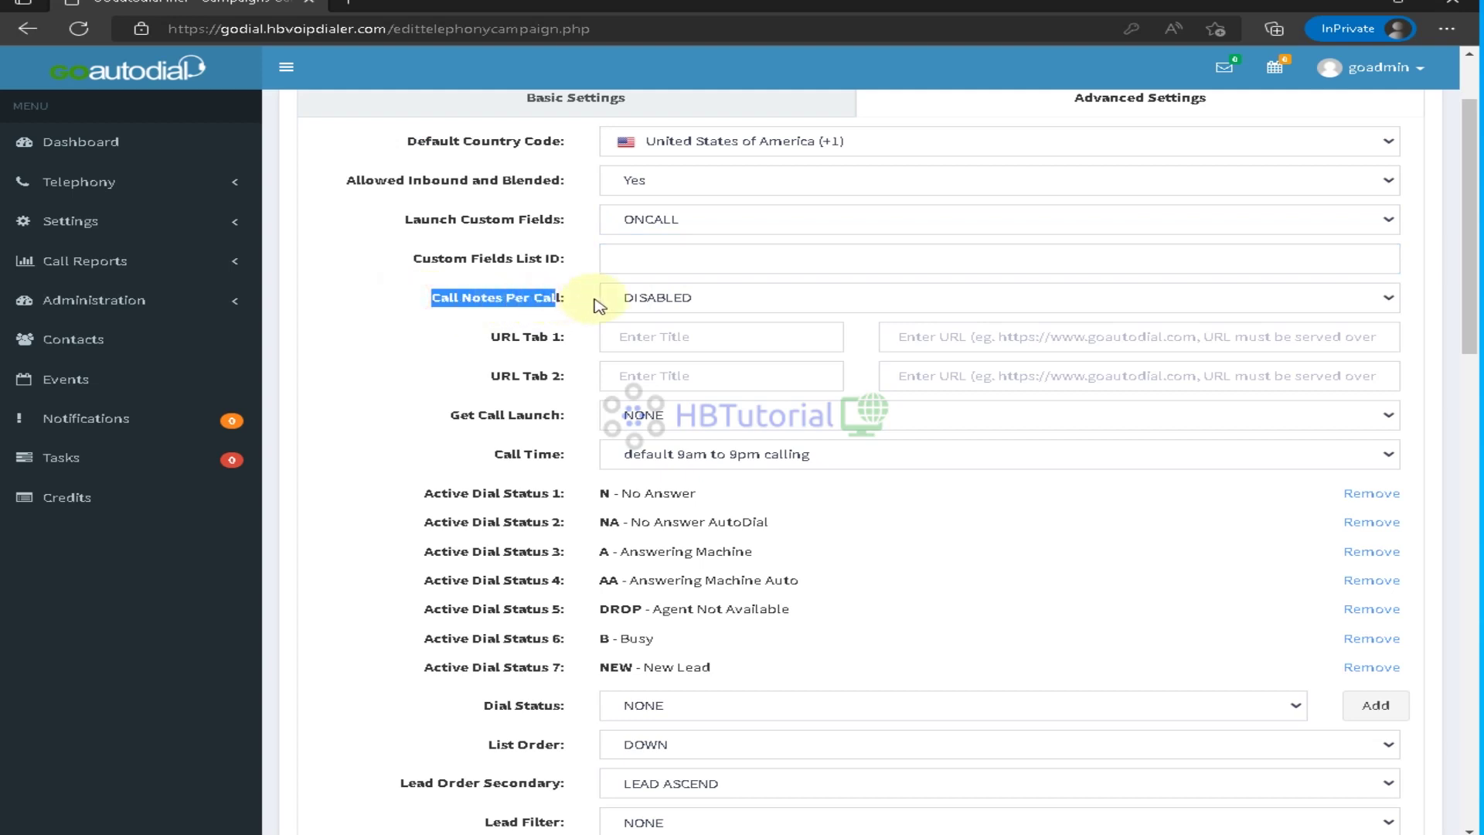
left_click(792, 296)
left_click(430, 298)
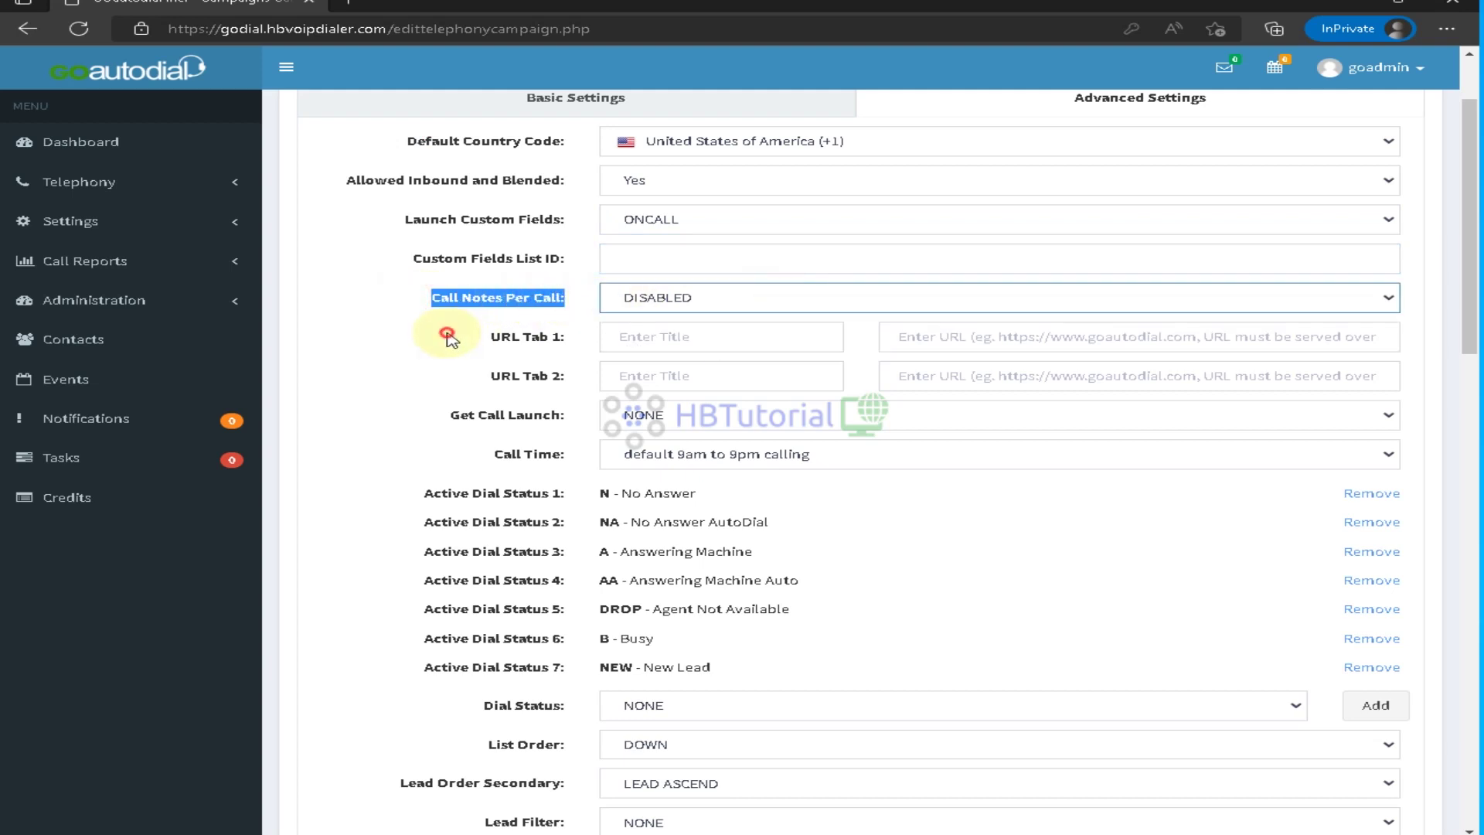
scroll(440, 329, "down", 3)
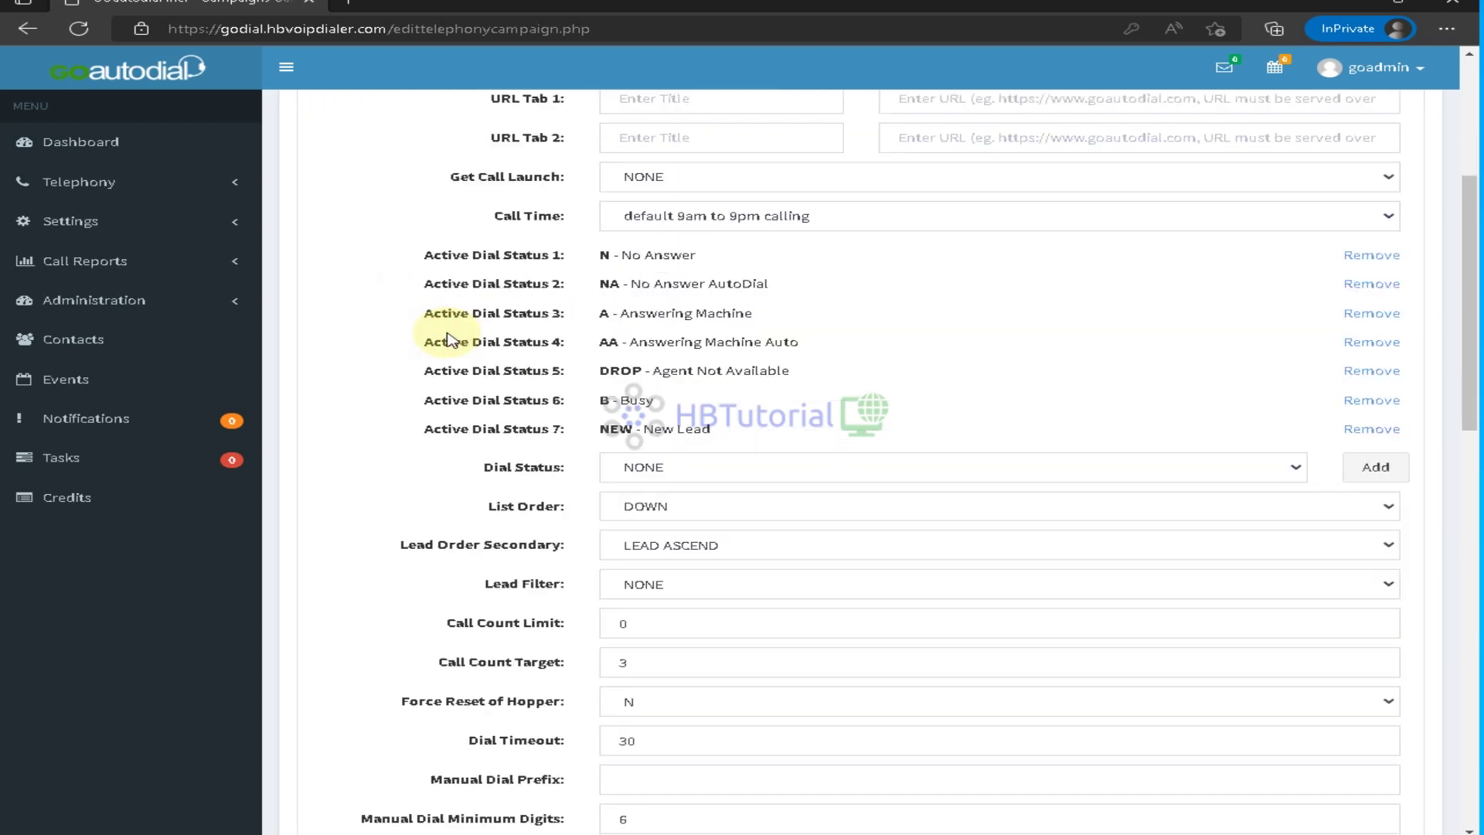
left_click(804, 179)
left_click(688, 222)
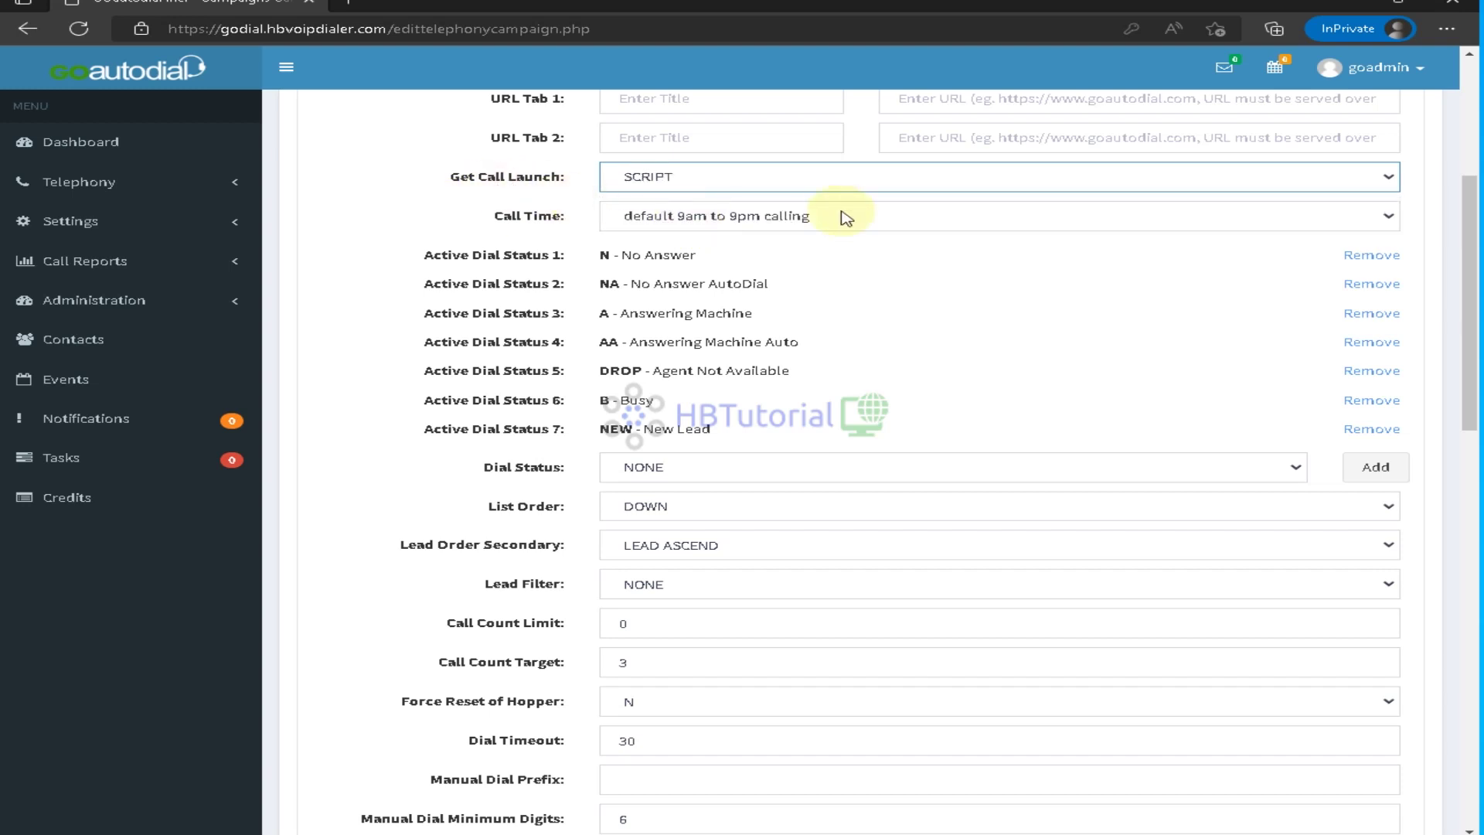
left_click(786, 186)
left_click(738, 201)
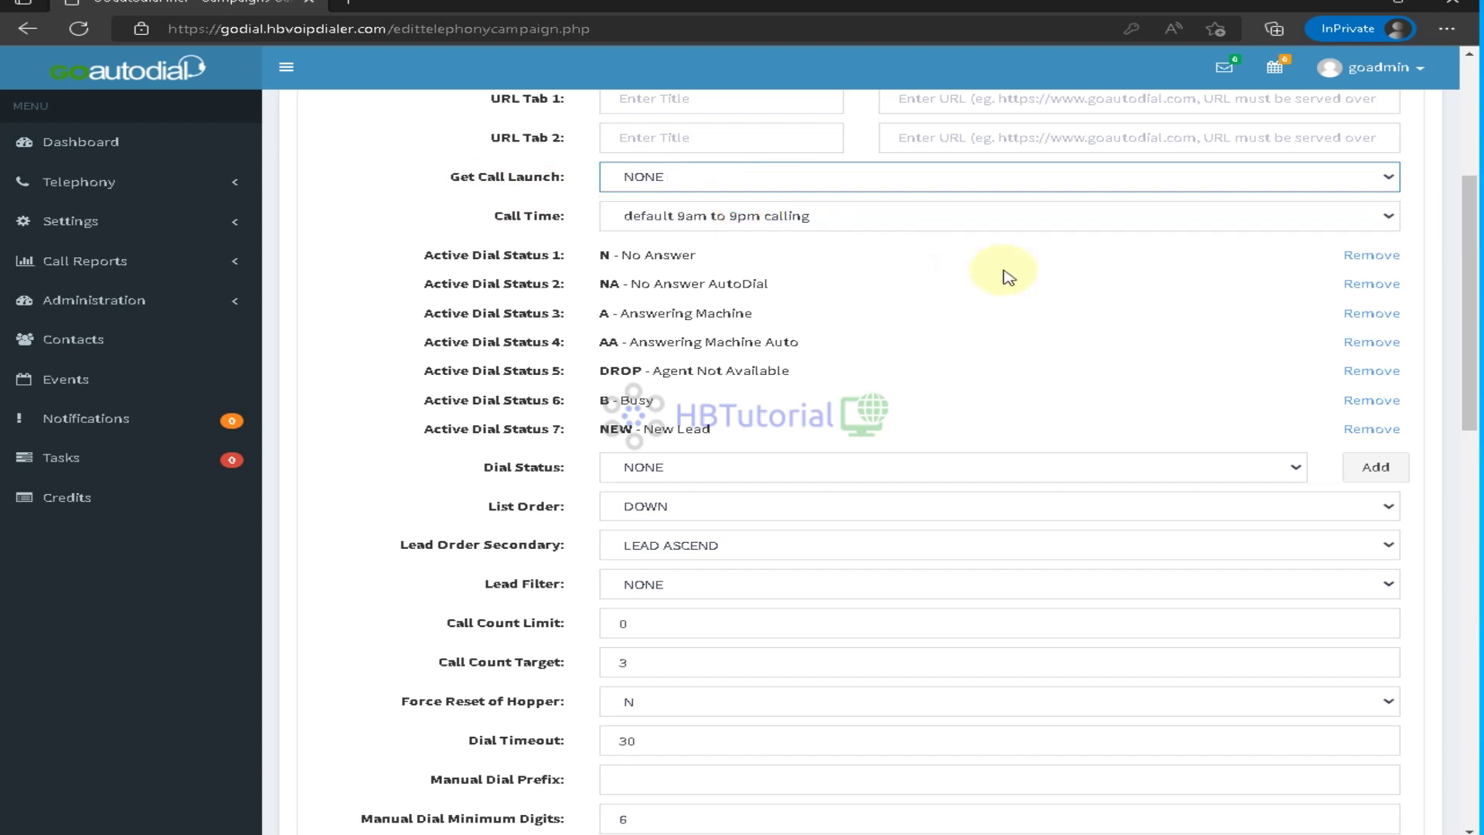
- Review the seven active dial statuses: N, NA, A, AA, DROP, B and NEW
scroll(1082, 437, "down", 3)
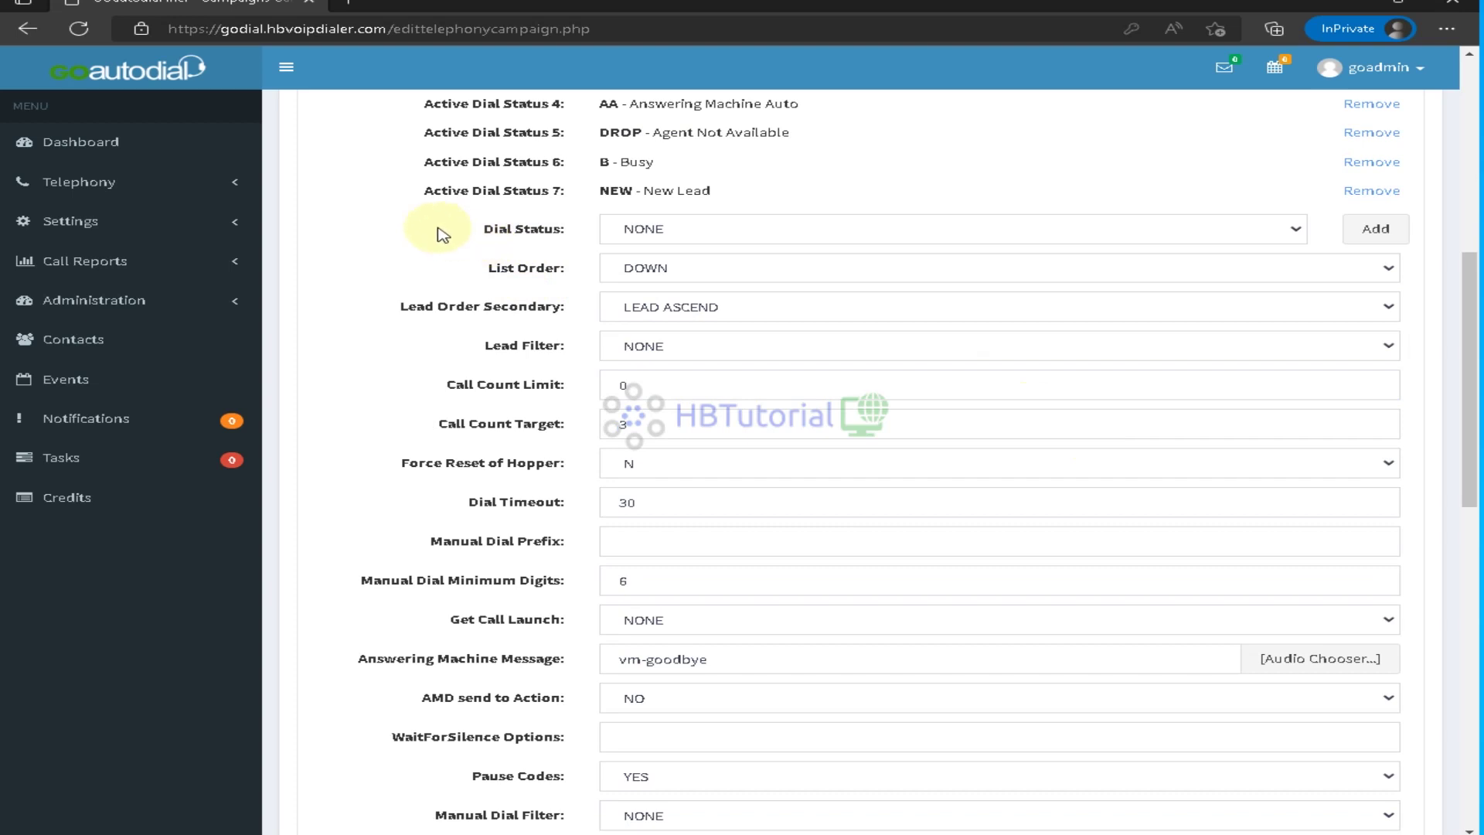
double_click(499, 229)
scroll(510, 247, "up", 3)
left_click(417, 258)
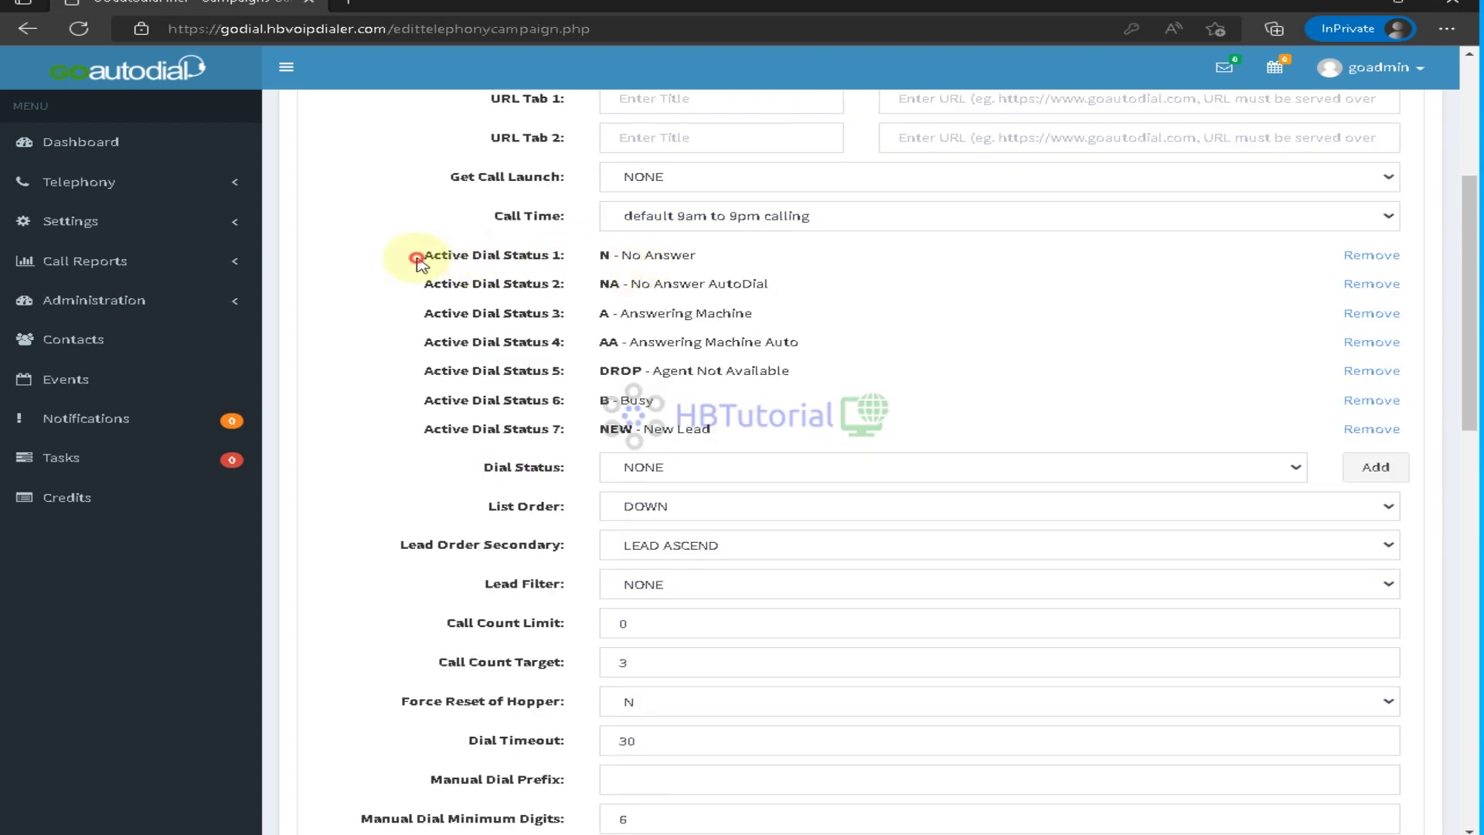
left_click_drag(417, 257, 1438, 424)
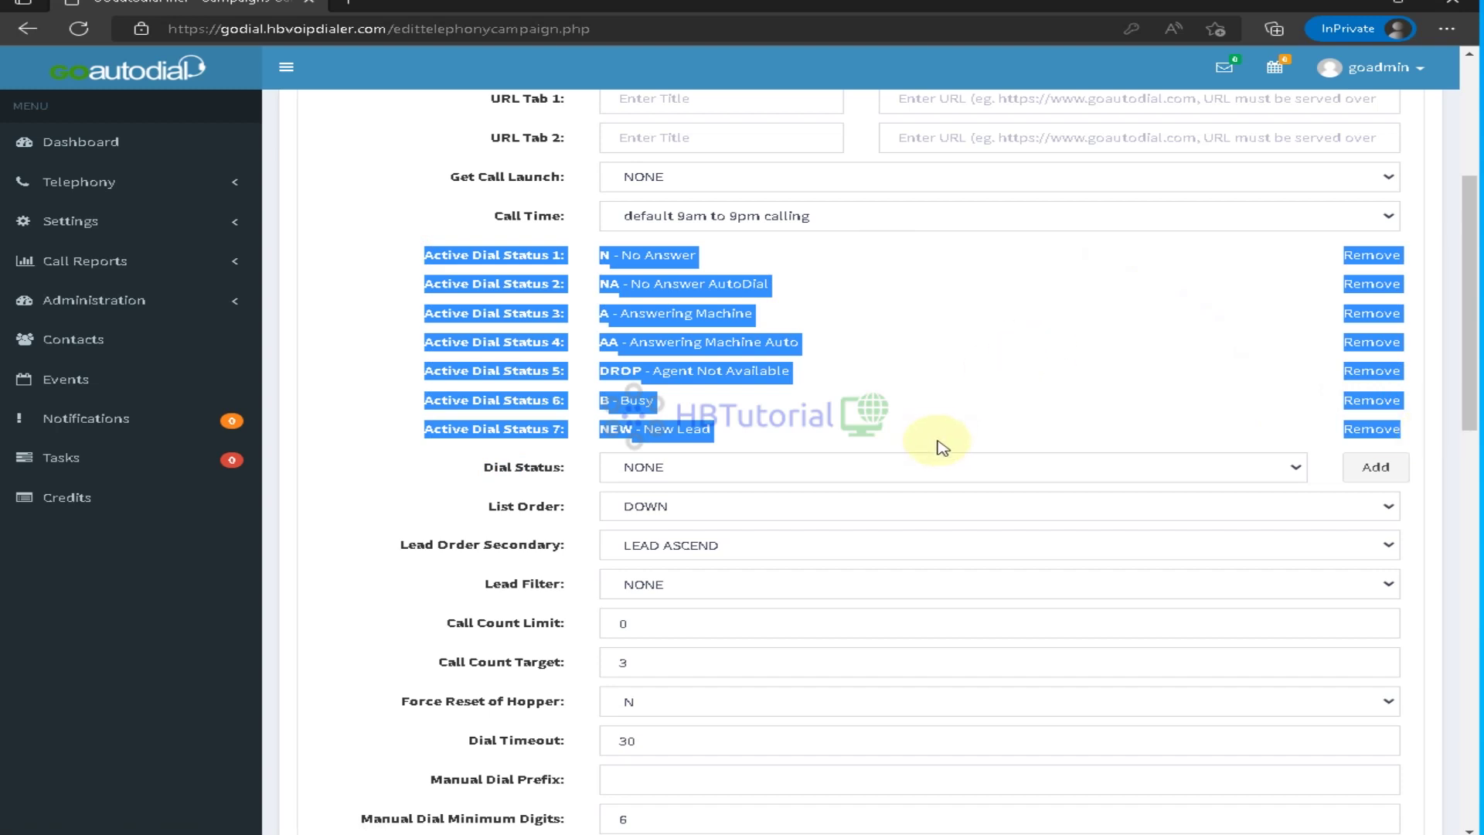
left_click(908, 388)
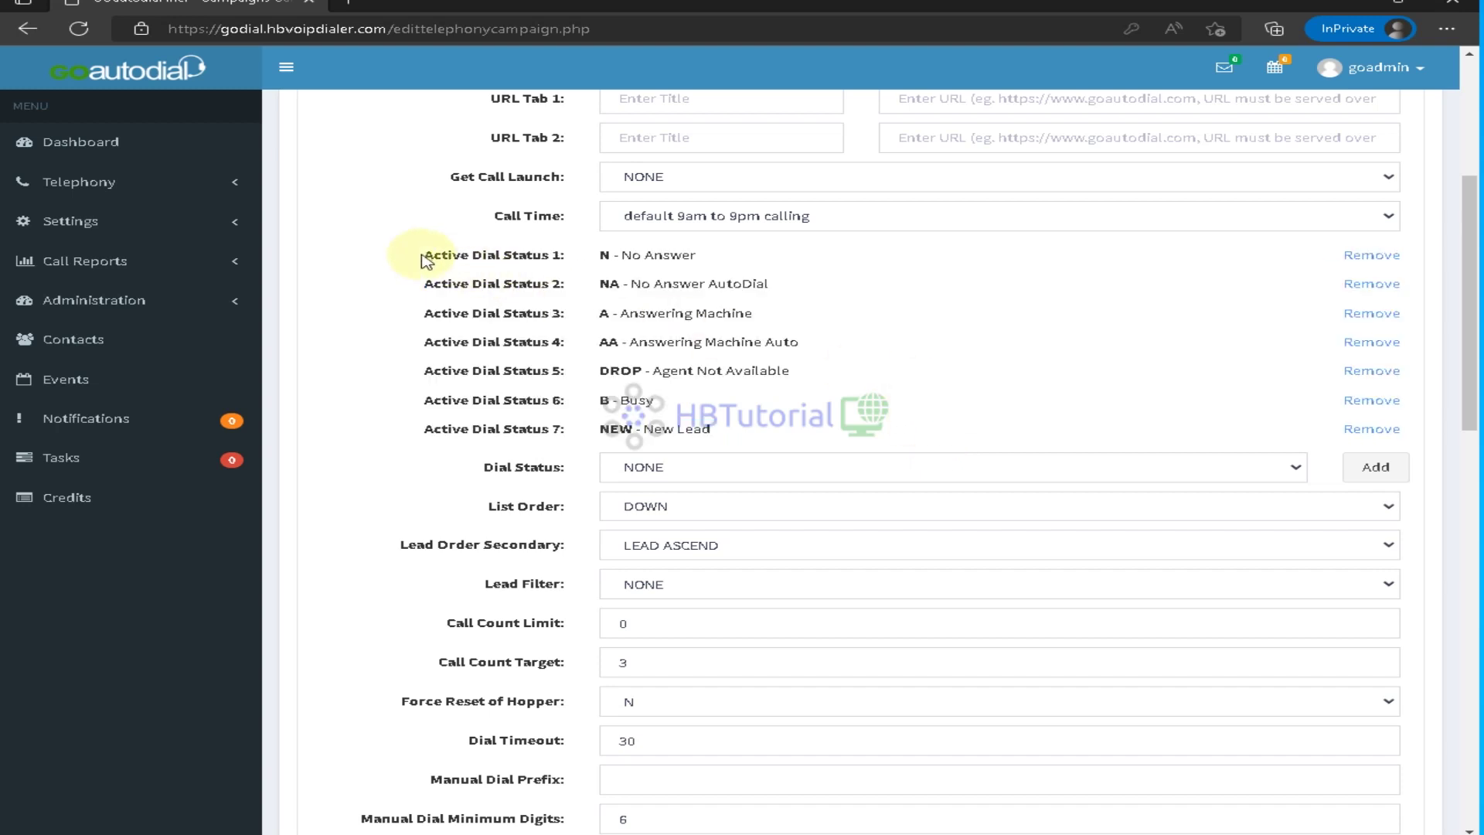
left_click_drag(411, 253, 1375, 429)
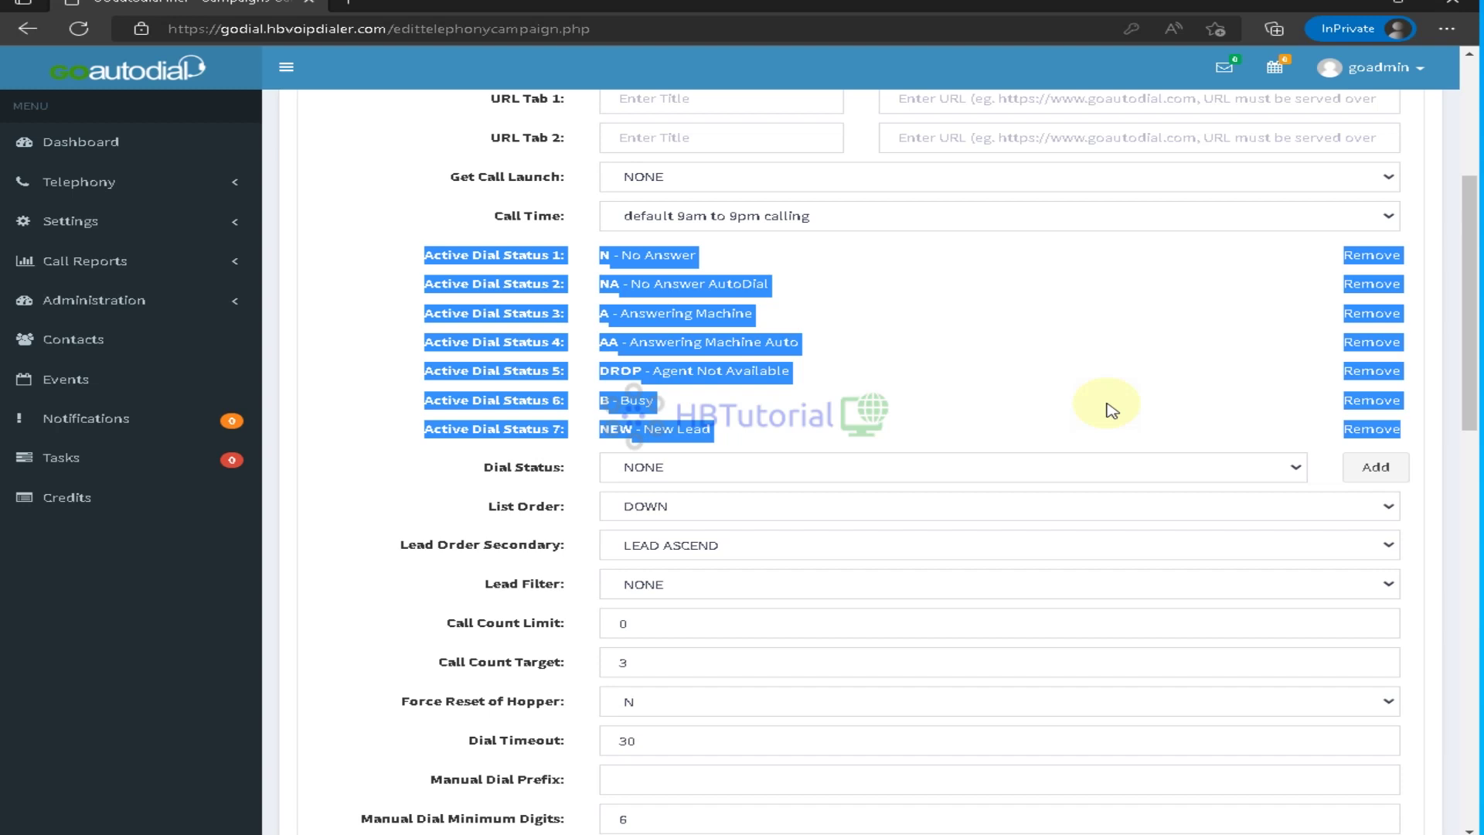
left_click(1111, 410)
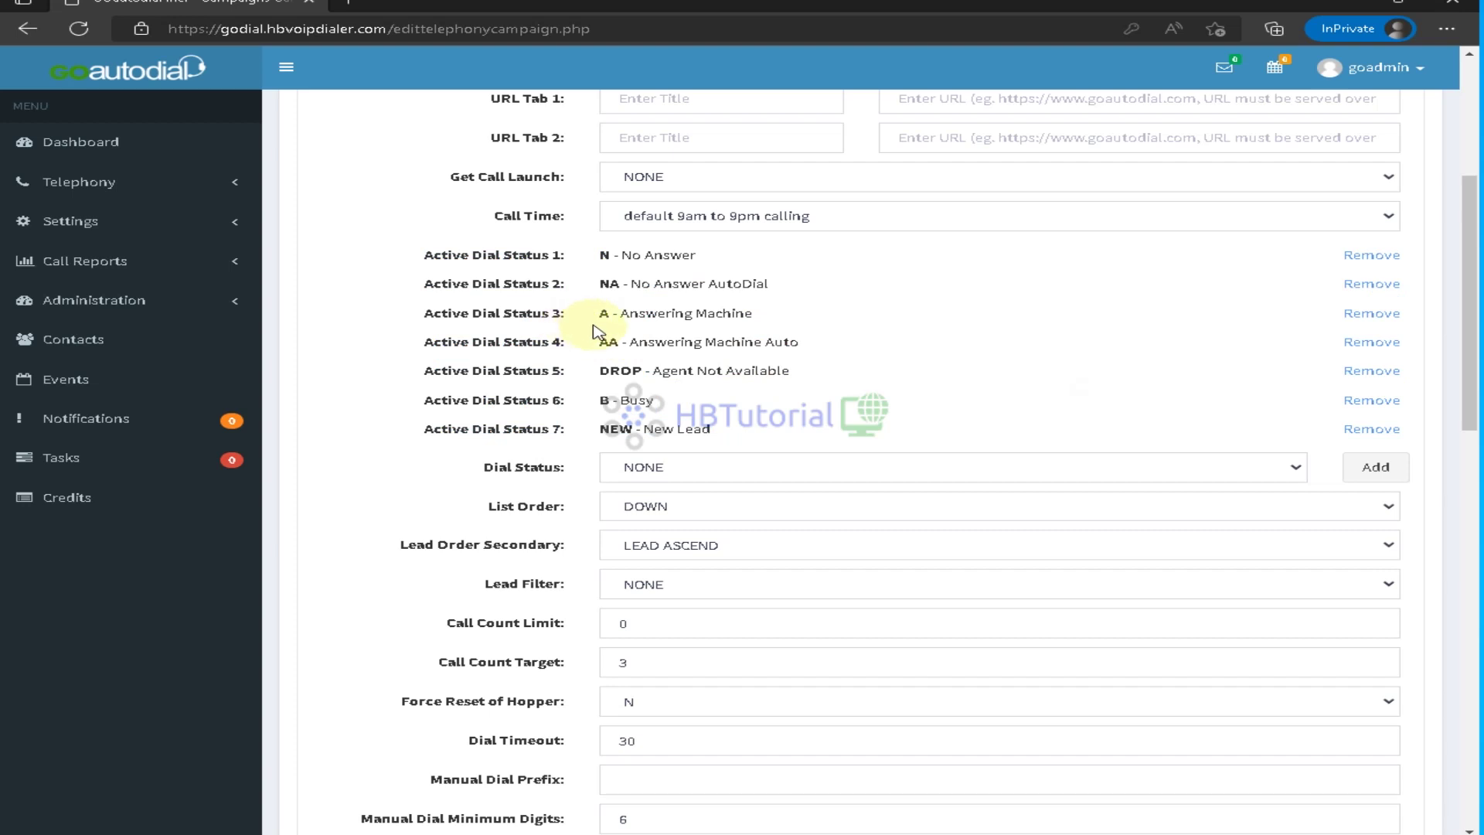
left_click_drag(599, 430, 693, 430)
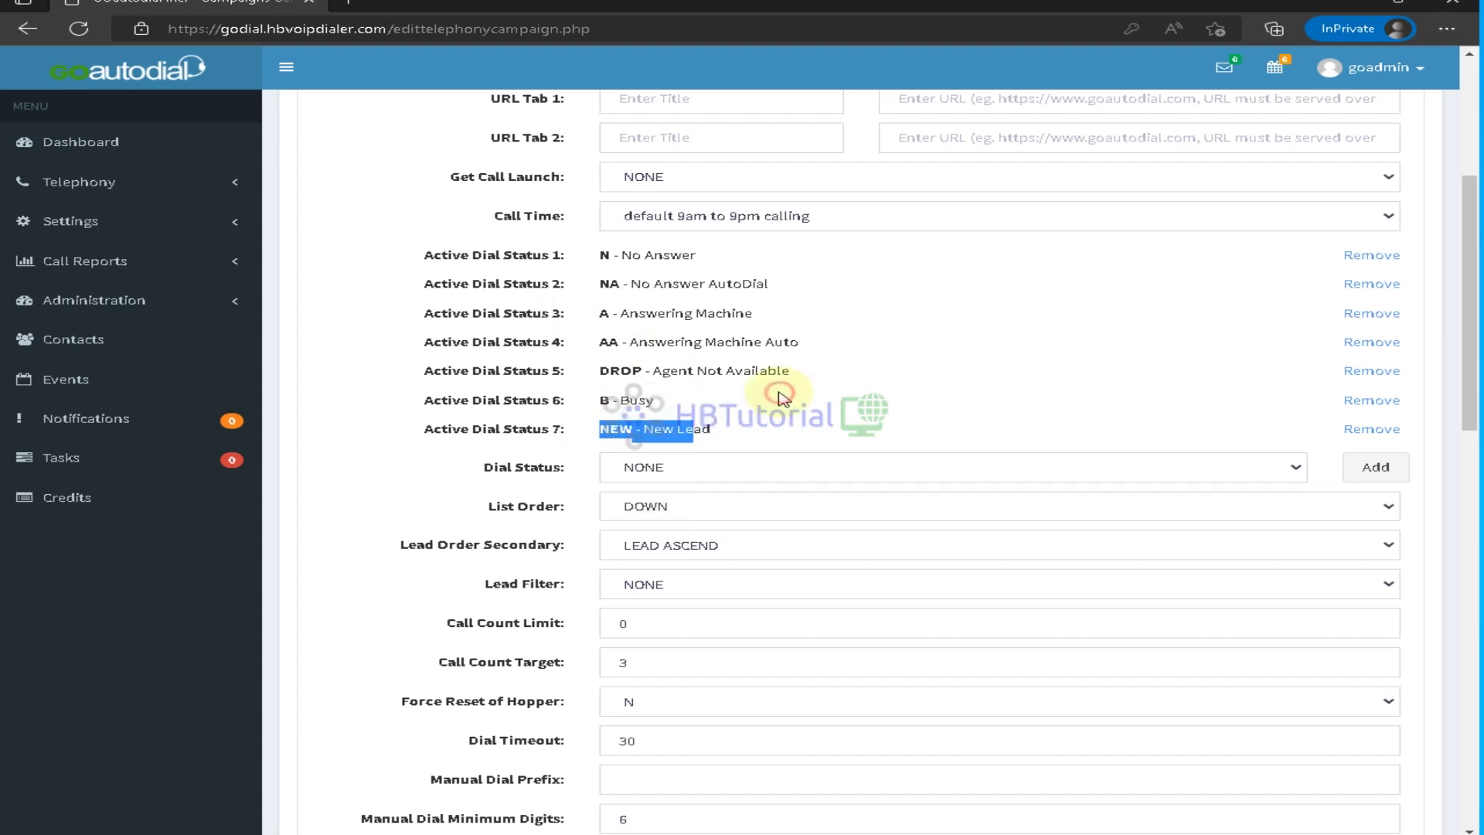
left_click_drag(600, 400, 646, 400)
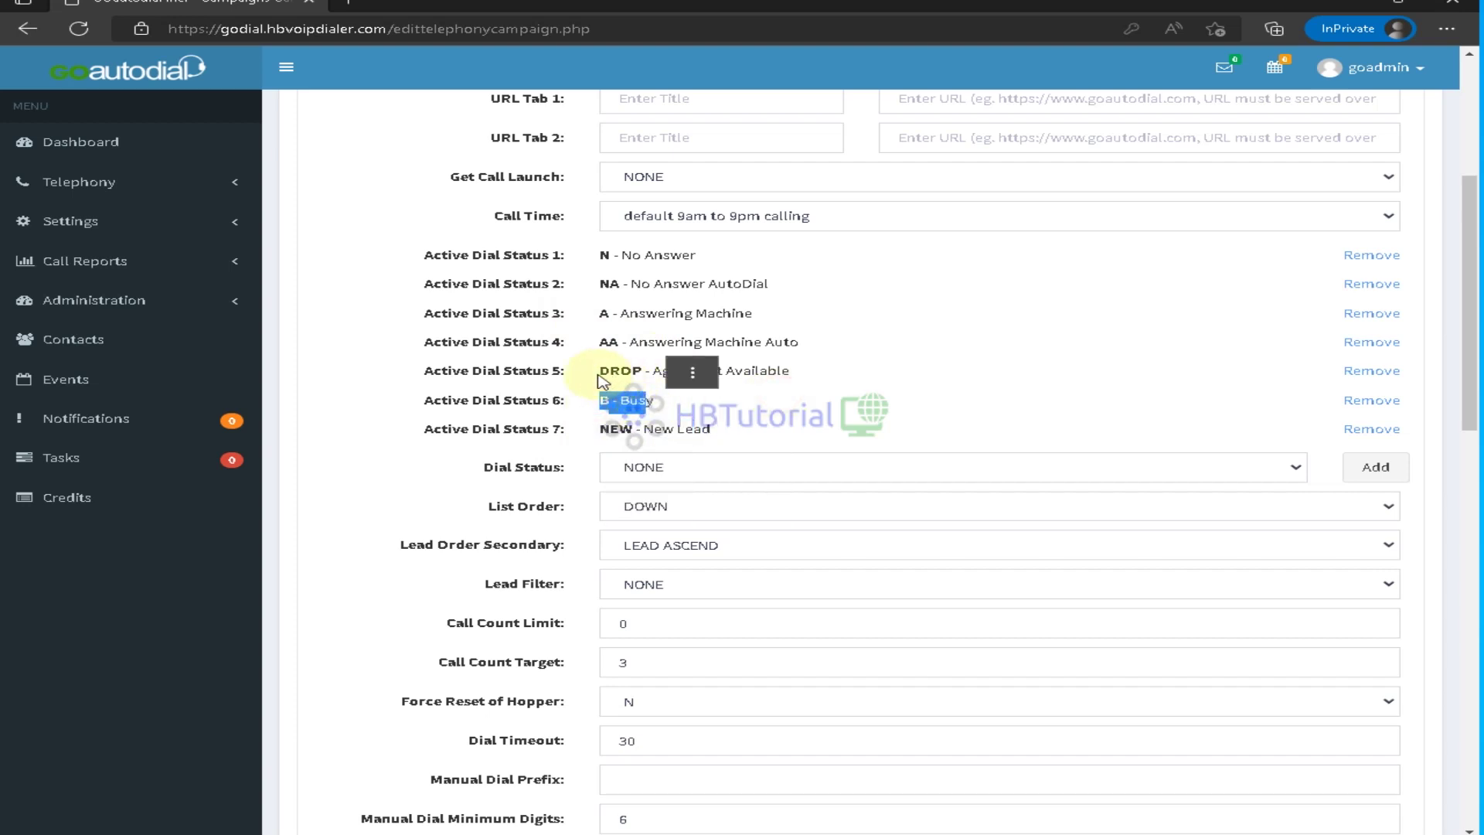
left_click(645, 308)
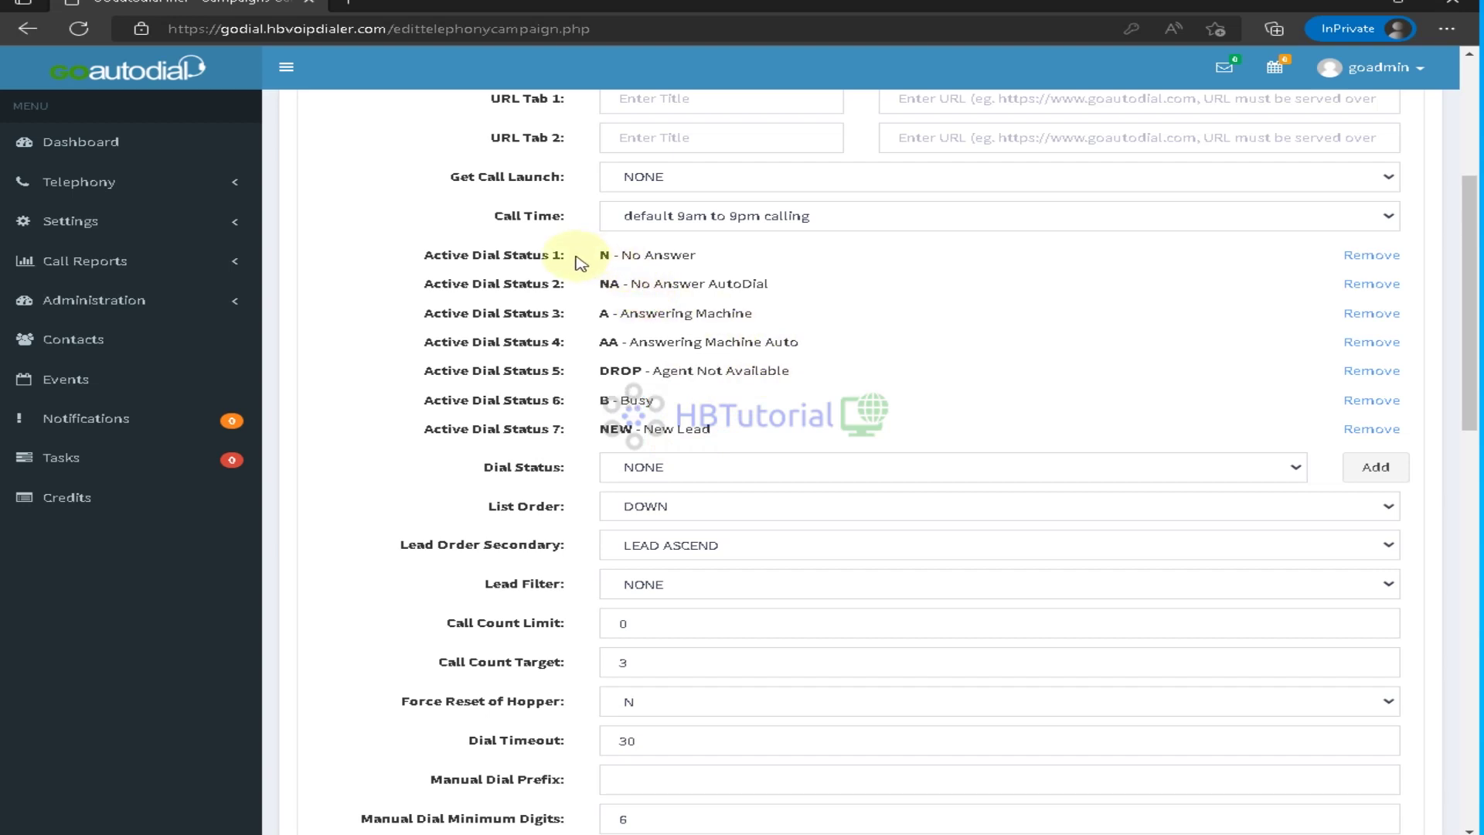
left_click_drag(433, 255, 717, 423)
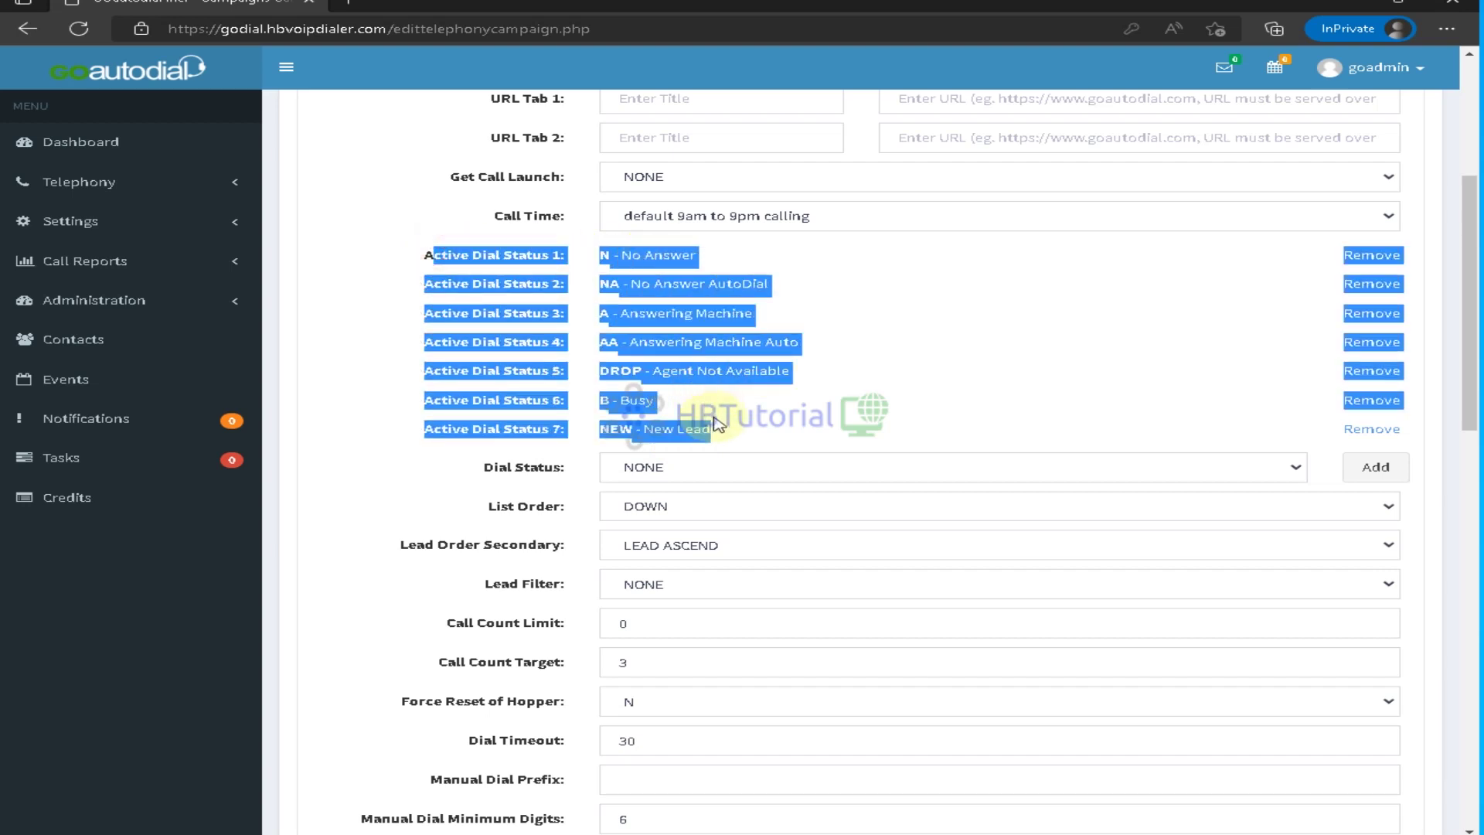
left_click(445, 315)
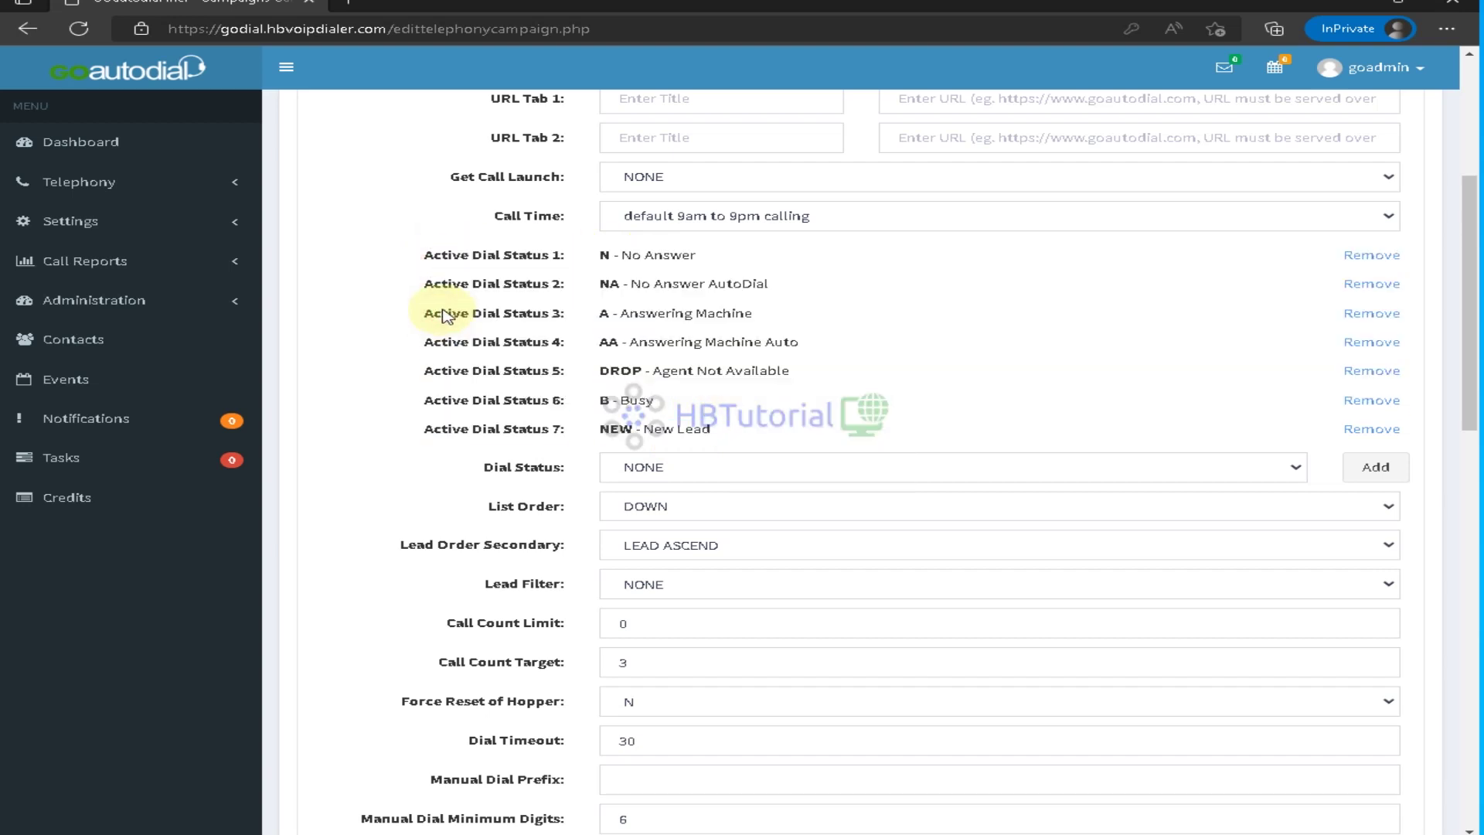
scroll(522, 387, "down", 2)
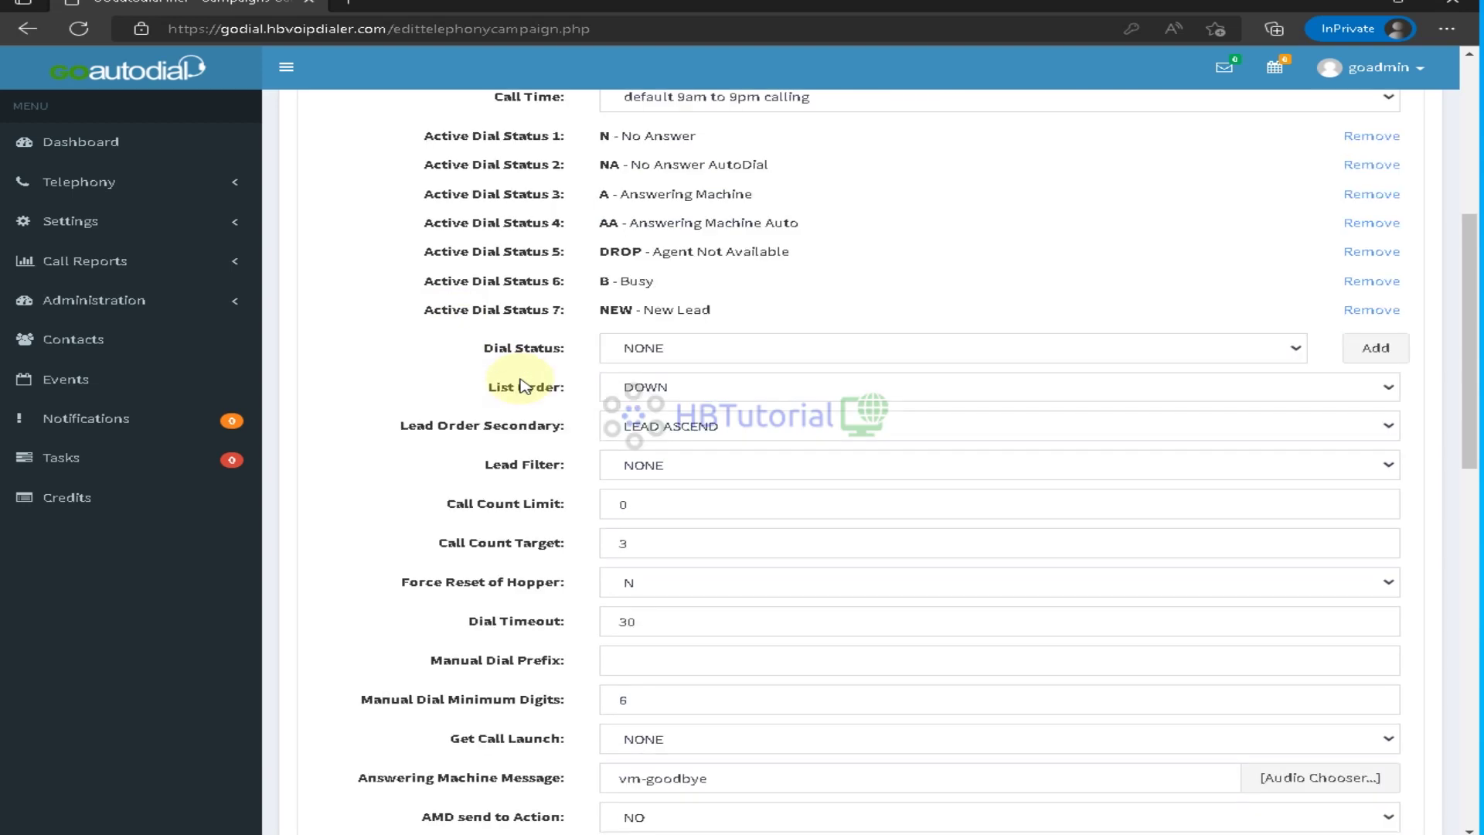
- Add HU - Hangup to MainCampaign's dial statuses and confirm the update
left_click(680, 348)
scroll(871, 610, "down", 5)
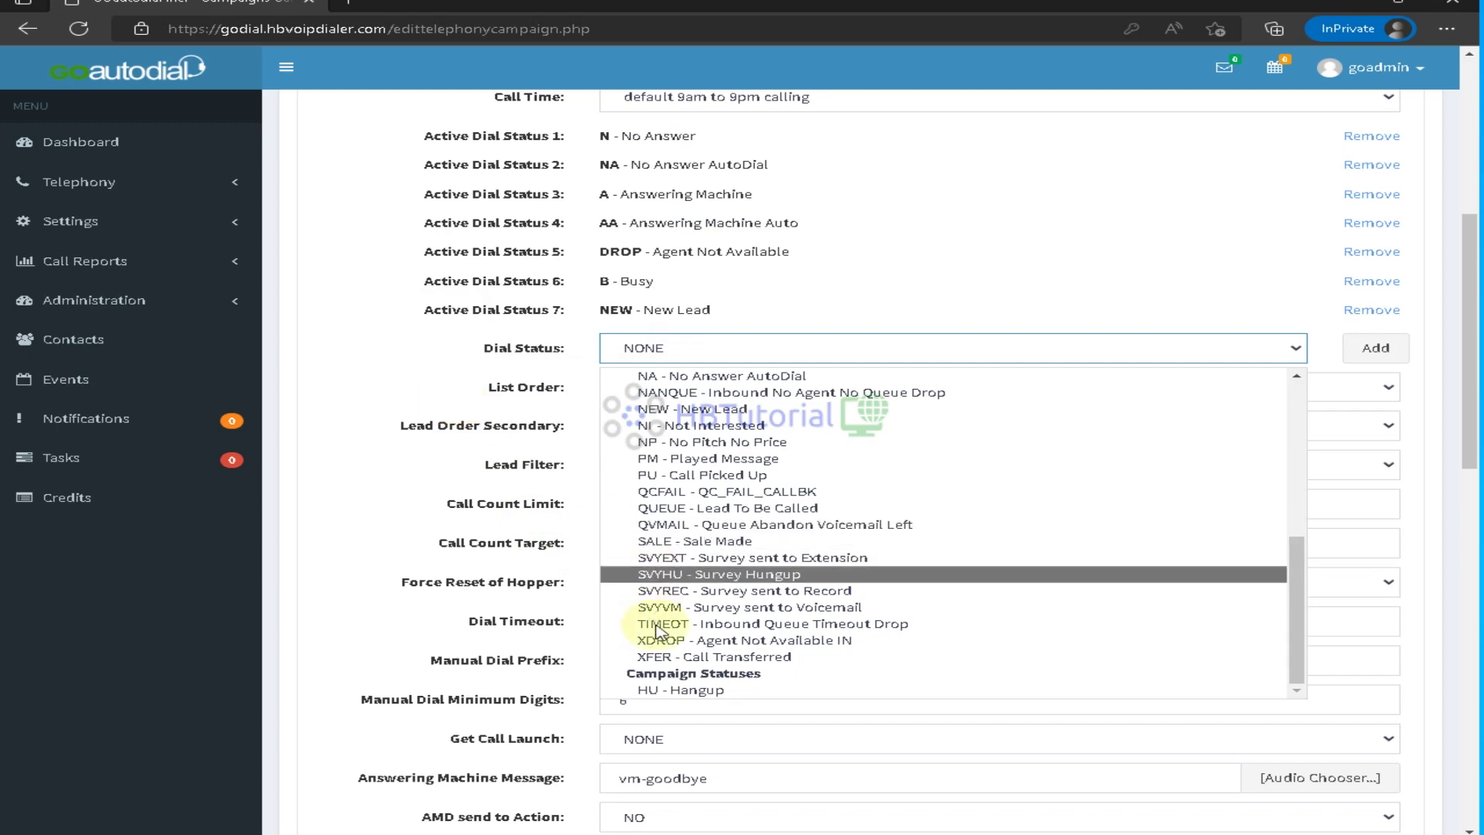
scroll(735, 502, "up", 5)
scroll(811, 662, "down", 5)
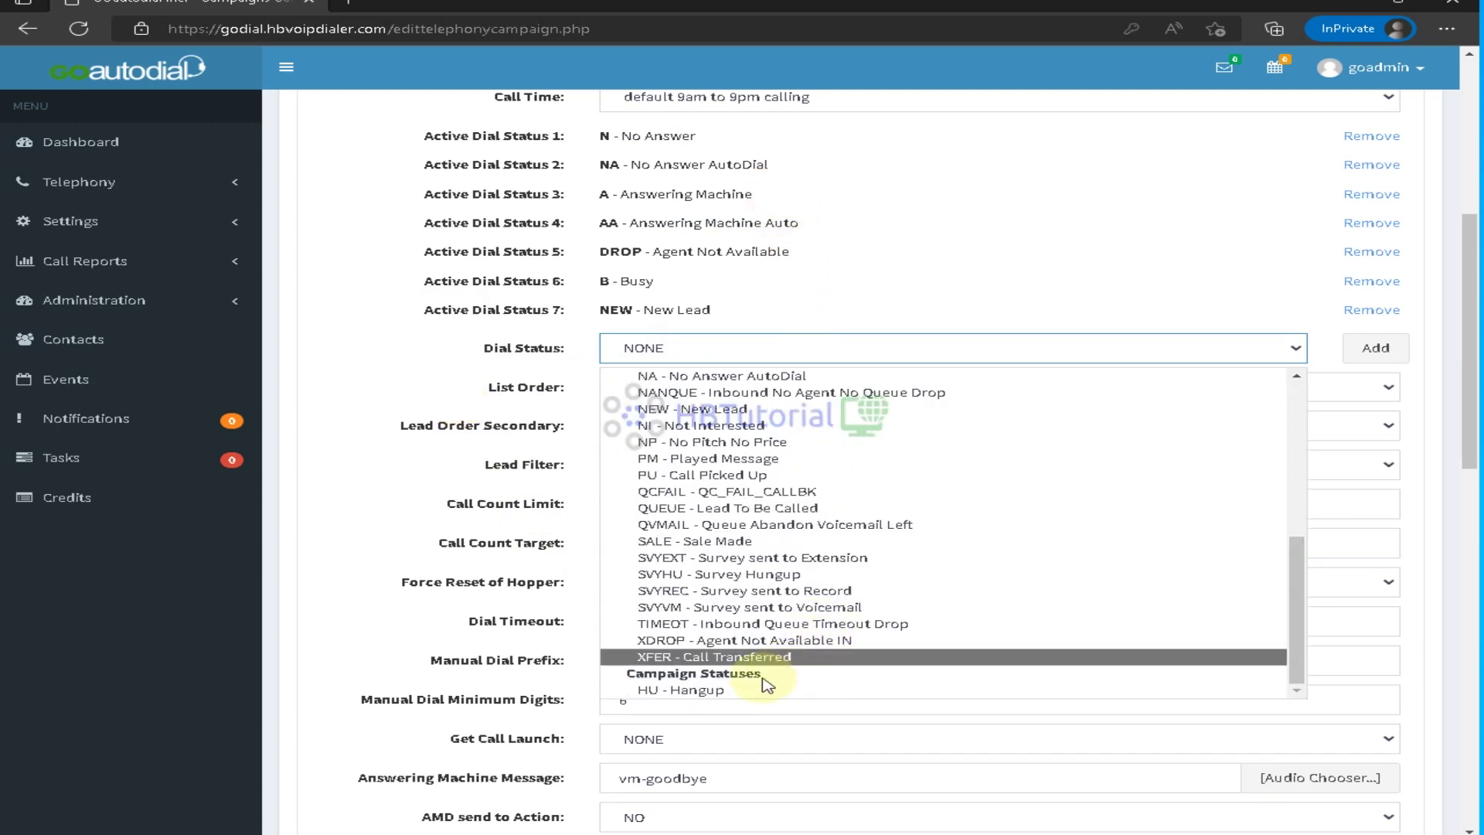
left_click(762, 689)
left_click(1374, 348)
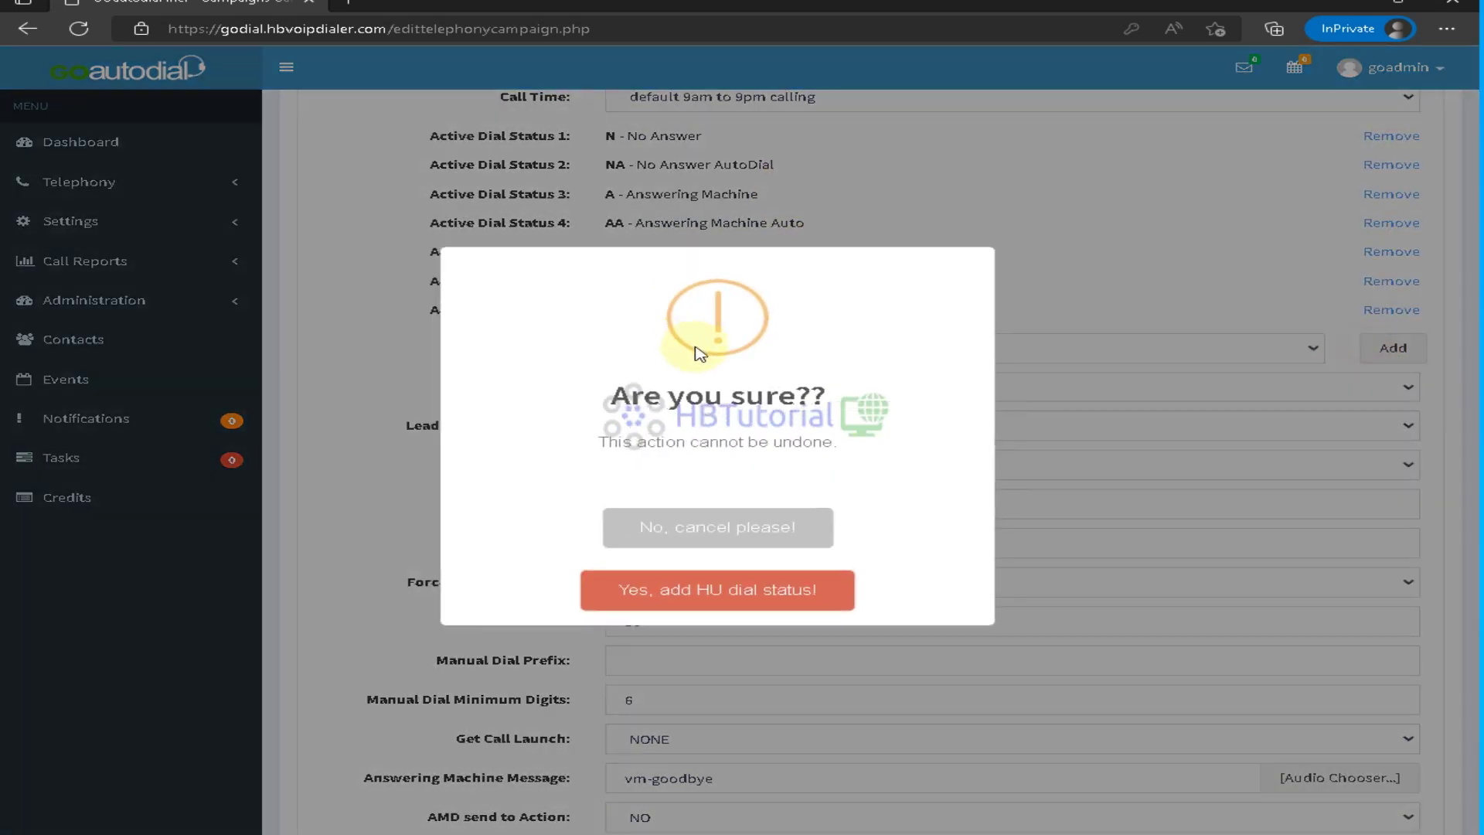
left_click(742, 603)
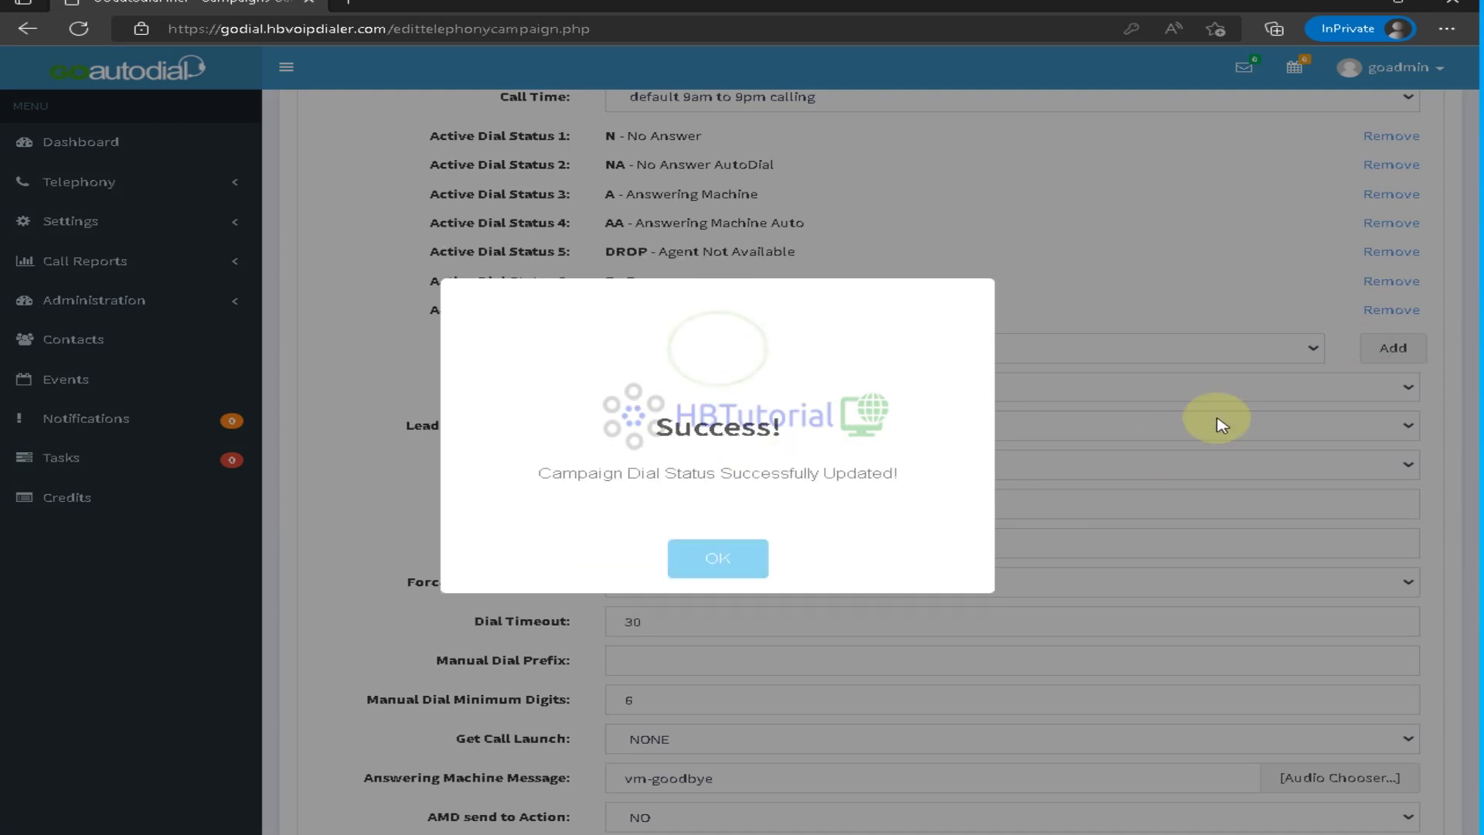
left_click(738, 562)
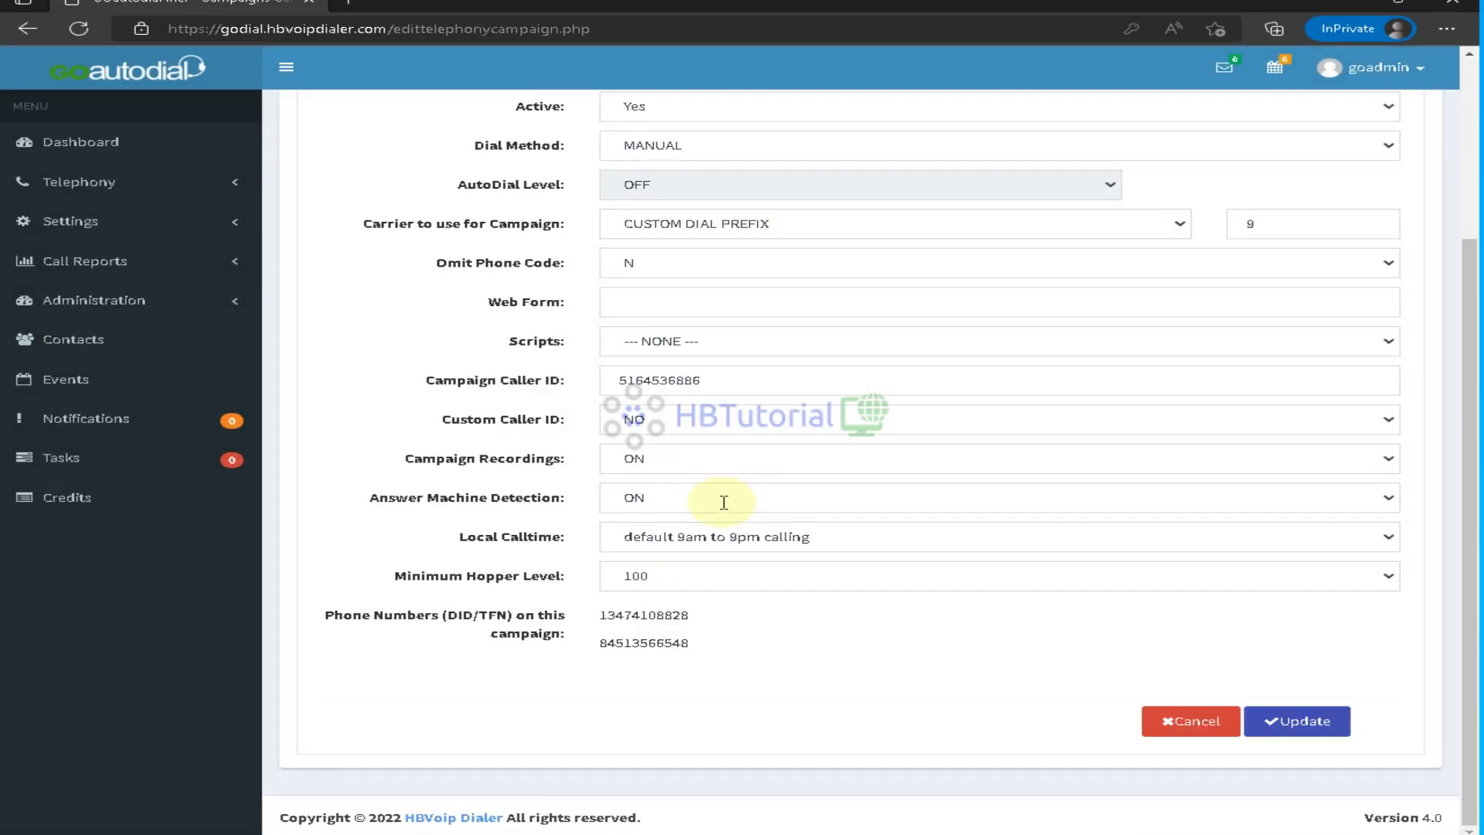
- In Advanced Settings, select the Manual Dial Minimum Digits value 6
scroll(663, 467, "up", 3)
left_click(1127, 209)
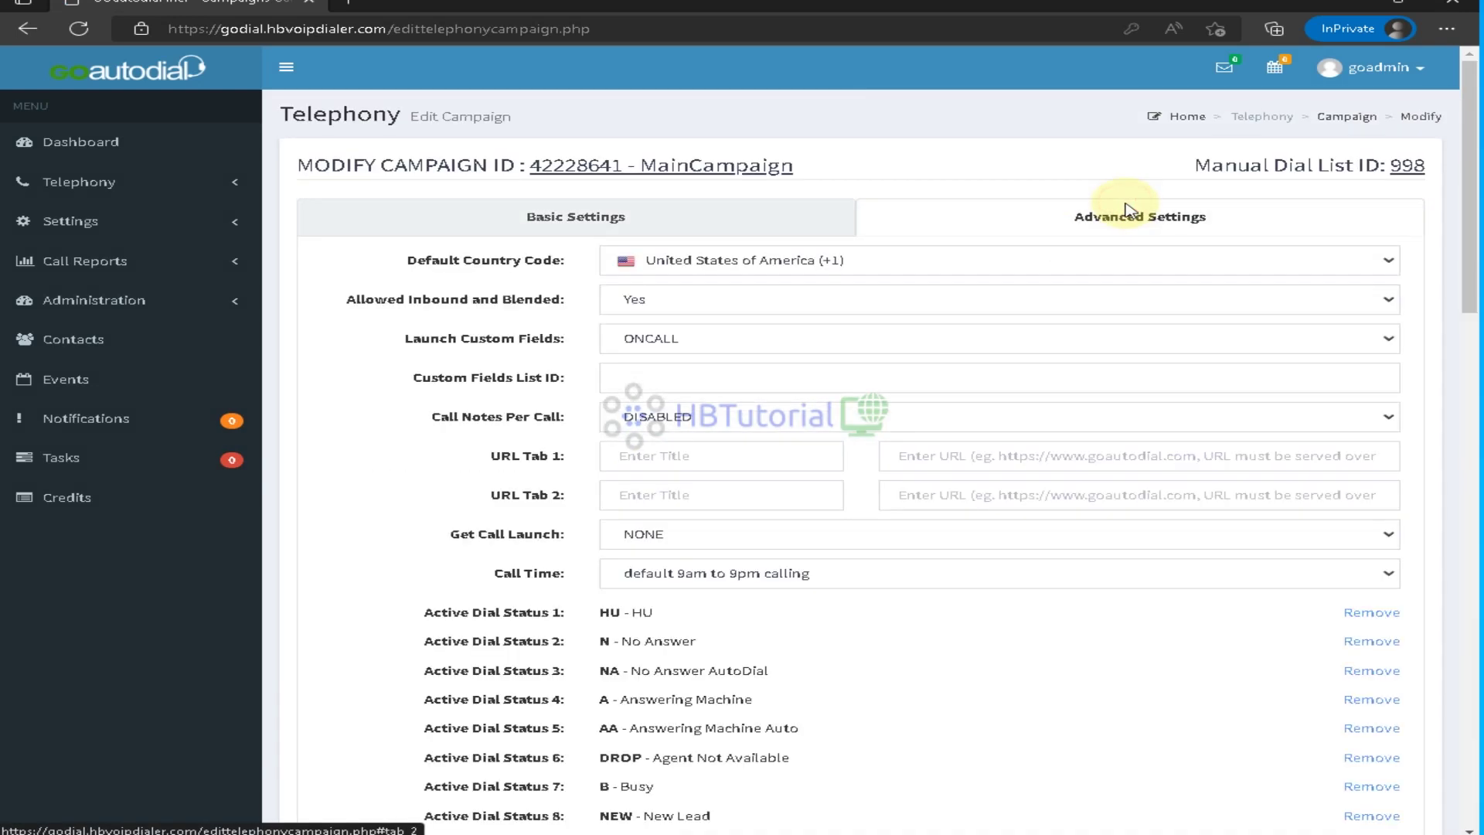
scroll(711, 463, "down", 9)
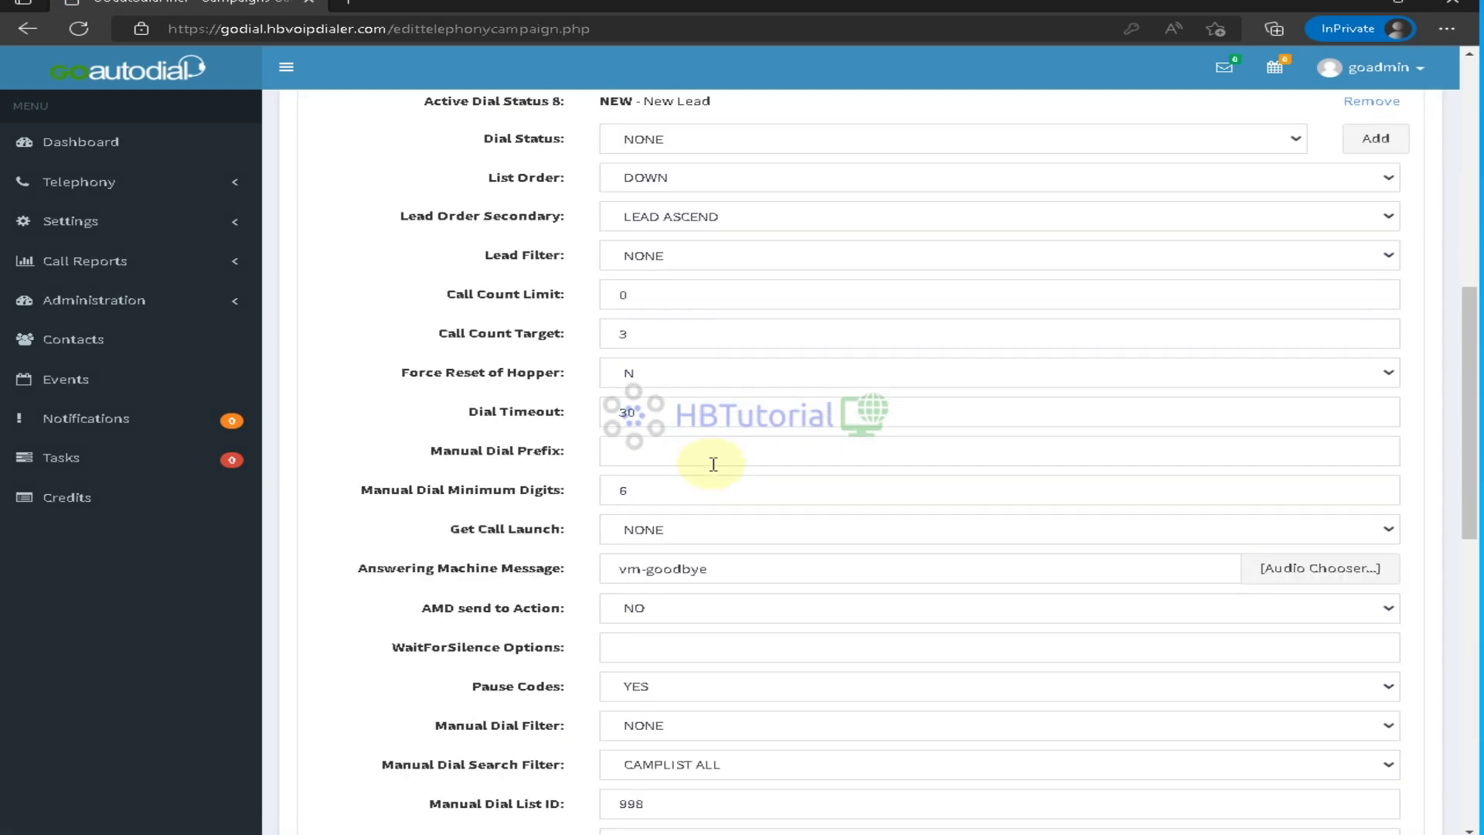
left_click(698, 490)
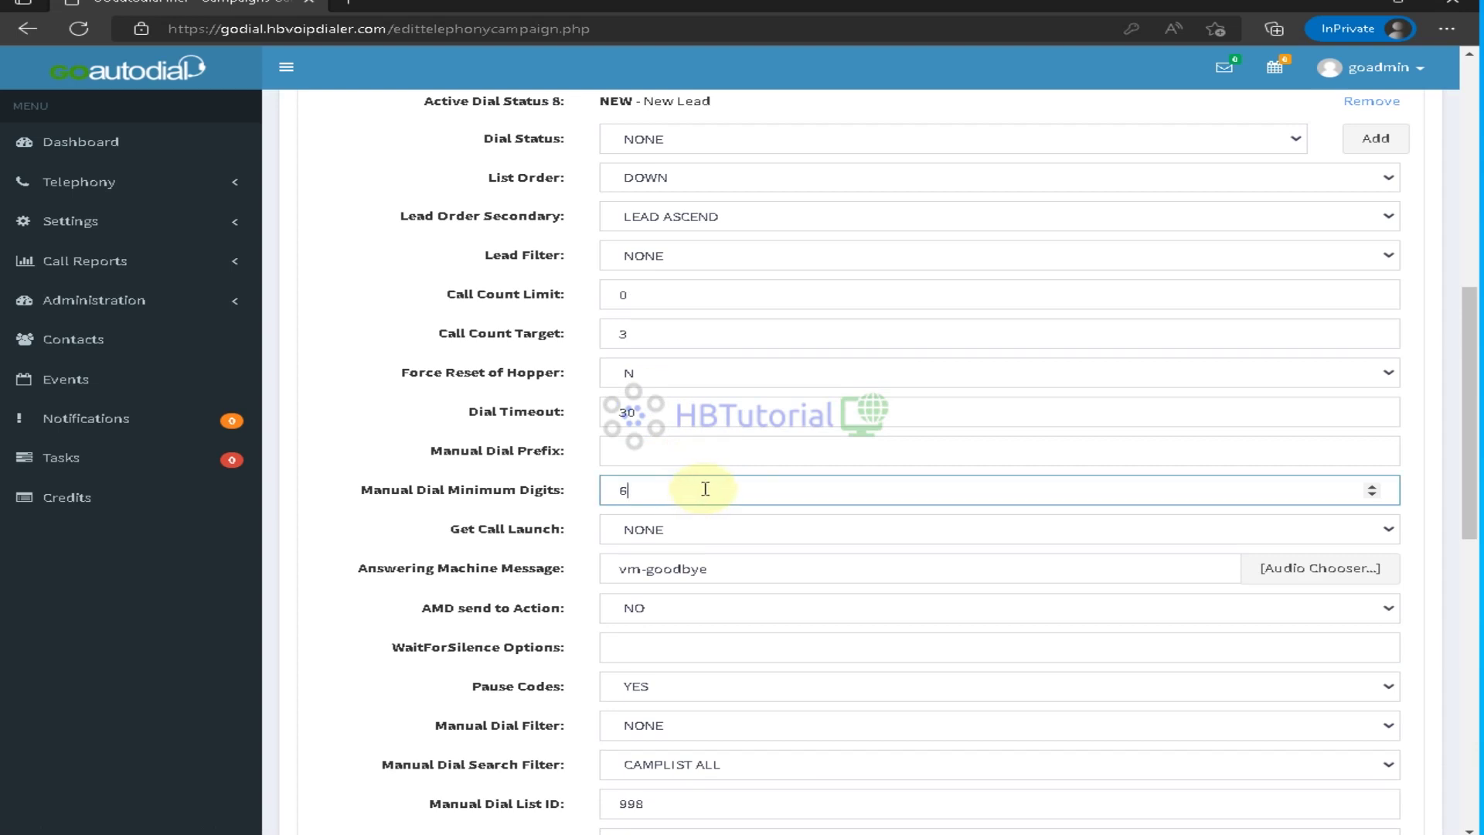
left_click(705, 488)
left_click_drag(705, 488, 544, 497)
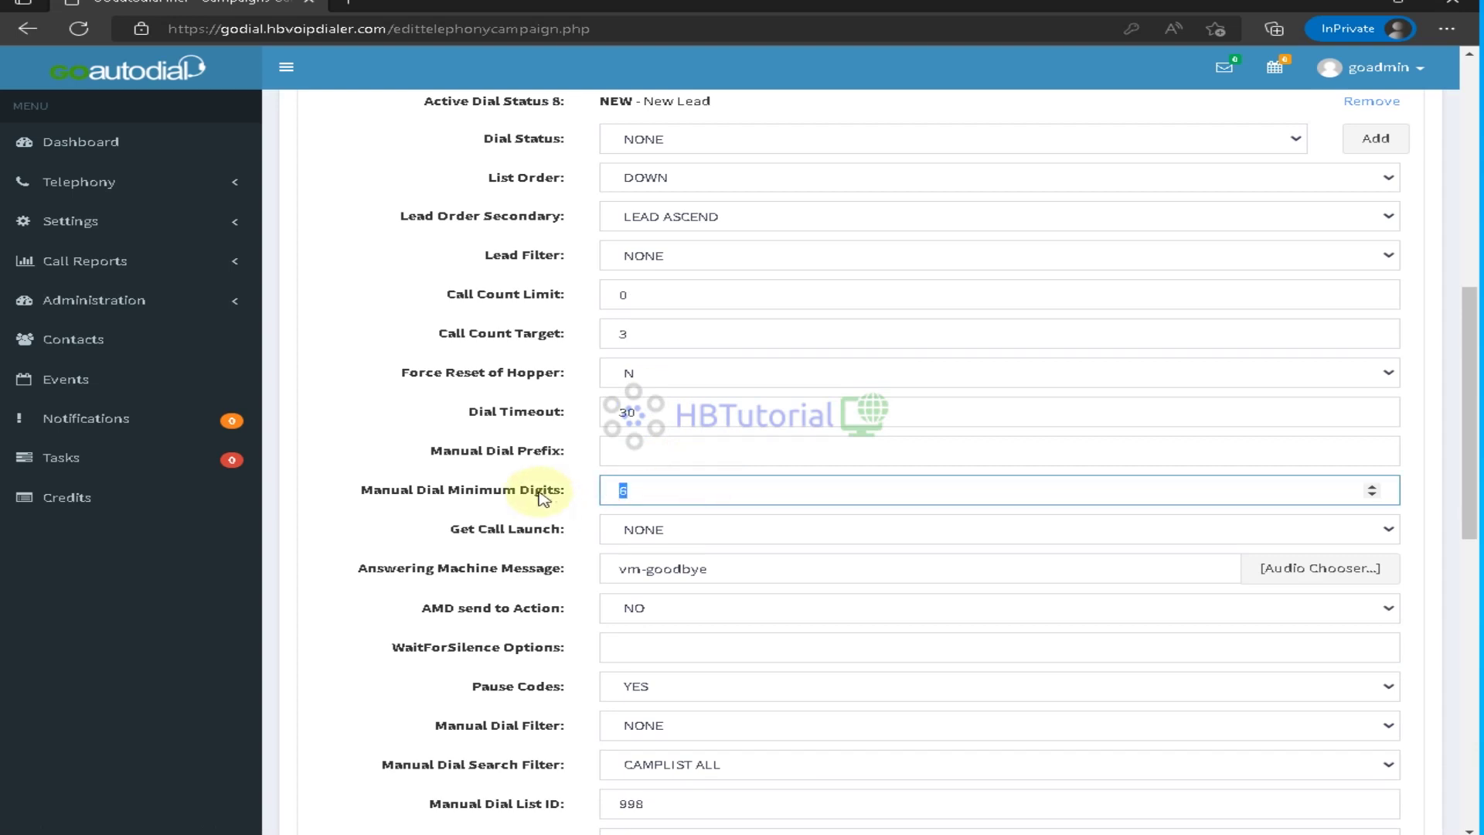
- Tick Inbound - Inboundcall and the DID number group under Inbound Groups and Allowed Transfer Groups
scroll(464, 469, "down", 3)
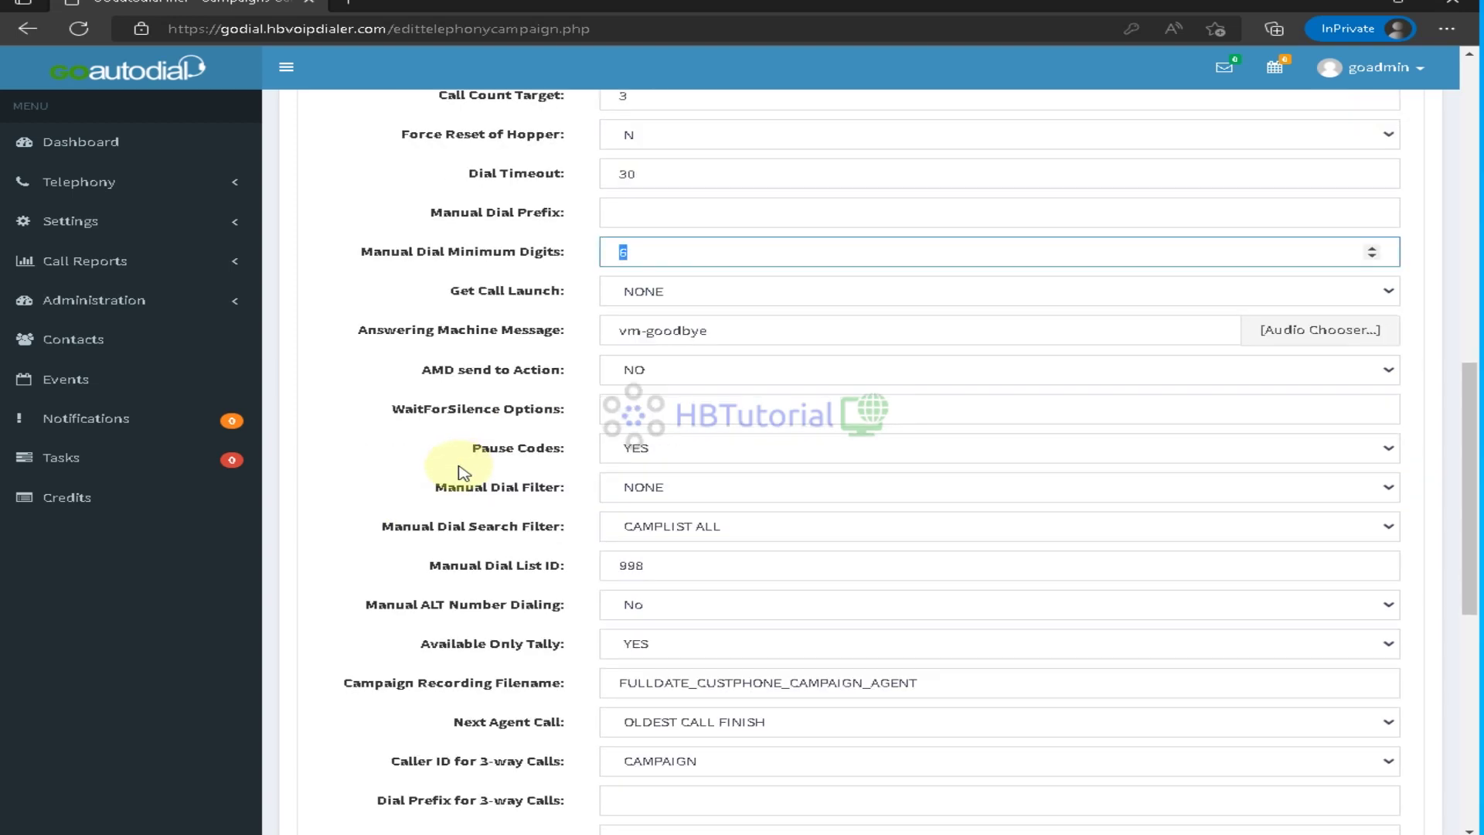
scroll(893, 471, "down", 6)
scroll(893, 471, "down", 3)
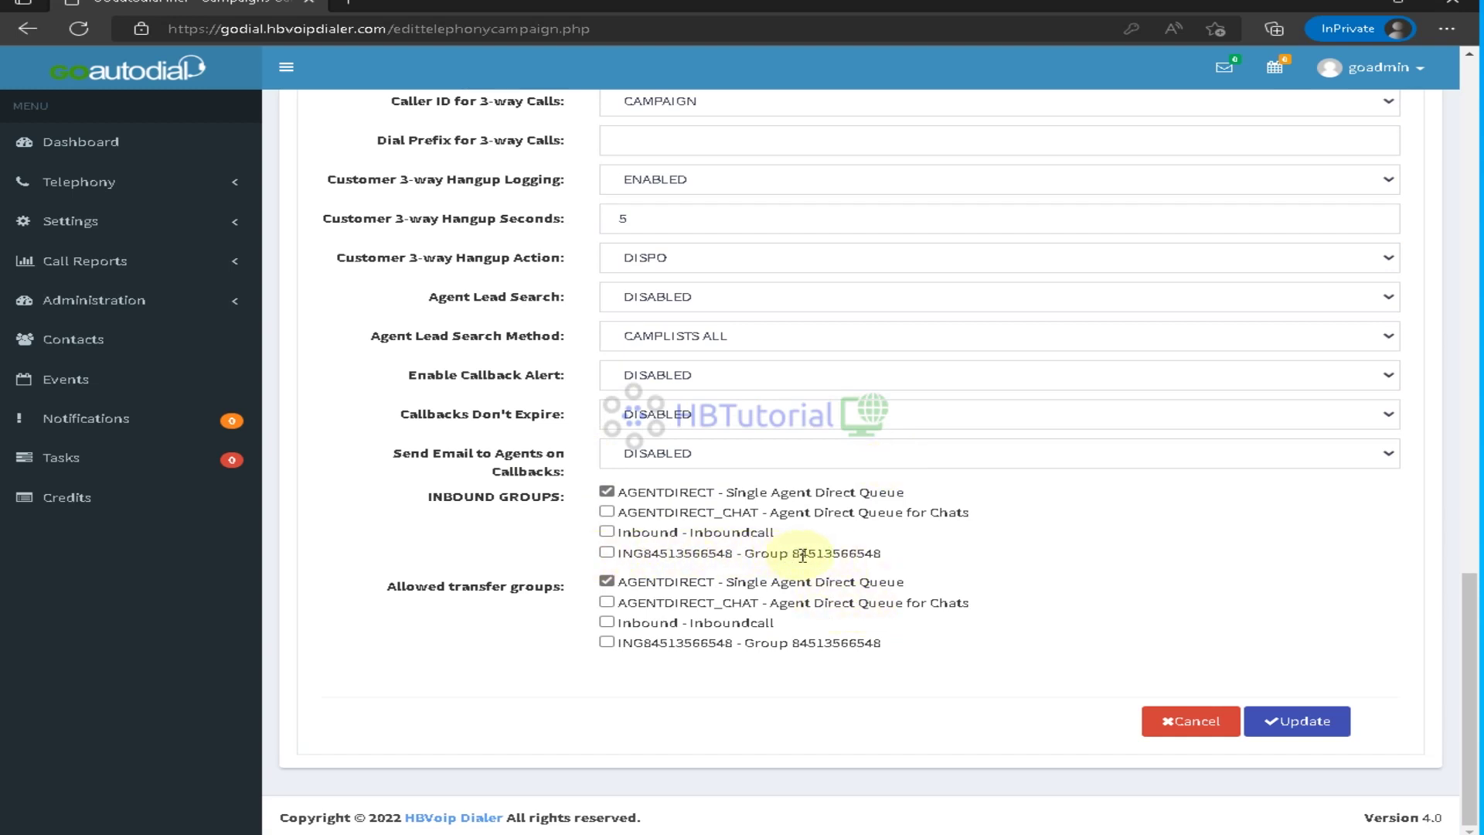
left_click_drag(800, 553, 966, 566)
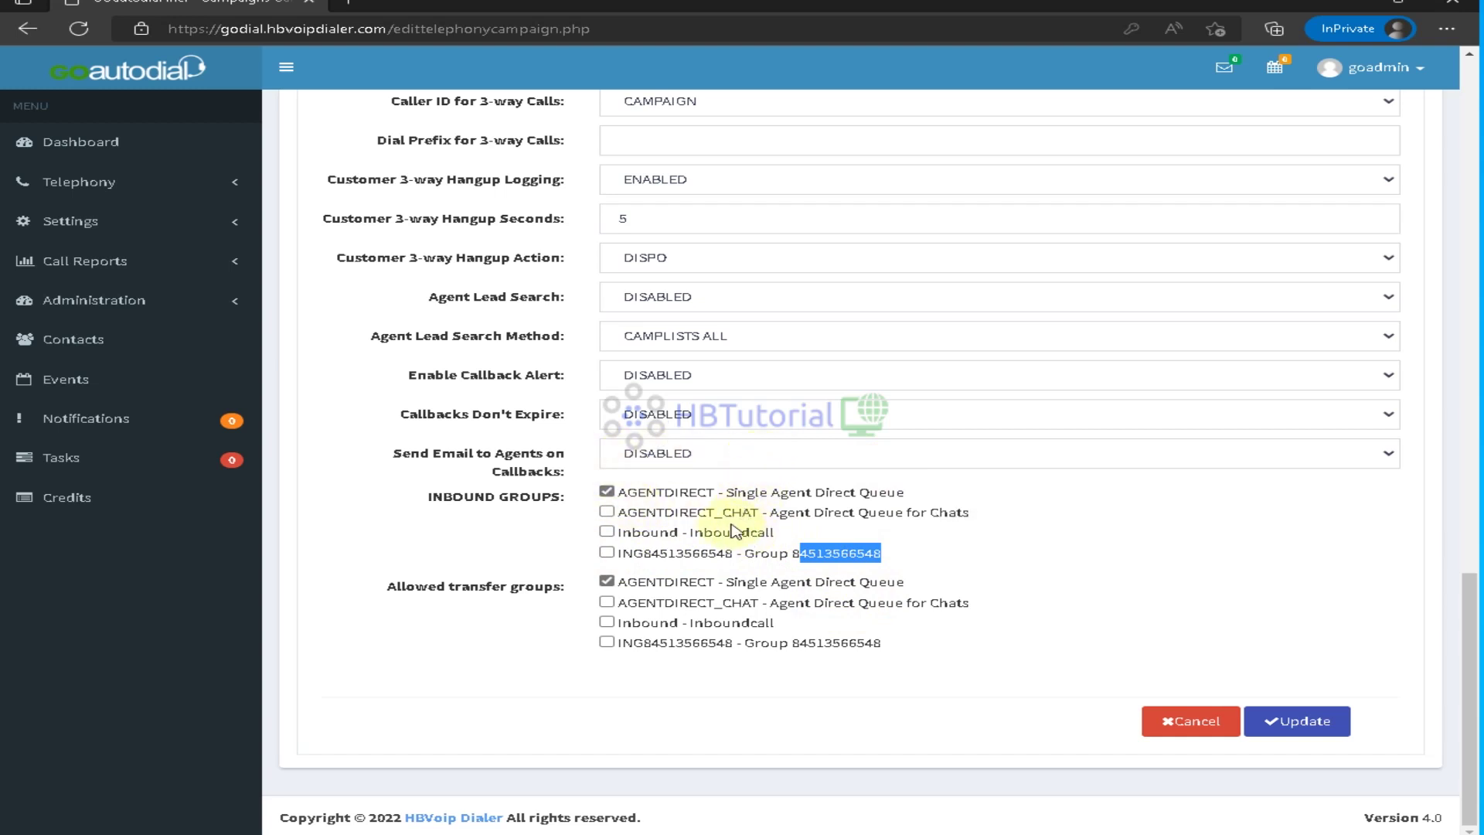
left_click_drag(659, 531, 812, 538)
left_click(820, 541)
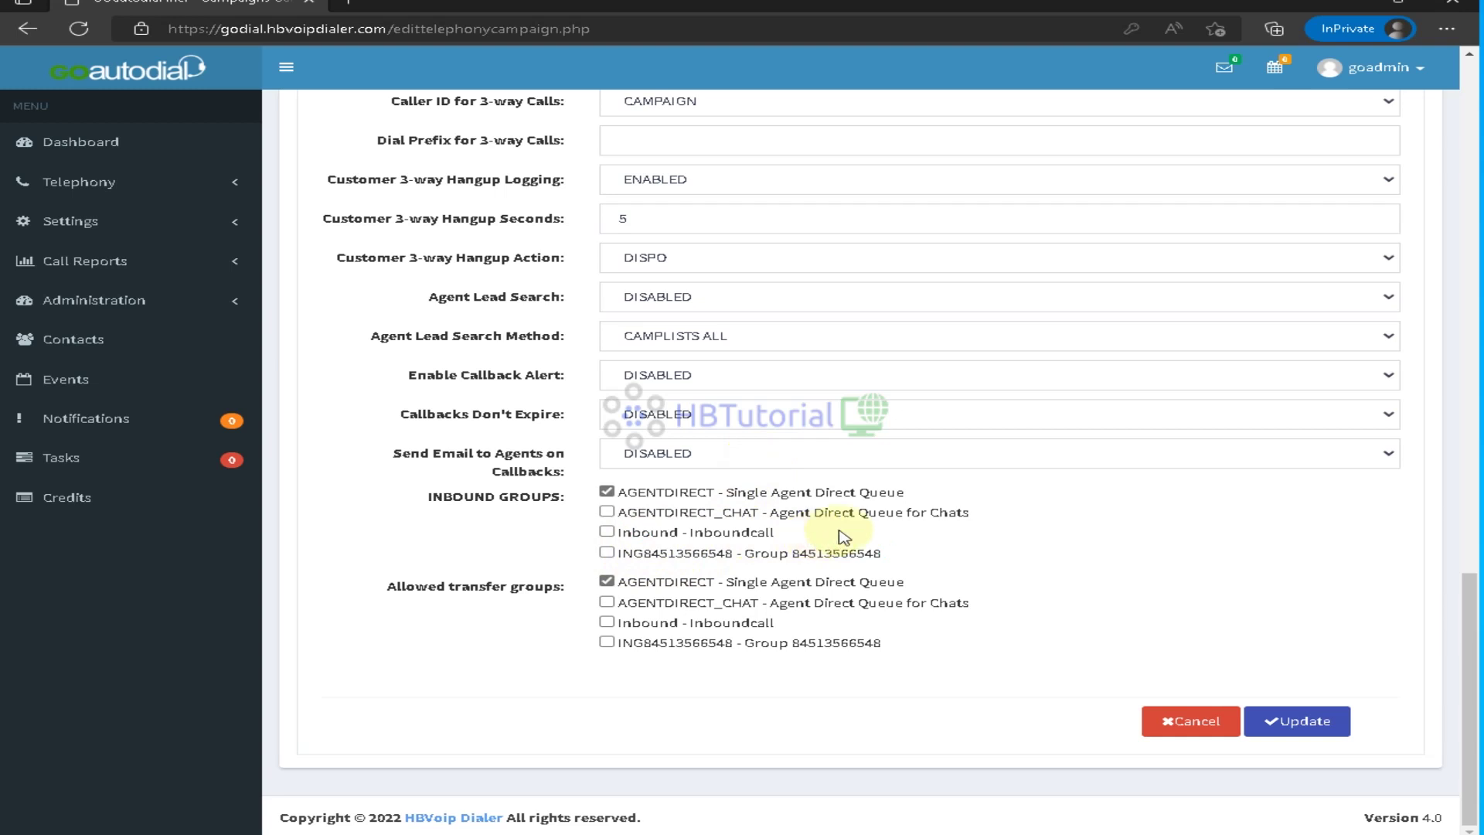
left_click(607, 532)
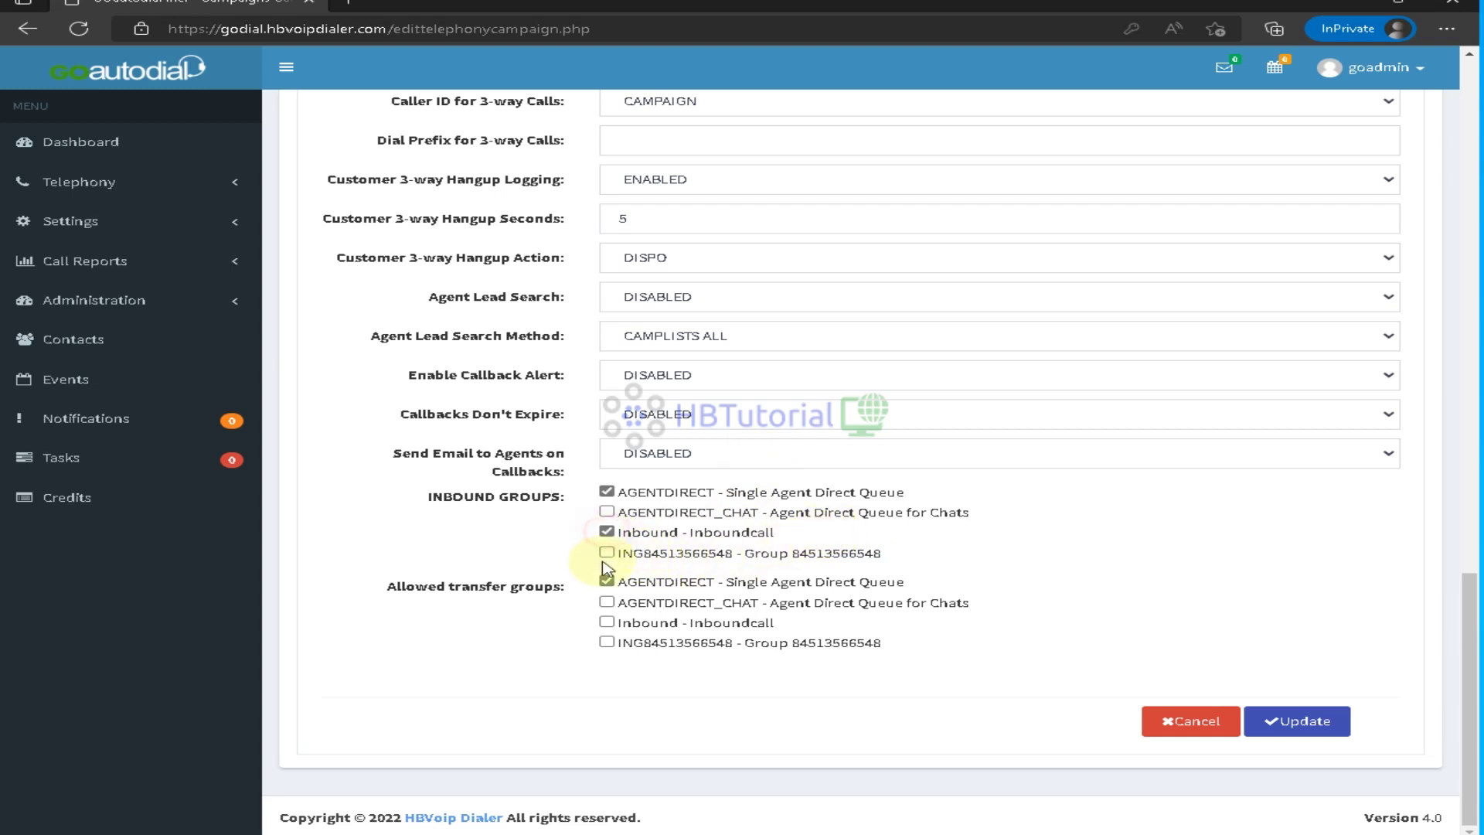
left_click(607, 552)
left_click(607, 622)
left_click(606, 643)
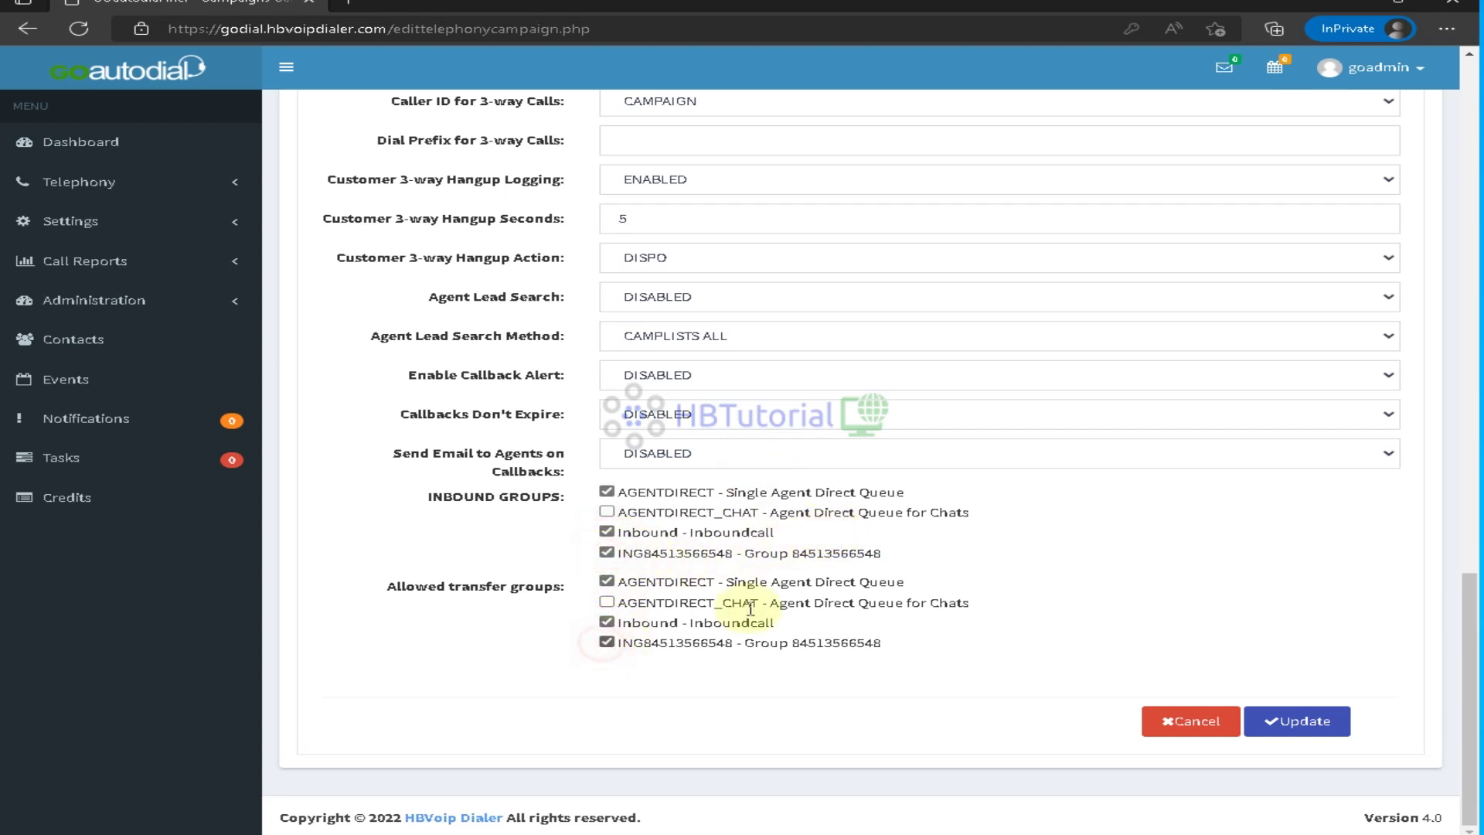
- Copy the DID group's number to the clipboard
left_click_drag(882, 553, 799, 558)
right_click(800, 557)
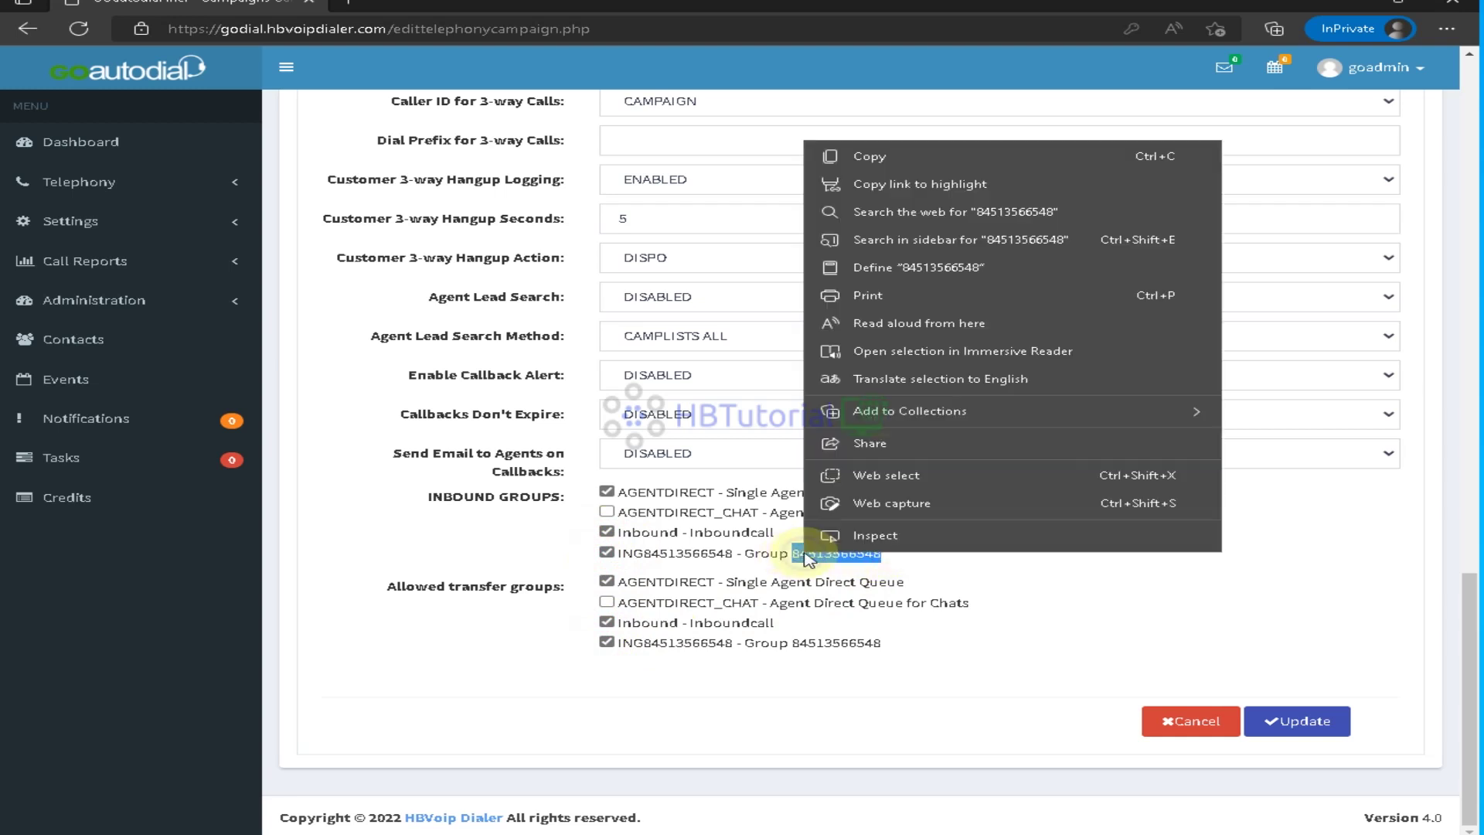
left_click(895, 153)
scroll(969, 495, "up", 5)
- Replace Campaign Caller ID with the copied DID number and save MainCampaign
scroll(968, 495, "up", 5)
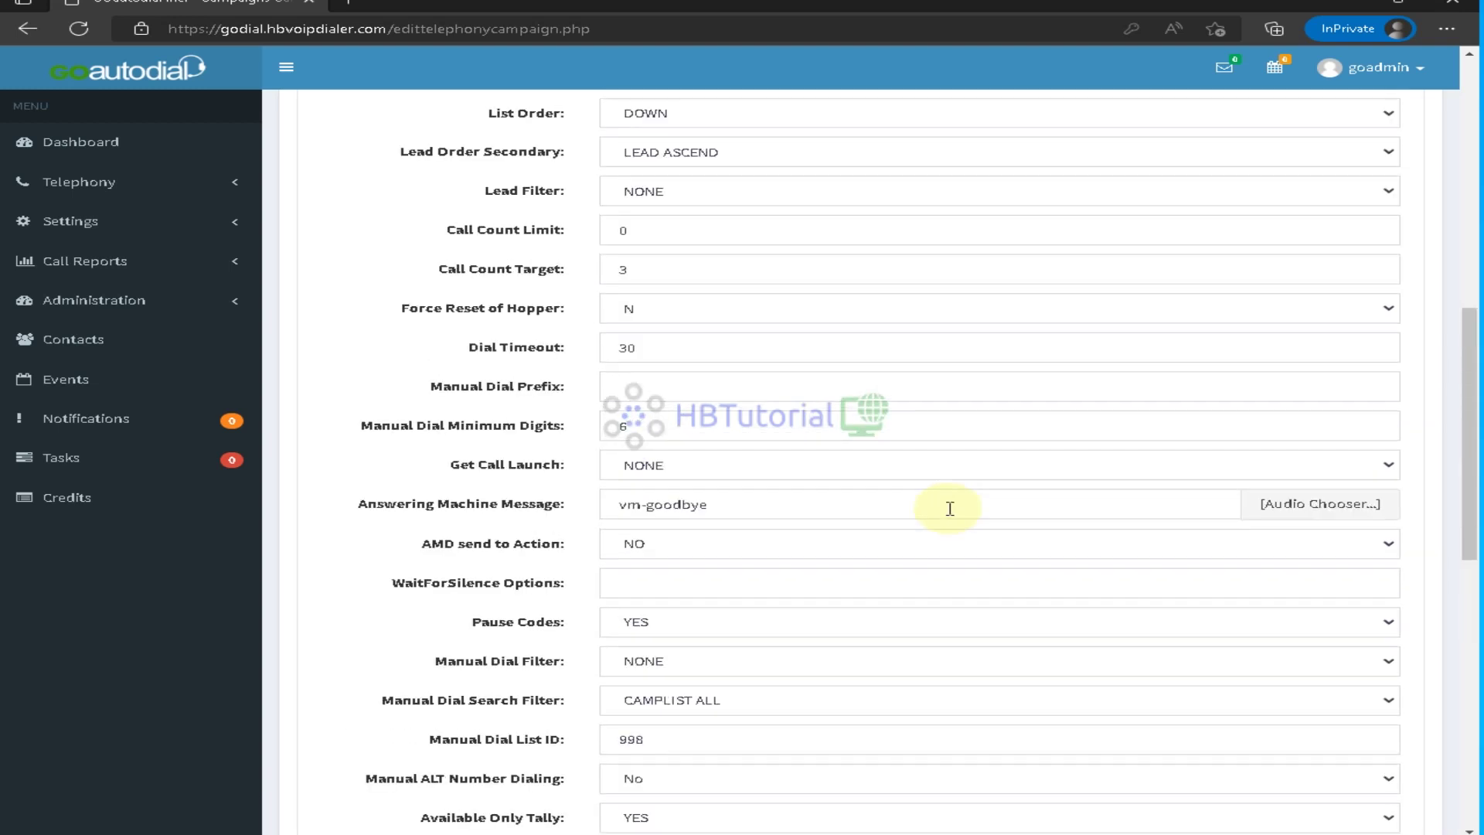
left_click(673, 232)
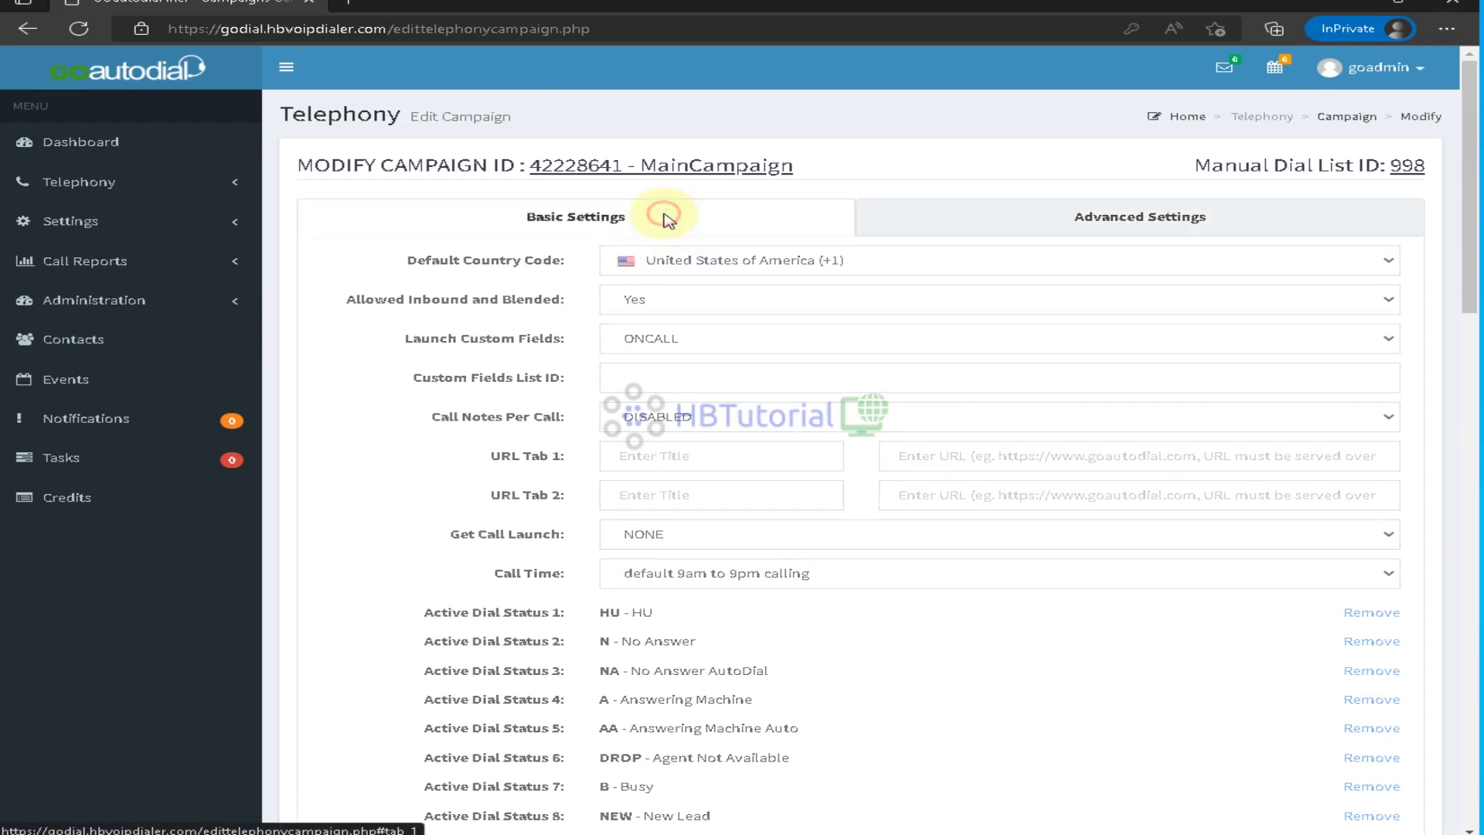
scroll(742, 358, "down", 2)
left_click(752, 389)
key("ctrl+a")
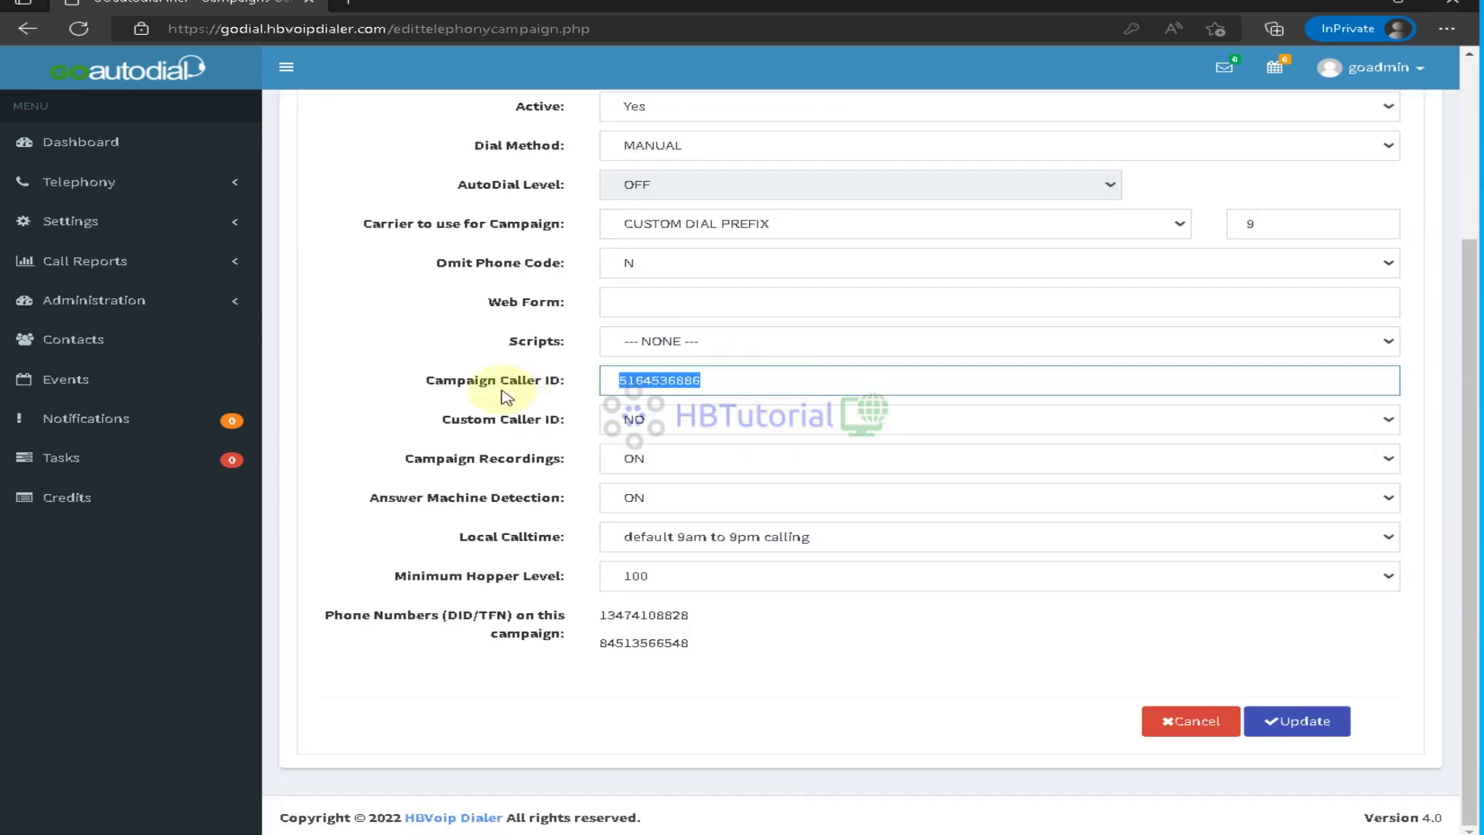
key("ctrl+v")
left_click(1316, 725)
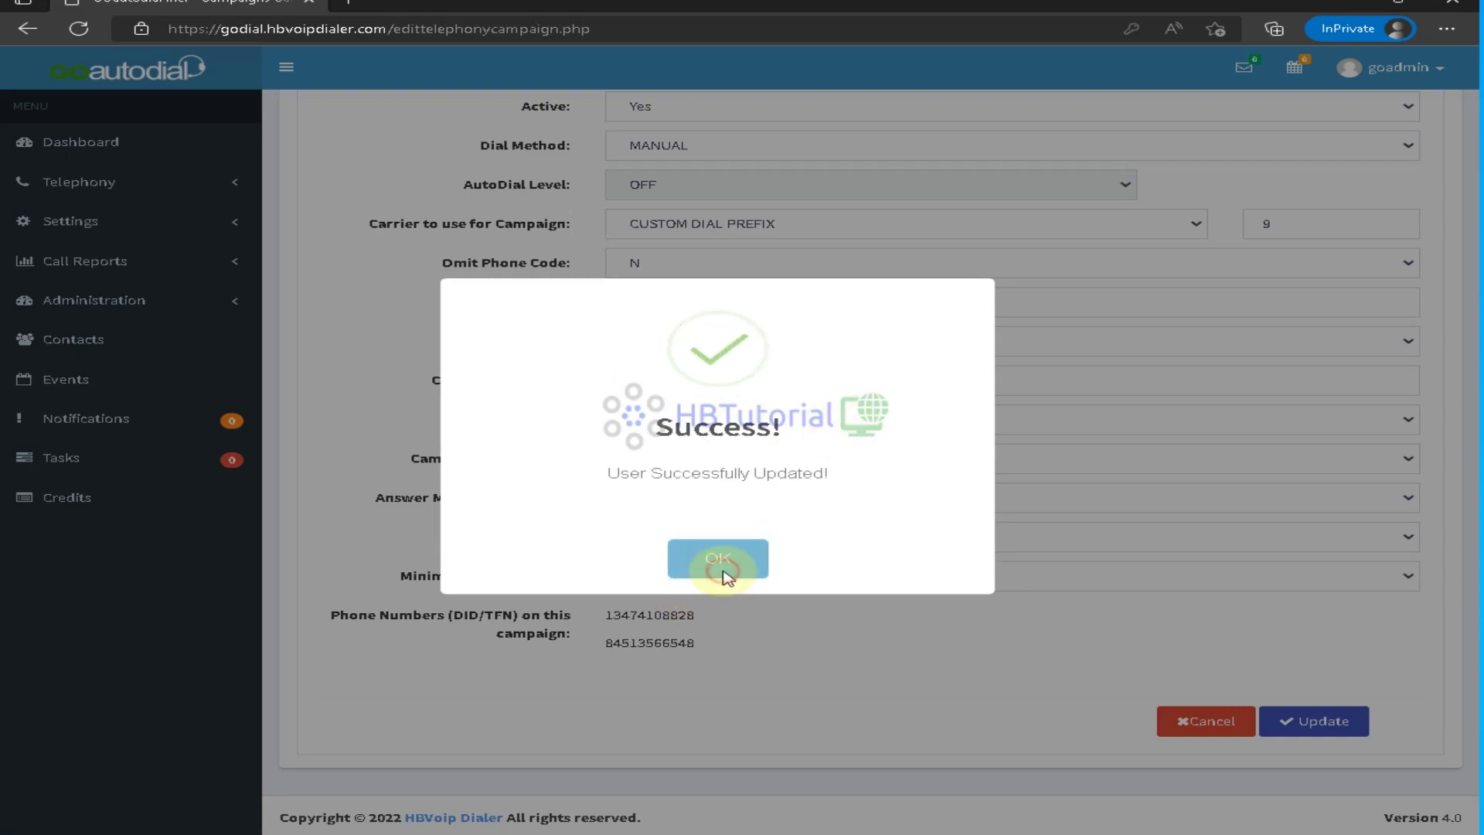
left_click(718, 563)
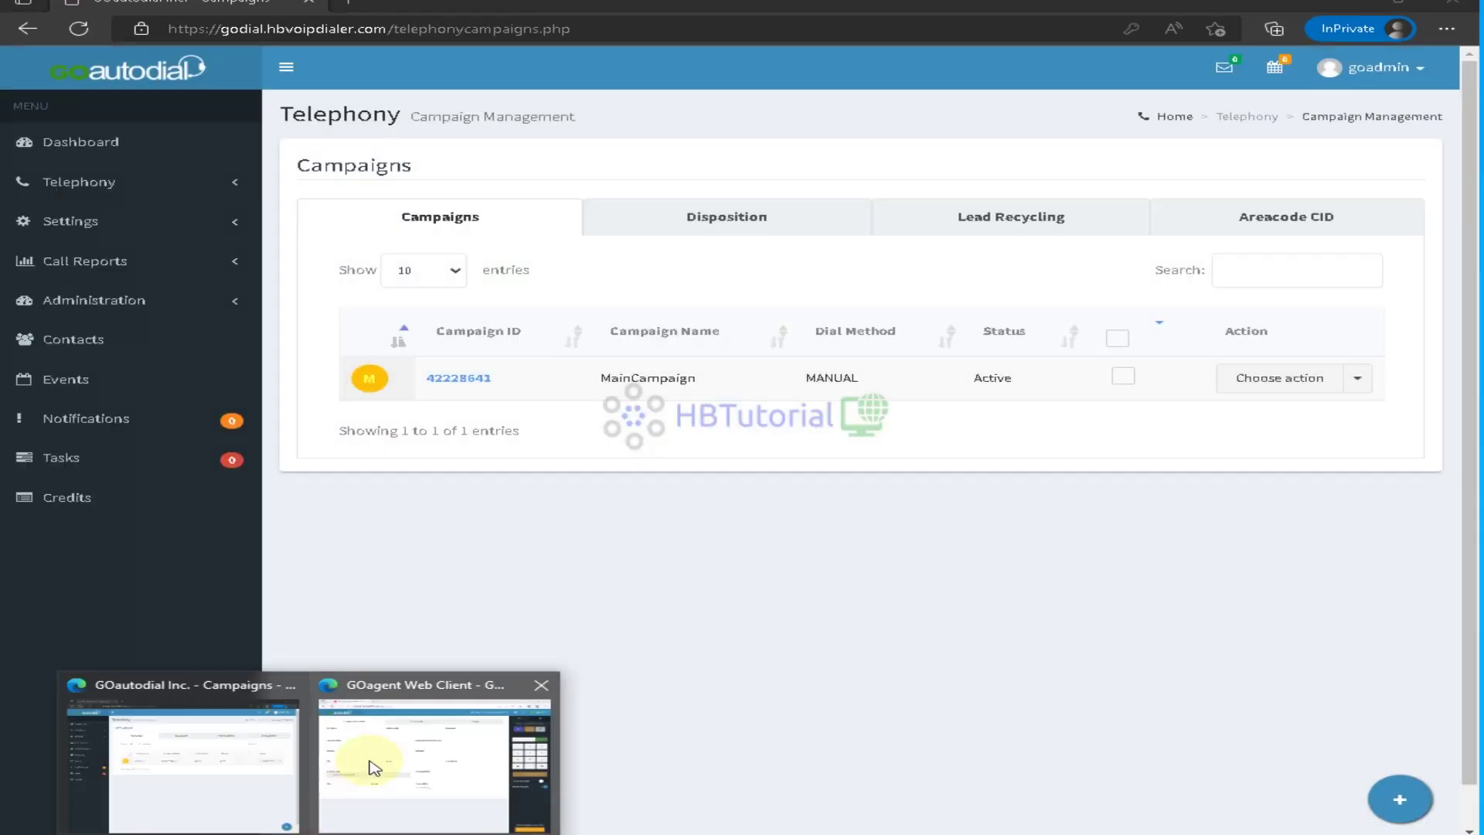
- Paste the DID number into the agent's dial field, place the call, and return to admin
left_click(371, 765)
left_click(1312, 242)
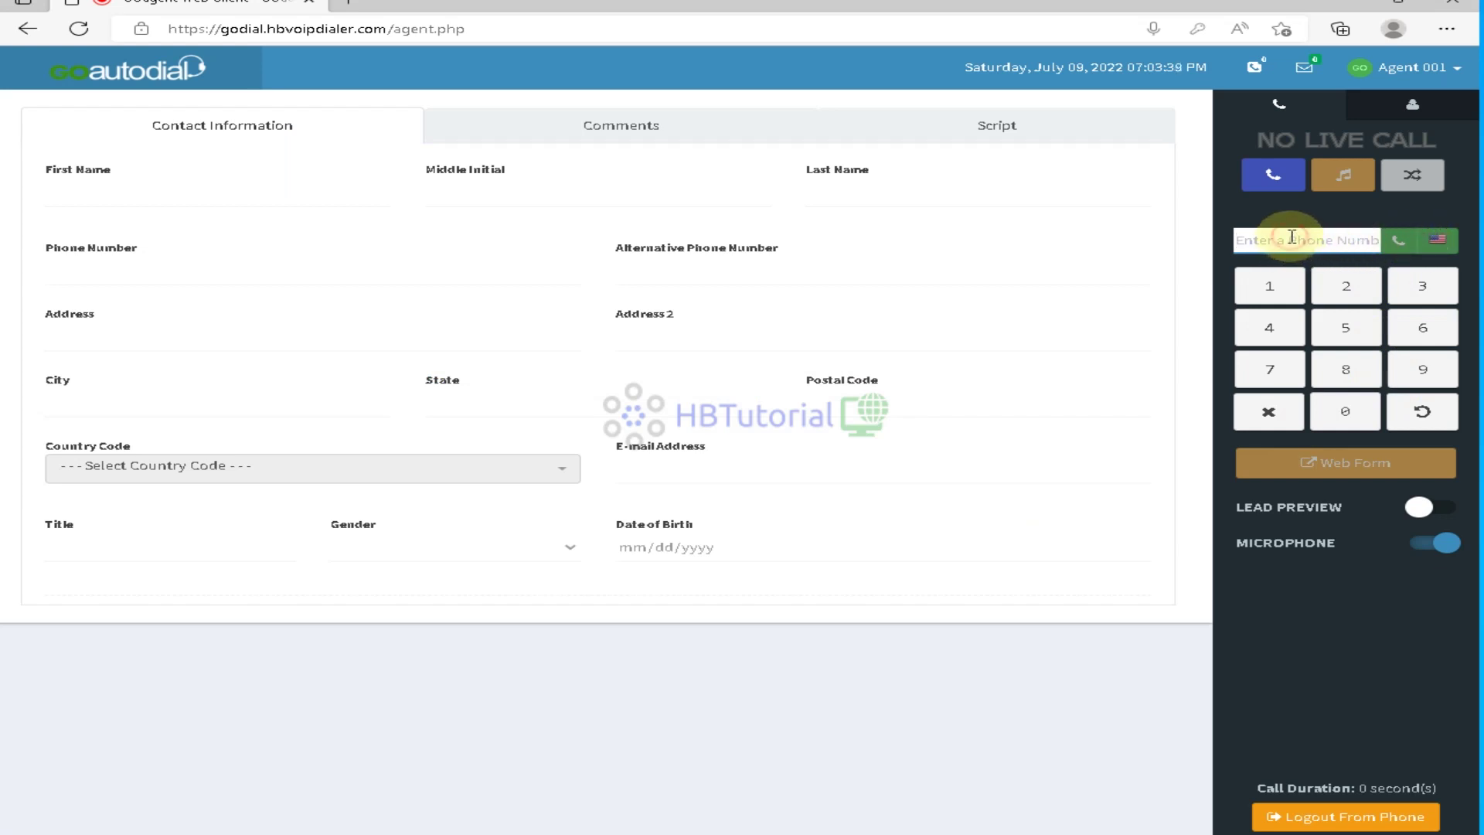
key("ctrl+v")
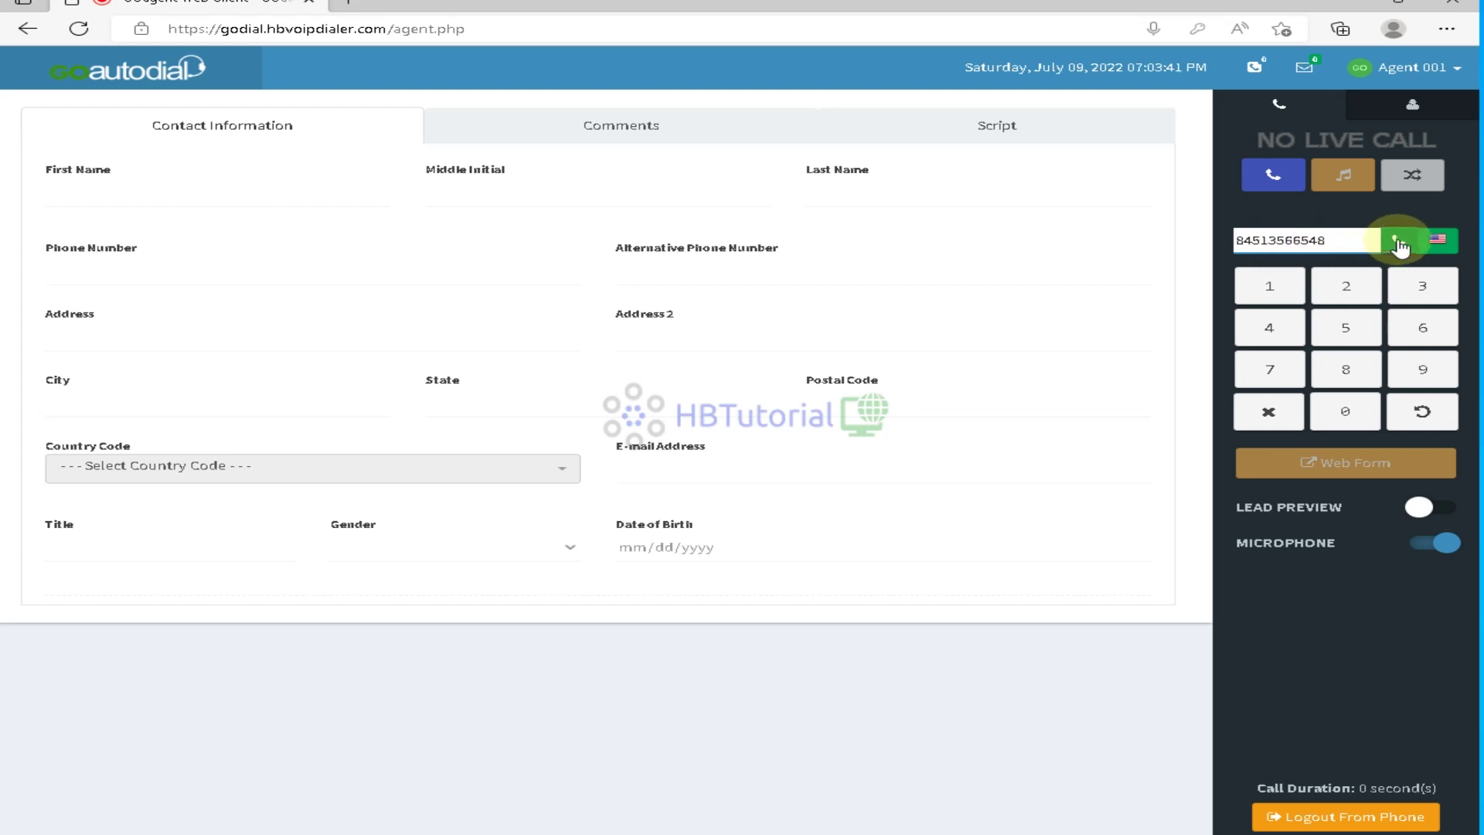
left_click(1398, 240)
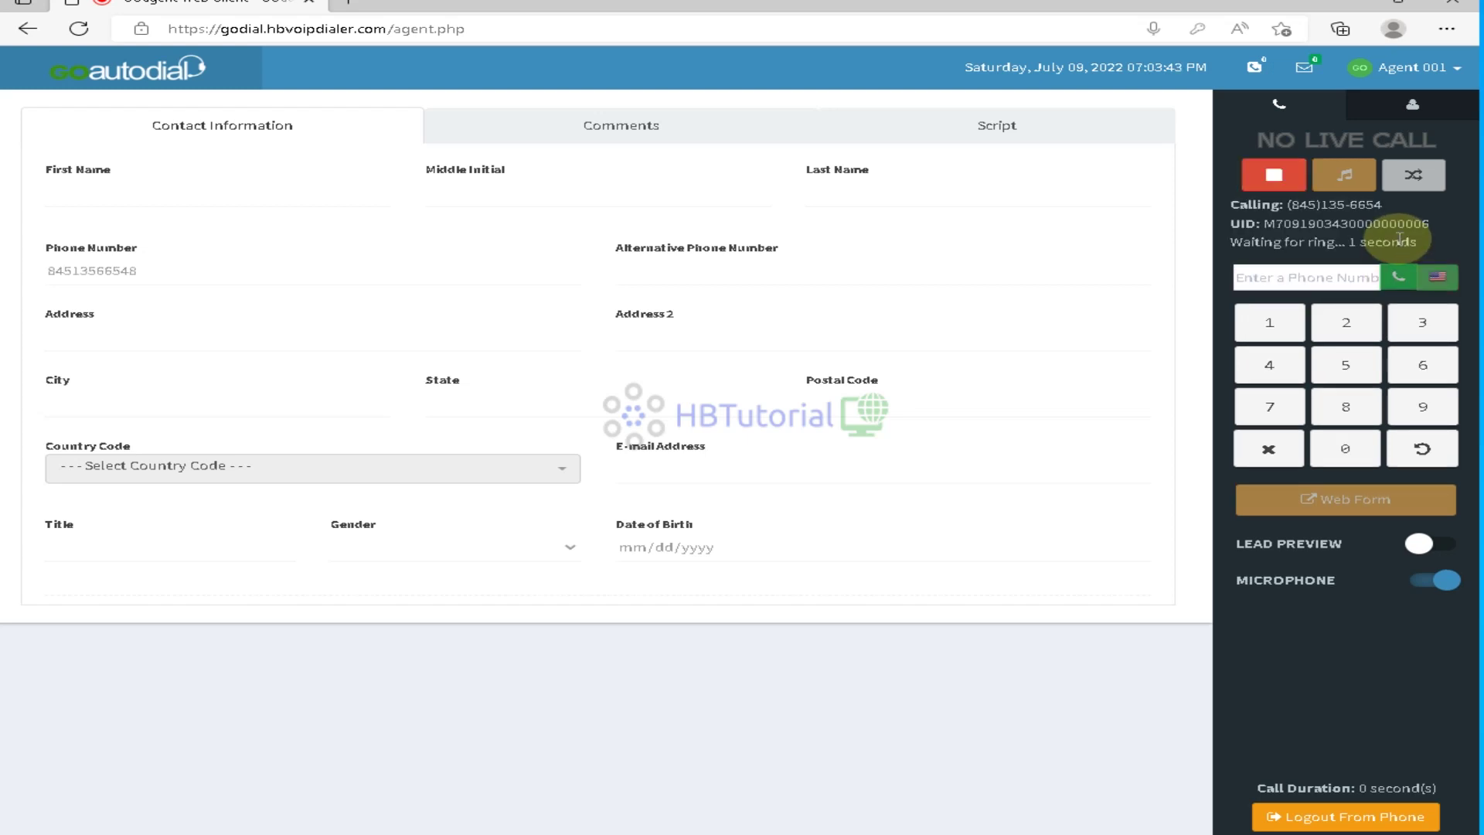
left_click(228, 775)
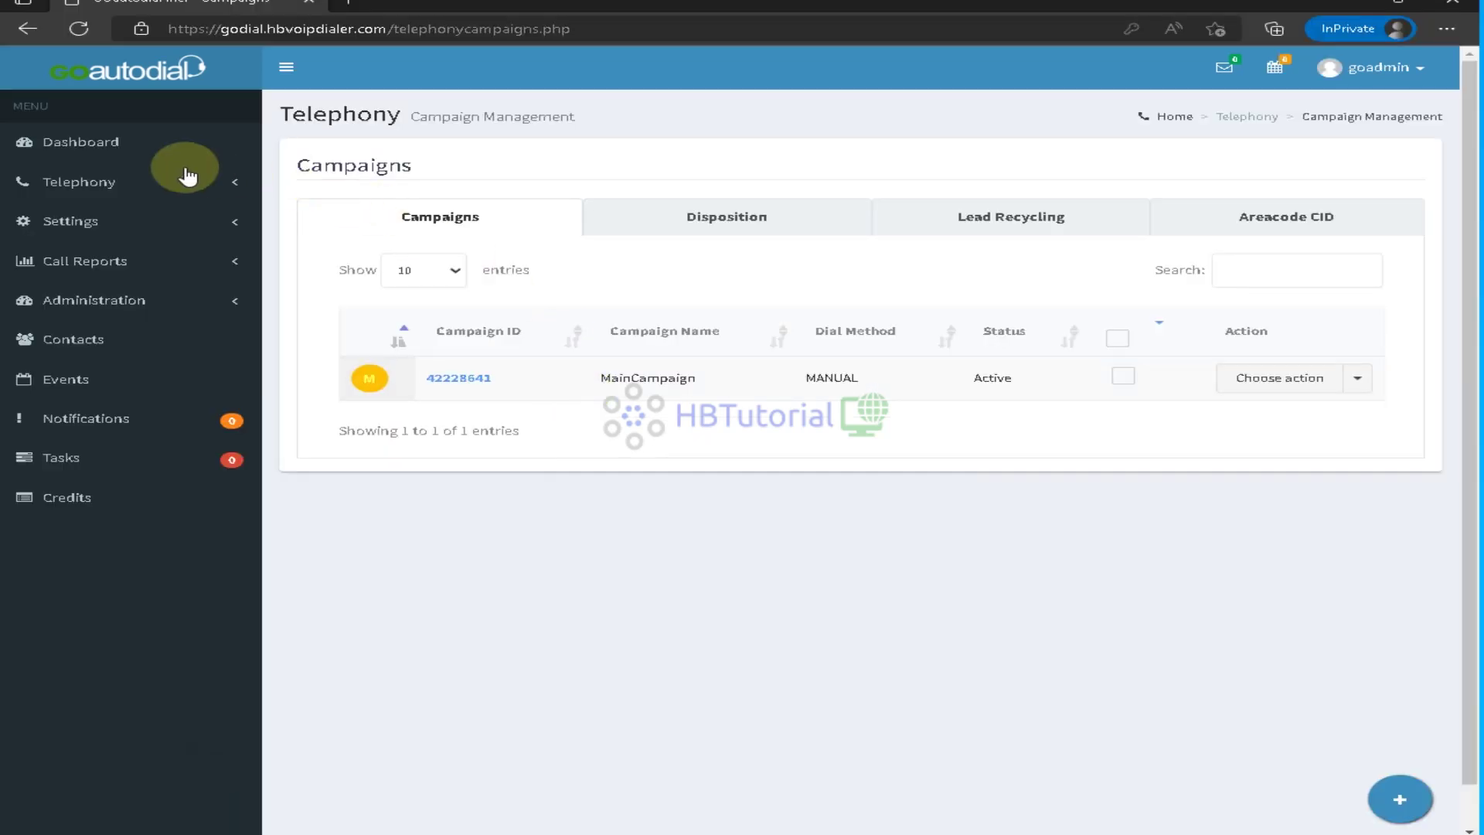
- Confirm the Dashboard shows 1 agent on call, then go back to the agent web client
left_click(76, 146)
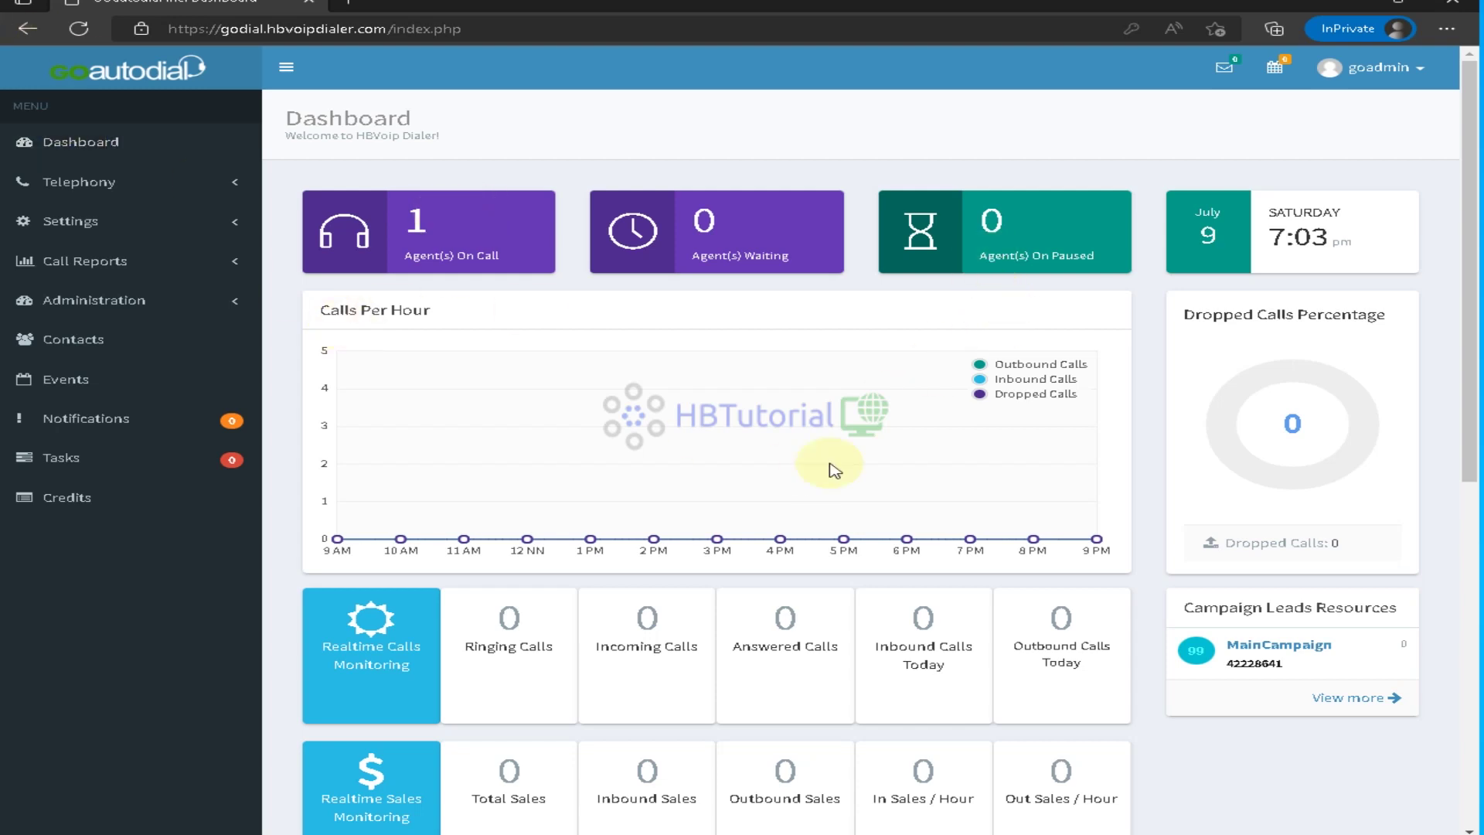
left_click(410, 753)
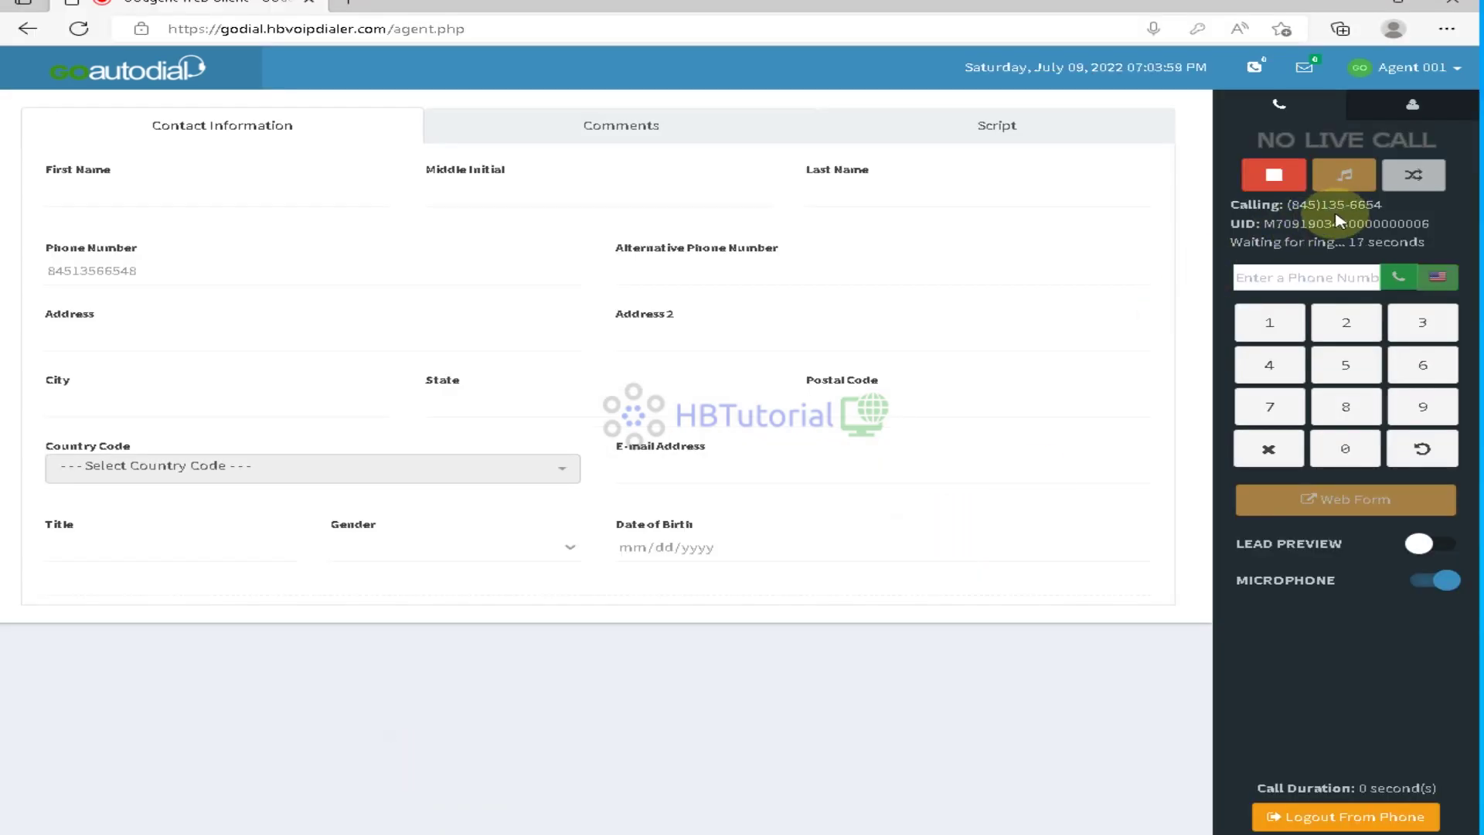
- End the test call and disposition it as HU - Hangup, leaving No Live Call
left_click(1275, 178)
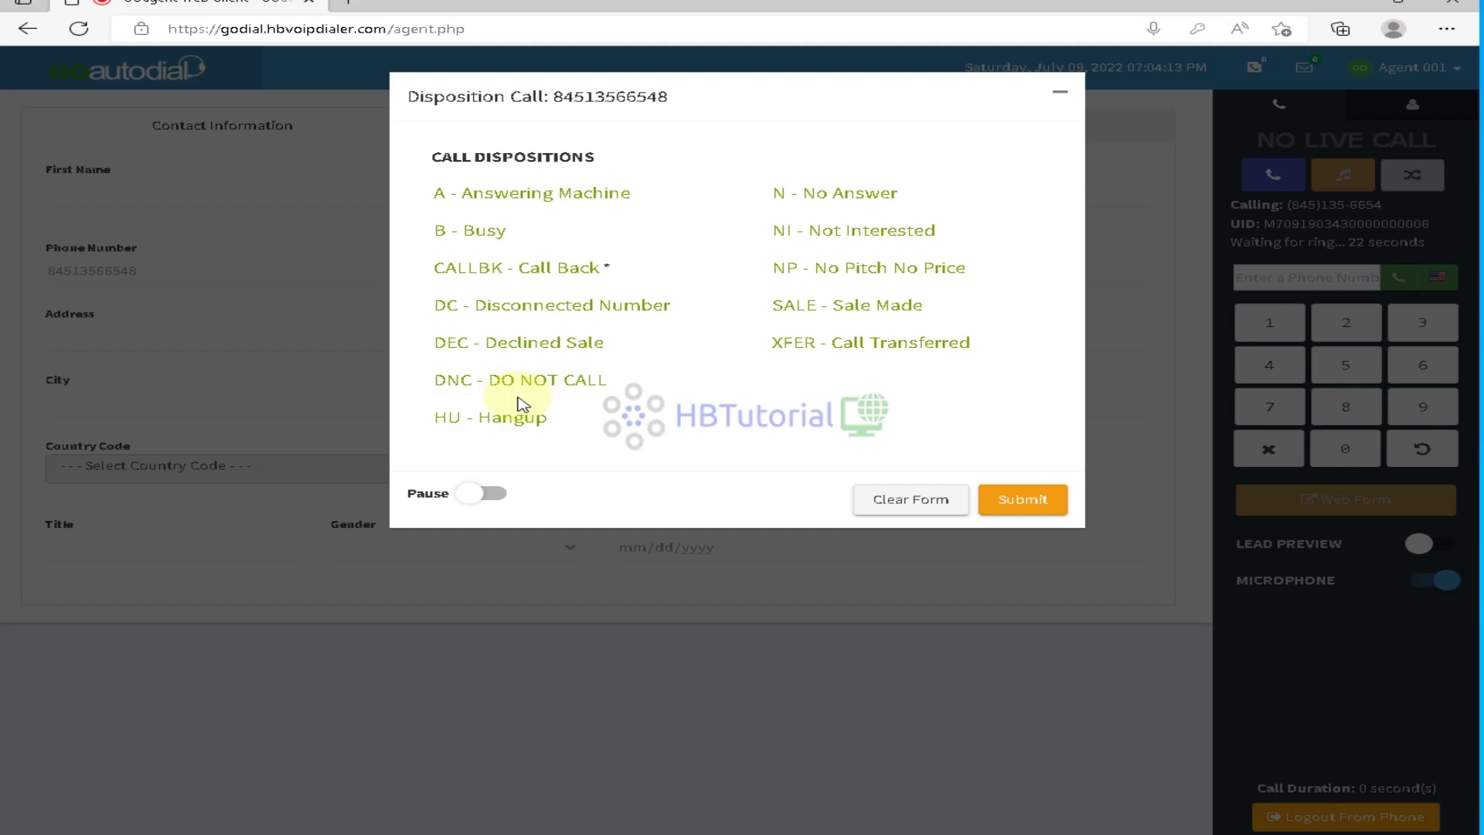
left_click(507, 419)
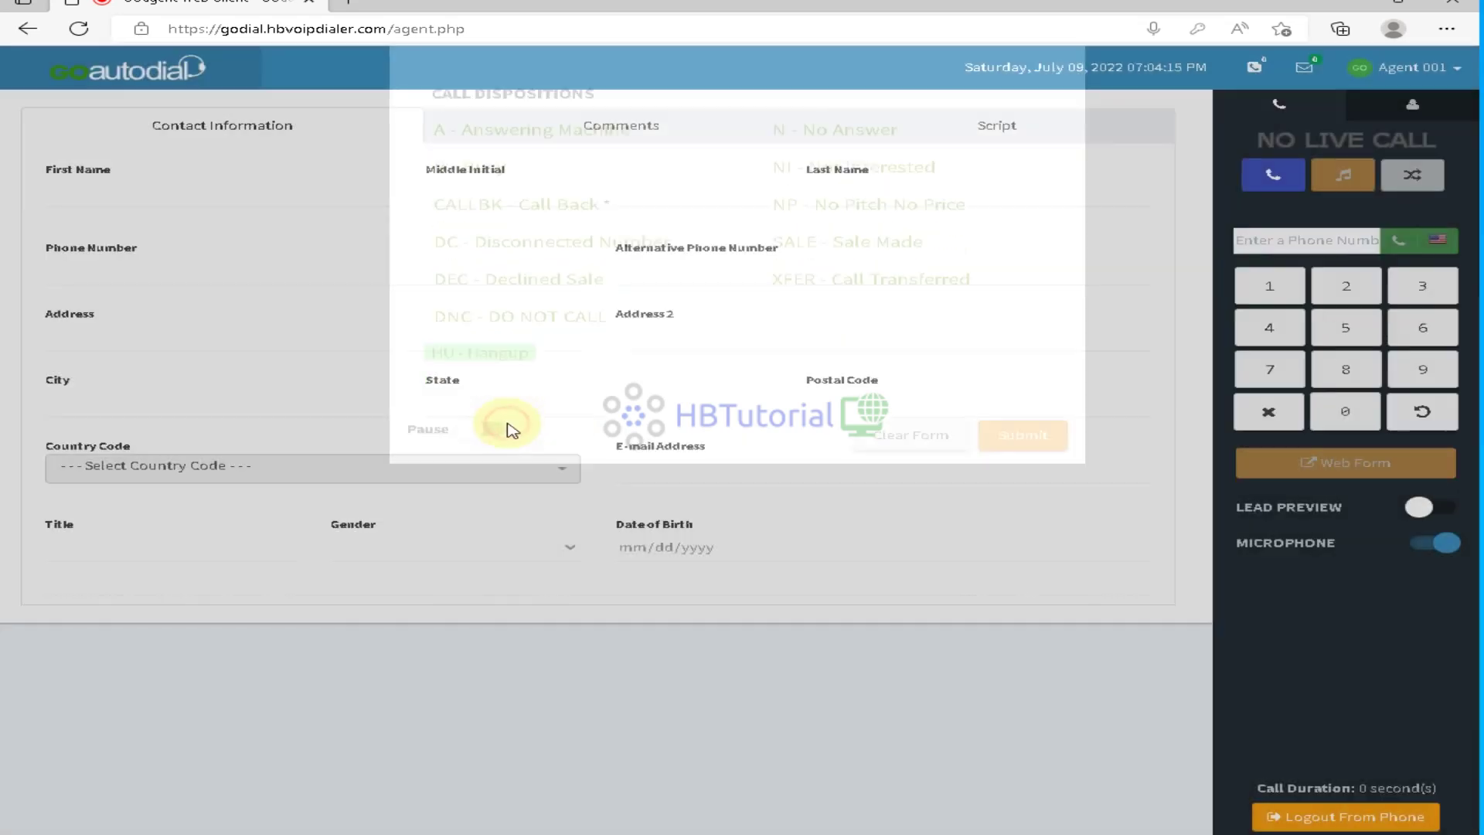